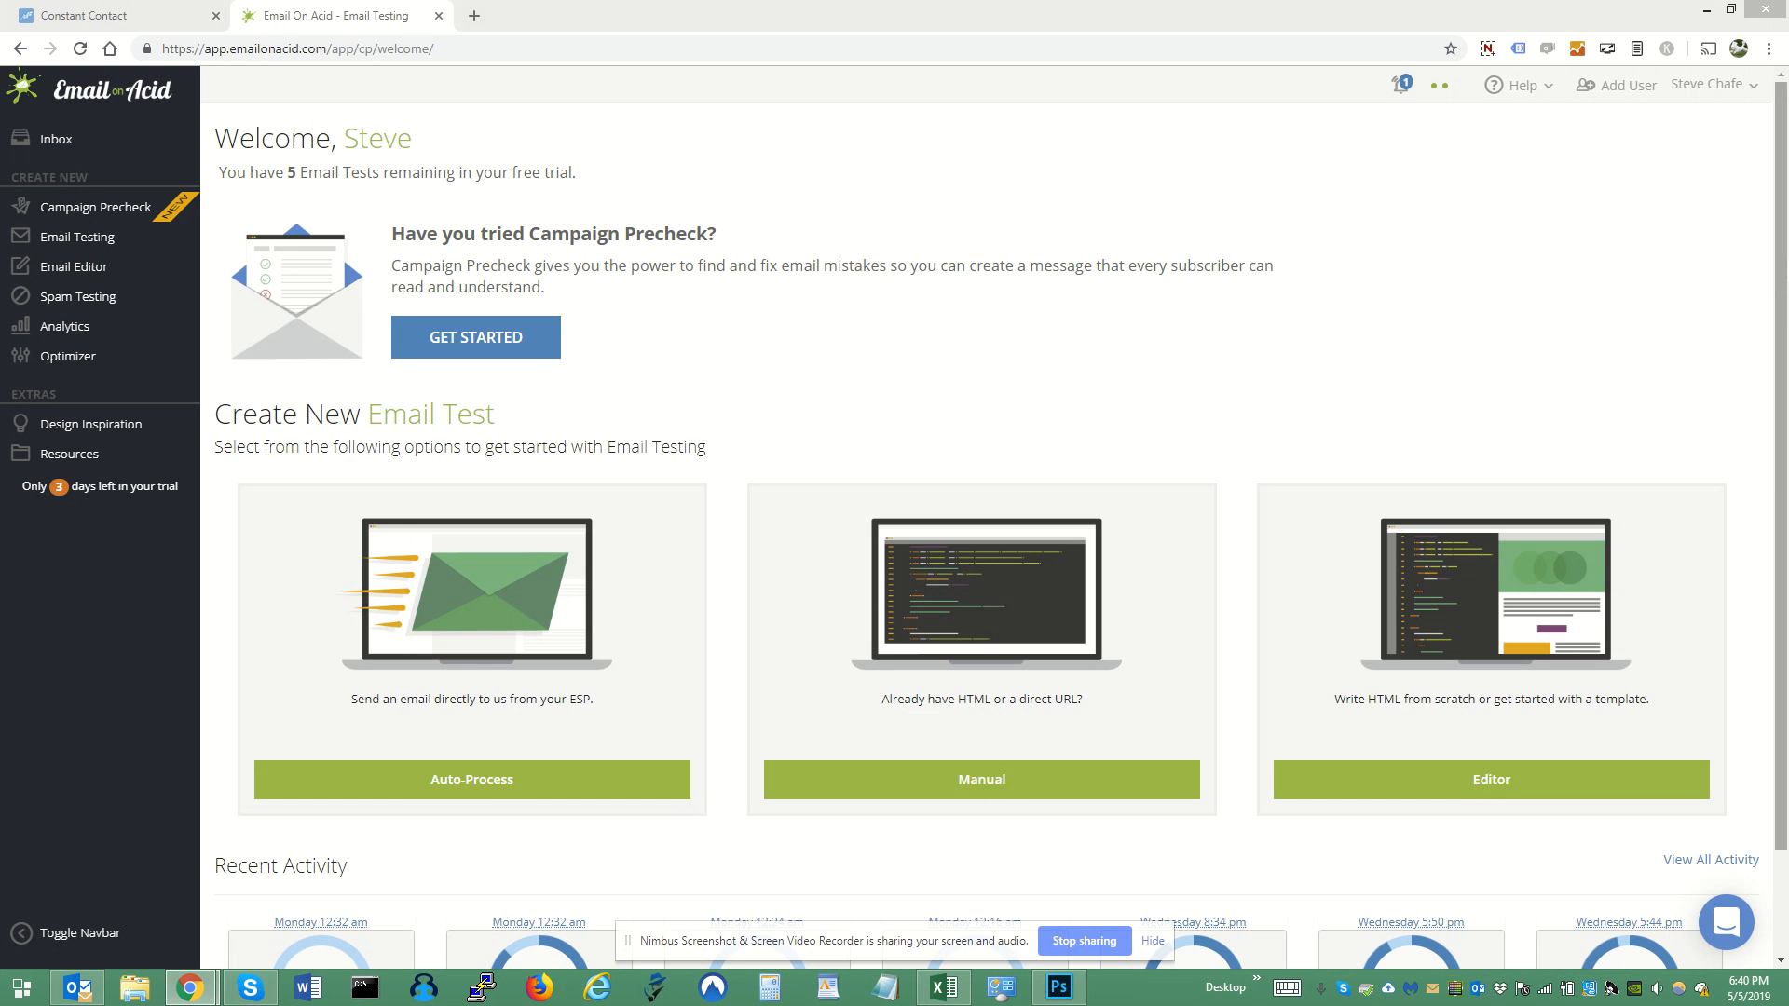
- Start a new Campaign Precheck, choosing Yes for having the email's HTML or URL
left_click(509, 341)
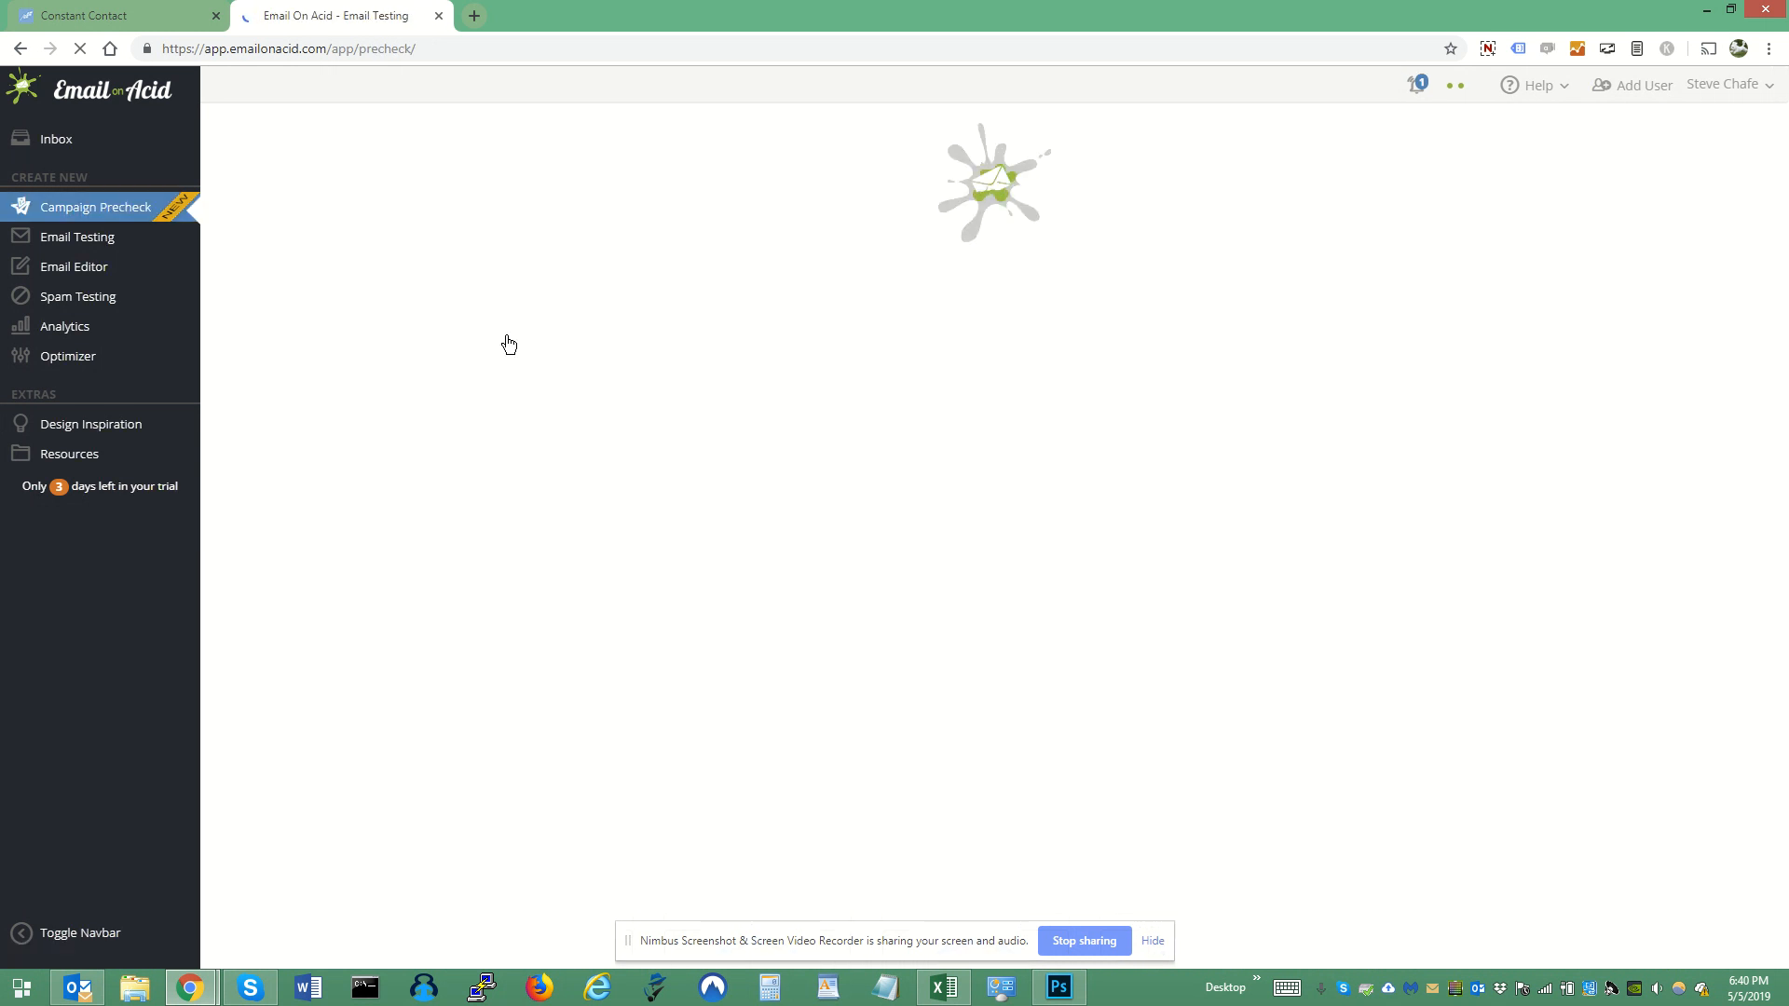
left_click(1152, 941)
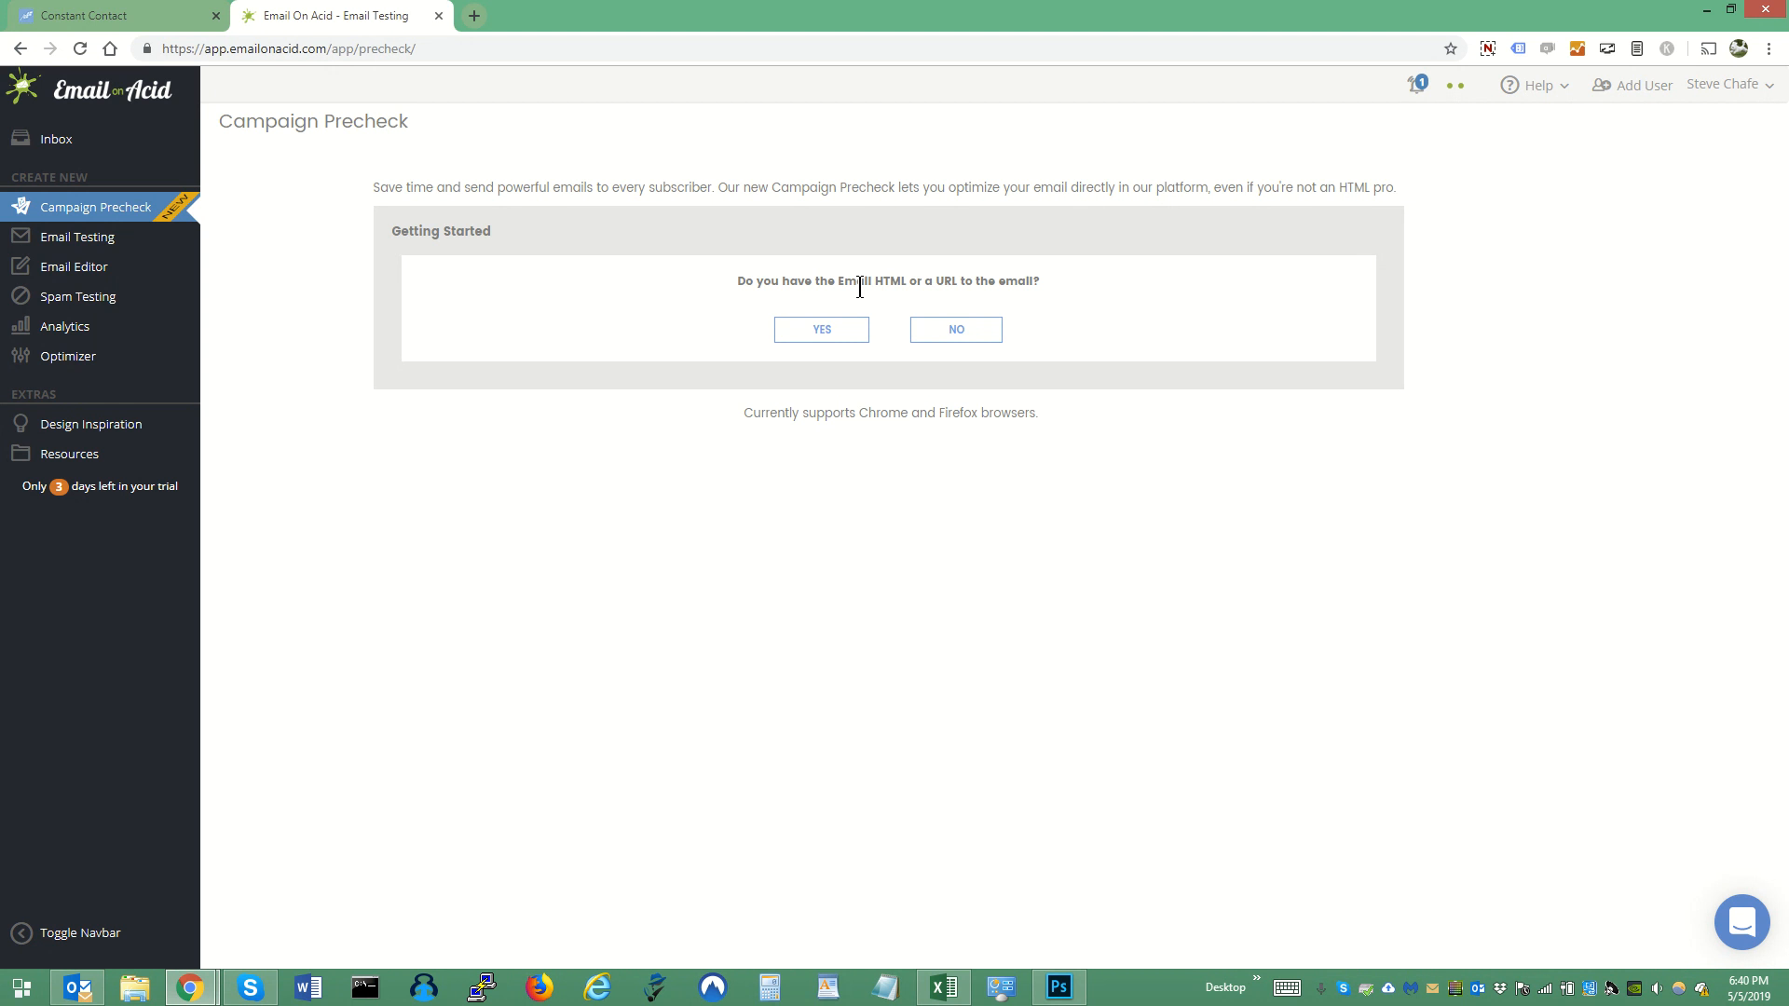
left_click(814, 337)
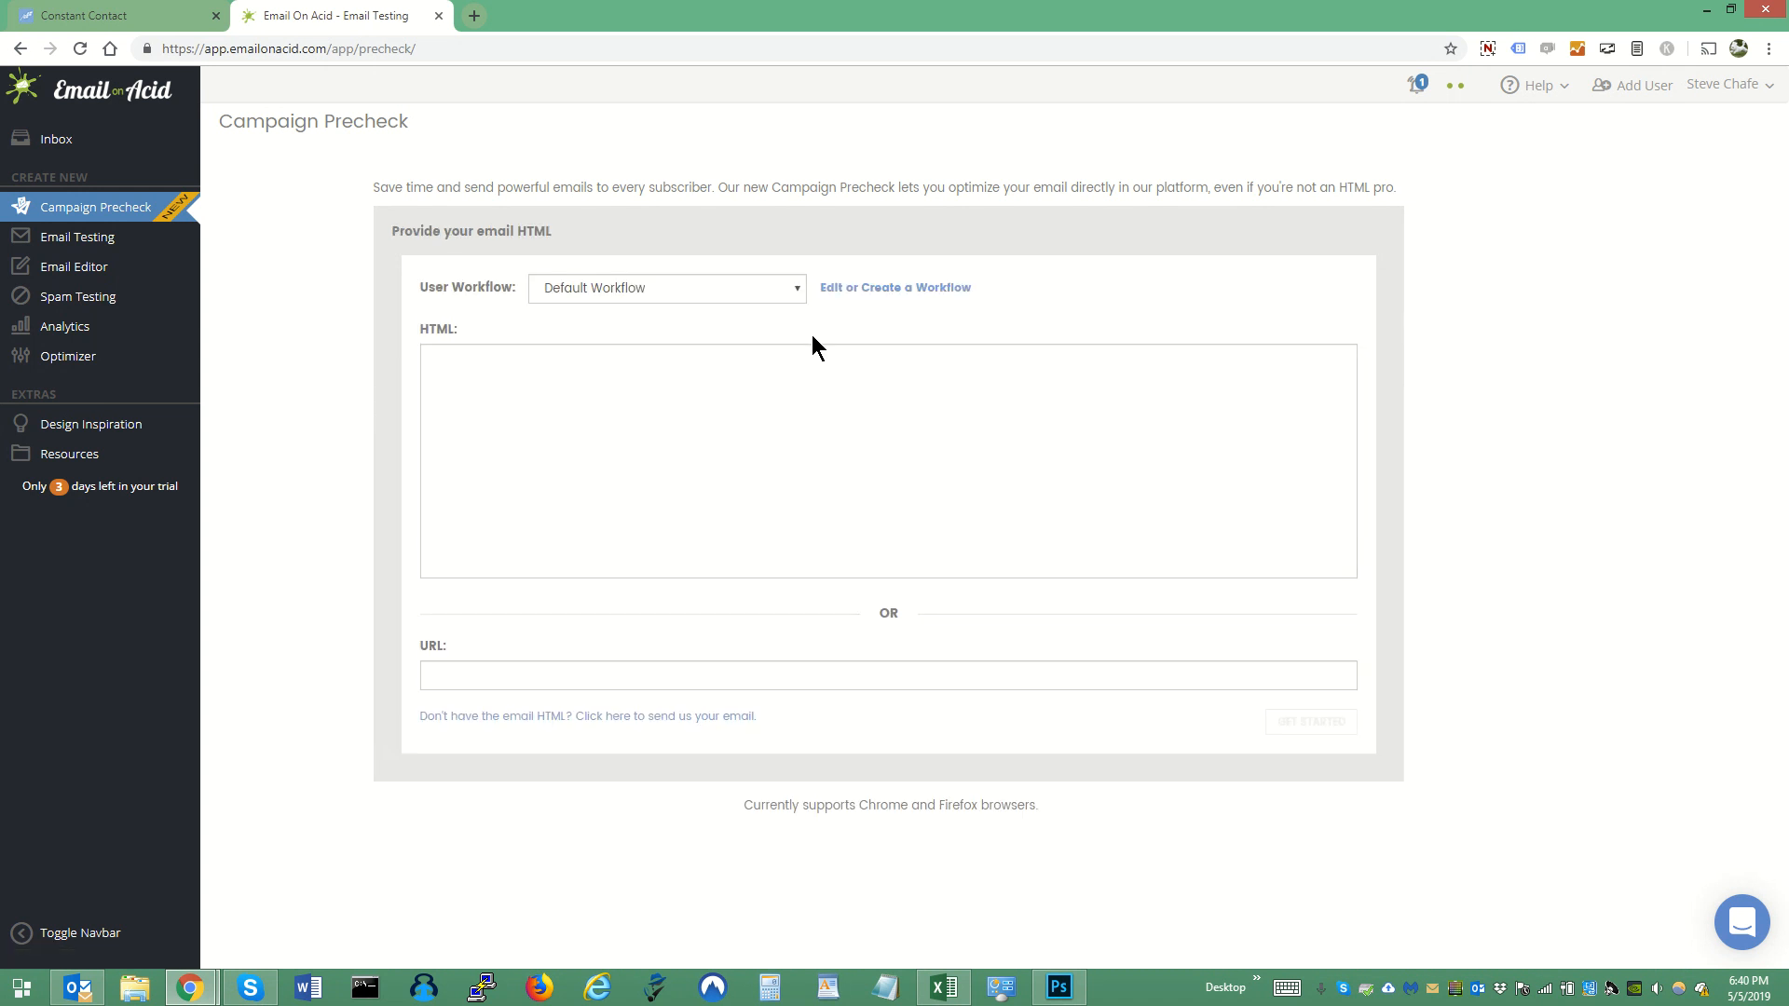
- Switch to Constant Contact, open the sent "Rockin' the River 2019" campaign and copy its email link
right_click(515, 680)
left_click(96, 13)
left_click(98, 16)
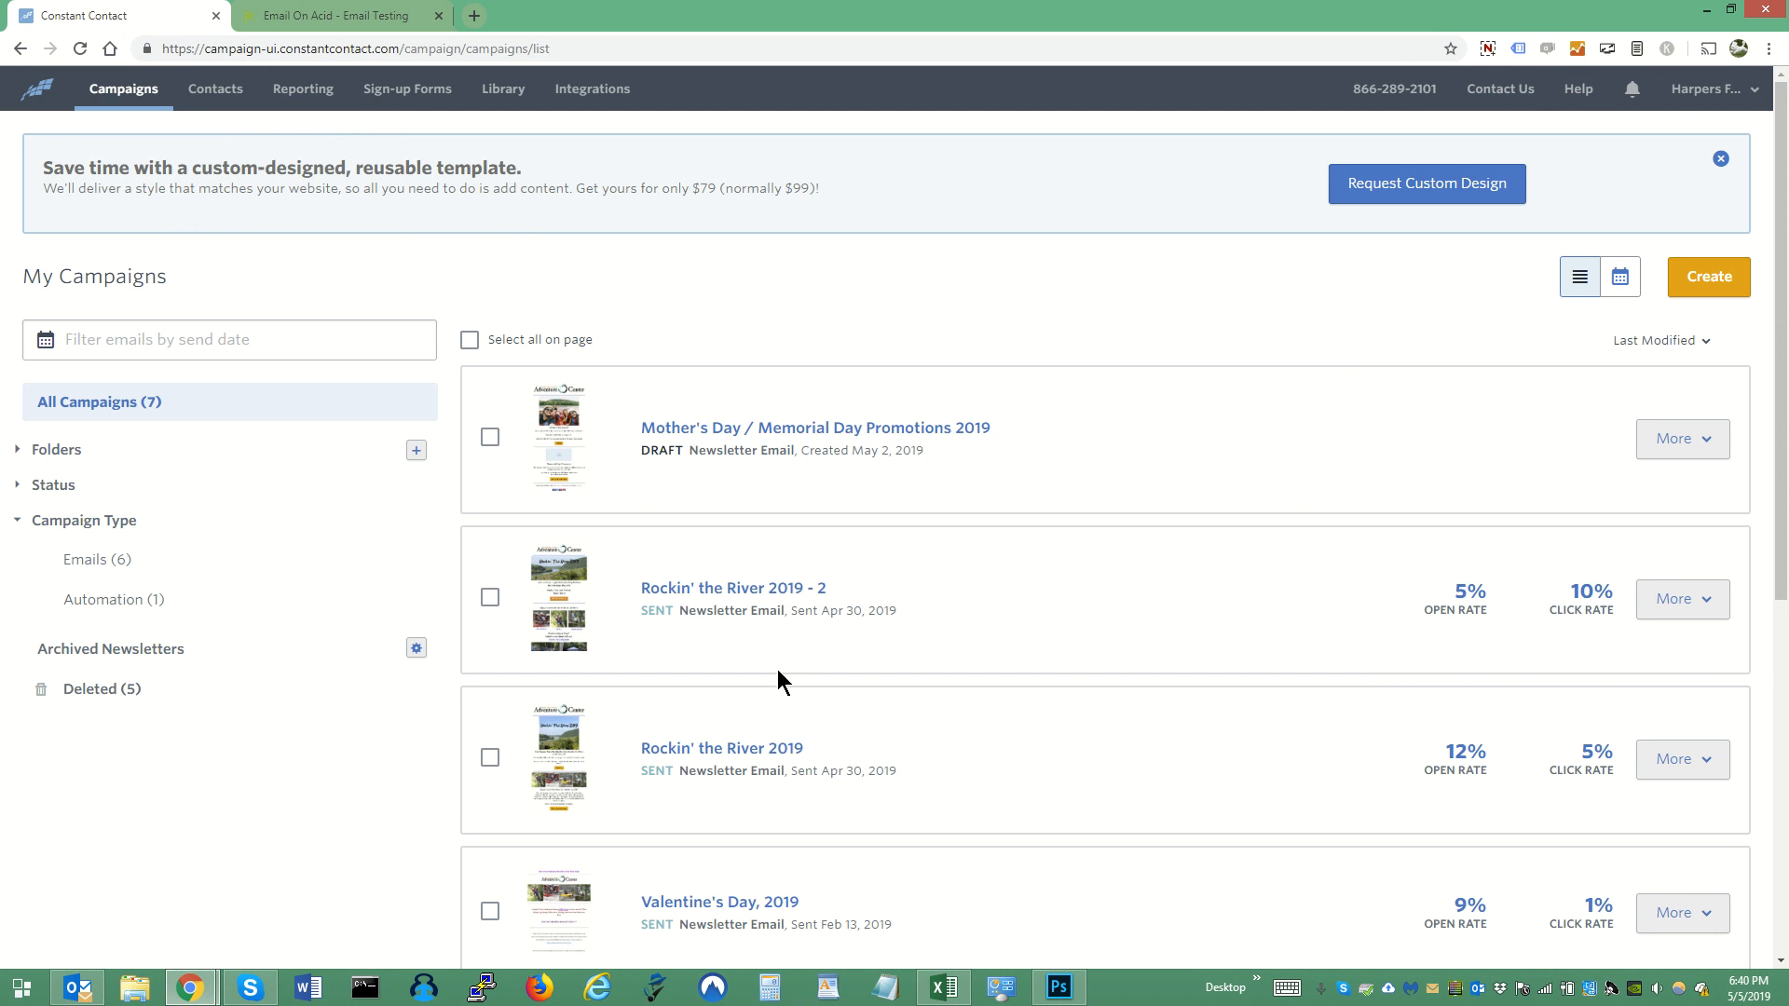
left_click(739, 750)
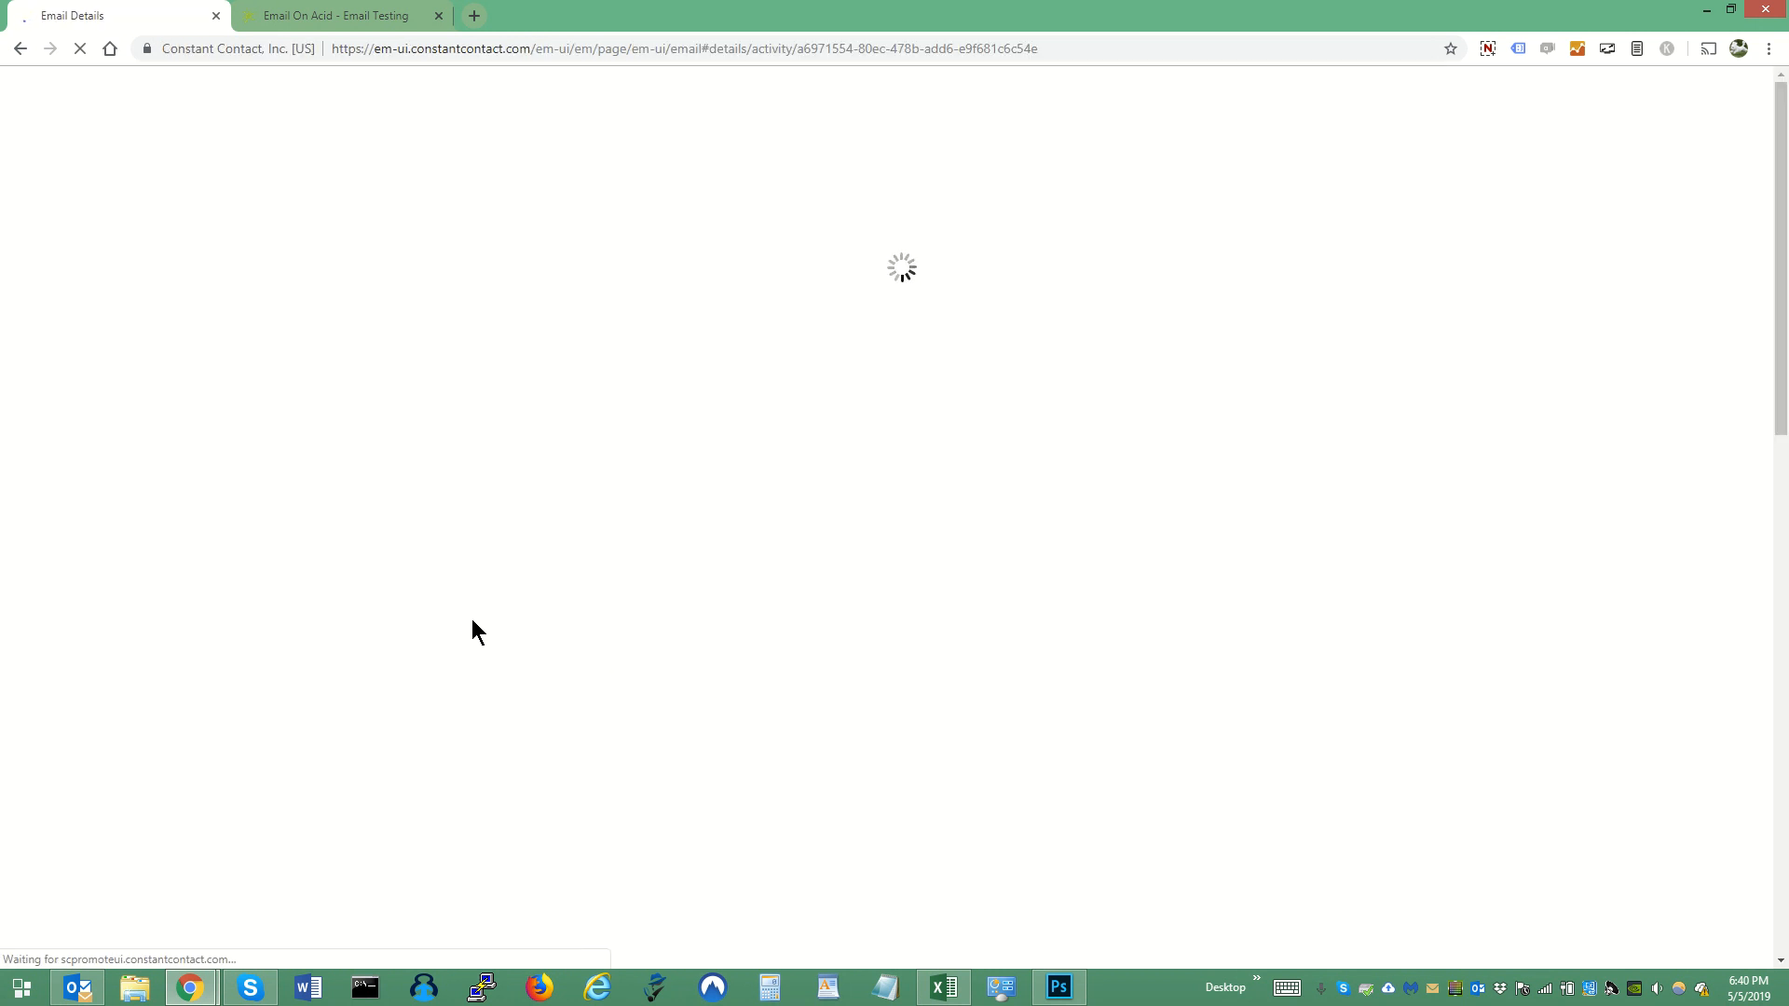
right_click(338, 456)
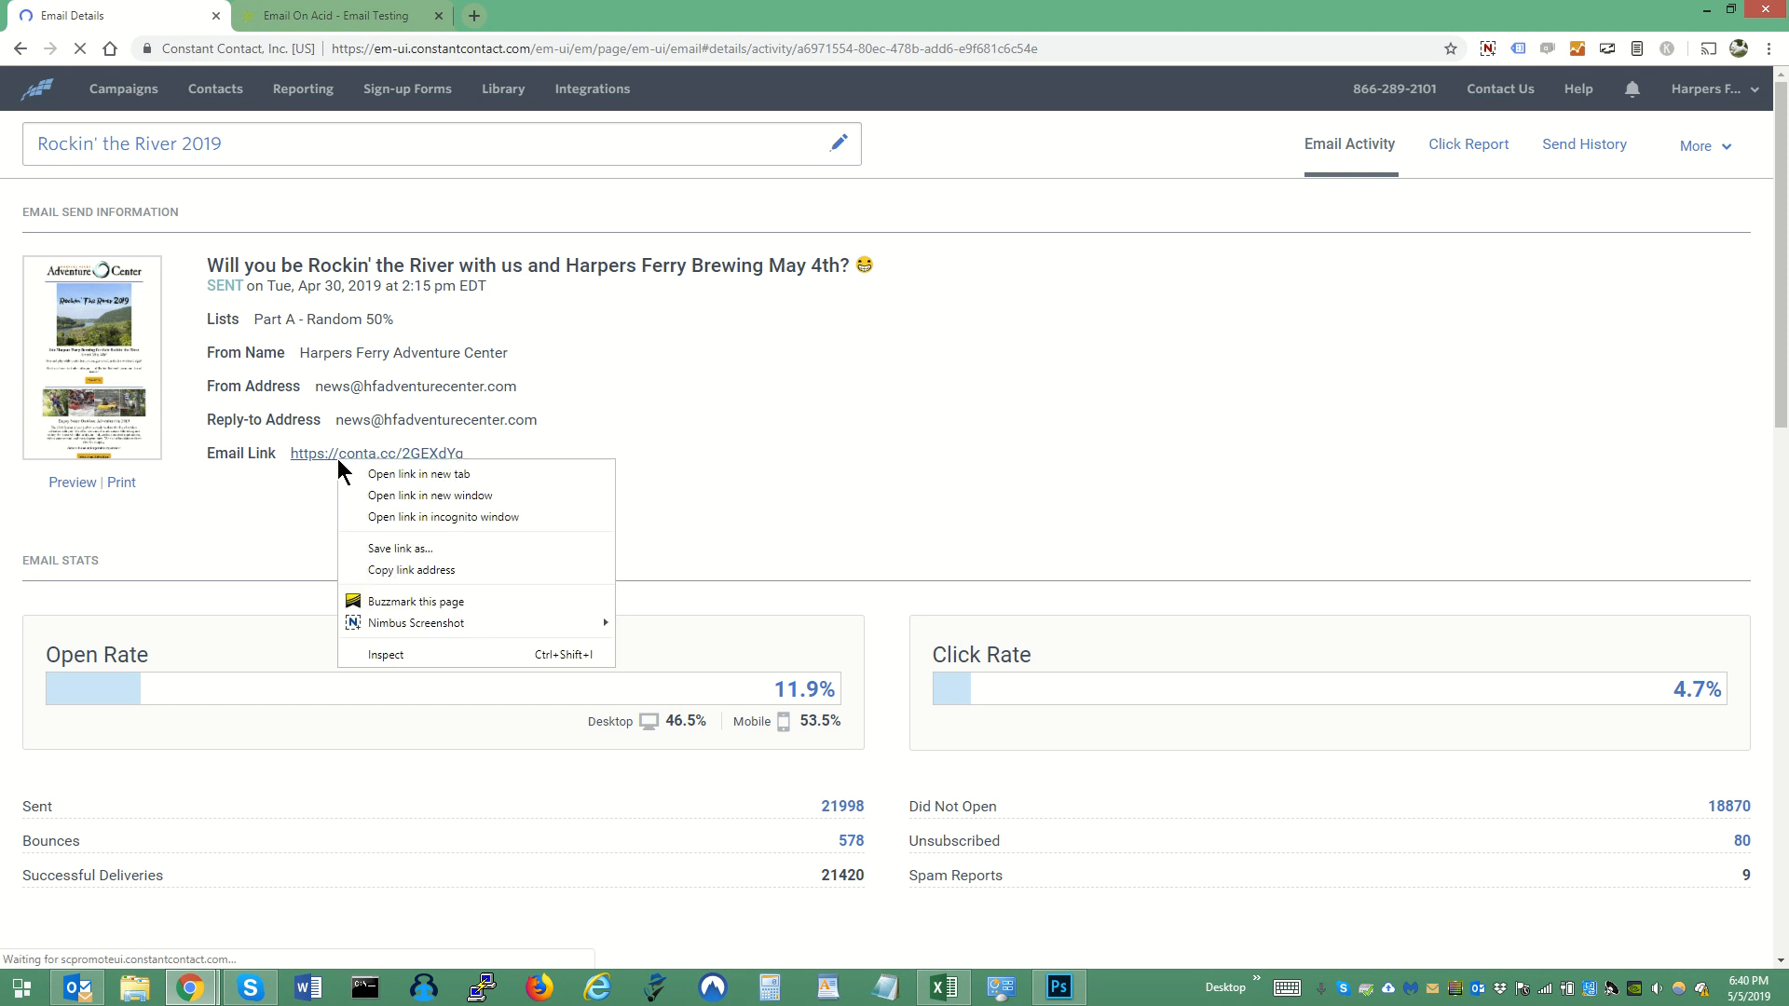
left_click(430, 570)
left_click(338, 17)
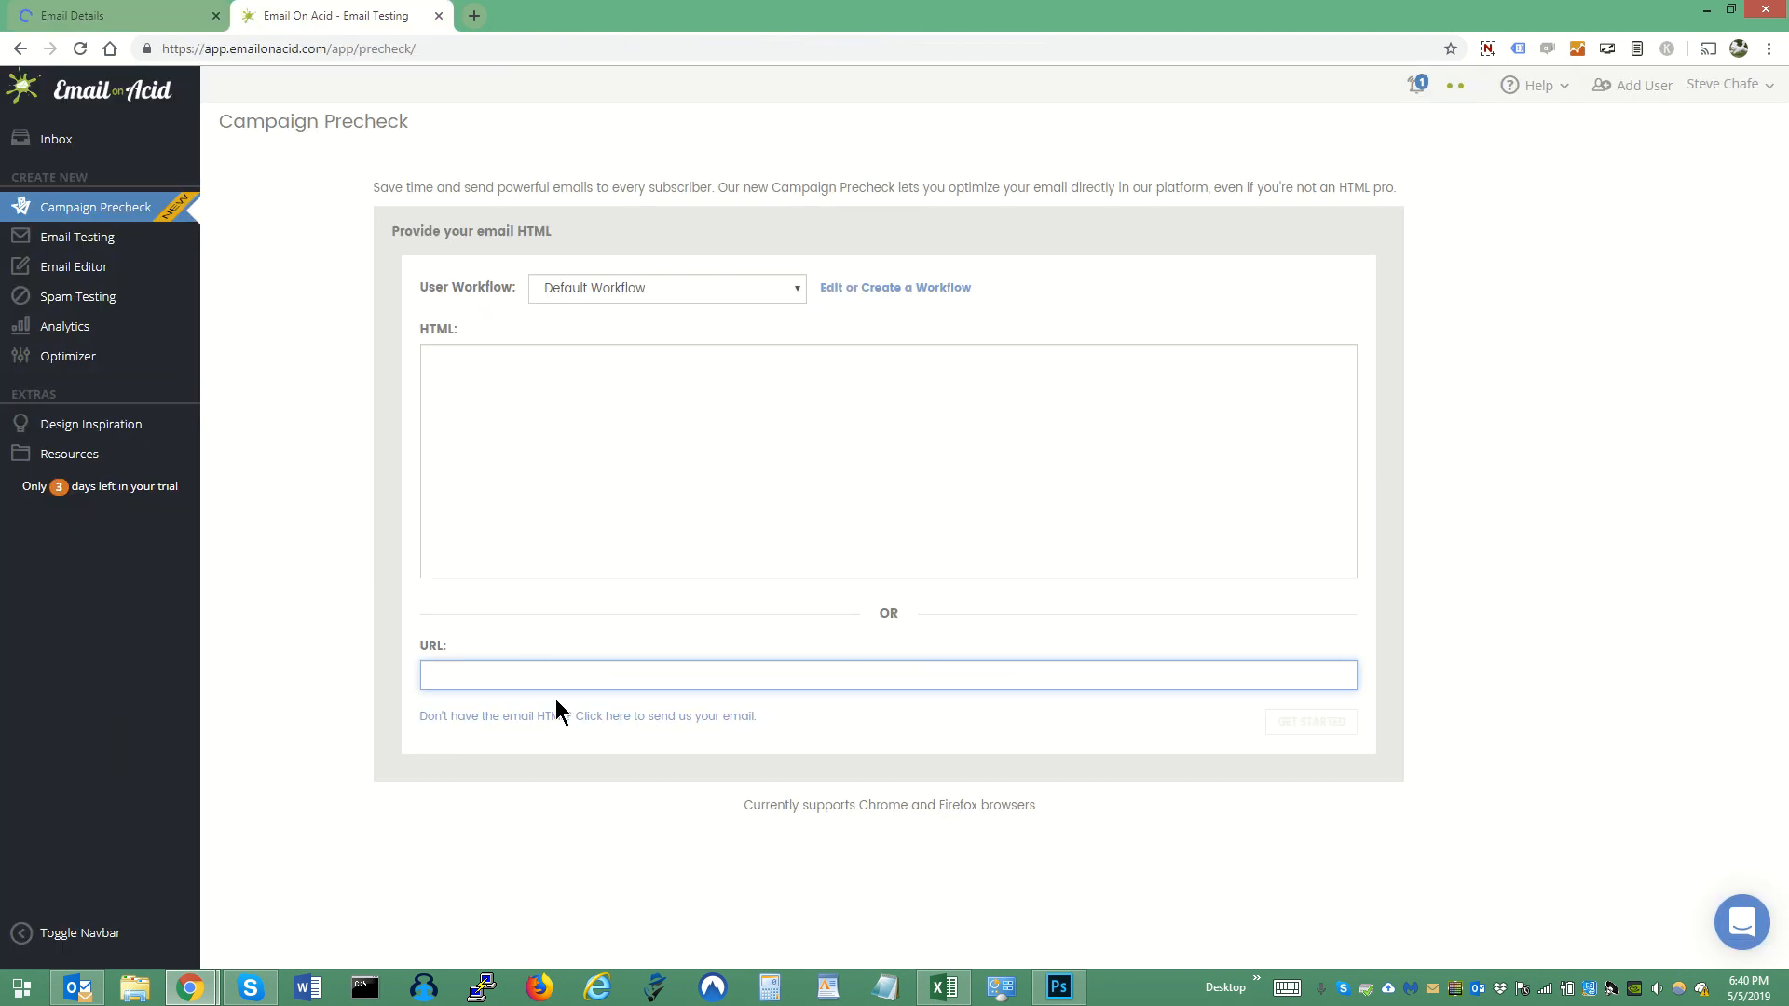
key("ctrl+v")
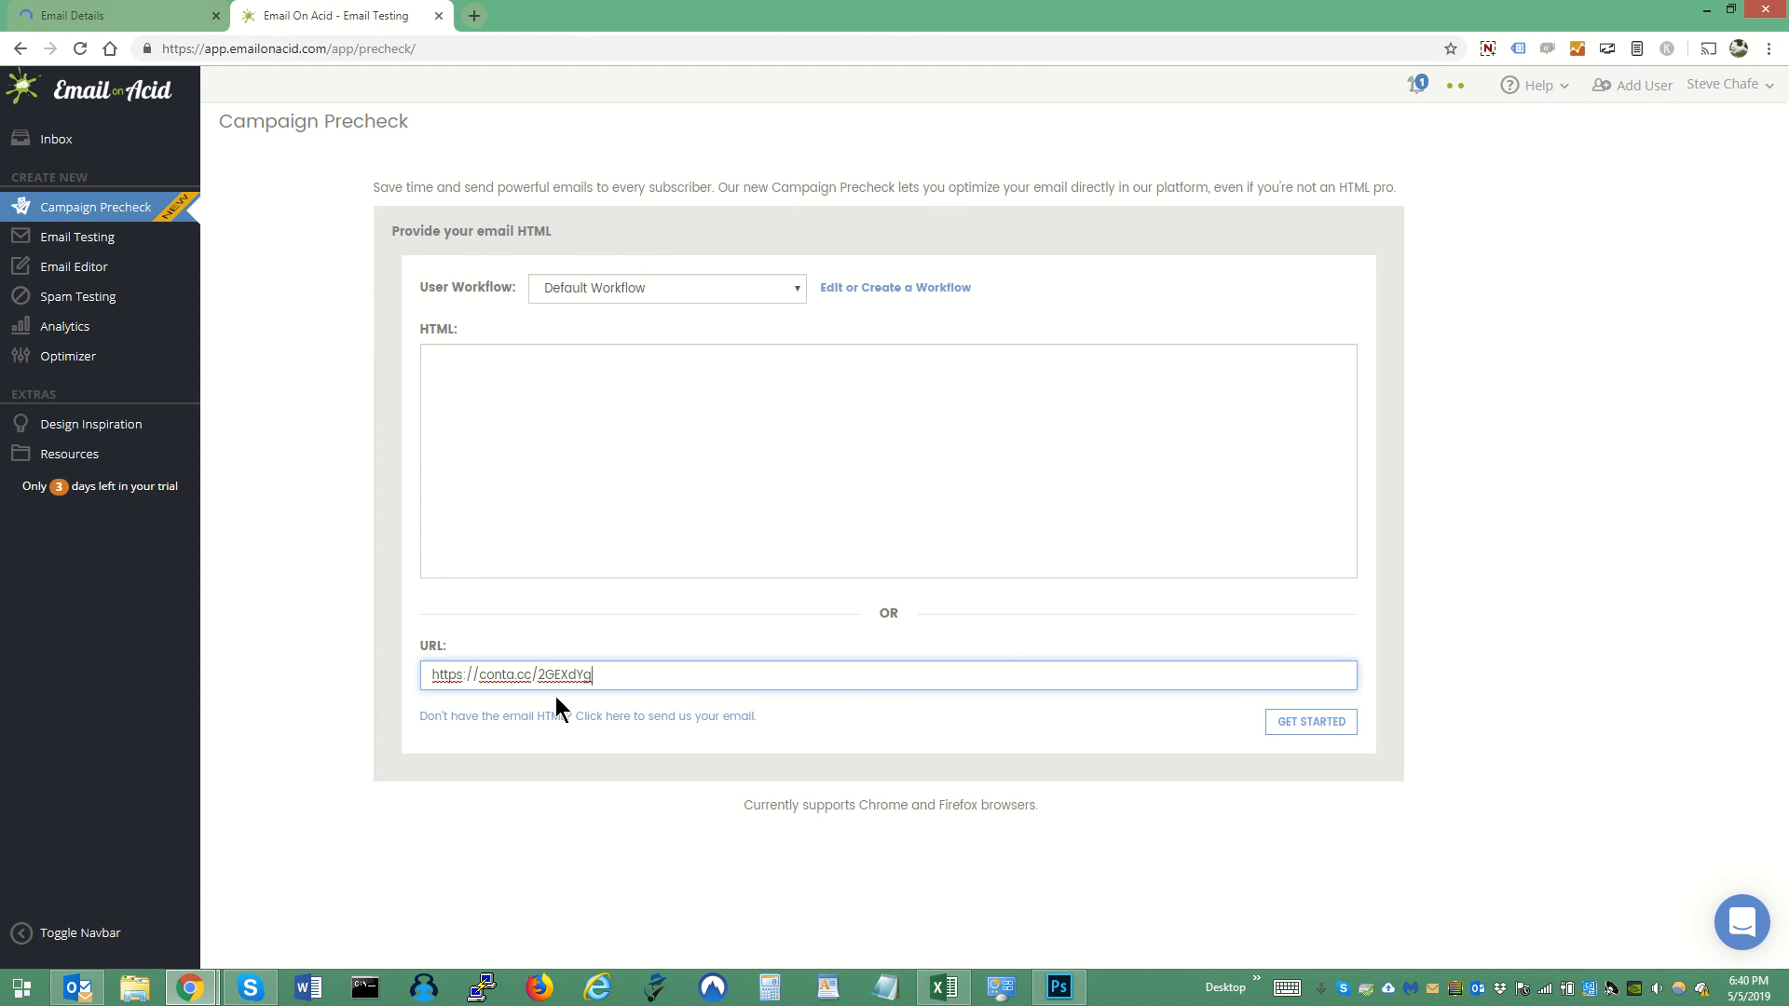
left_click(1319, 719)
left_click(1319, 718)
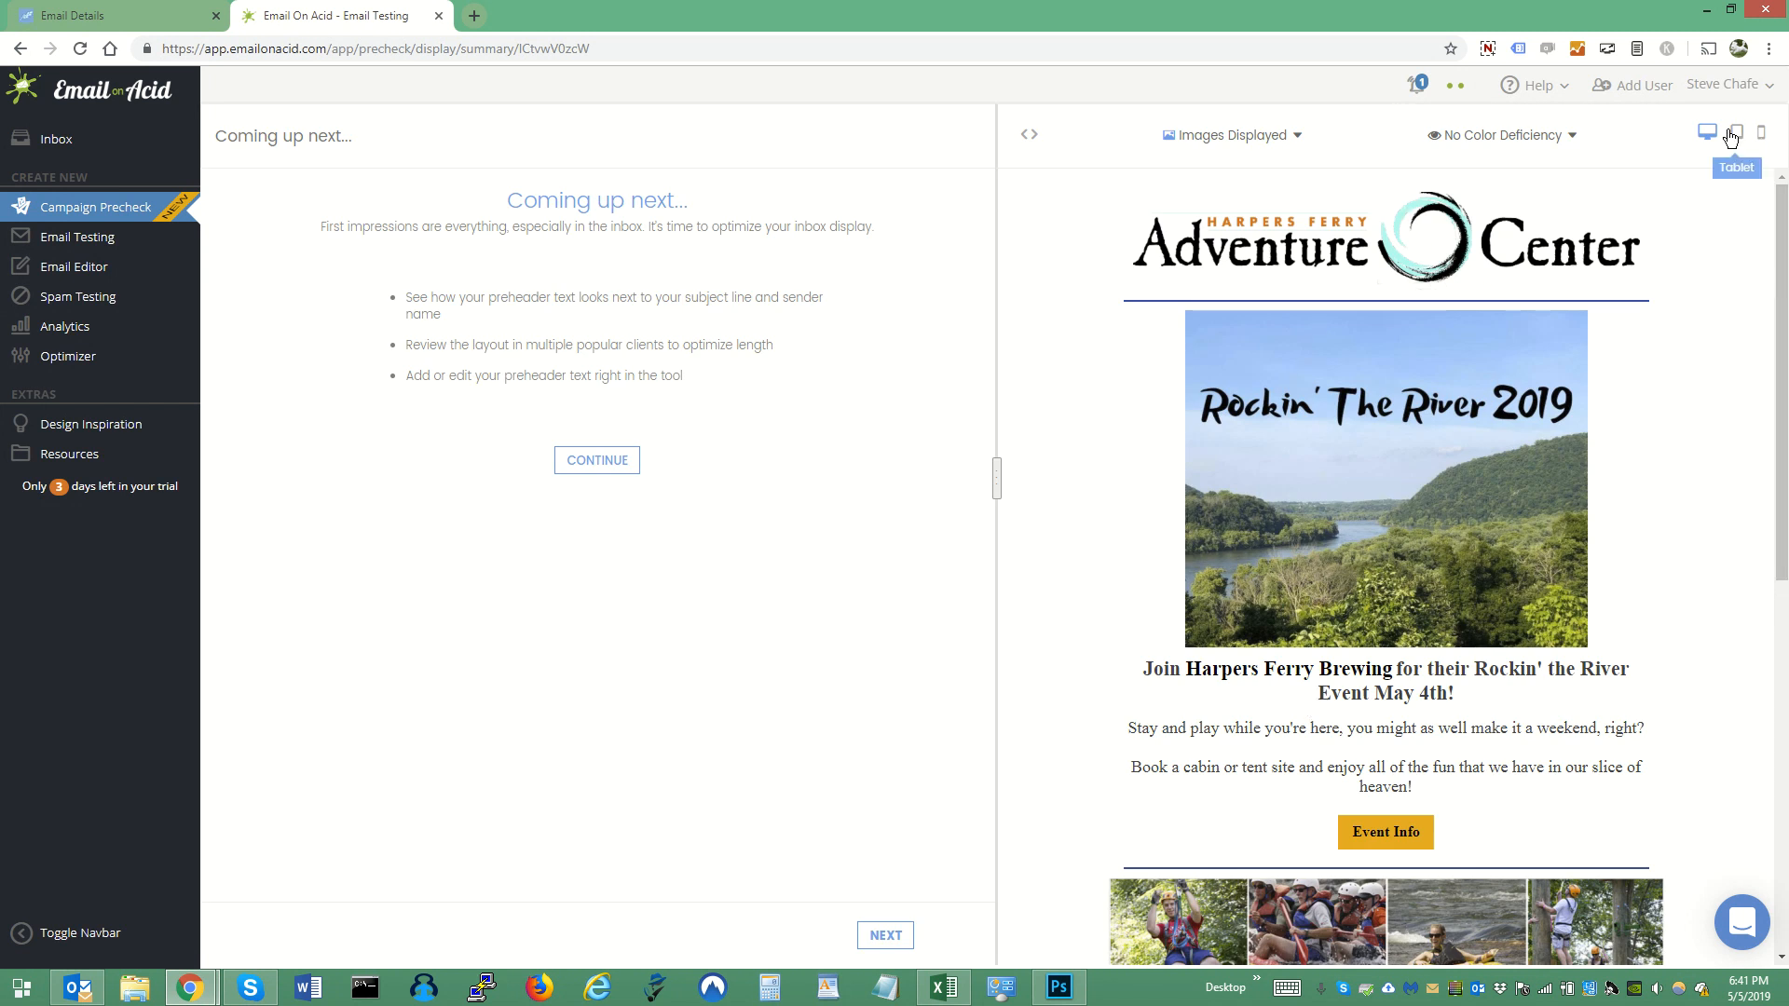
- Preview the email with images blocked, then restore the Images Displayed view
left_click(1281, 140)
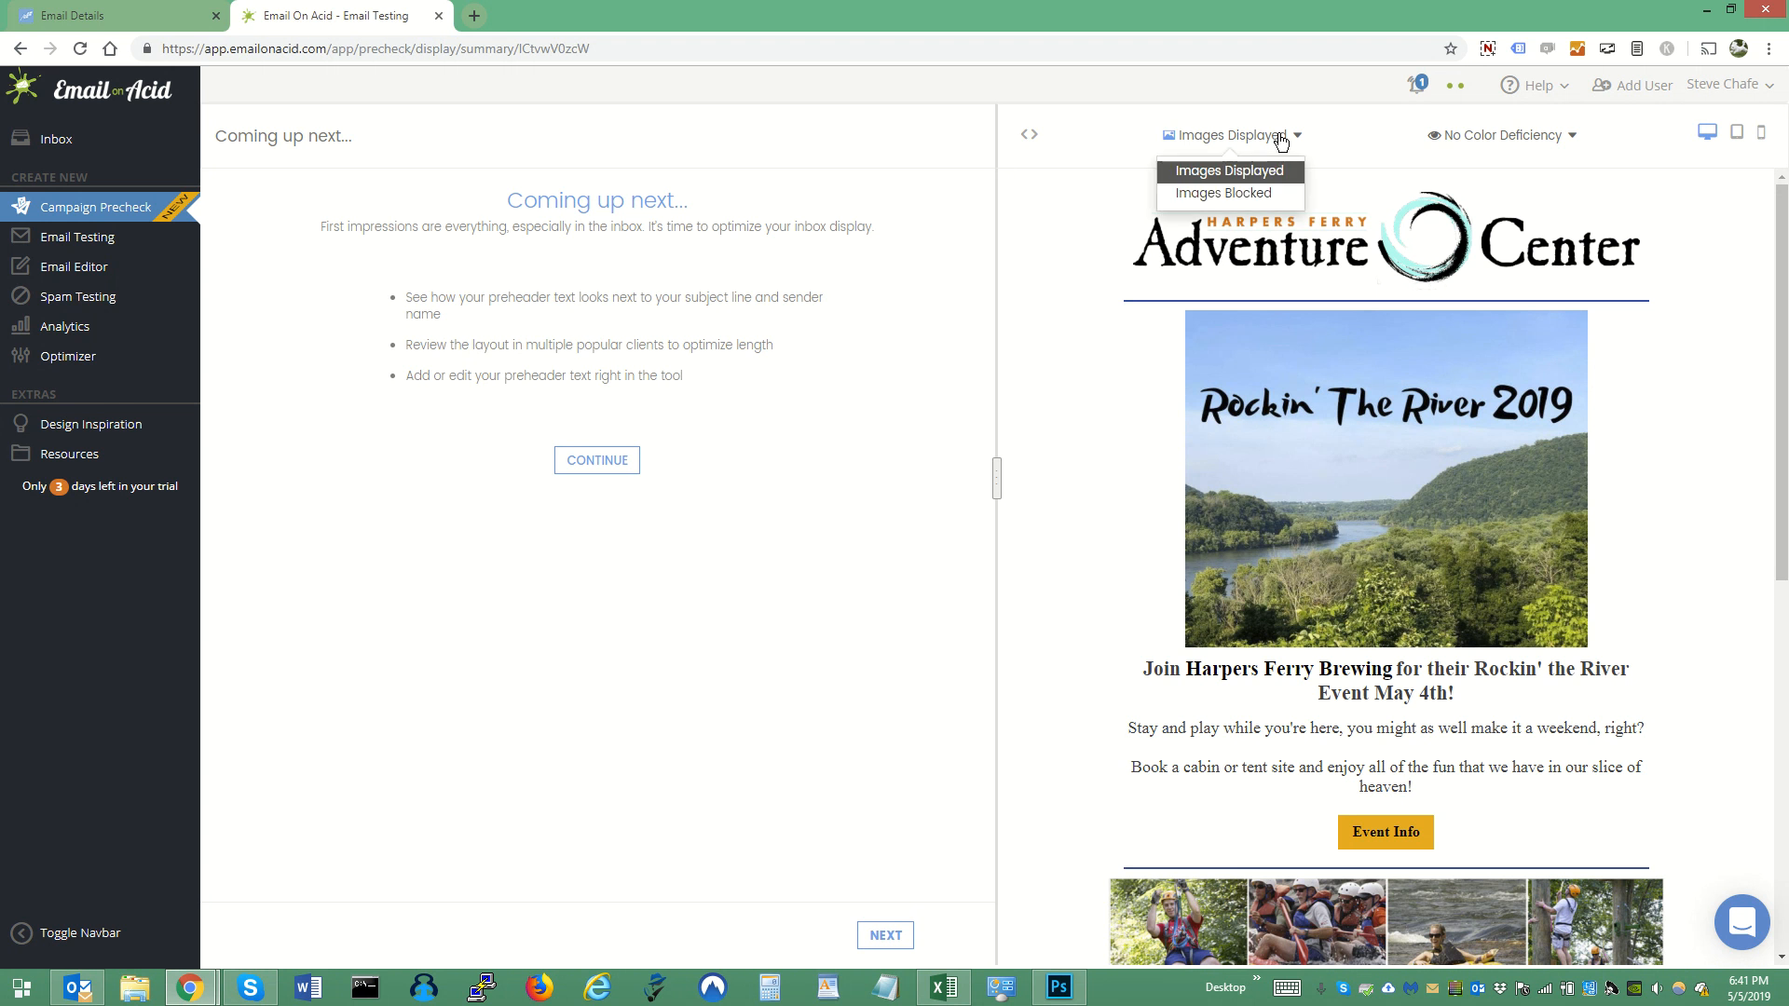
left_click(1246, 200)
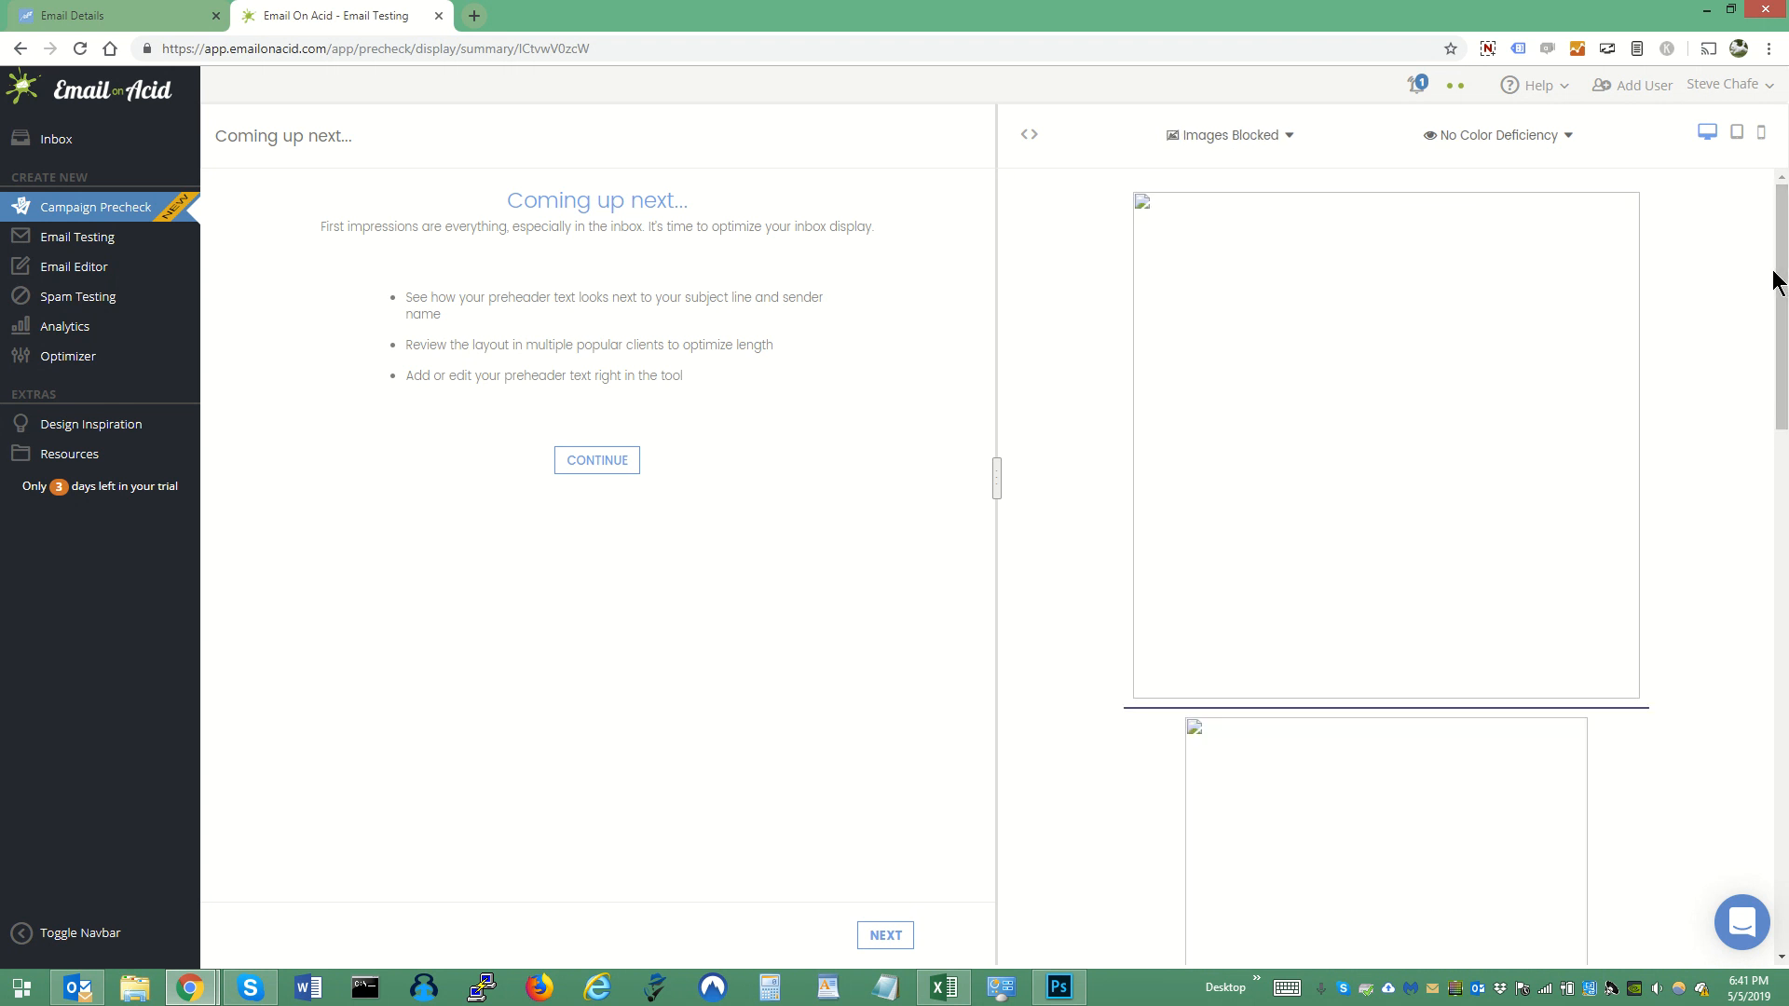
left_click_drag(1785, 271, 1770, 192)
left_click(1284, 137)
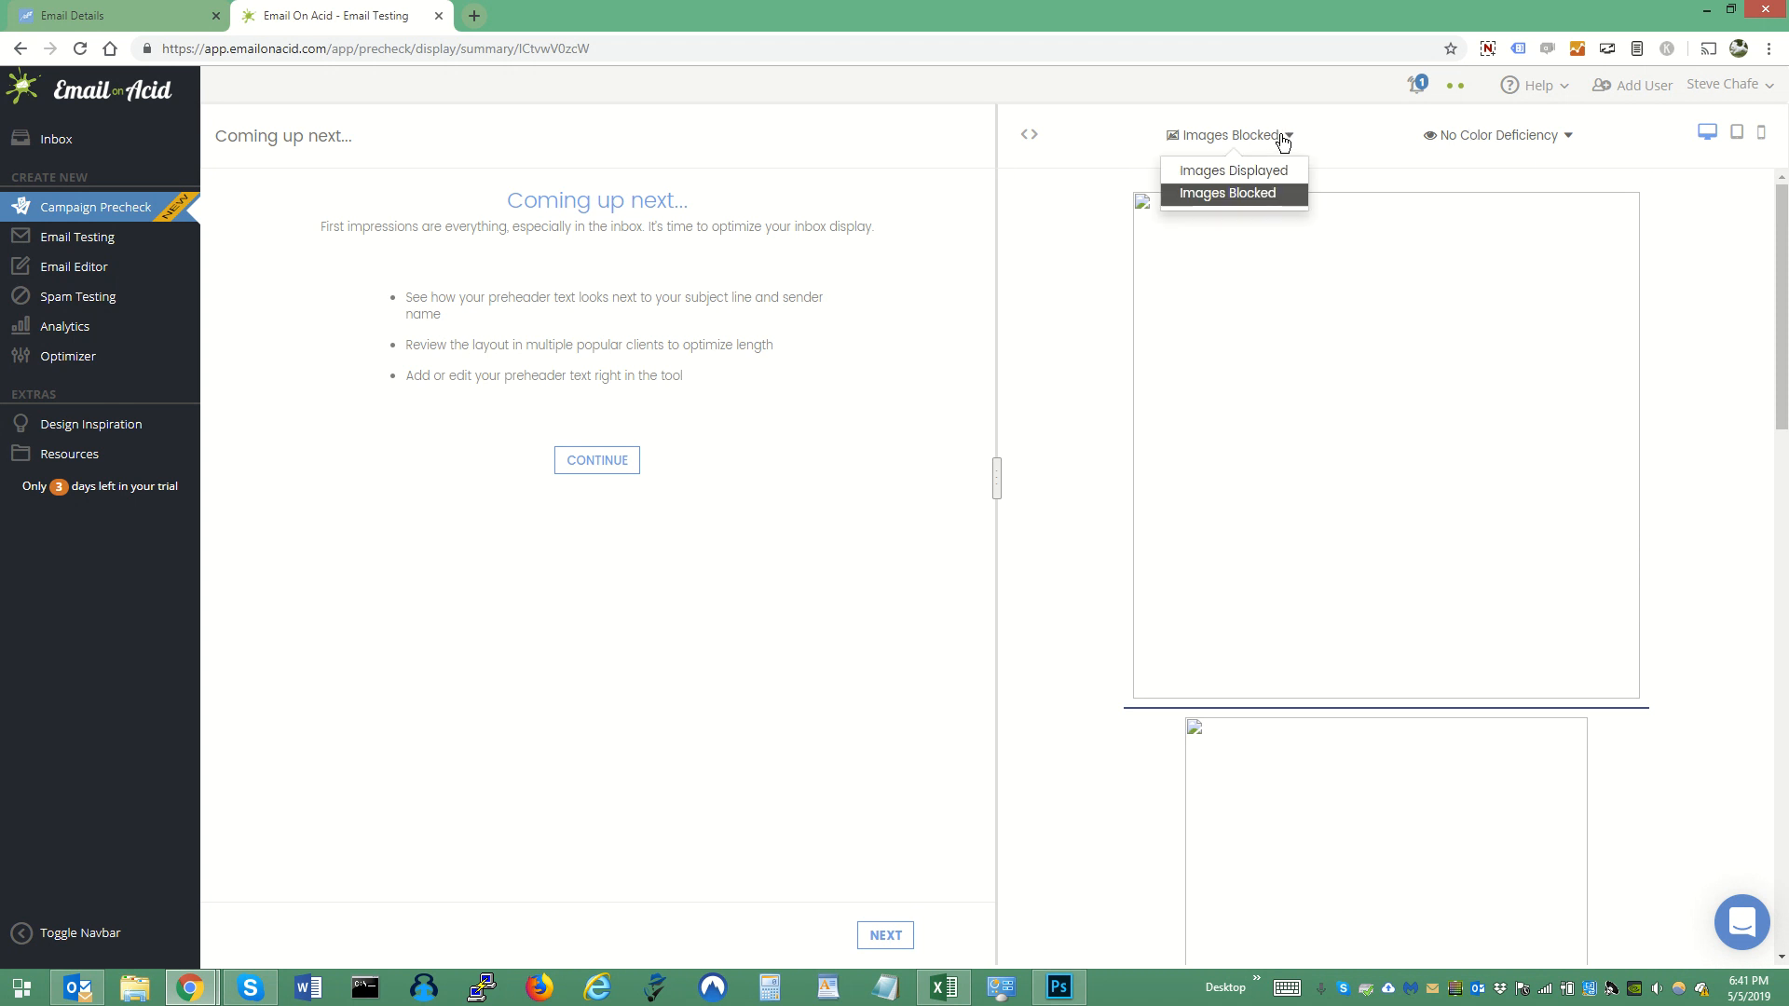
left_click(1232, 167)
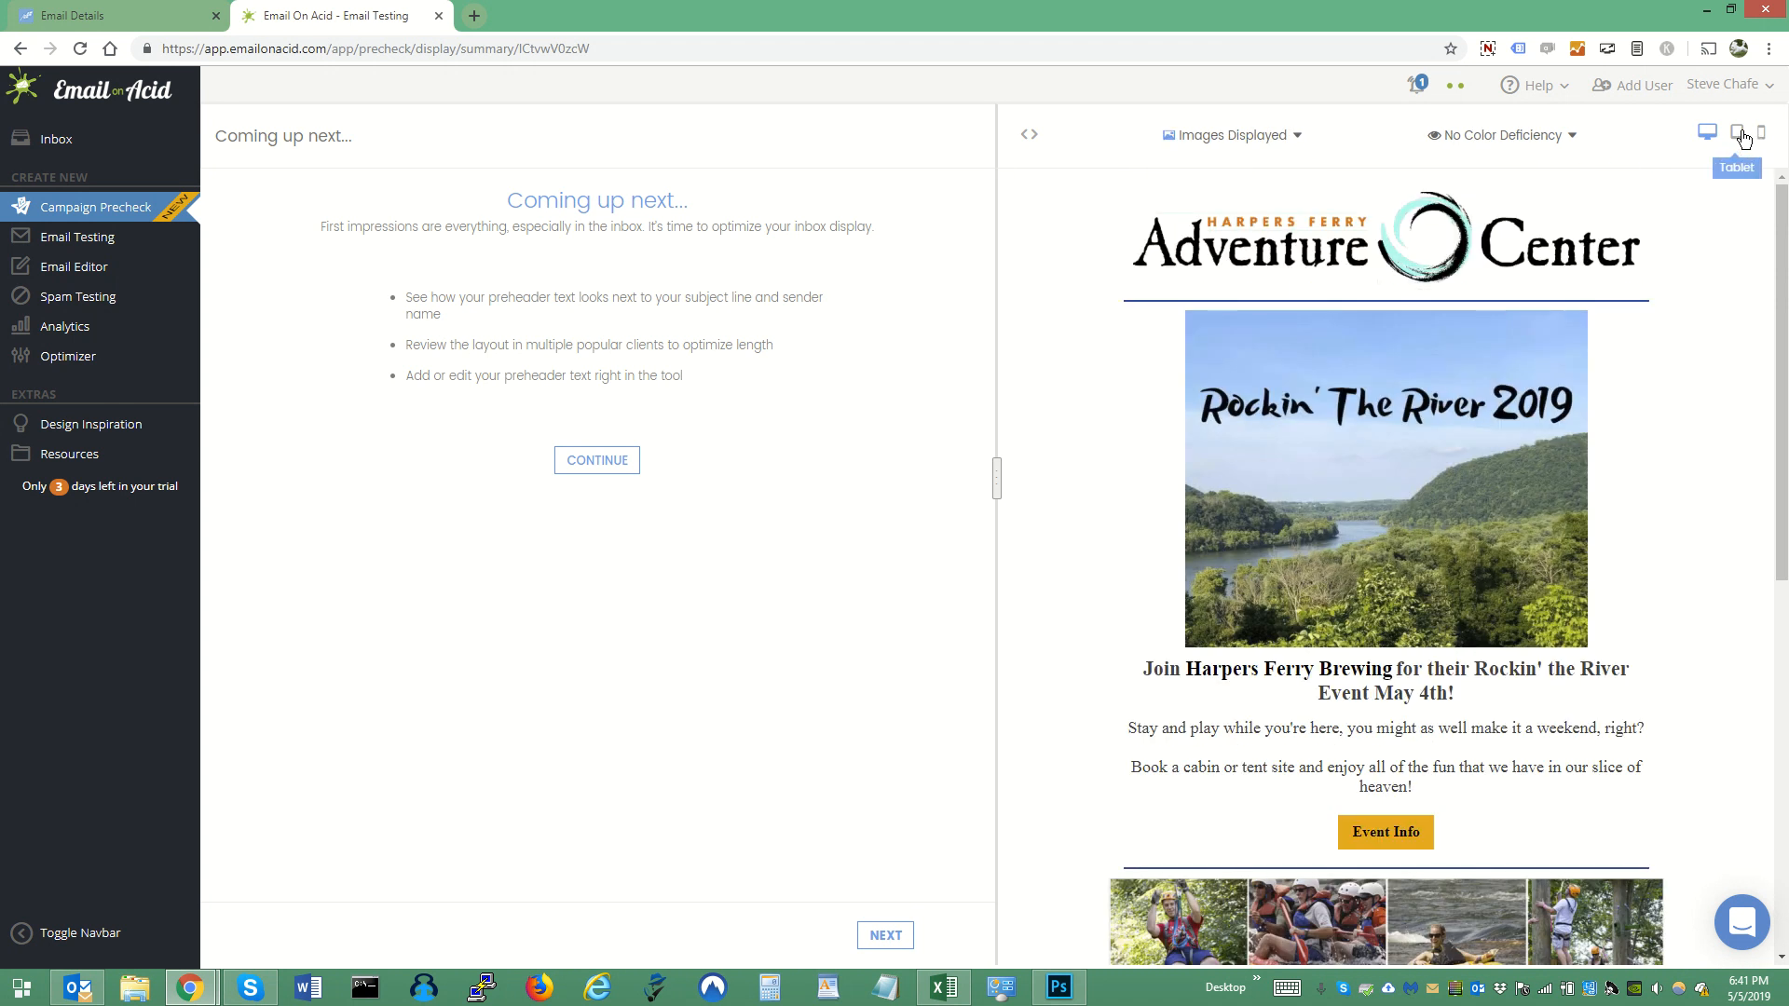
- Check the email preview in the tablet and mobile layouts, then return to the desktop layout
left_click(1739, 137)
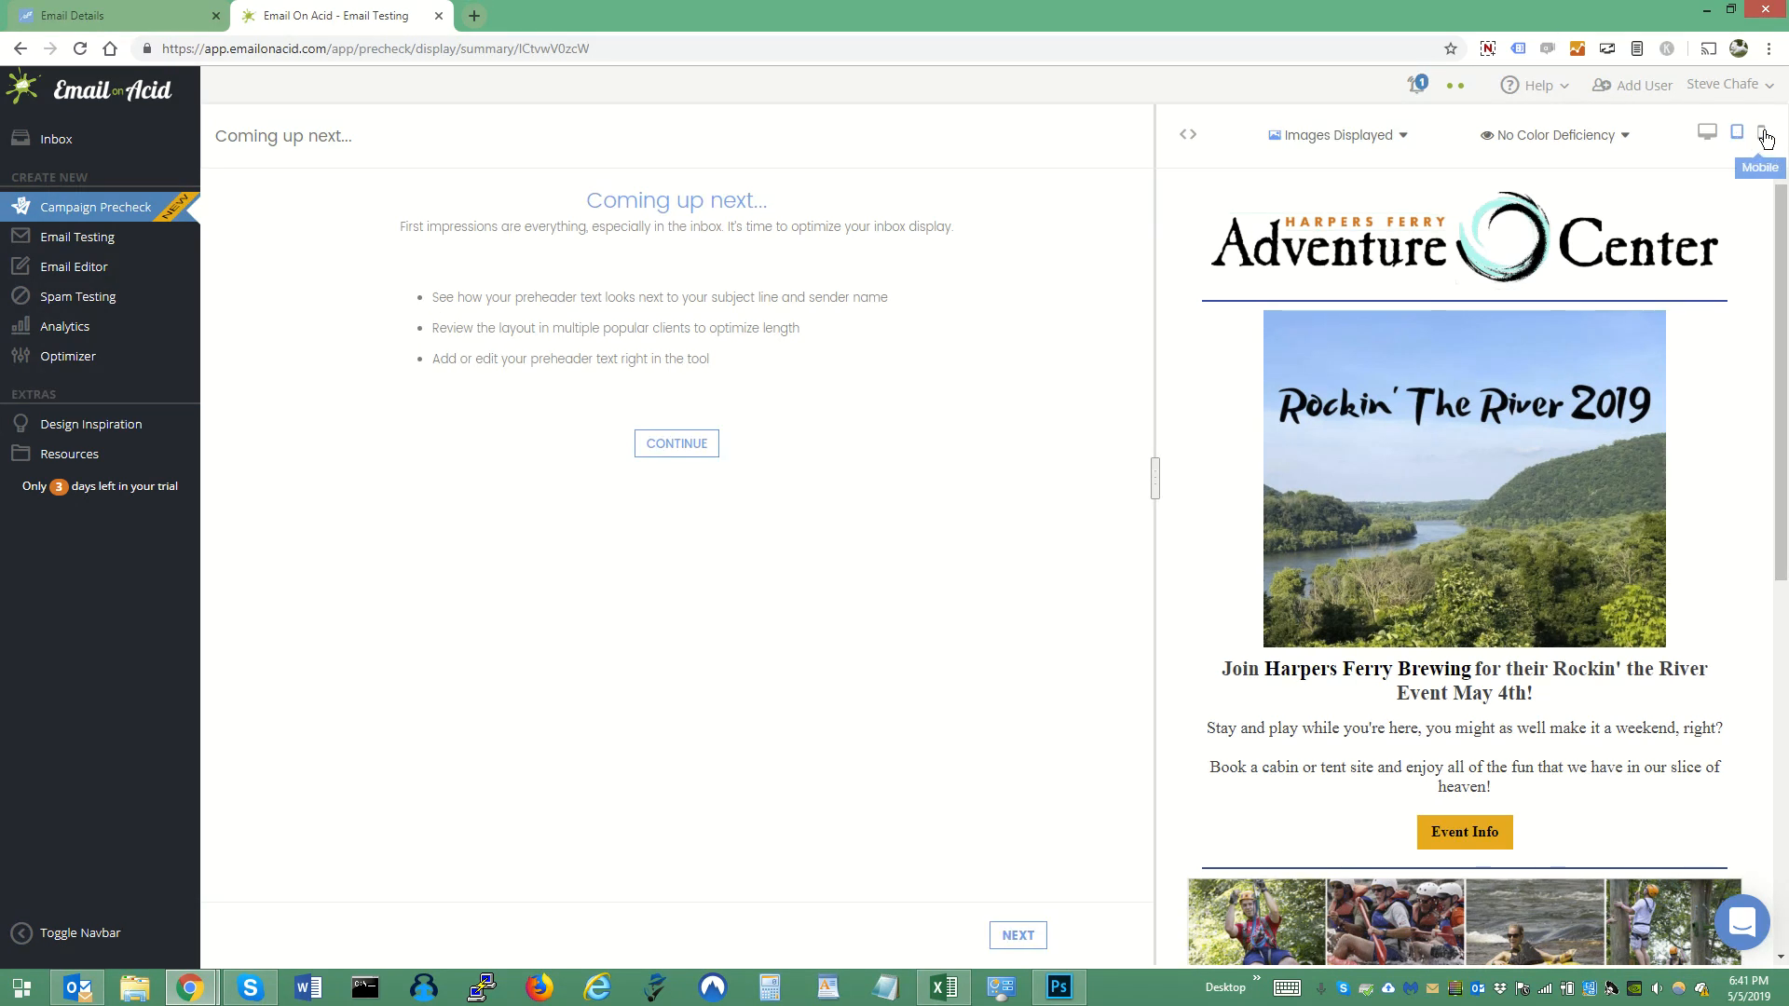
left_click(1762, 135)
left_click_drag(1782, 262, 1782, 209)
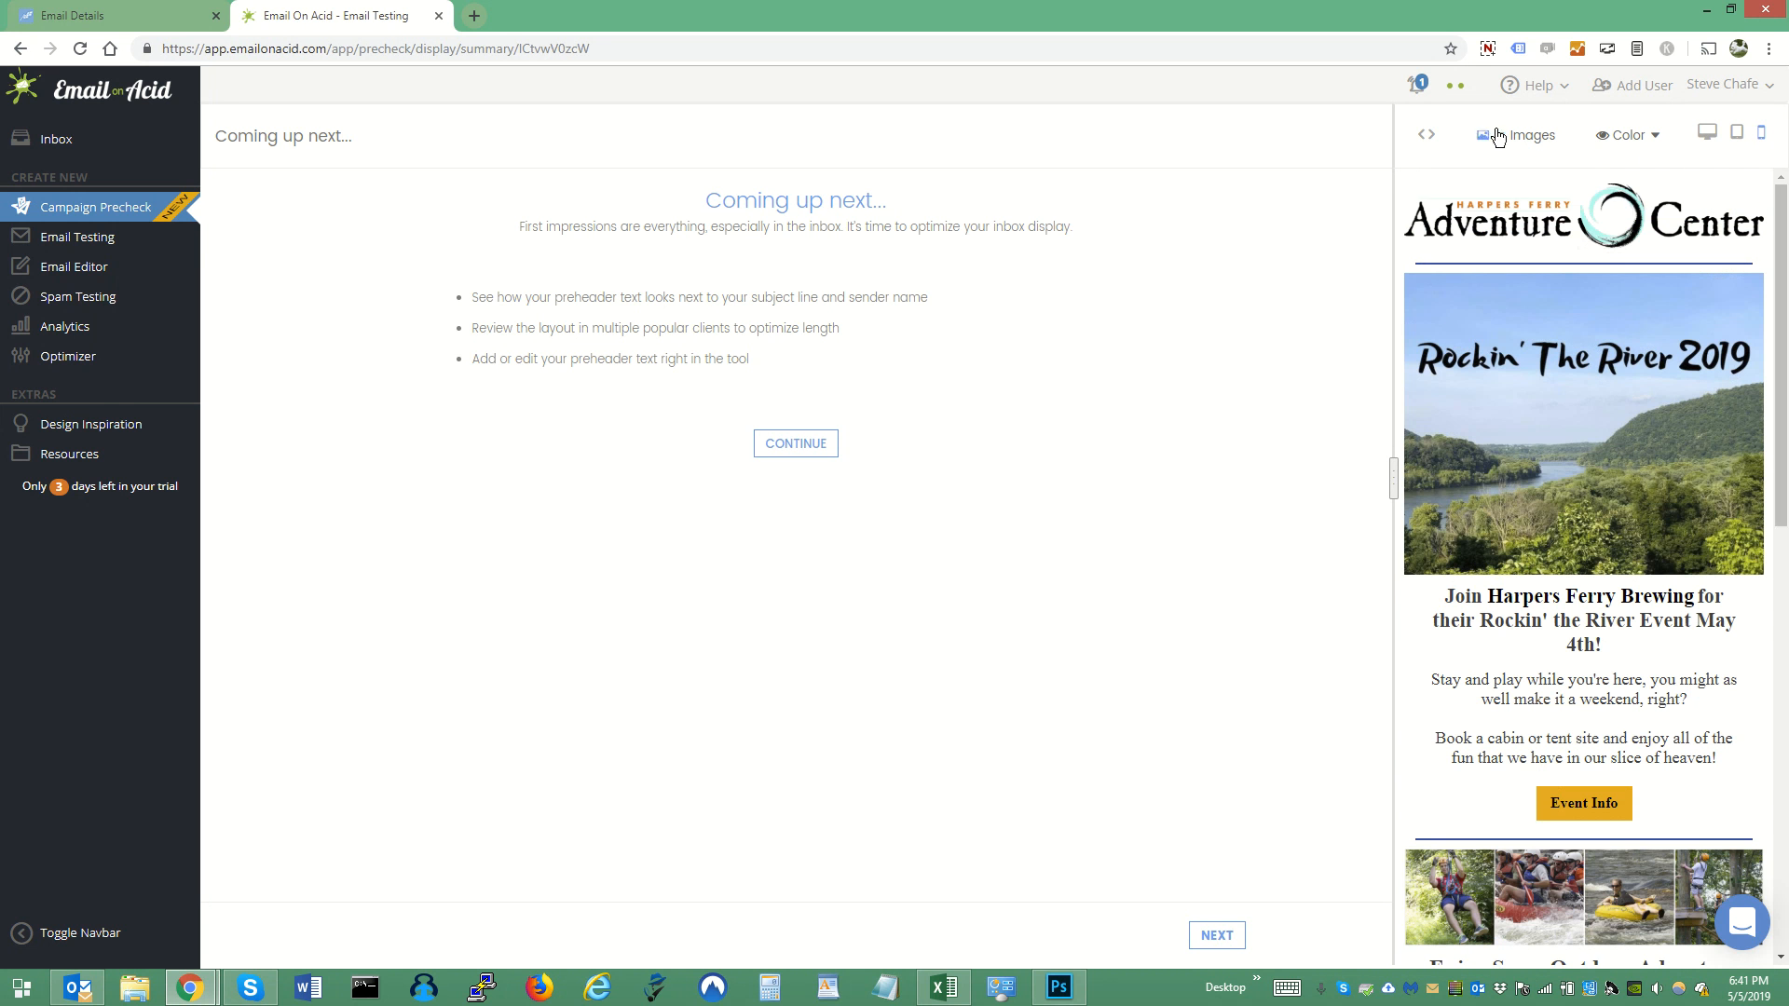
left_click(1707, 135)
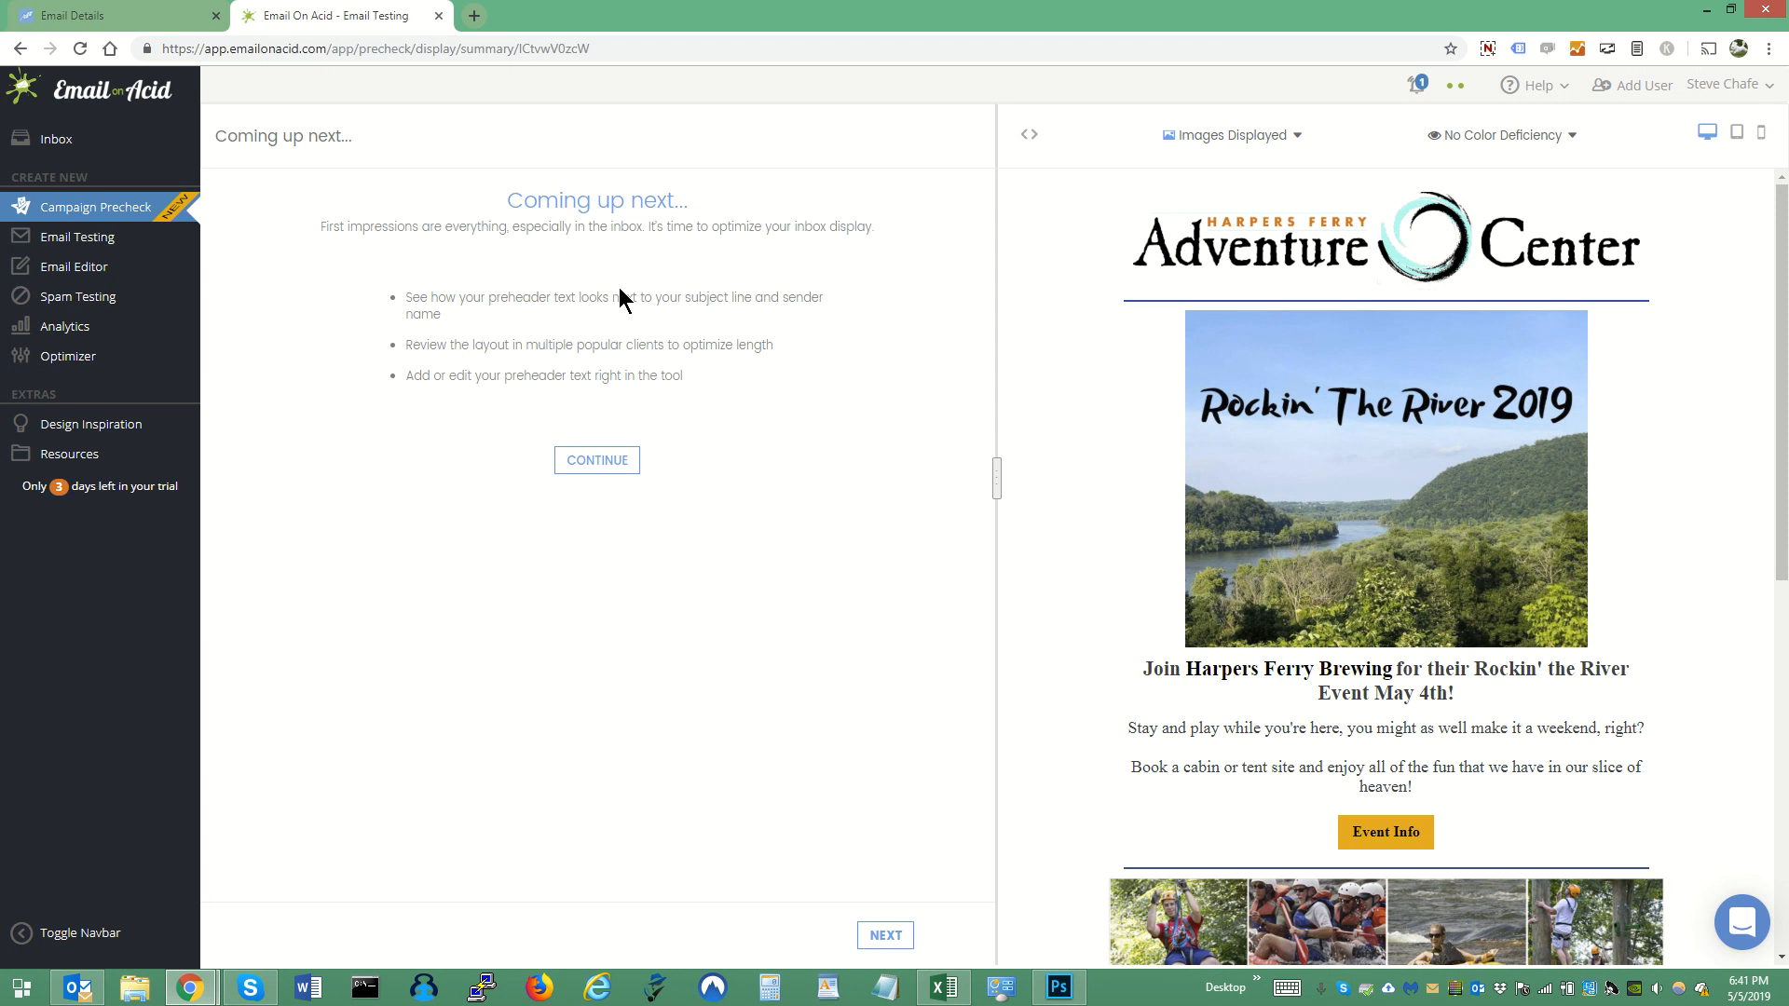
- Continue to the Inbox Display check and enter the sender's e-mail address as the sender name
left_click(610, 463)
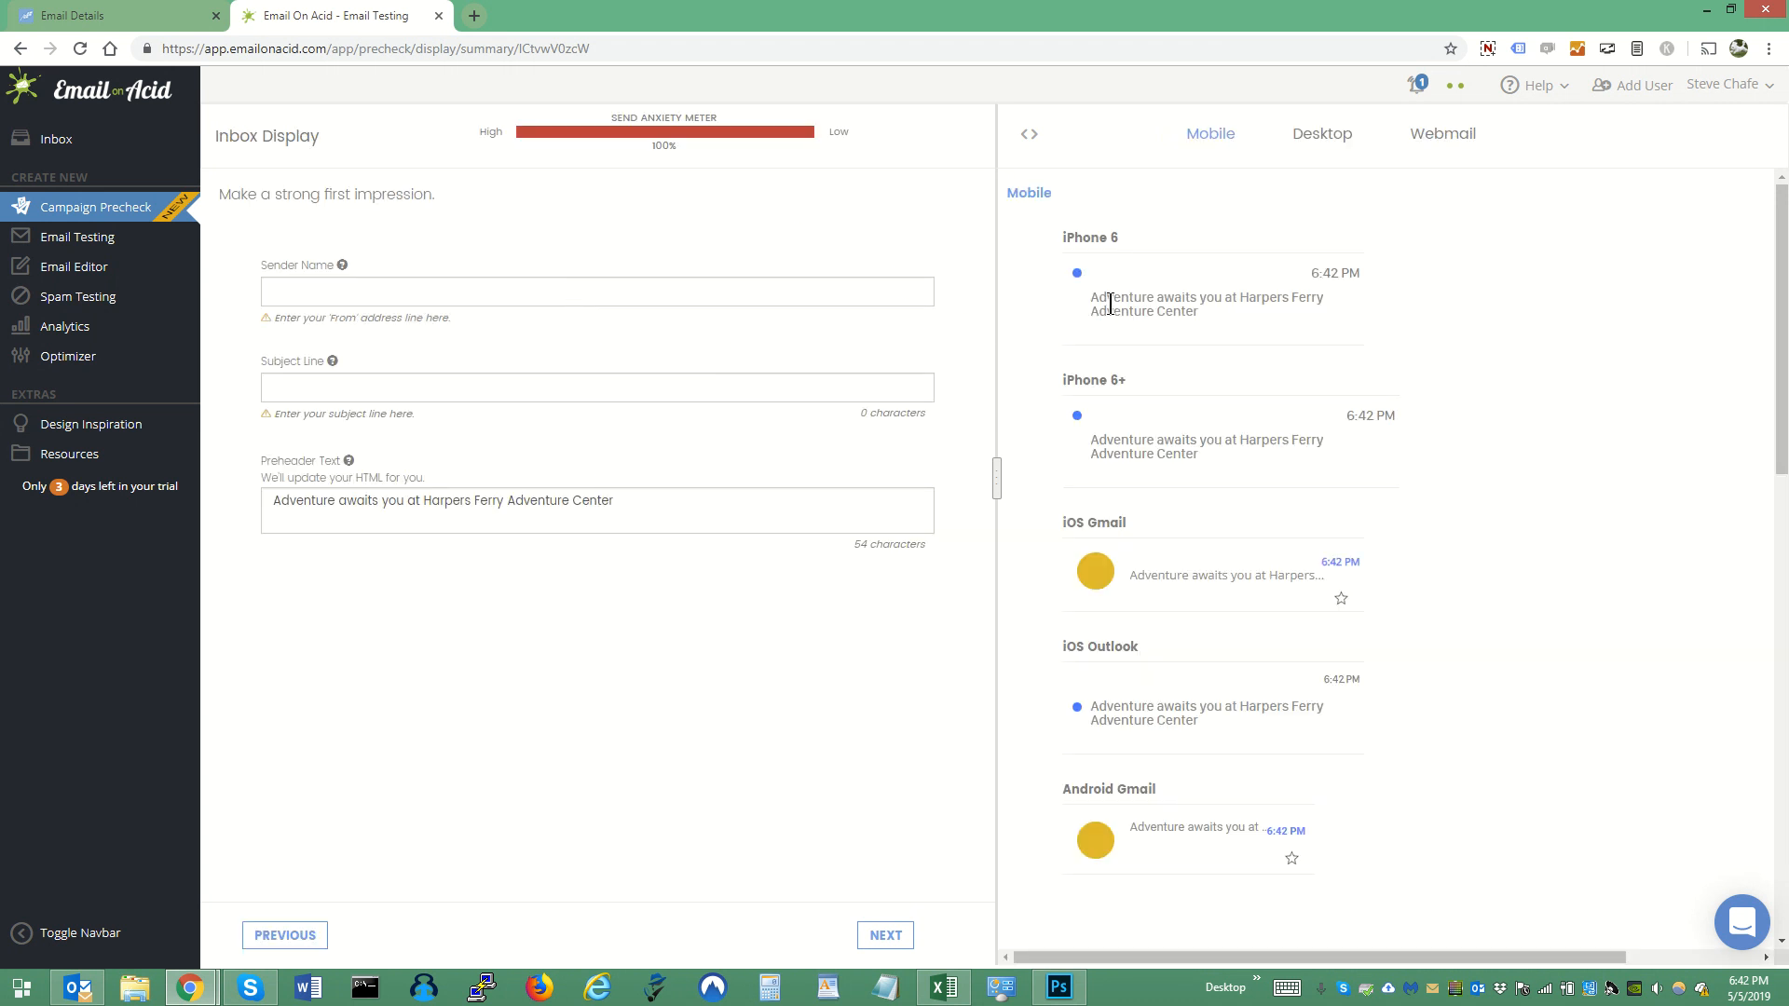
left_click(596, 286)
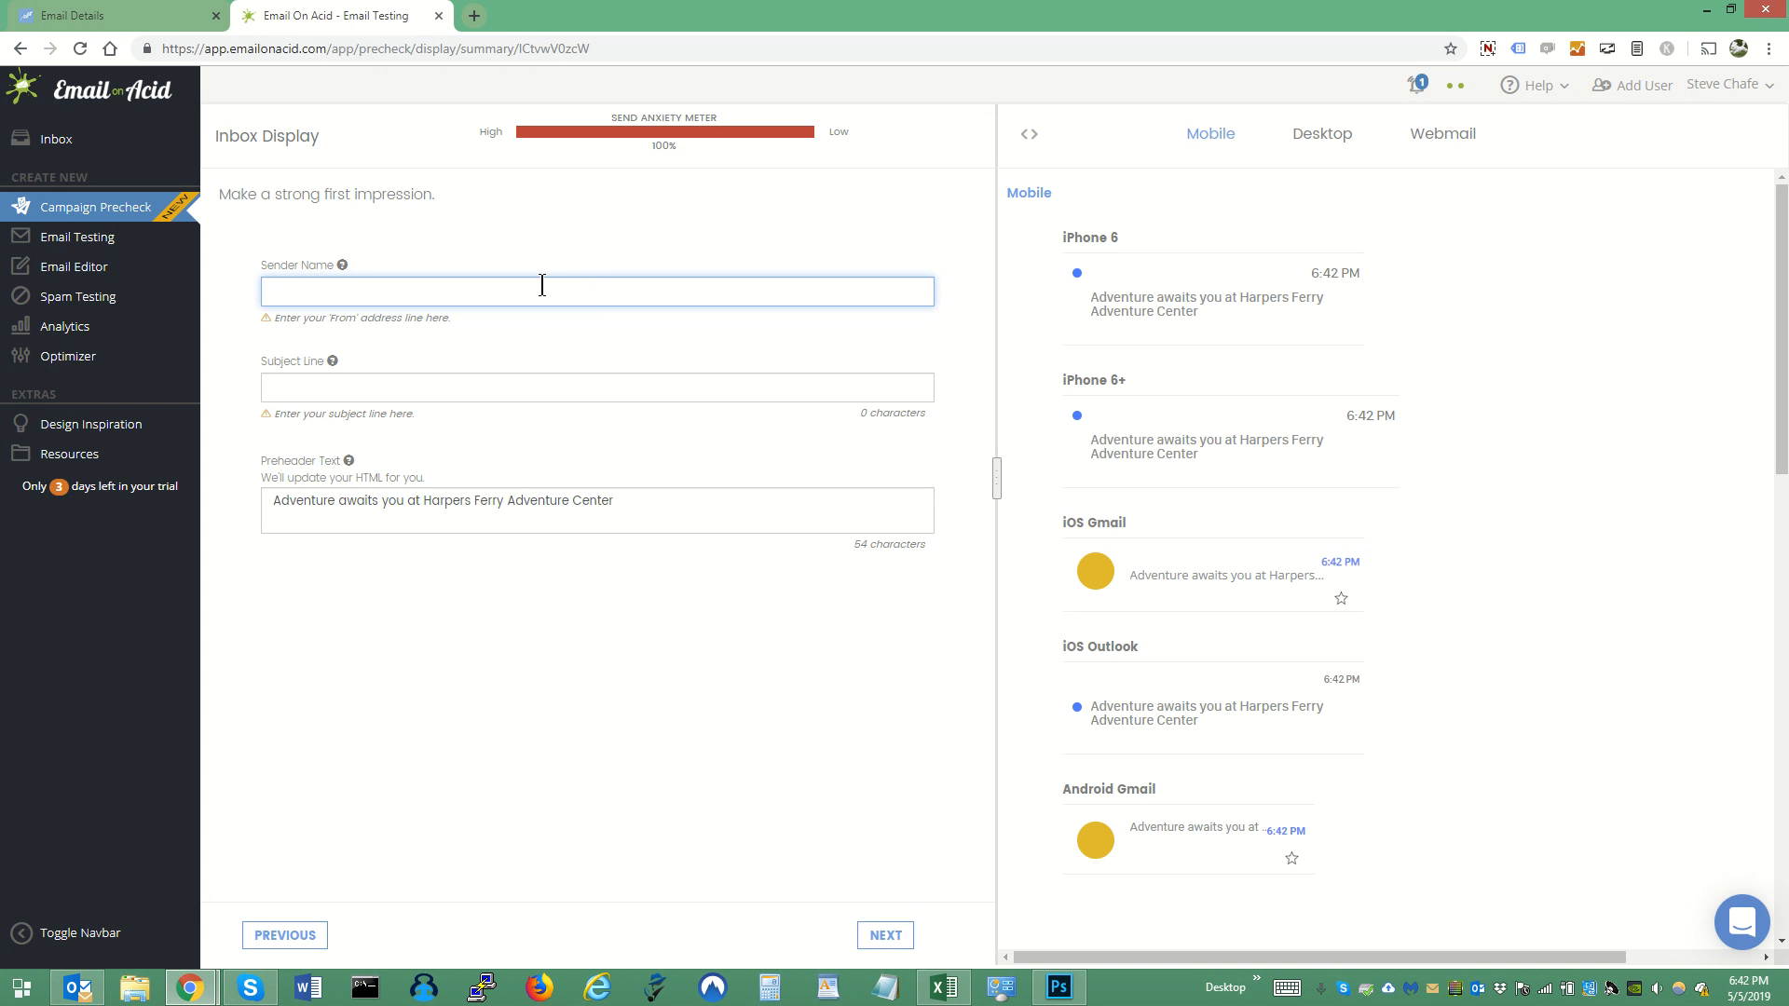
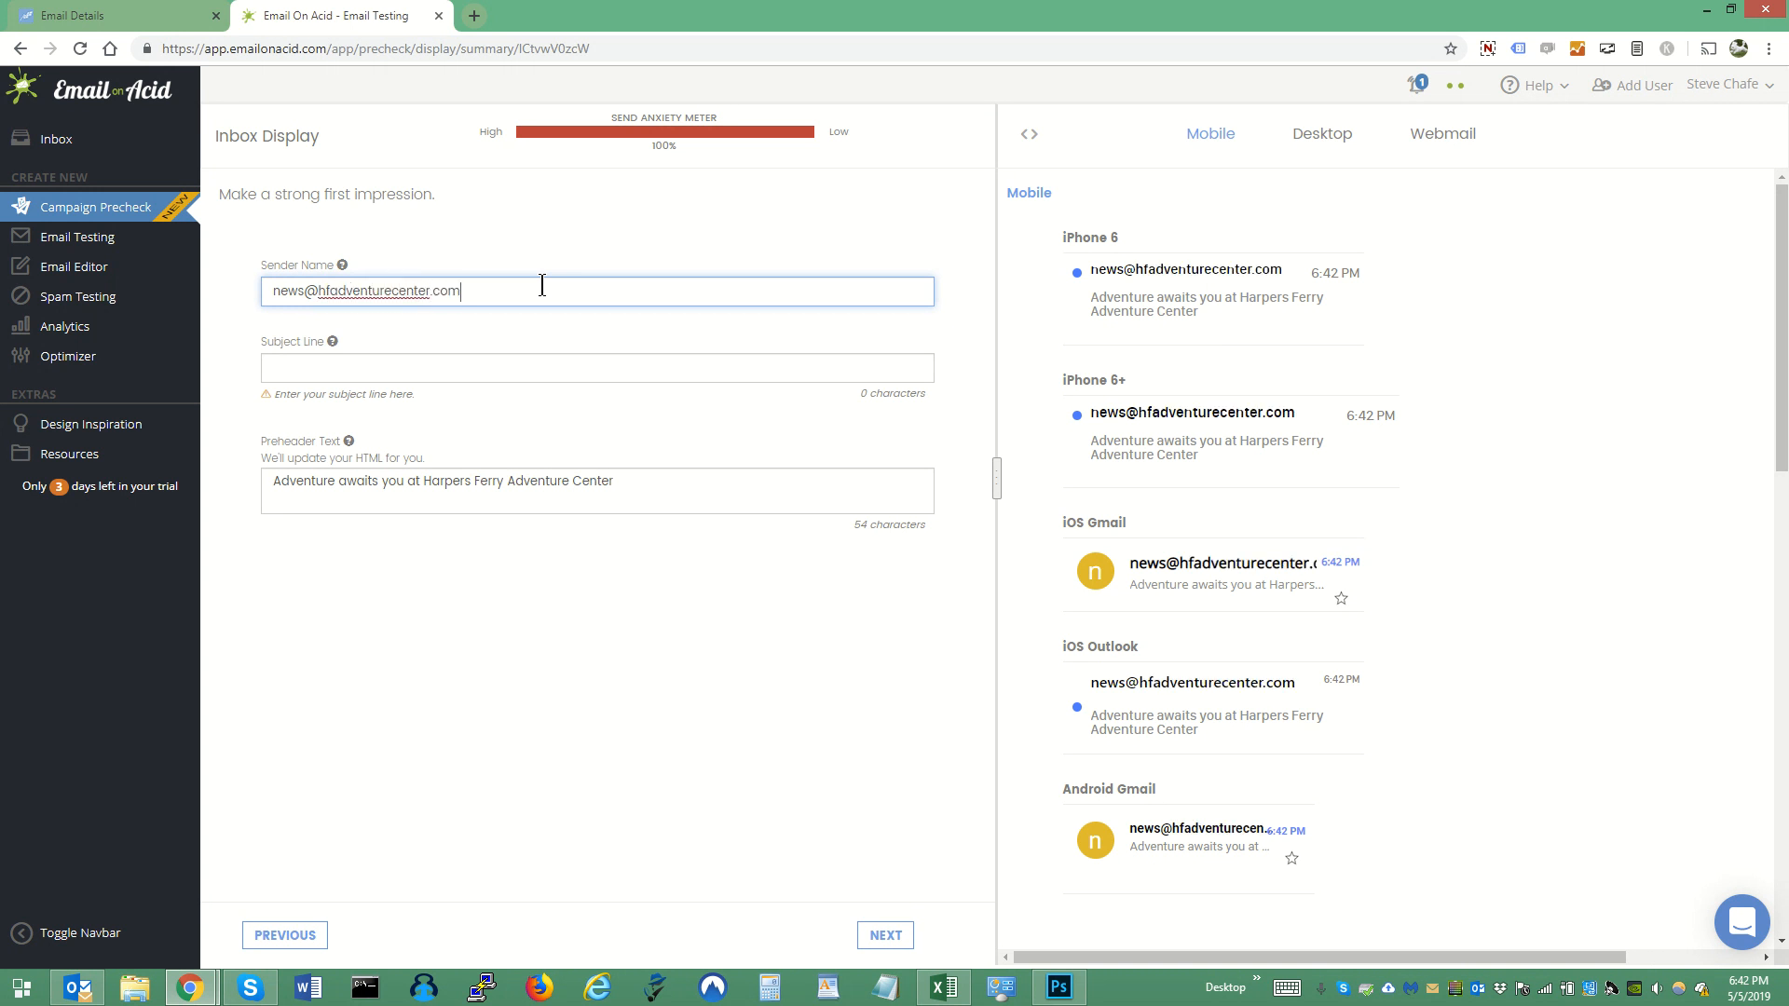
- Enter "Will you be rocking the river with us on May 4th" as the subject line
key("Tab")
type("W")
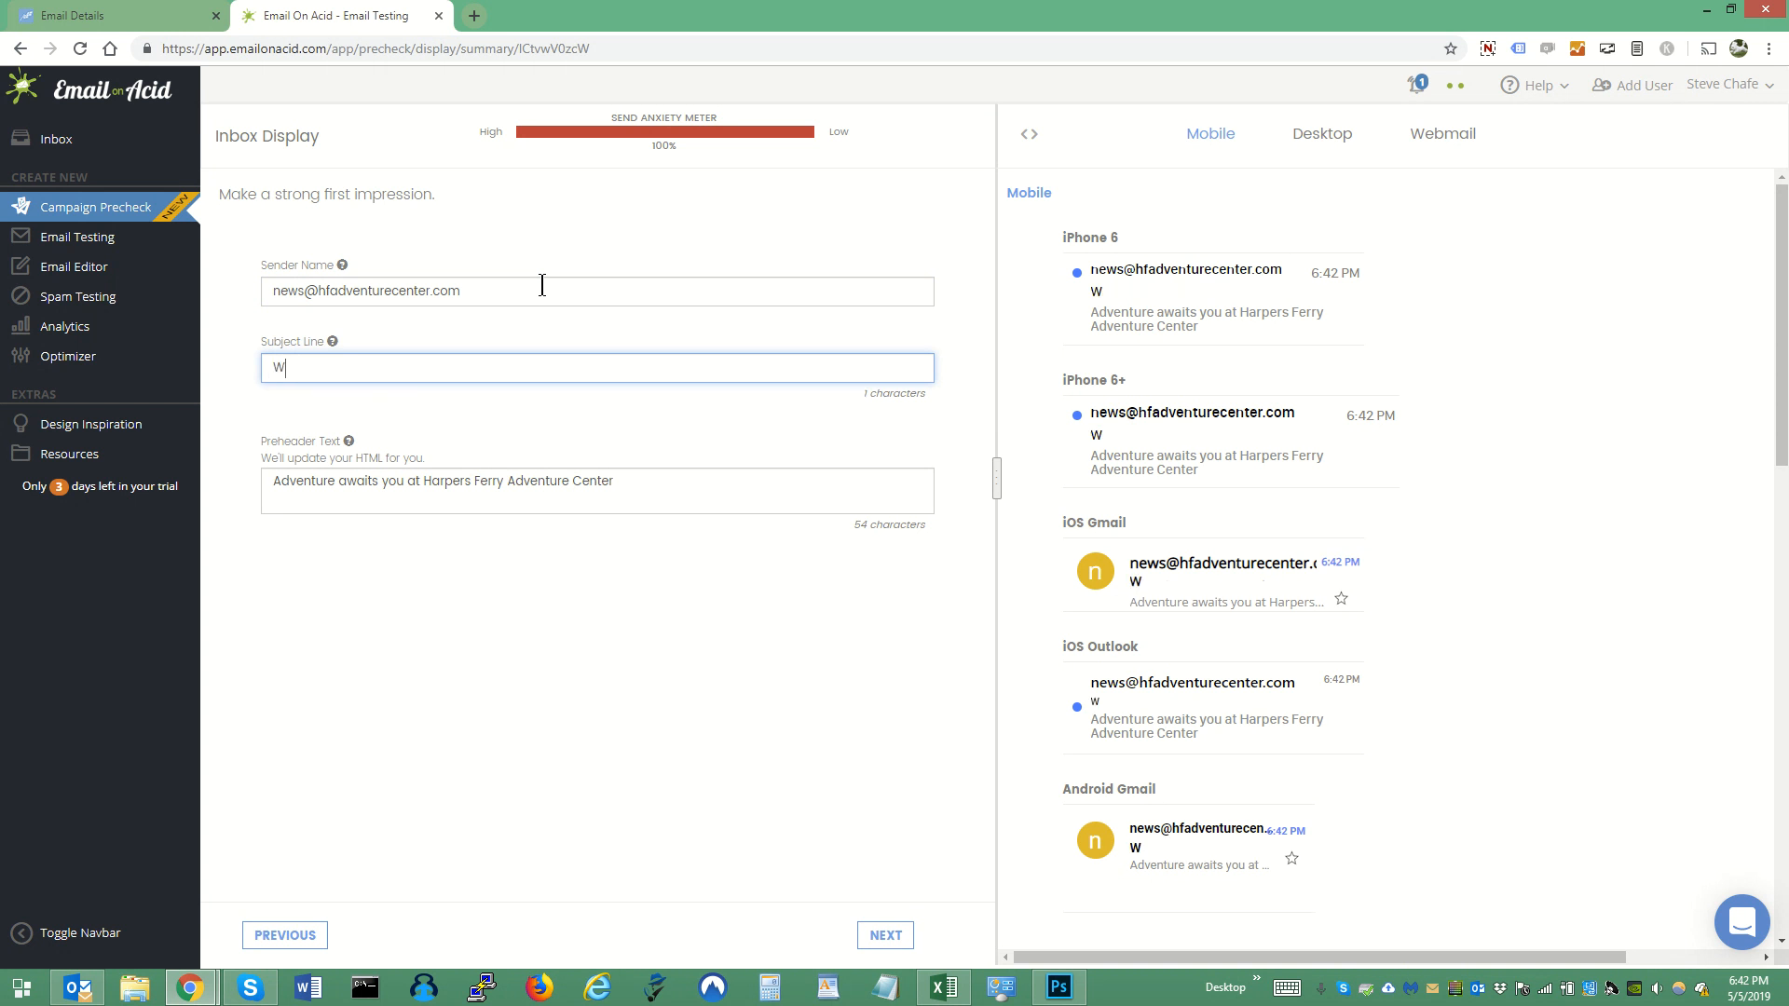
type("ill you be rocking the rivver")
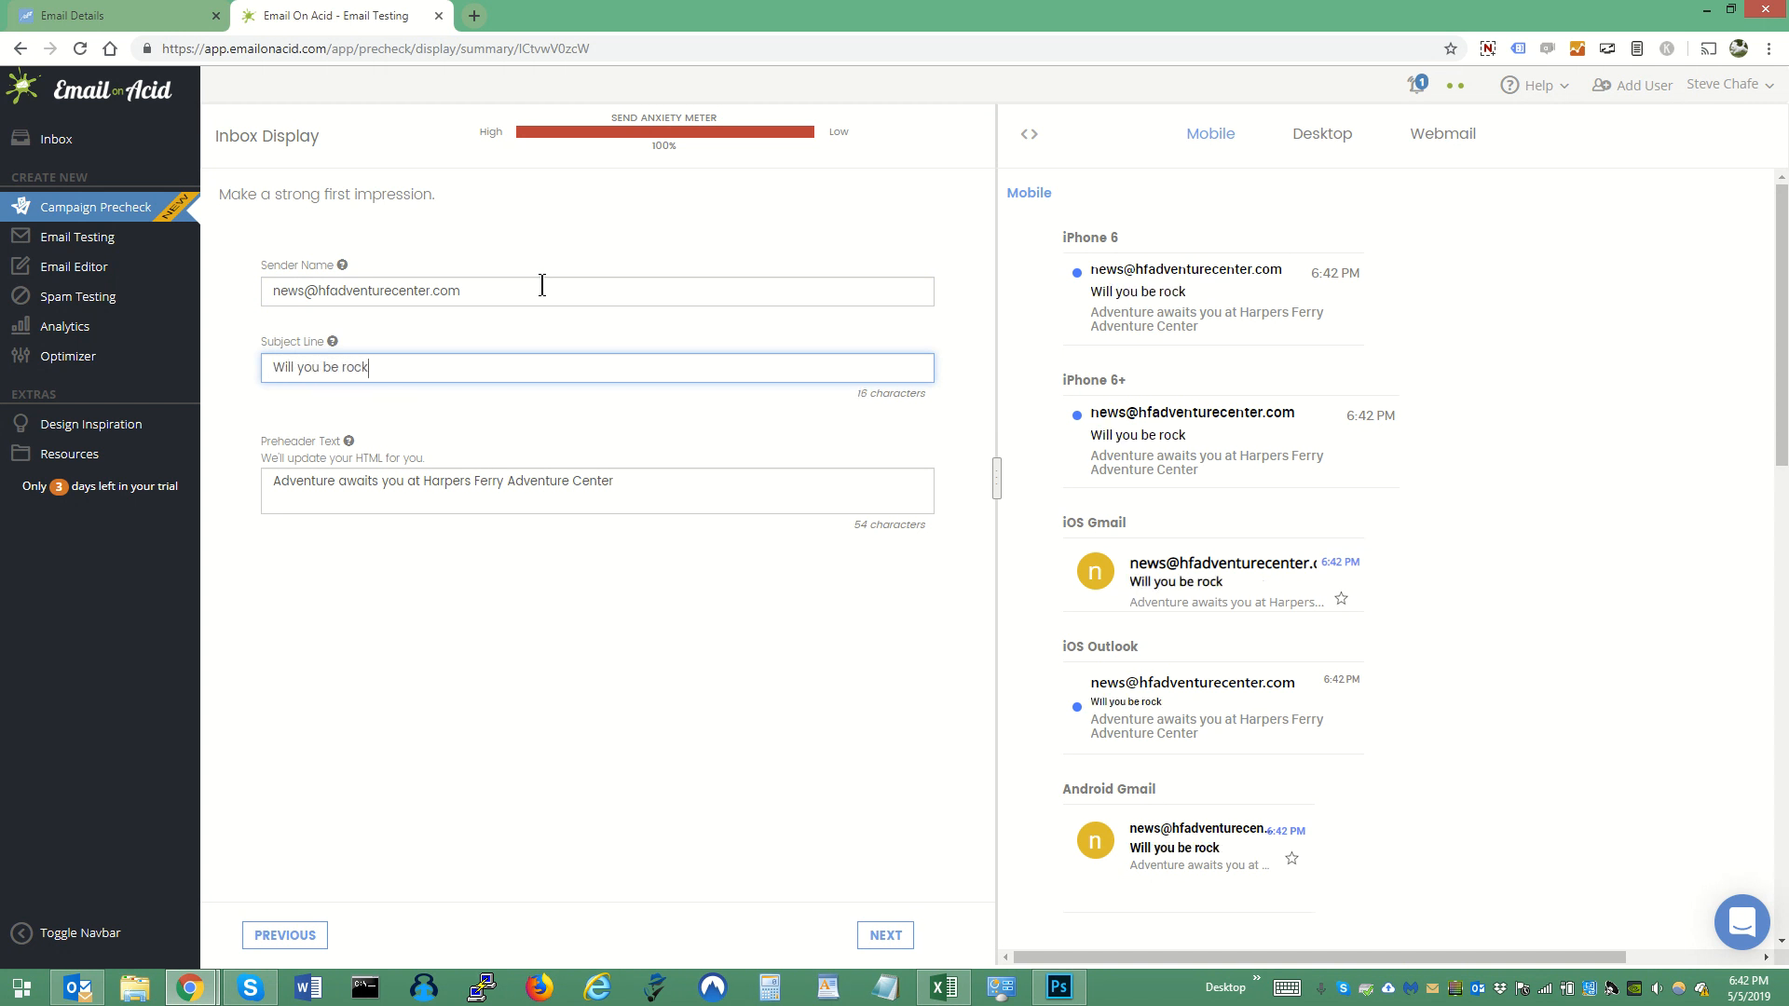
key("BackSpace")
key("BackSpace")
key("BackSpace")
key("BackSpace")
type("er with us on May 4th")
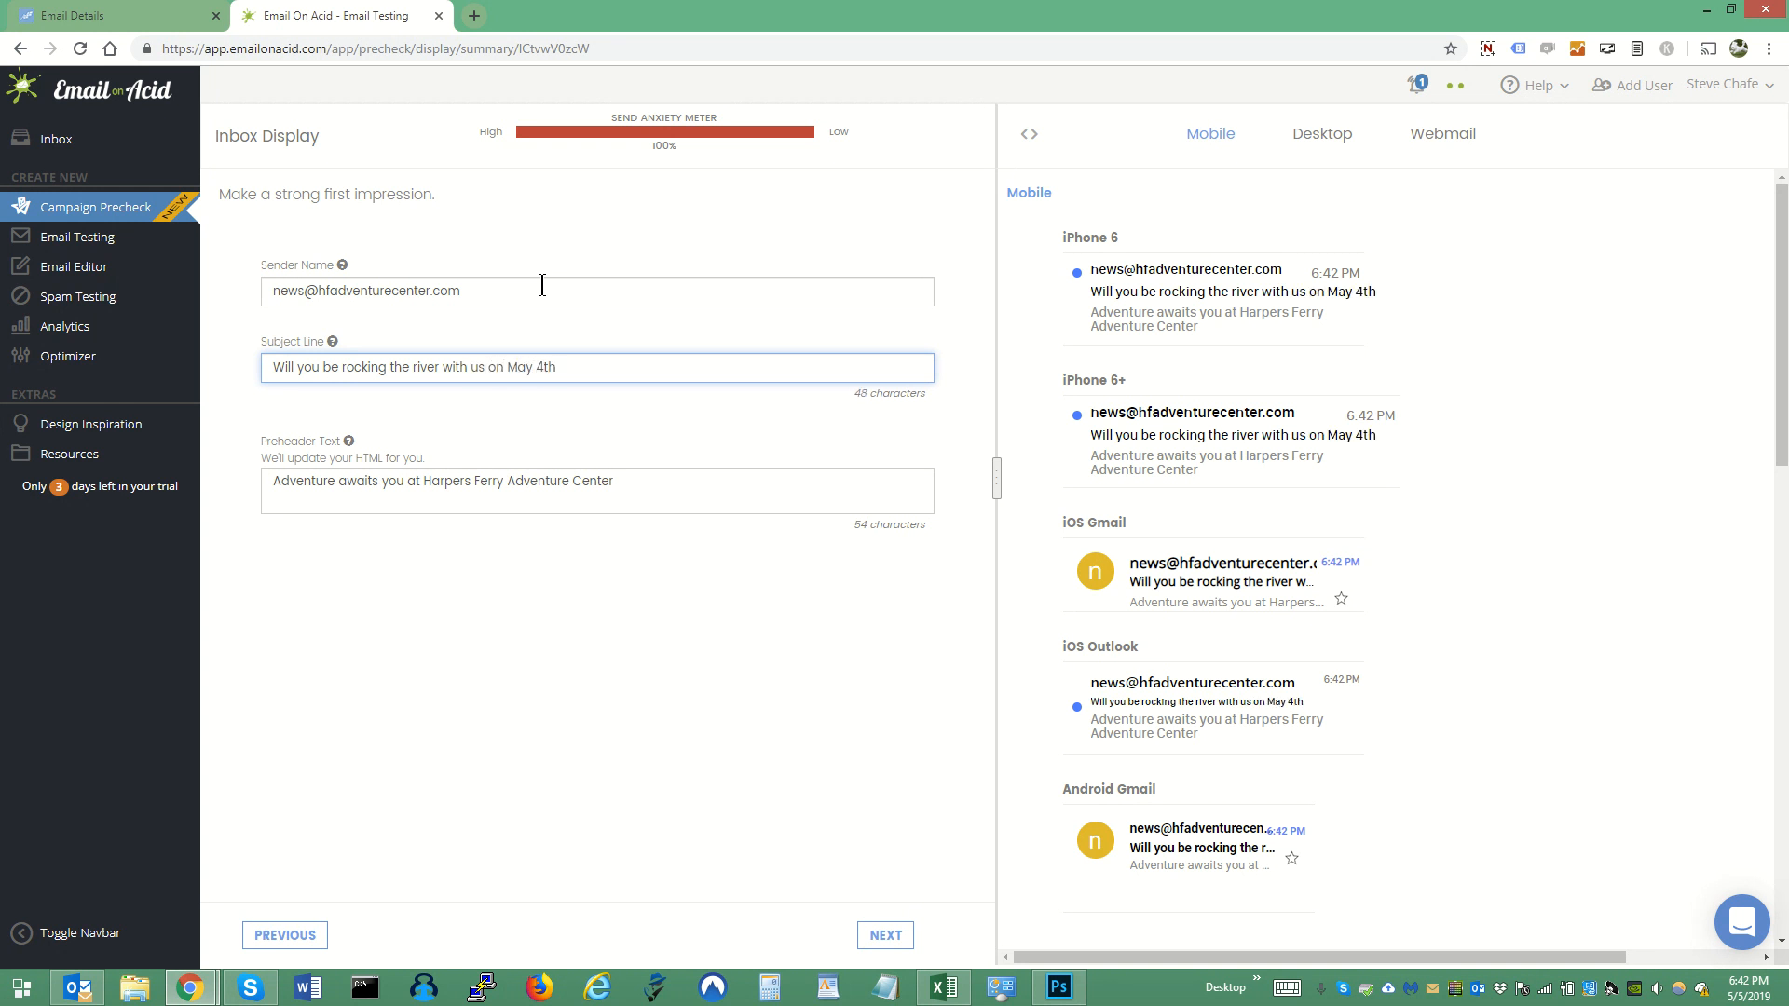
- Replace the subject line with the Constant Contact campaign's "Will you be Rockin' the River with us and Harpers Ferry Brewing May 4th?" including its emoji
left_click(88, 15)
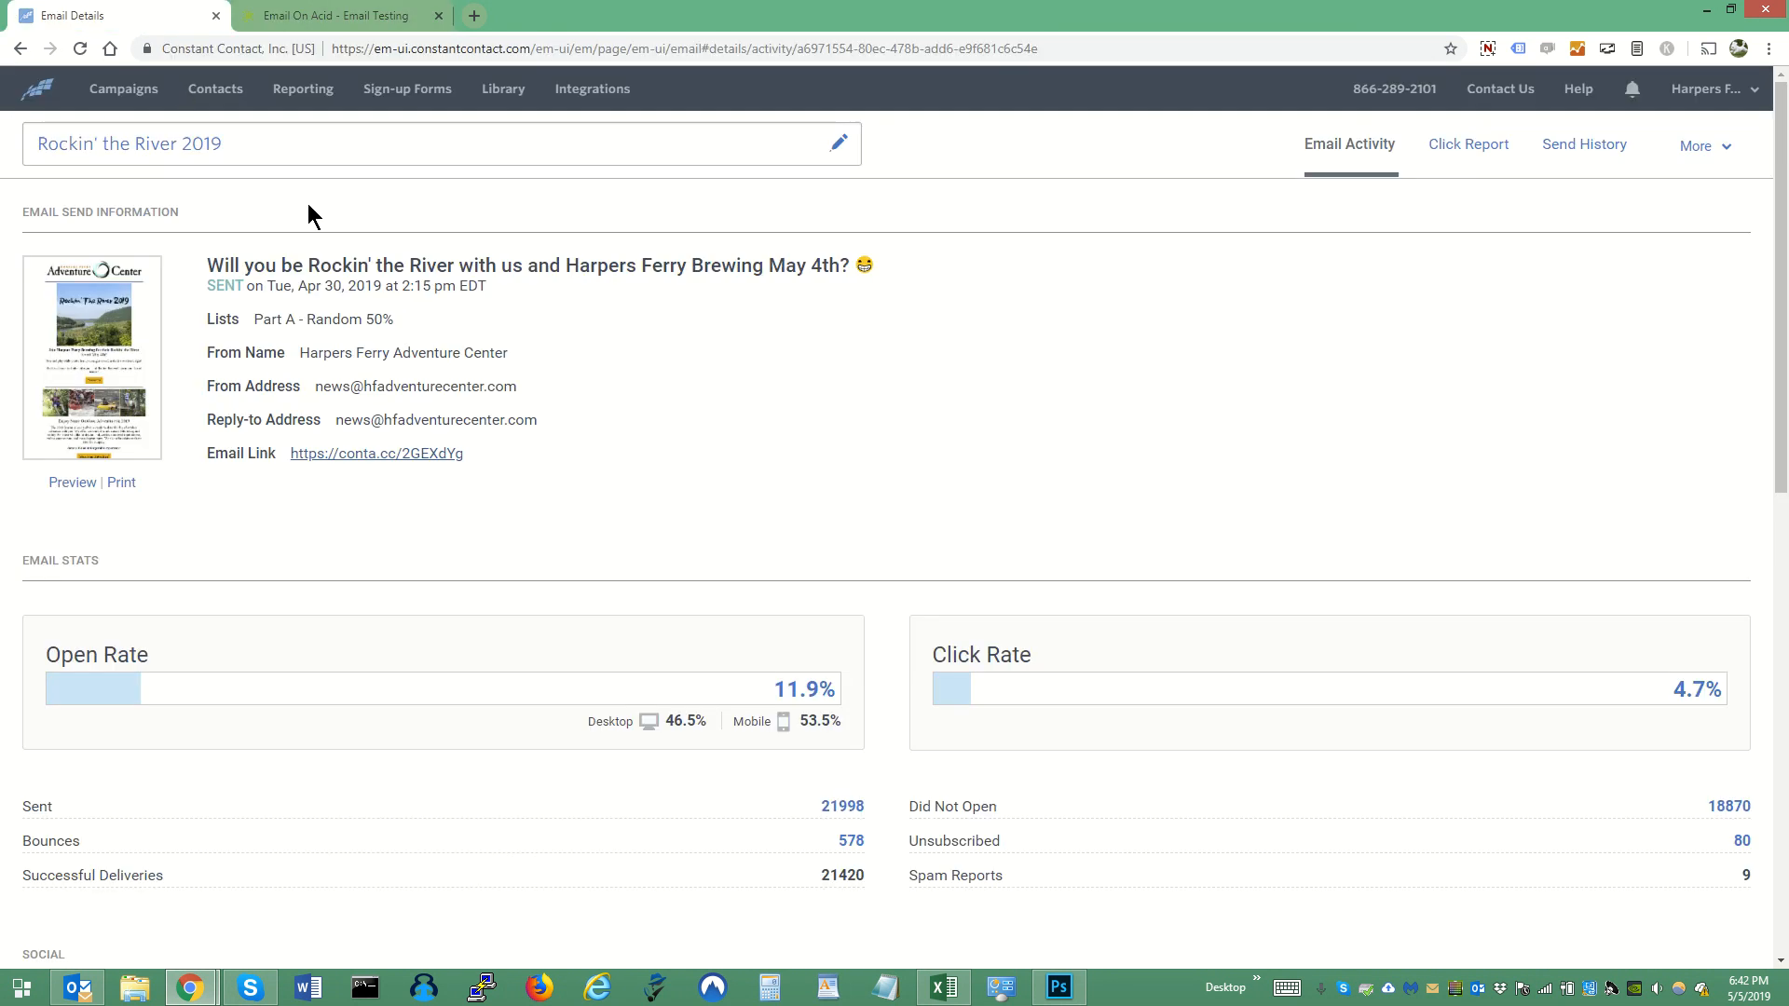
left_click_drag(208, 268, 844, 272)
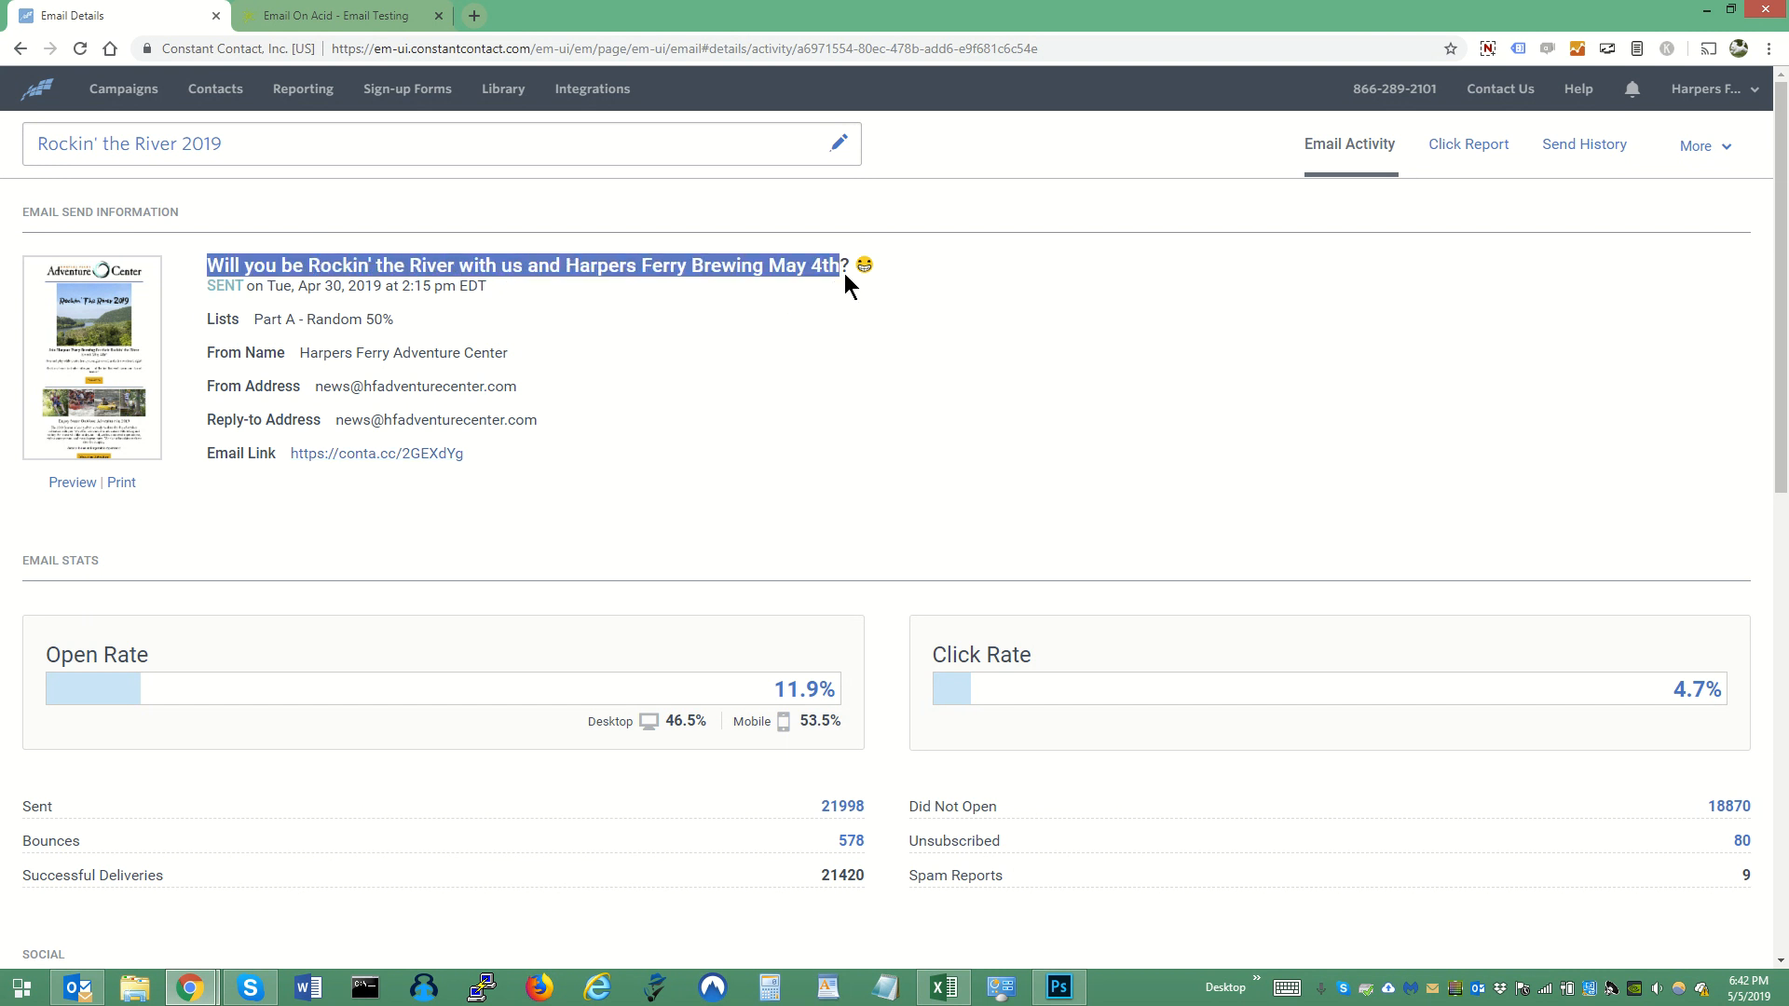
left_click(380, 15)
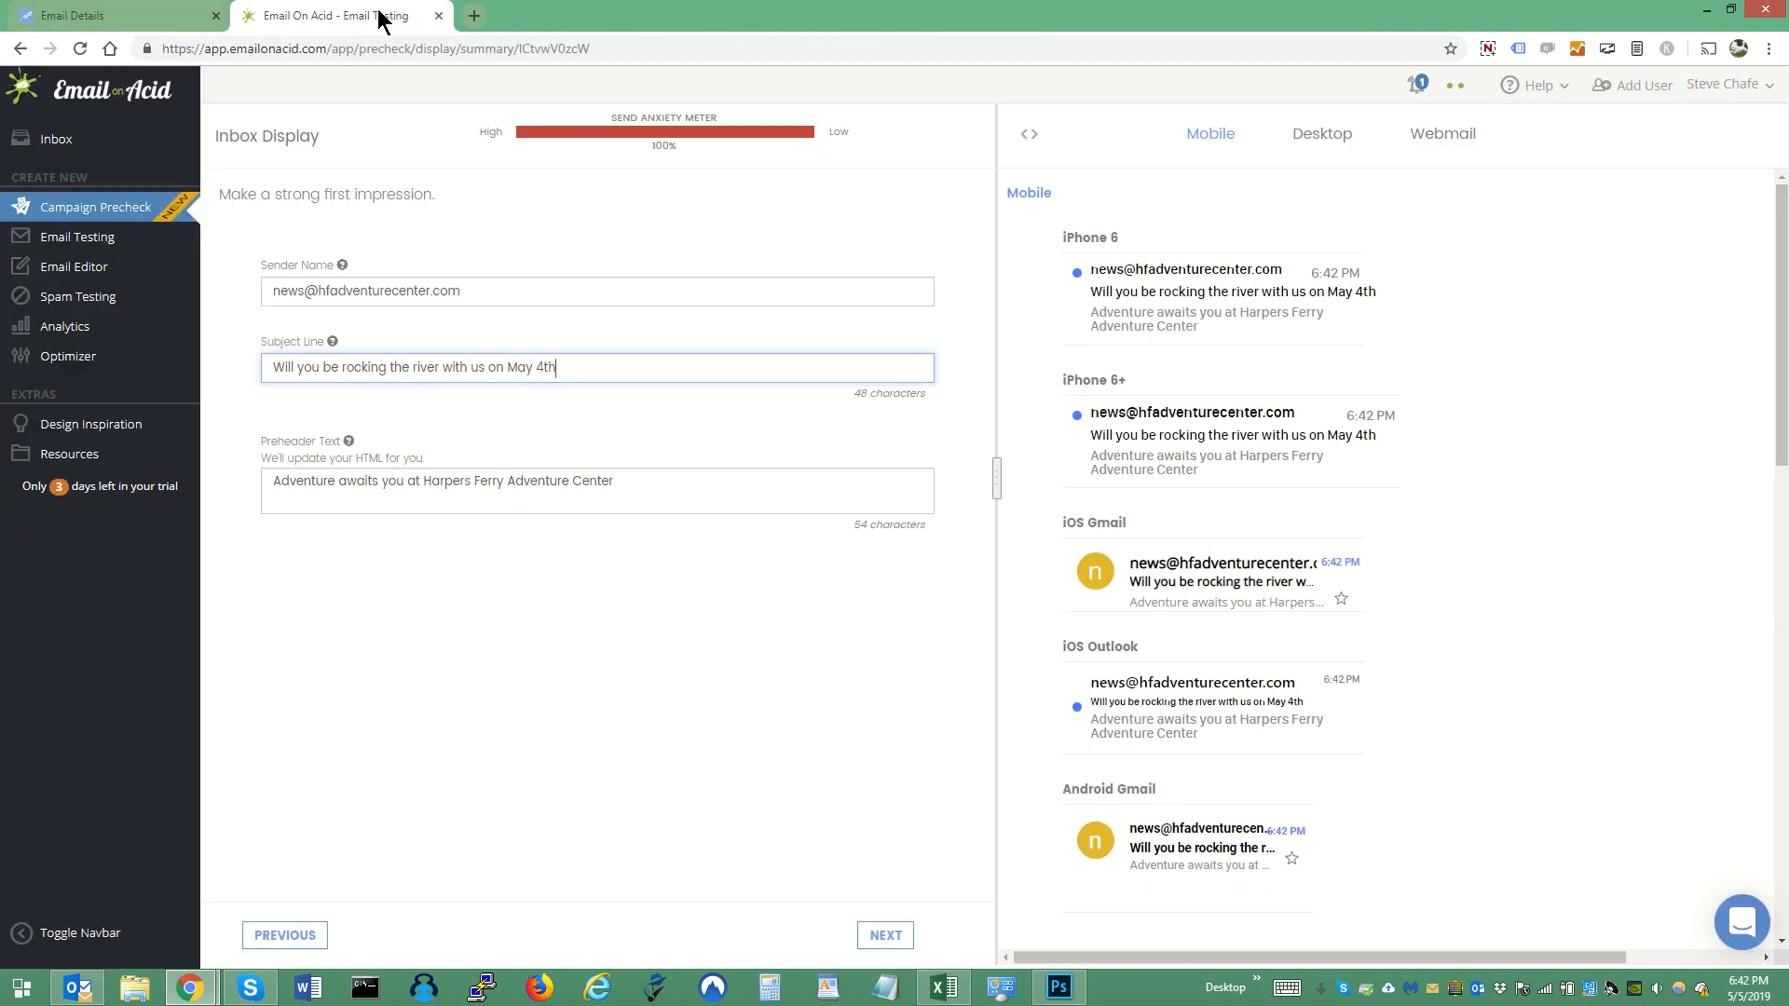
key("ctrl+a")
type("Will you be Rockin' the River with us and Harpers Ferry Brewing May 4th? 😂")
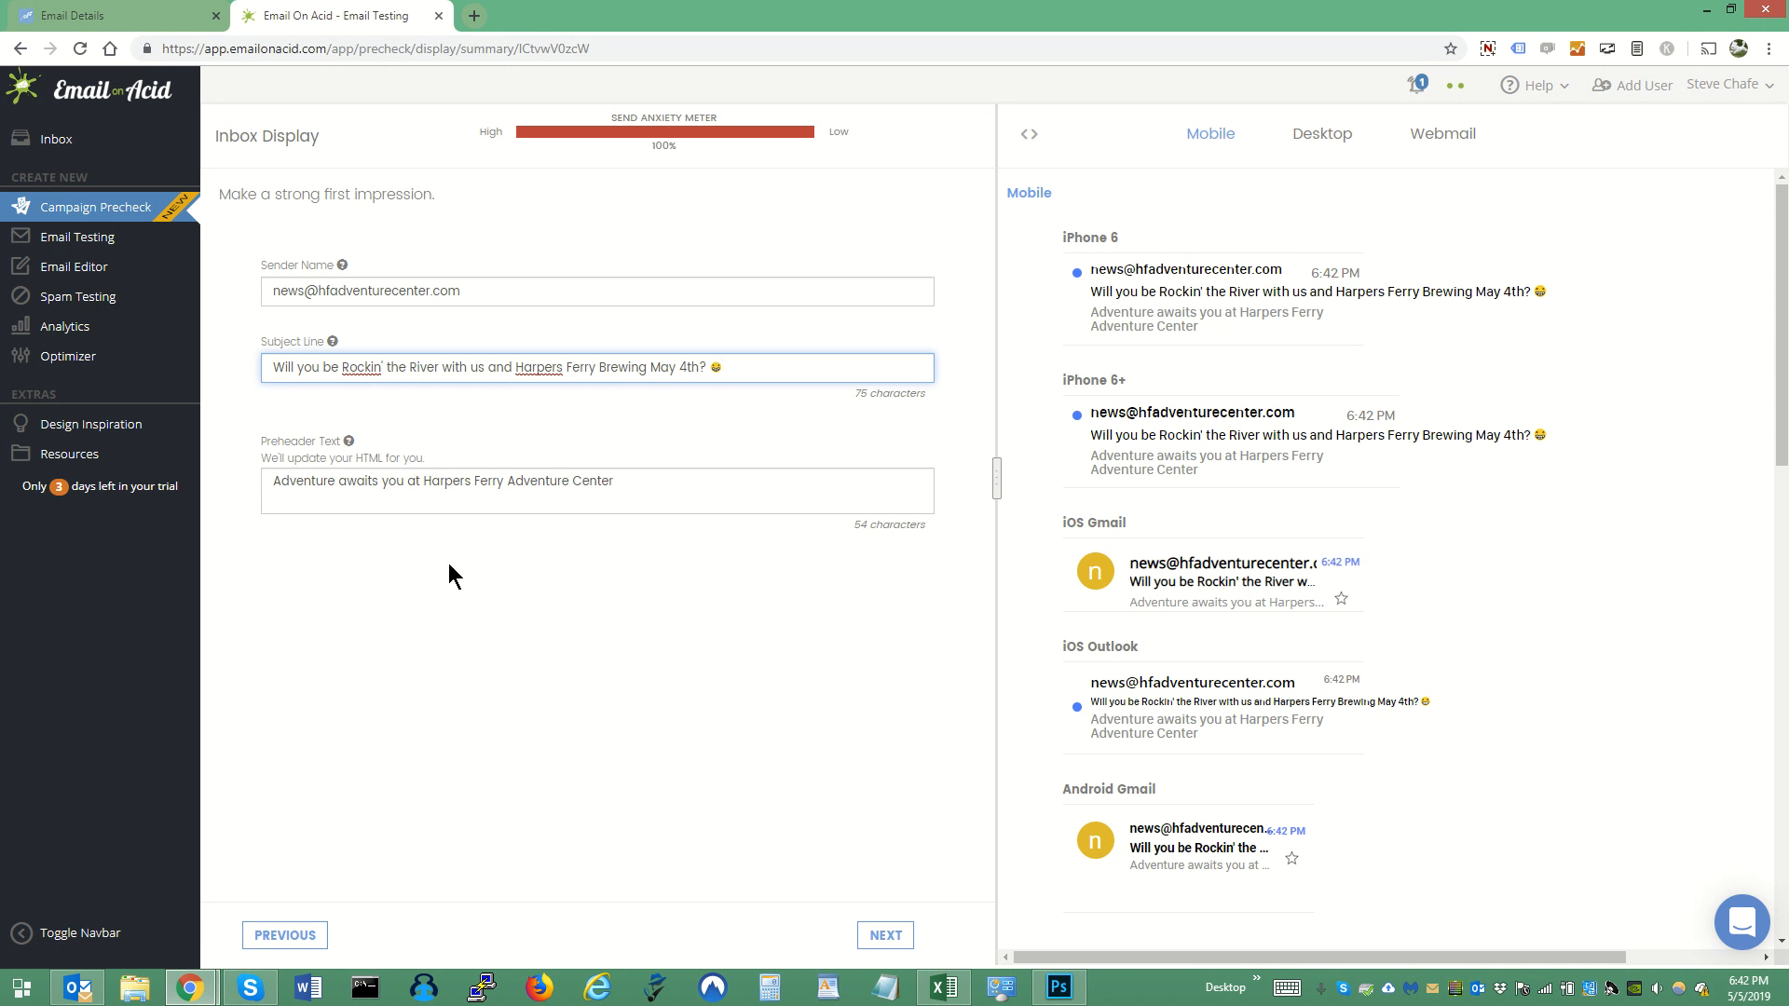
- Examine how the sender name, subject line and preheader display across the mobile, desktop and webmail inbox previews
mouse_move(993, 469)
left_mouse_down()
mouse_move(1232, 443)
mouse_move(1007, 466)
left_mouse_up()
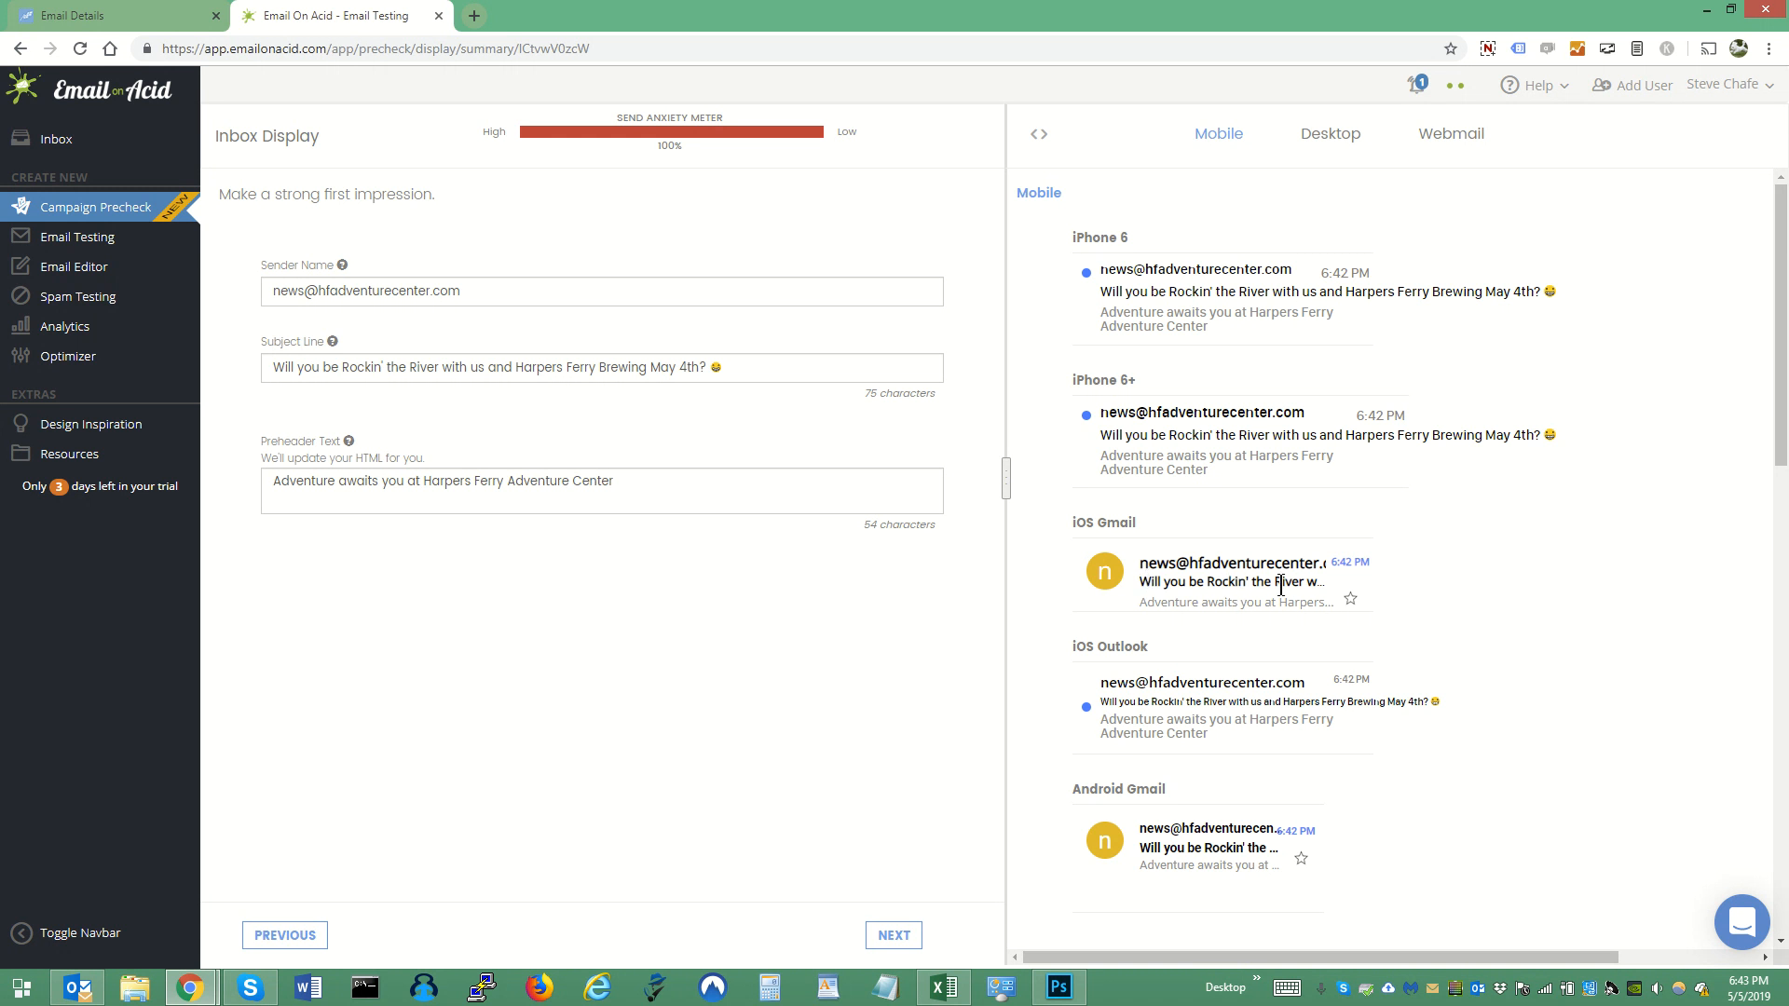
scroll(1145, 599, "down", 2)
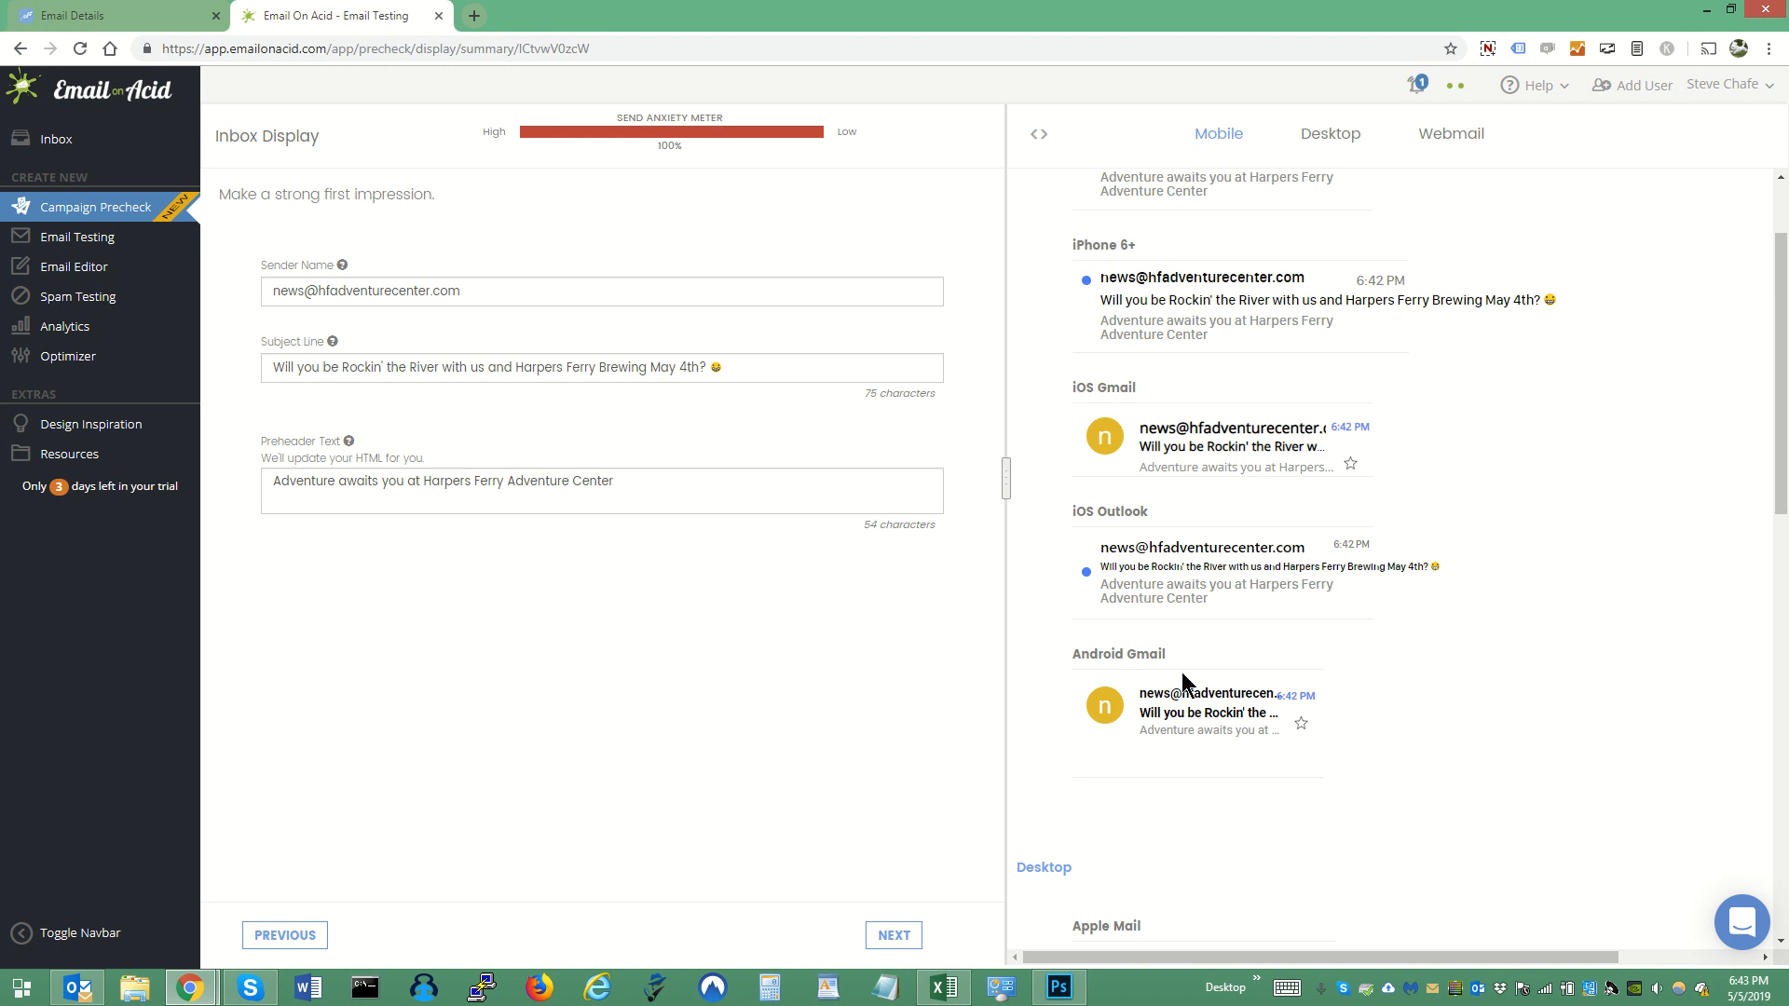
scroll(1216, 690, "down", 2)
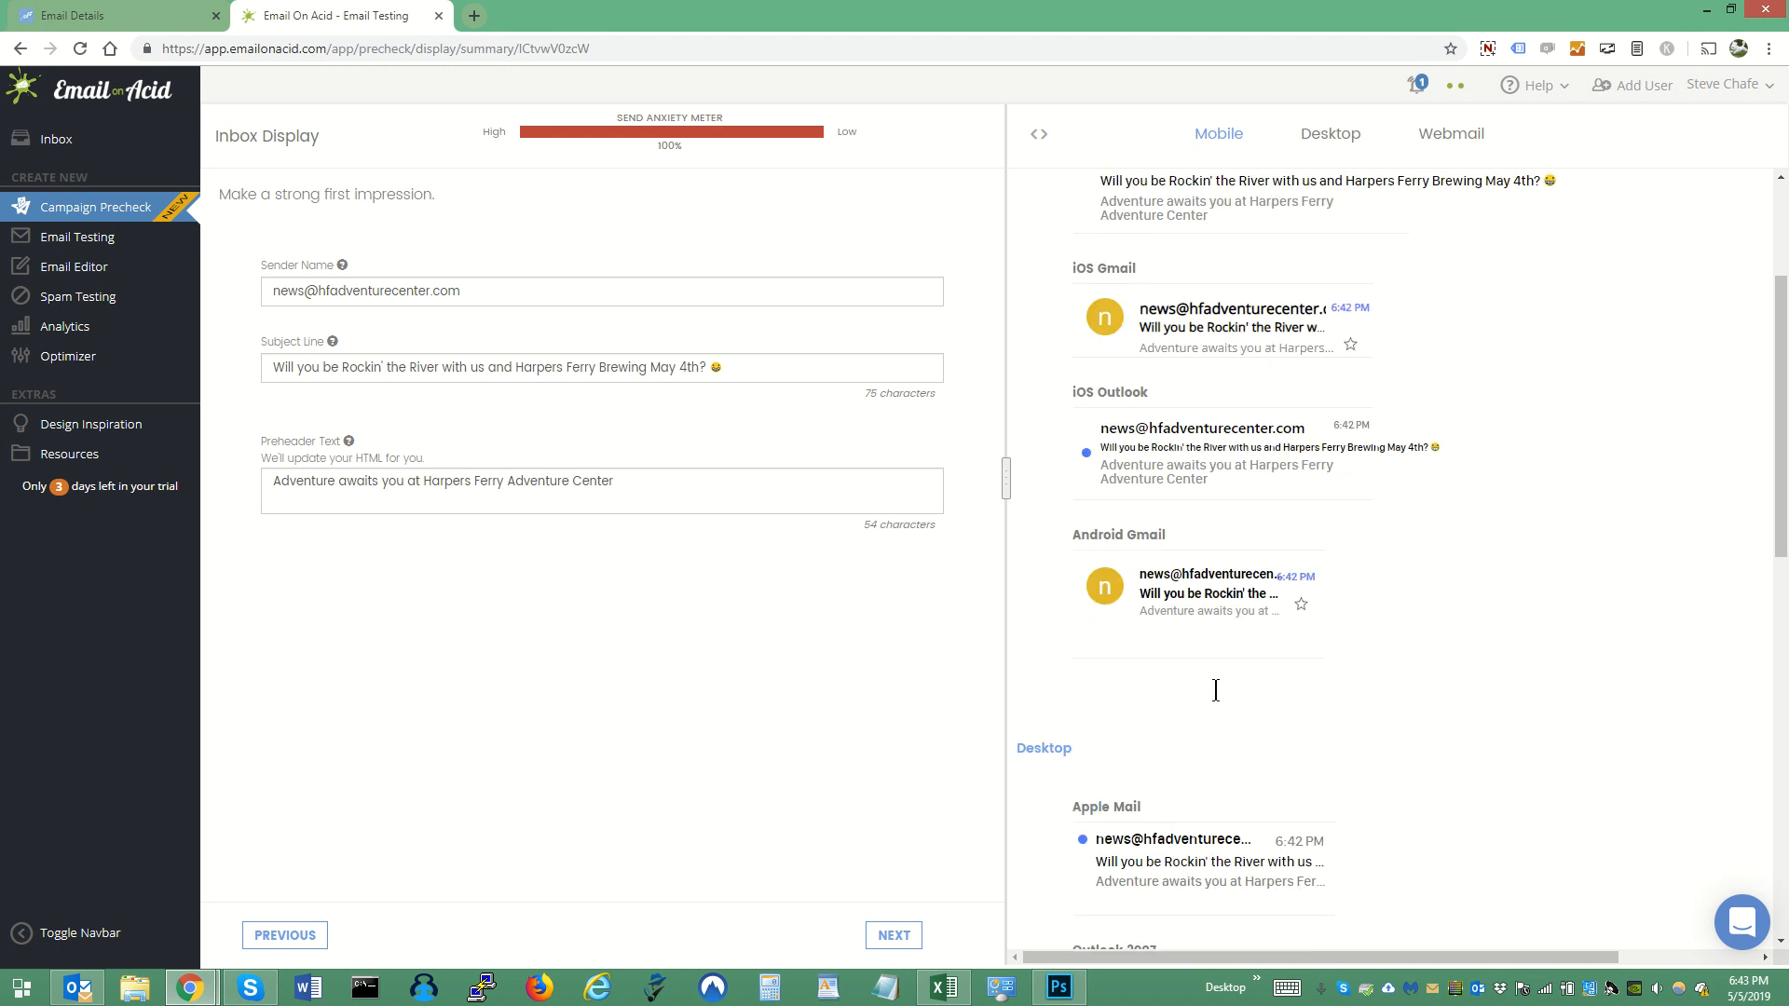
scroll(1216, 689, "down", 8)
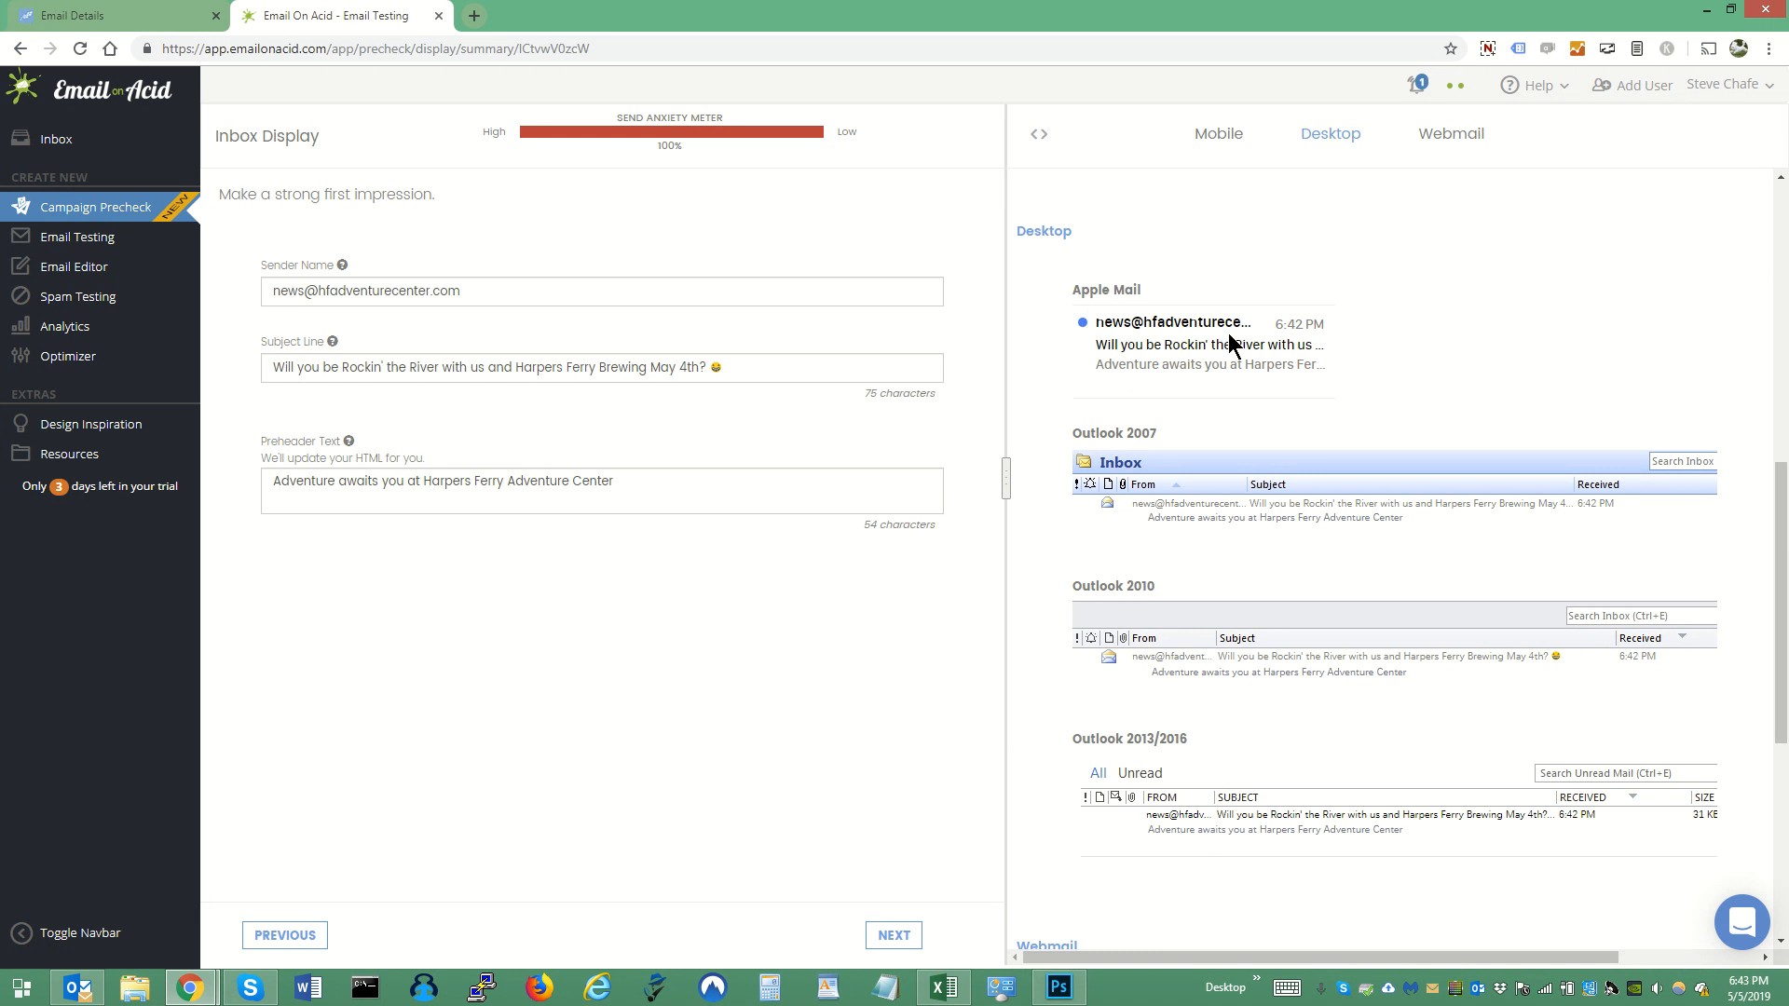
scroll(1287, 508, "down", 5)
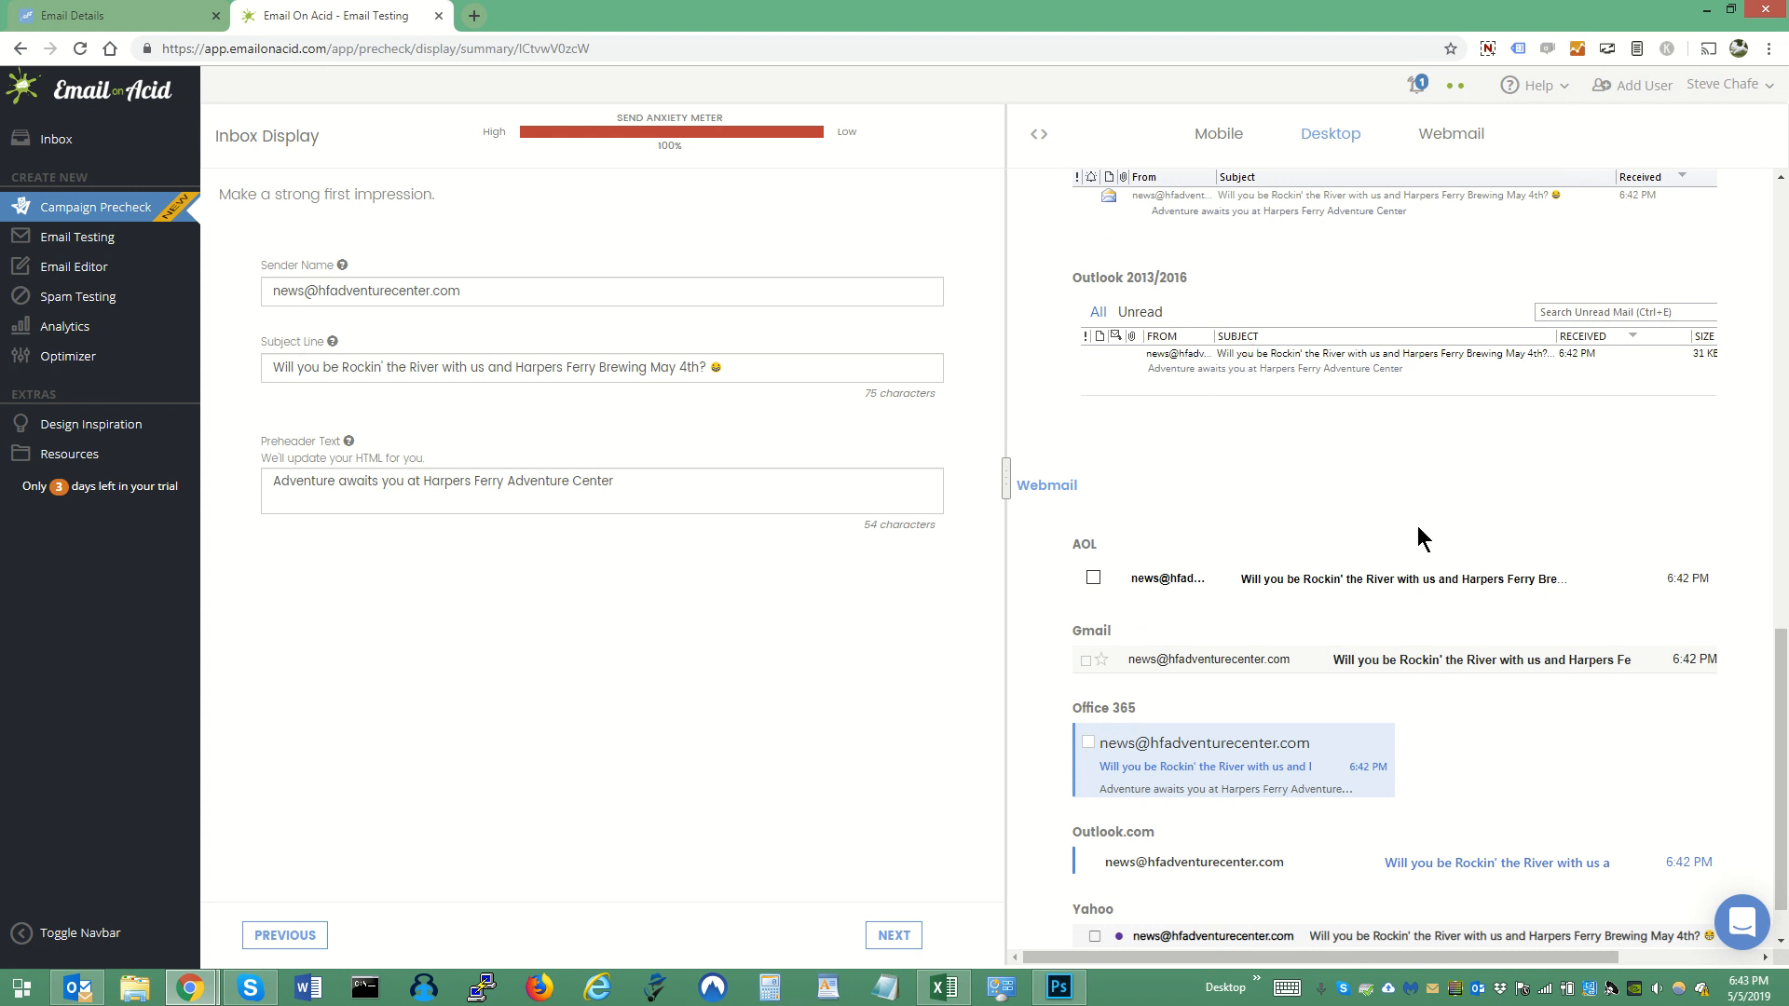
scroll(1426, 538, "down", 1)
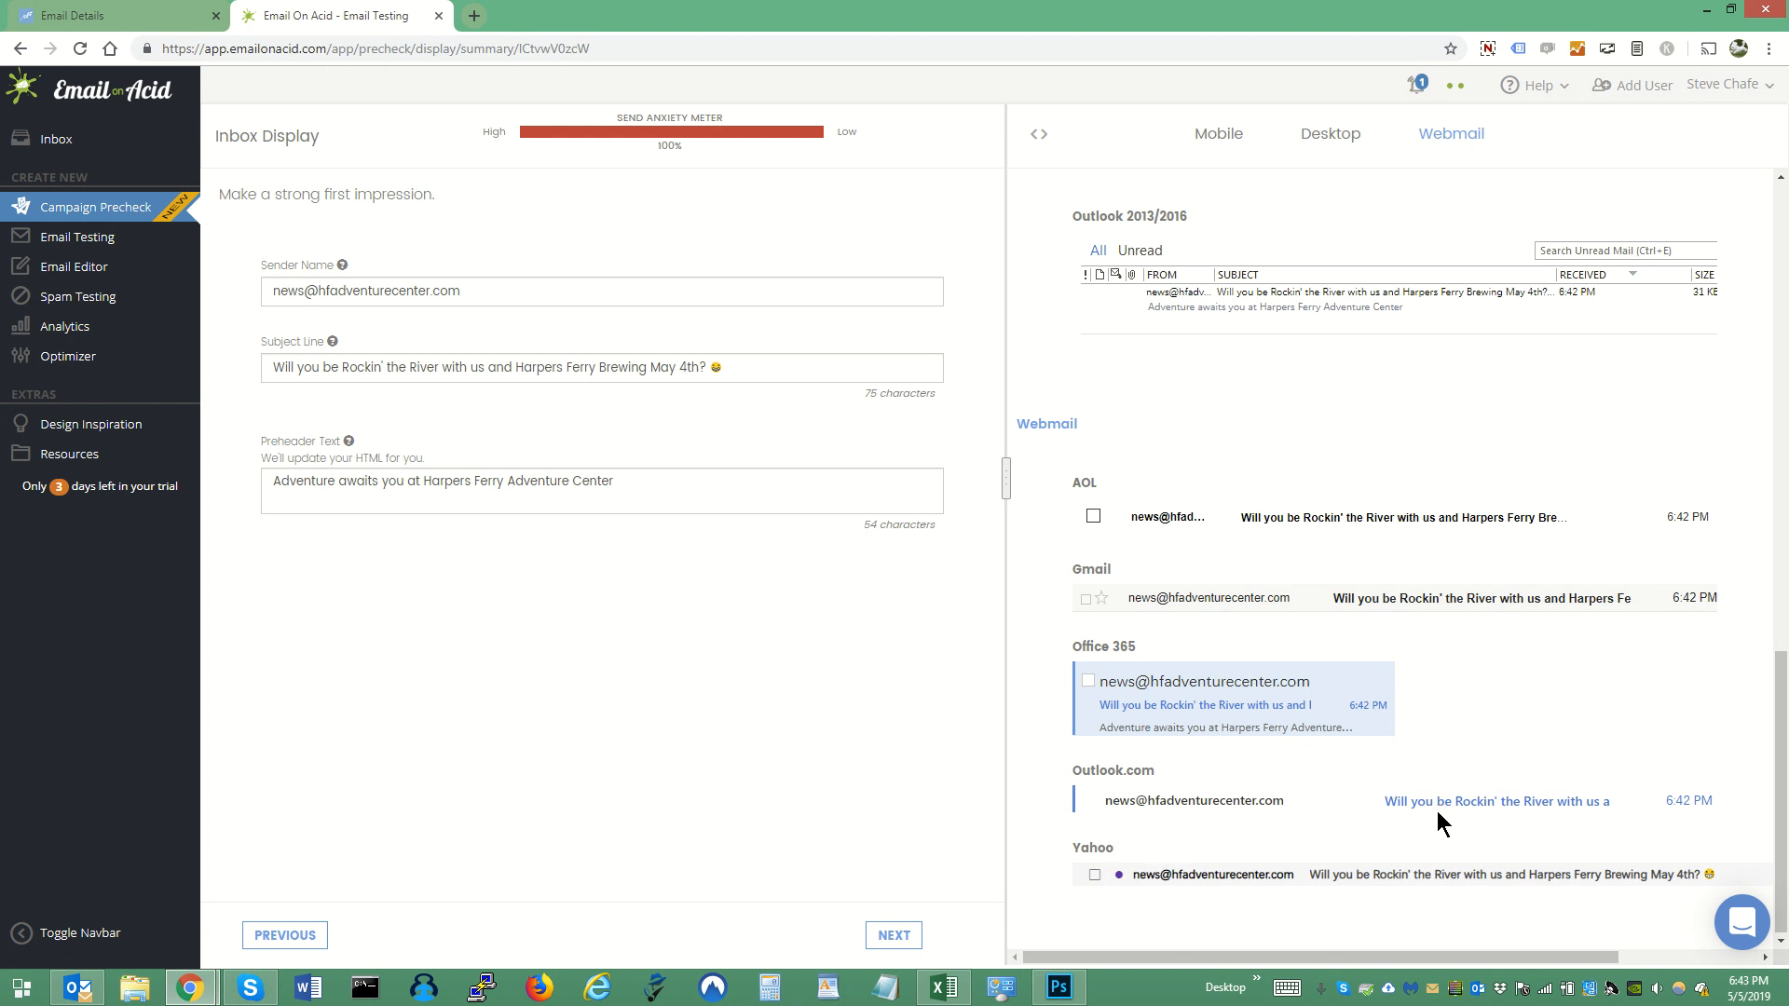
- Continue from Inbox Display to the Accessibility check and set the email's language to English
left_click_drag(1780, 719, 1781, 186)
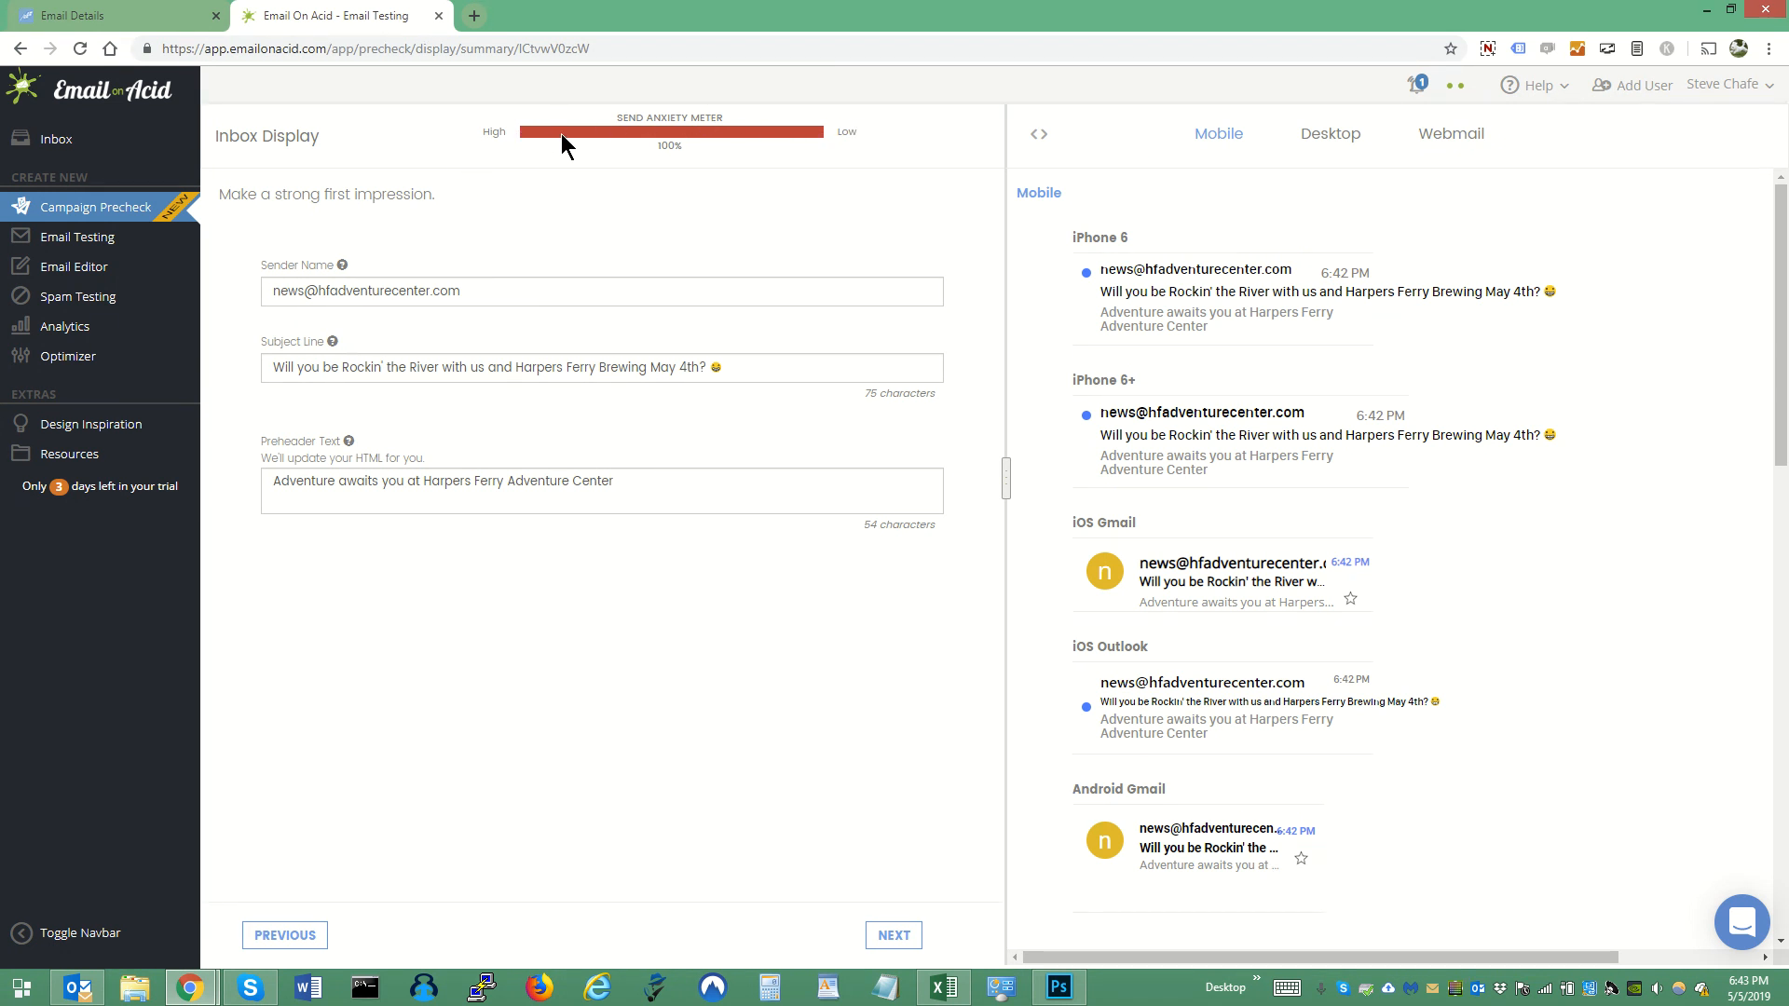
left_click(894, 936)
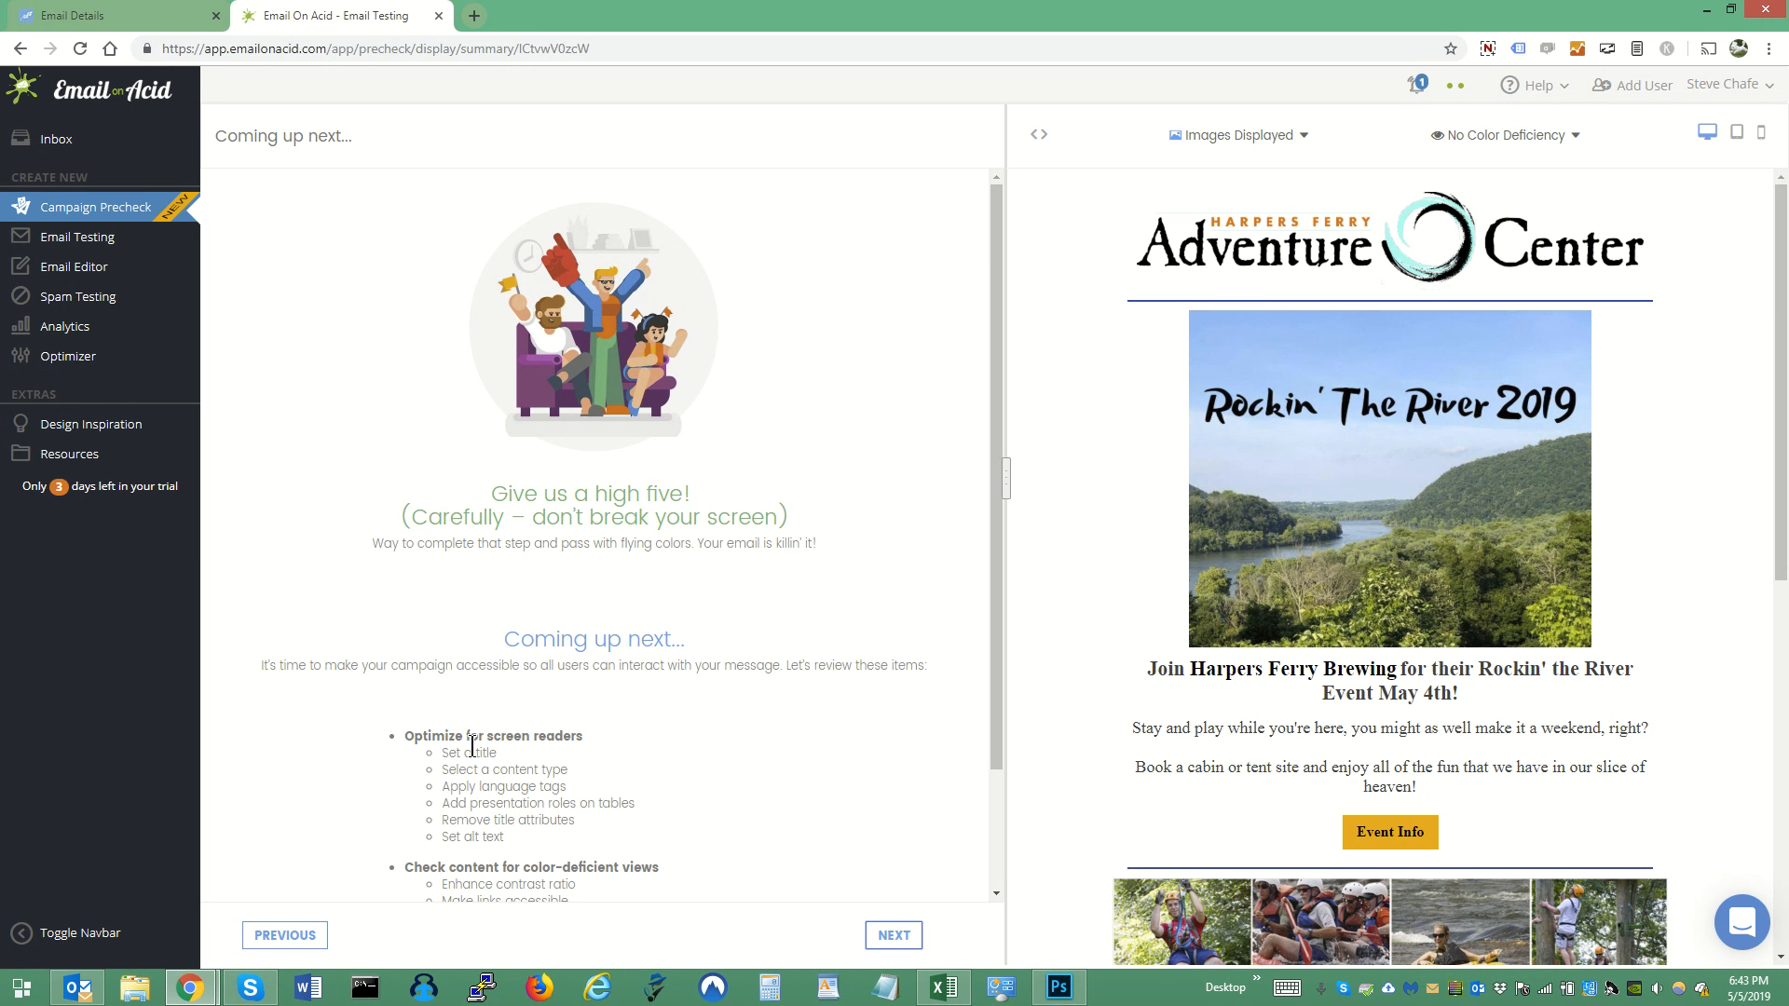
scroll(570, 850, "down", 2)
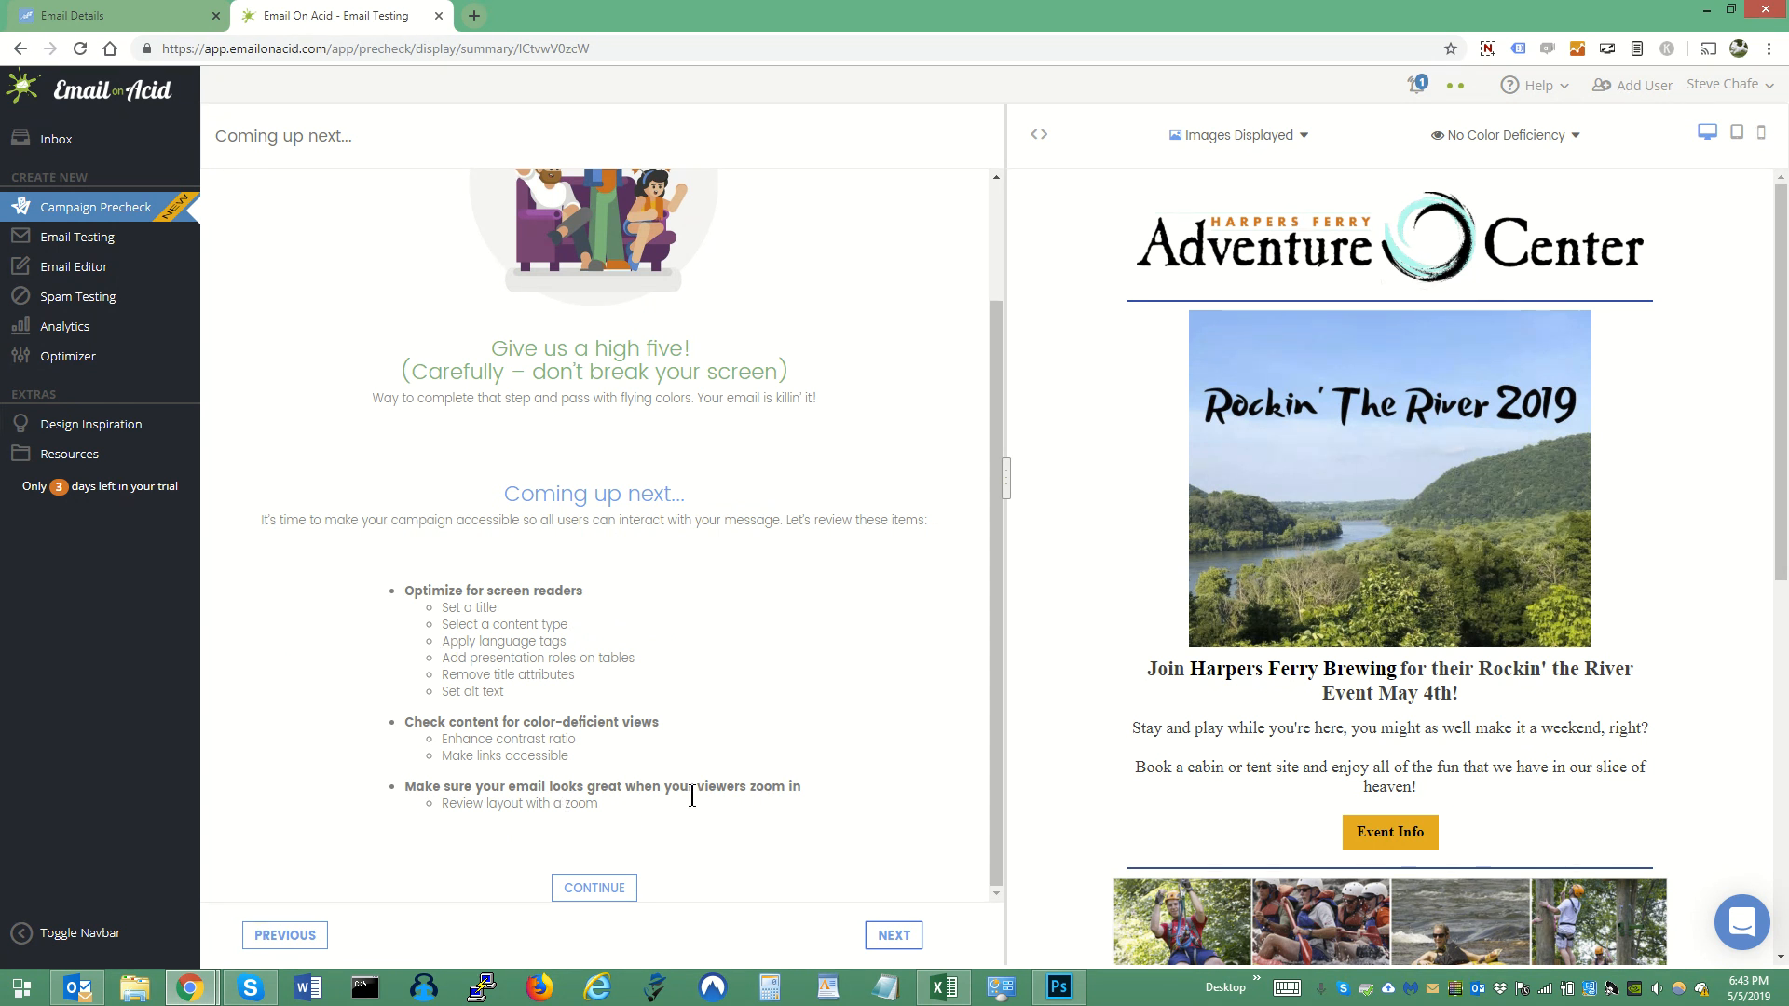
left_click(895, 937)
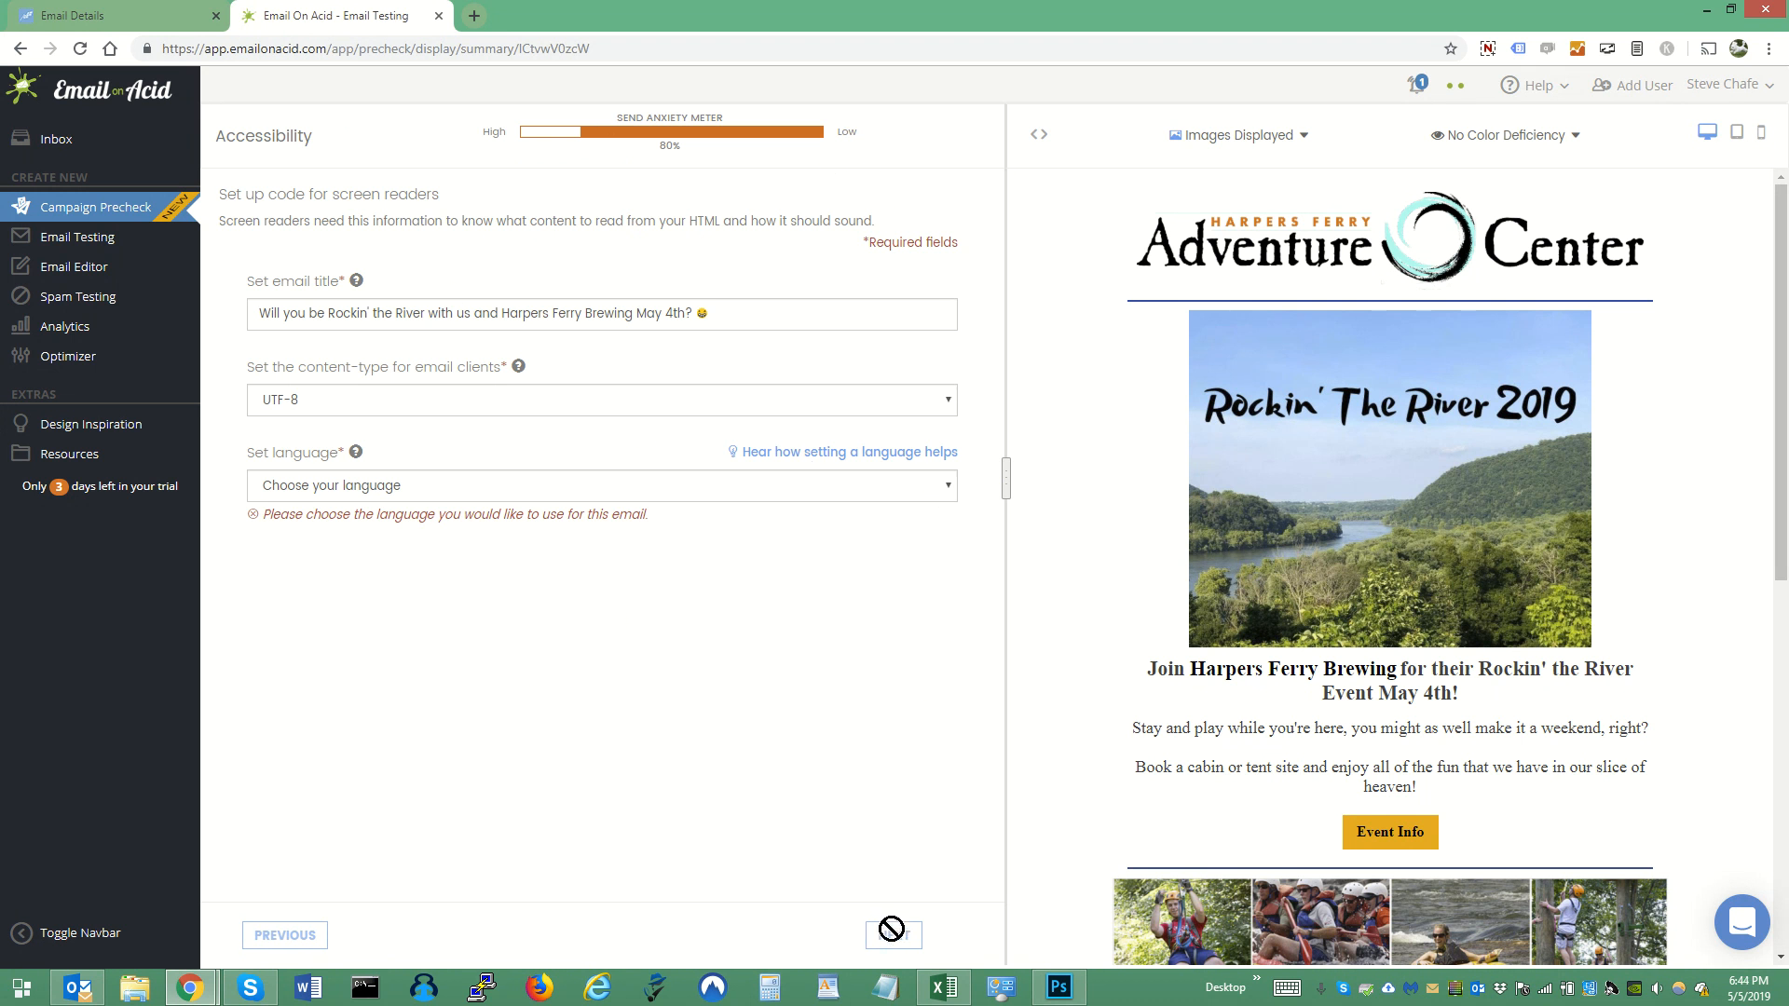
left_click(944, 485)
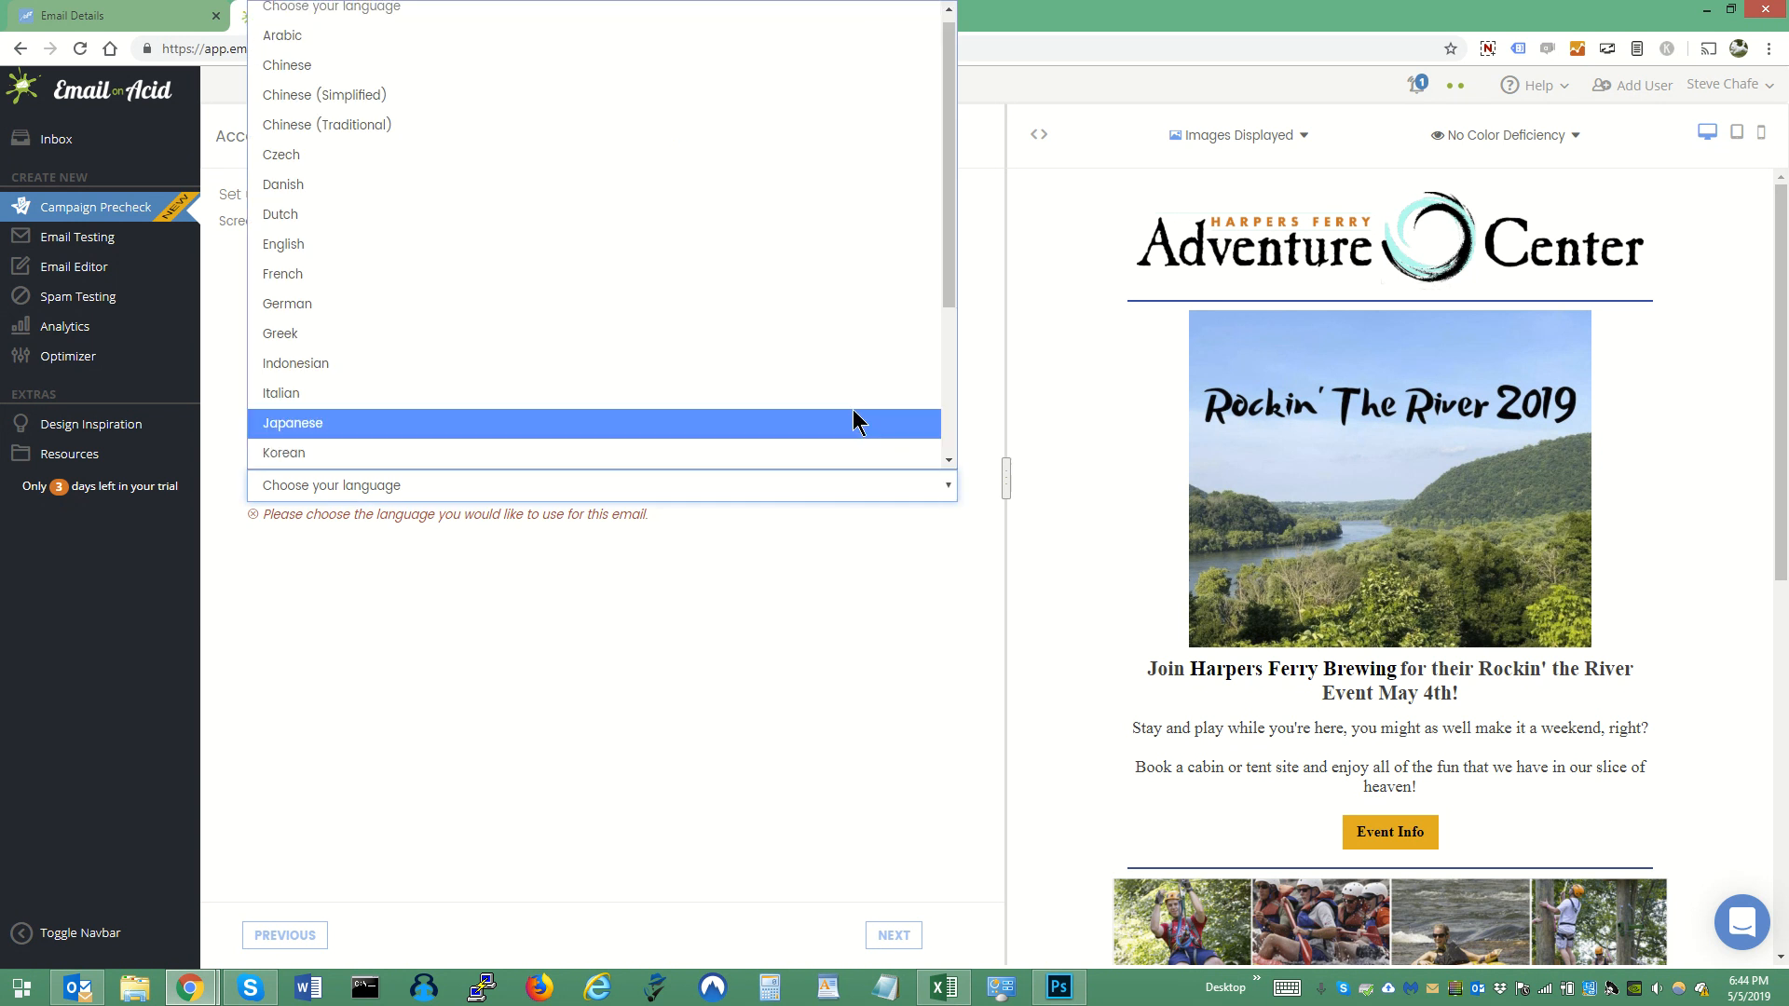
left_click(649, 246)
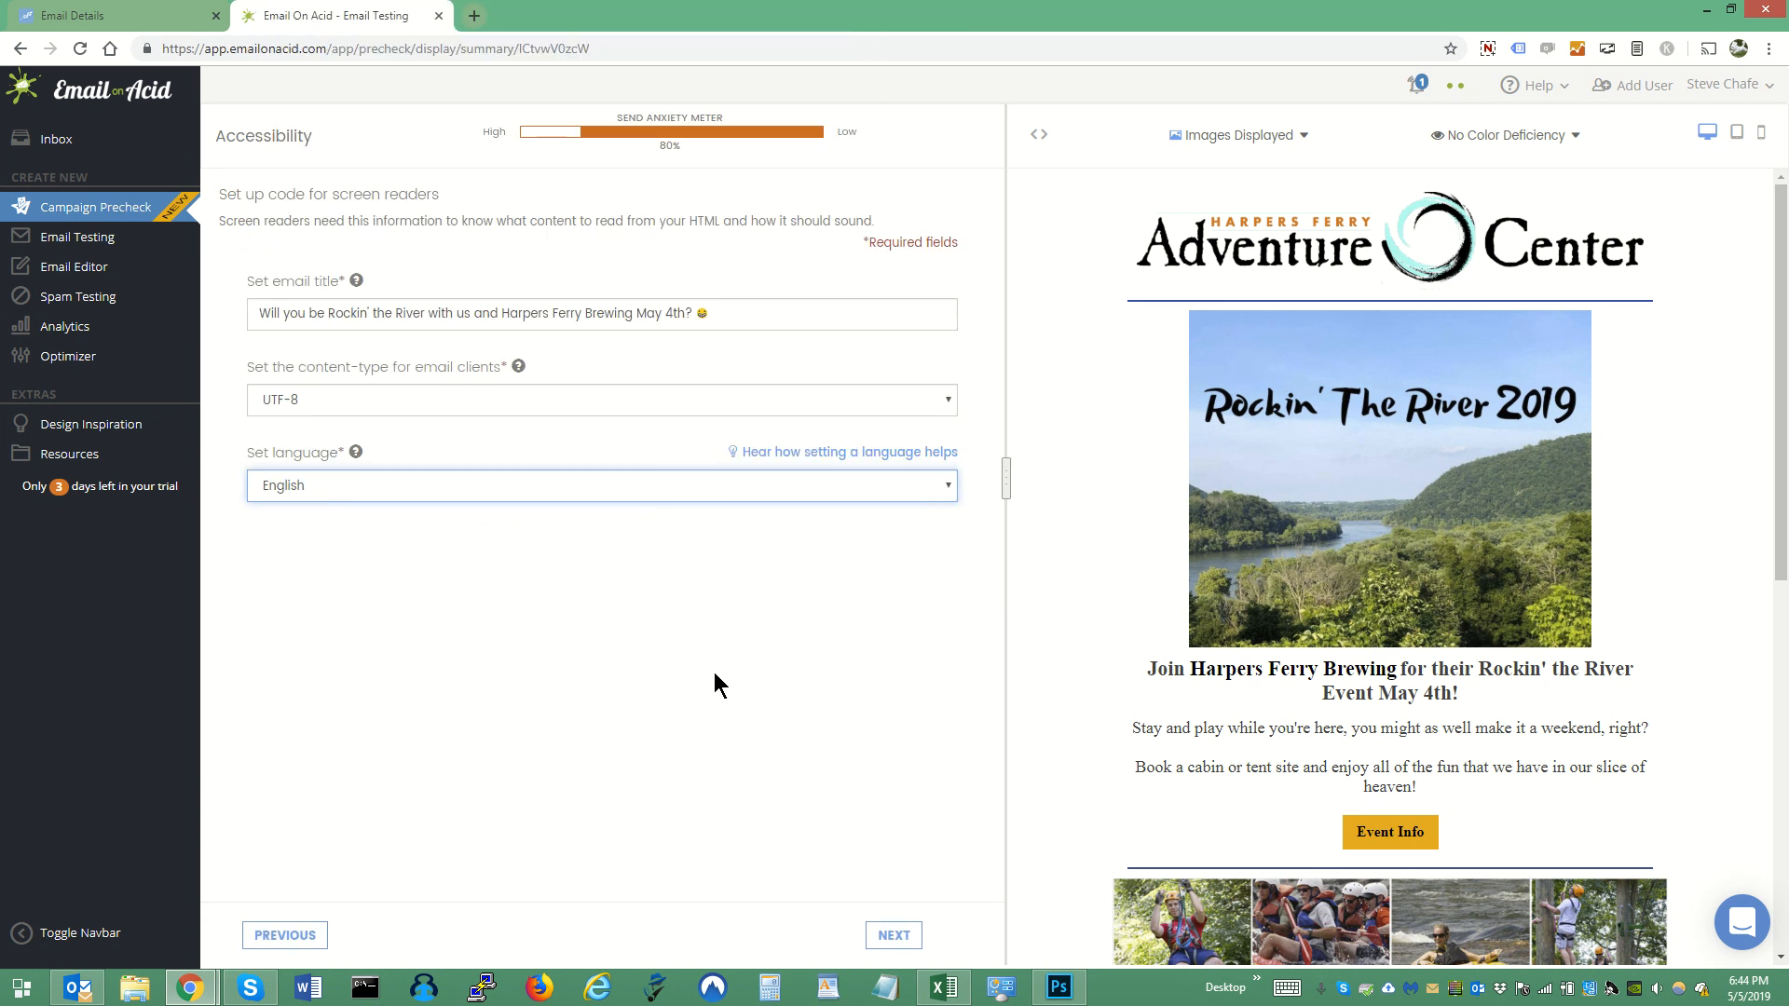
- Proceed to the screen reader table roles and add presentation roles to all tables in the email
left_click(896, 937)
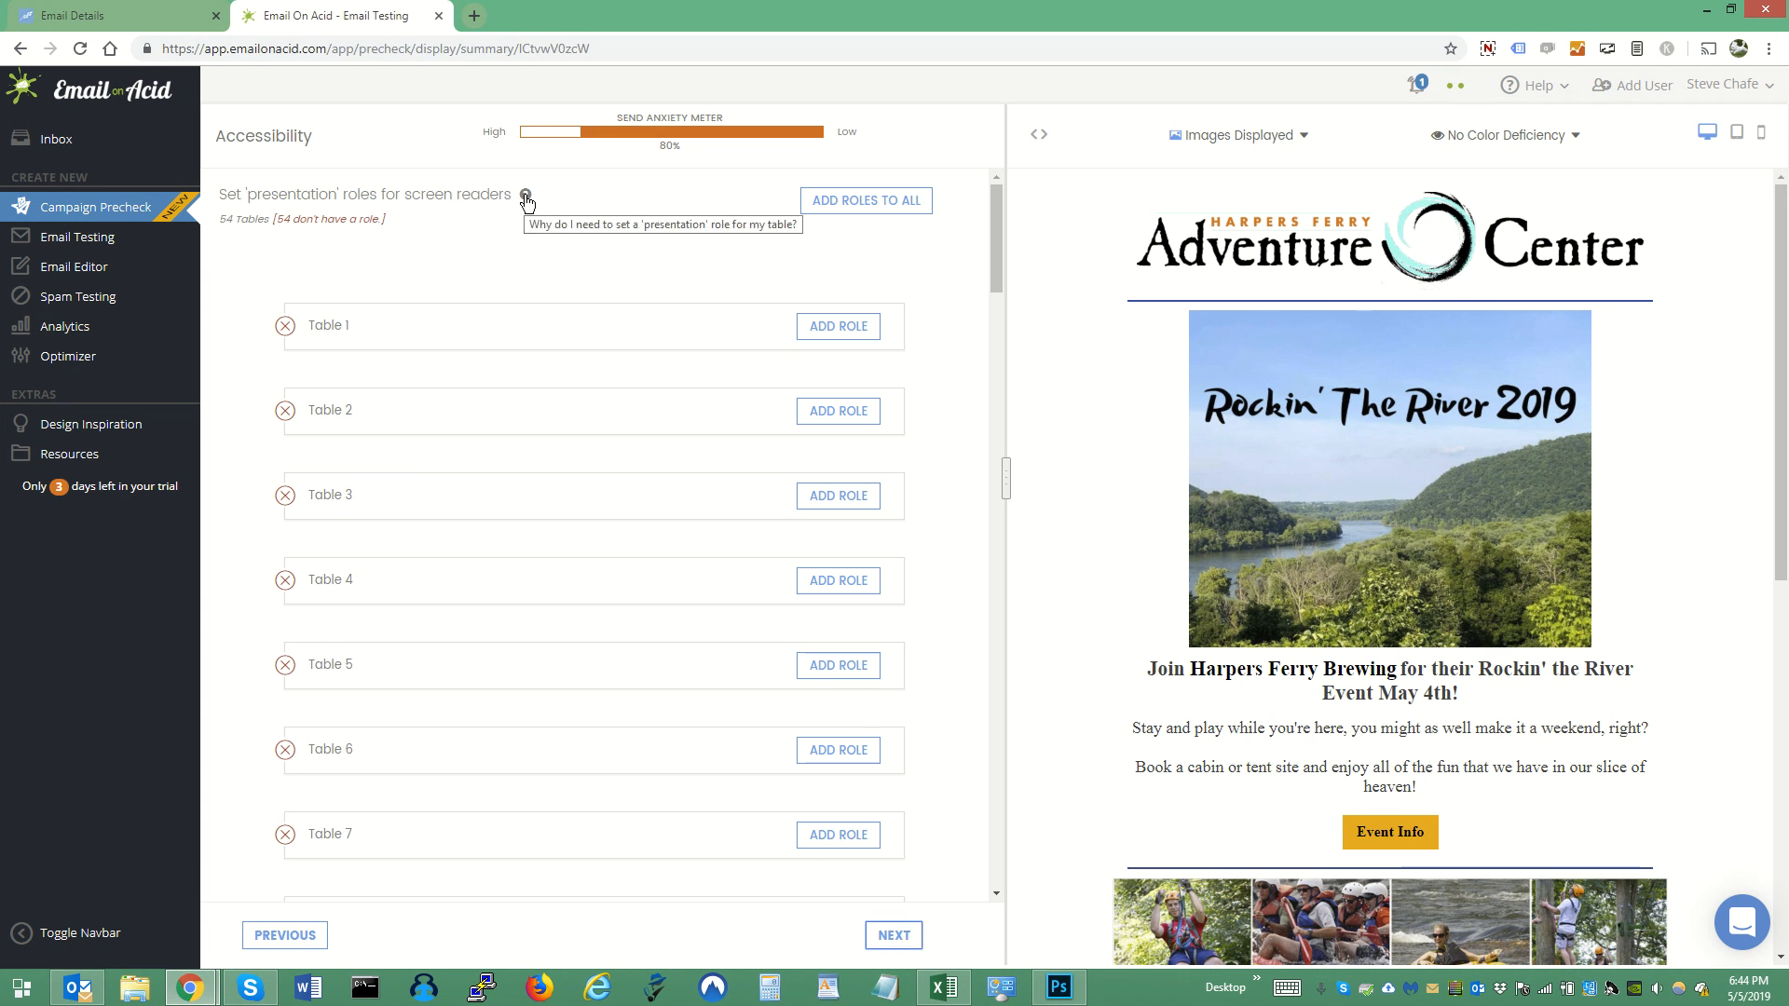
left_click(882, 205)
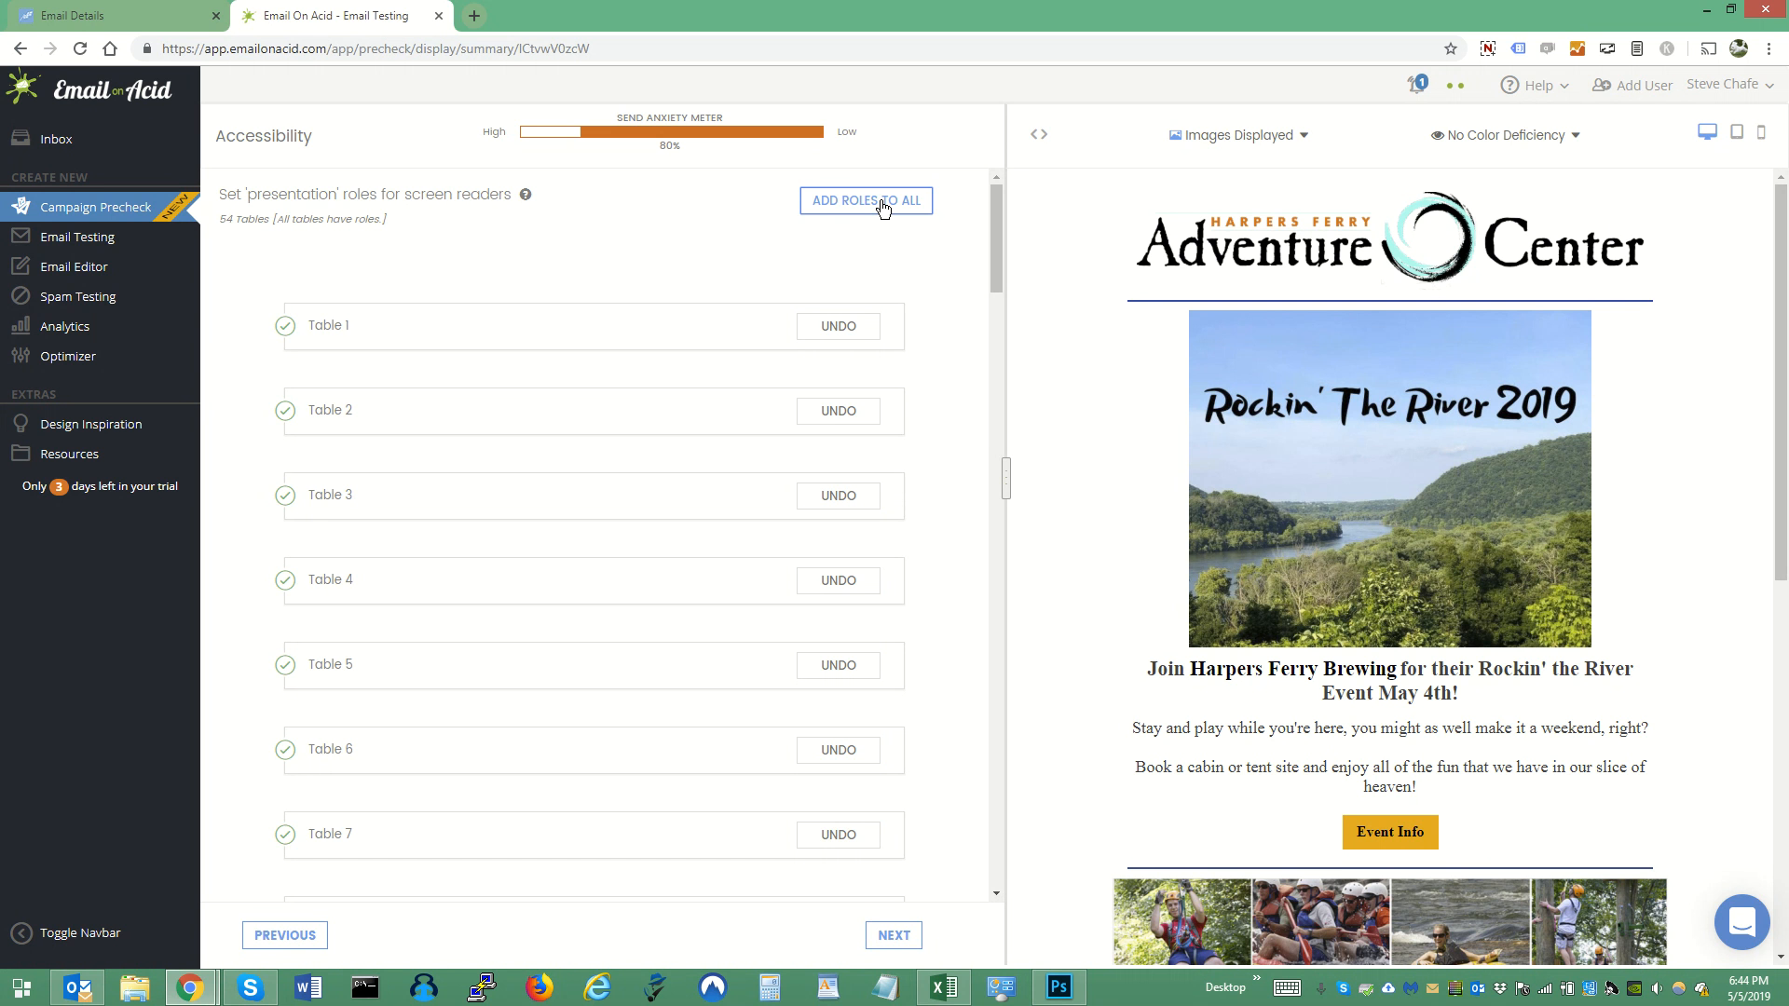
left_click_drag(995, 235, 1001, 913)
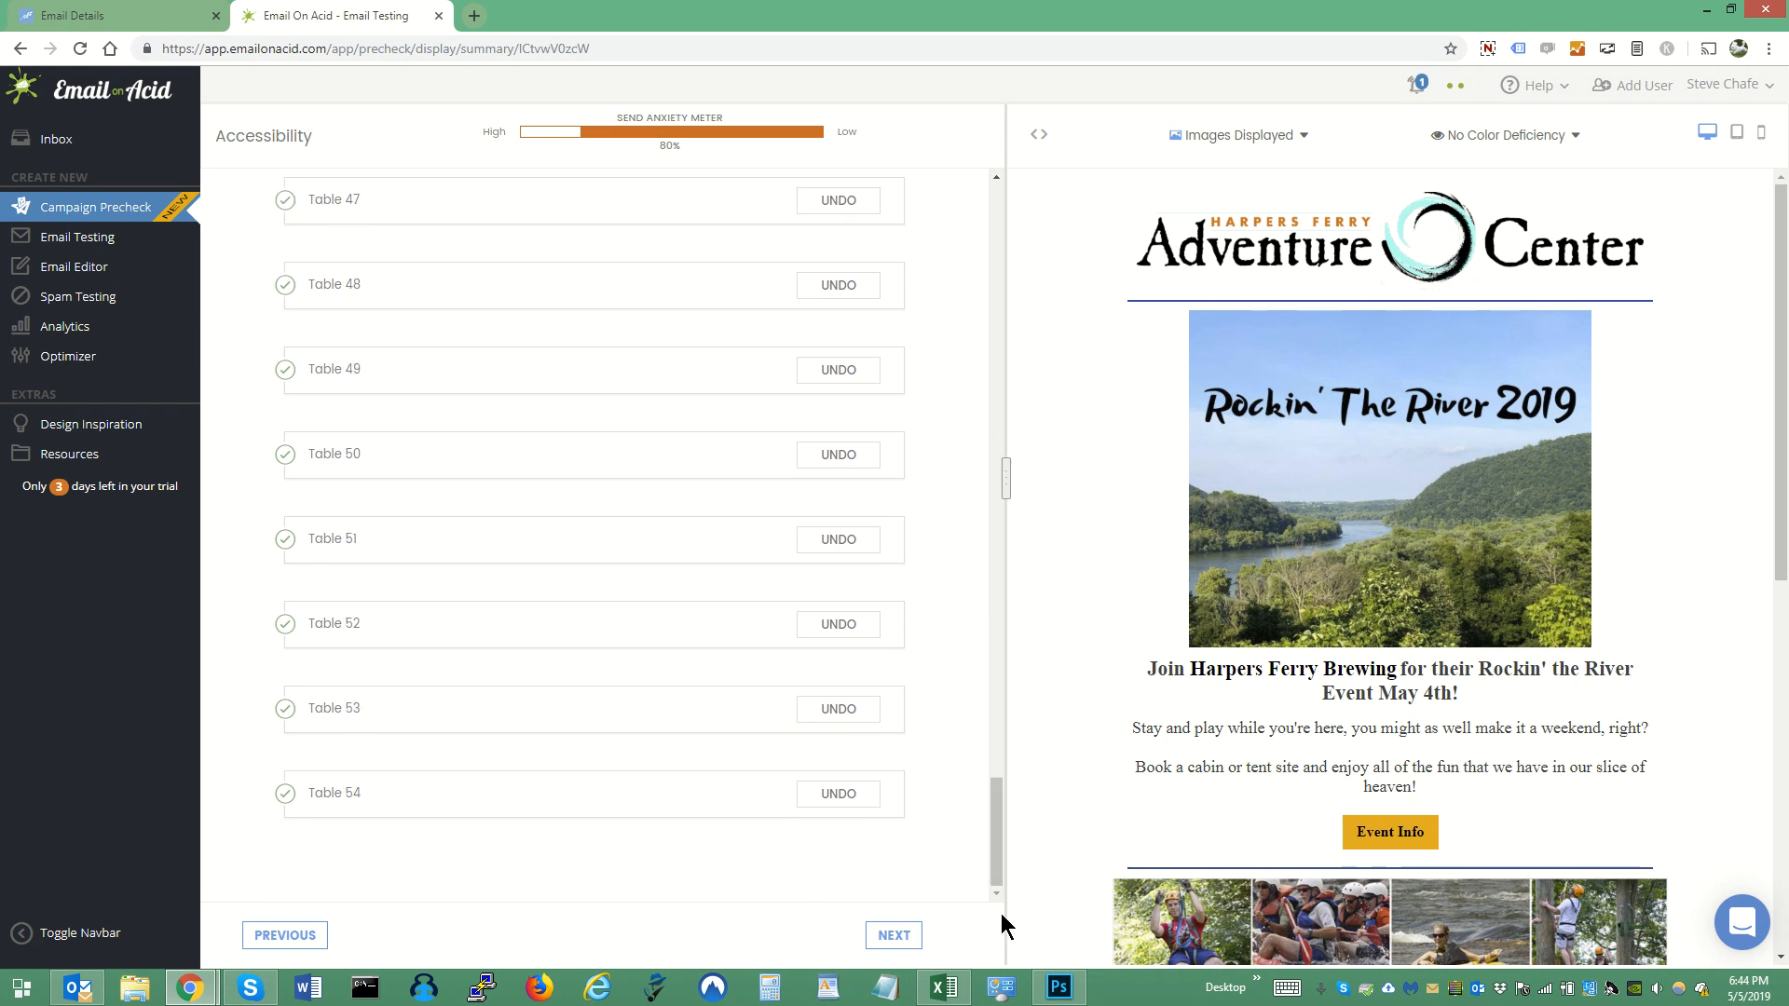
- Continue past the title attributes check and set the alt text to "Logo" for the header logo and "line" for the divider below it
left_click(896, 936)
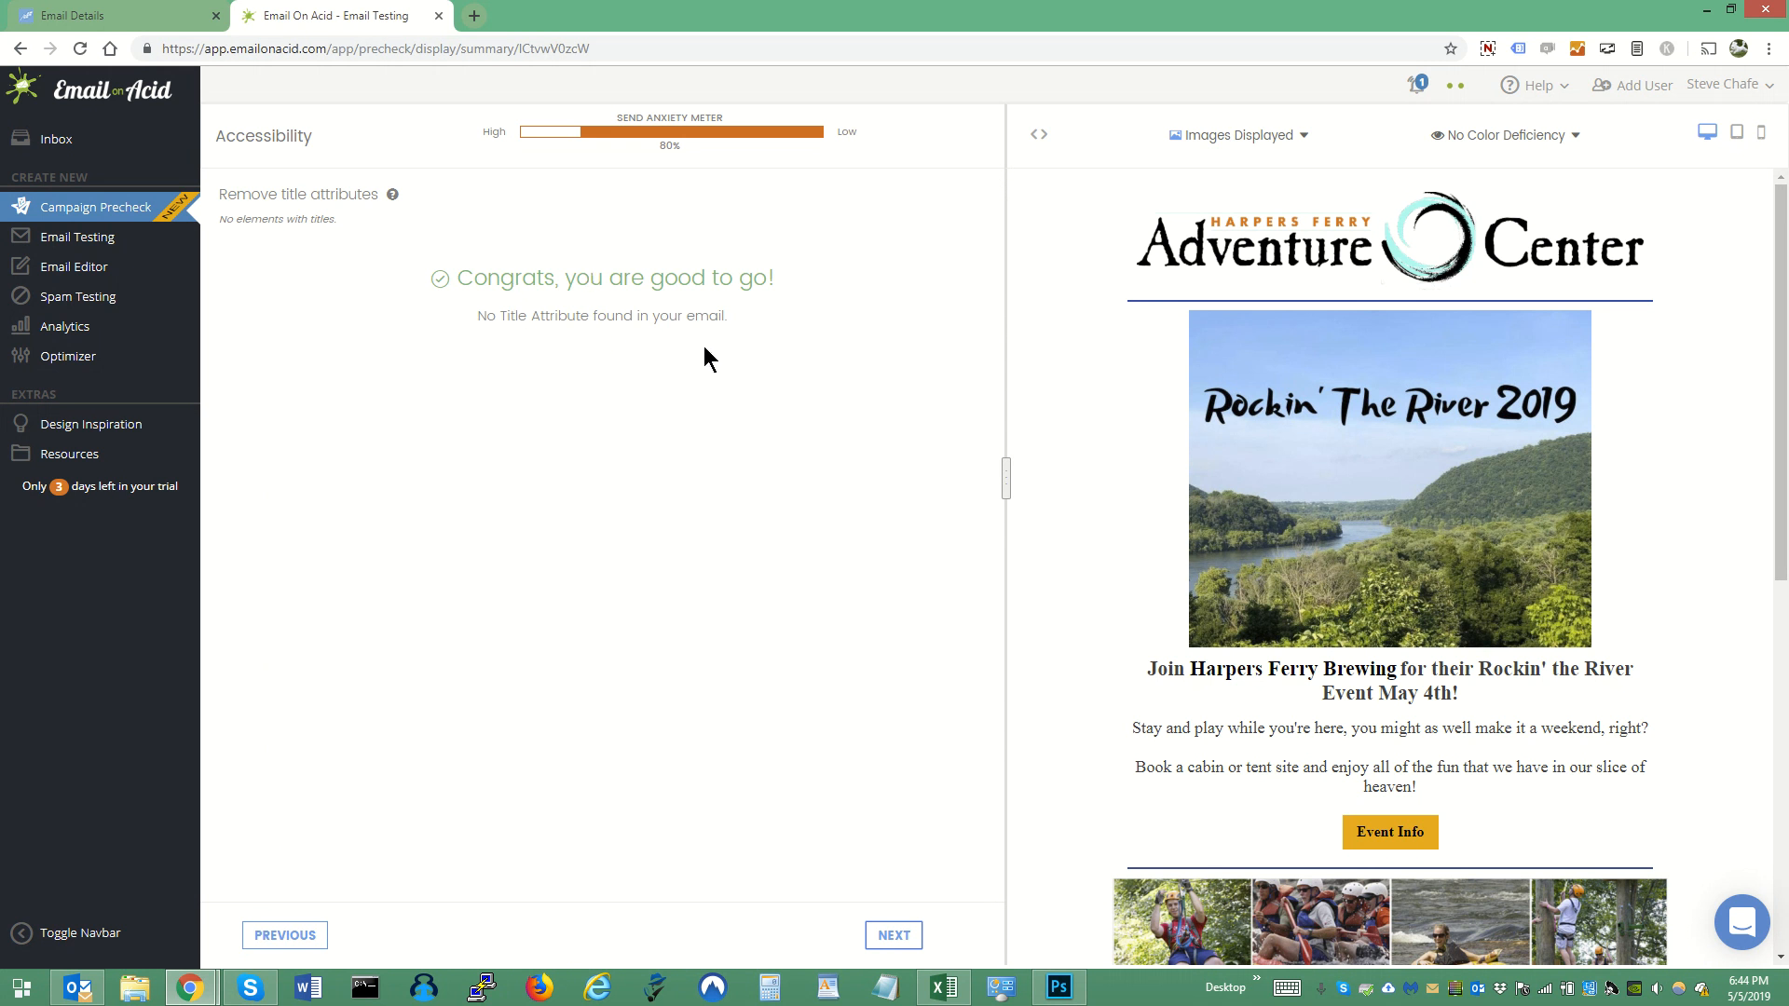
left_click(897, 936)
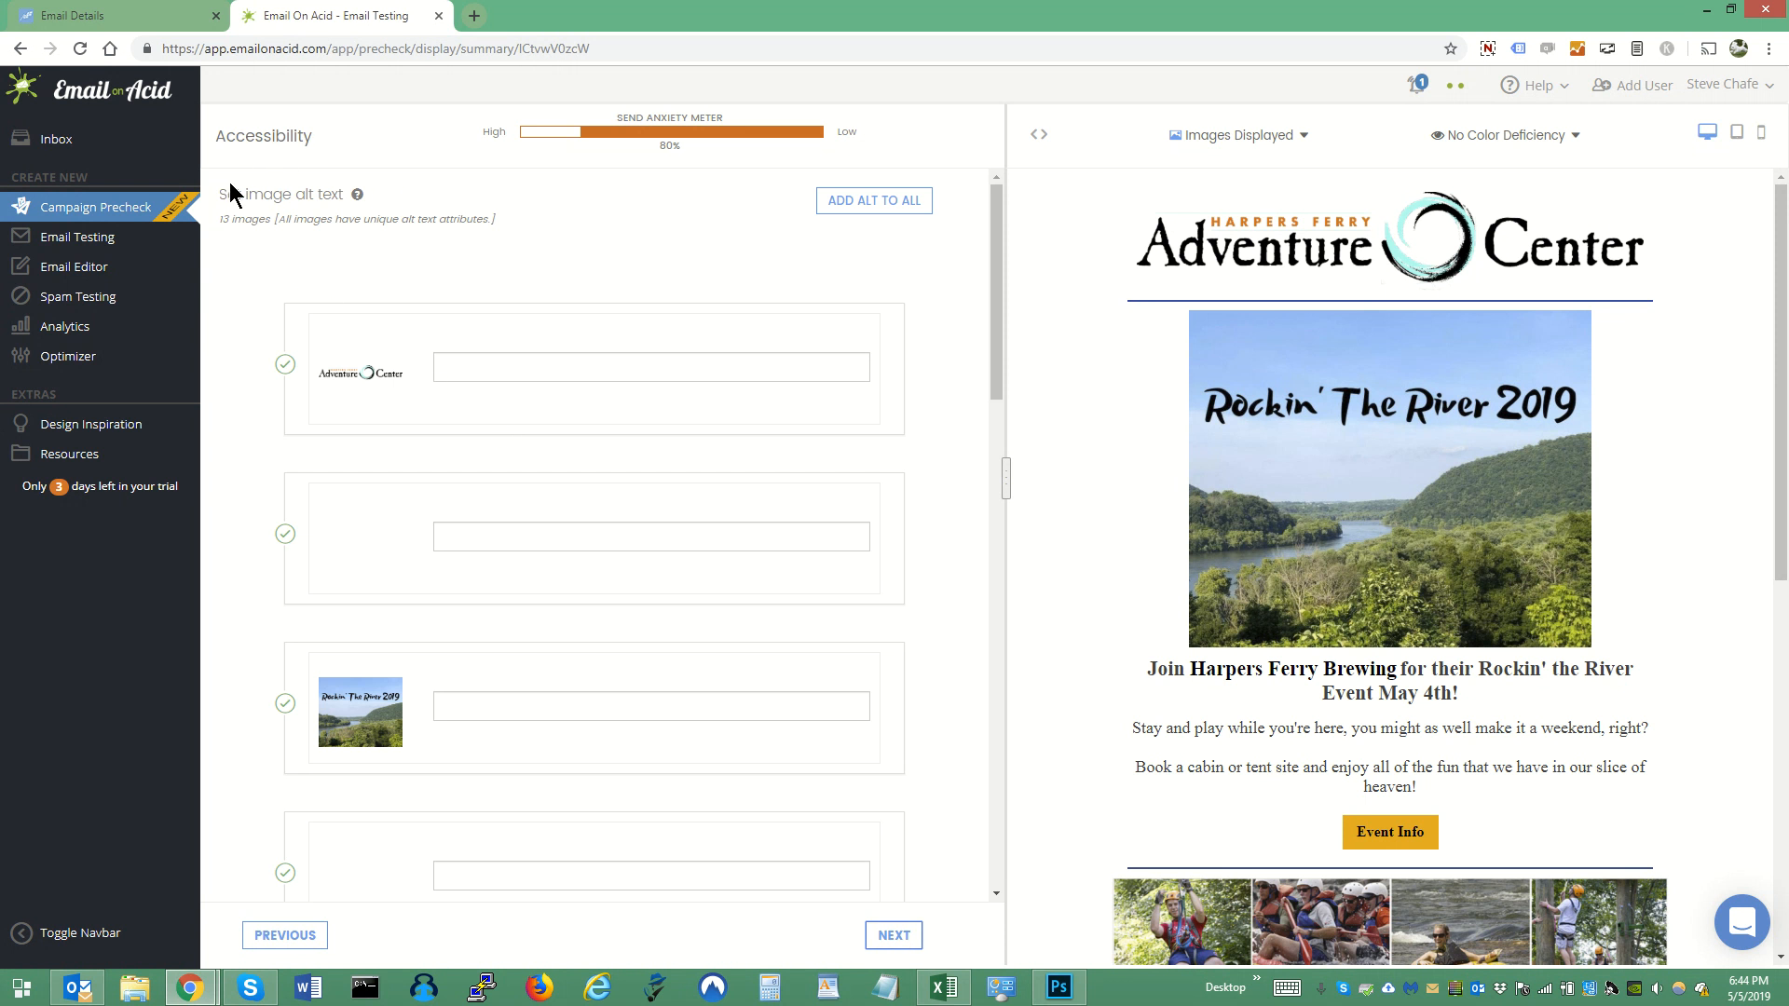
left_click(542, 369)
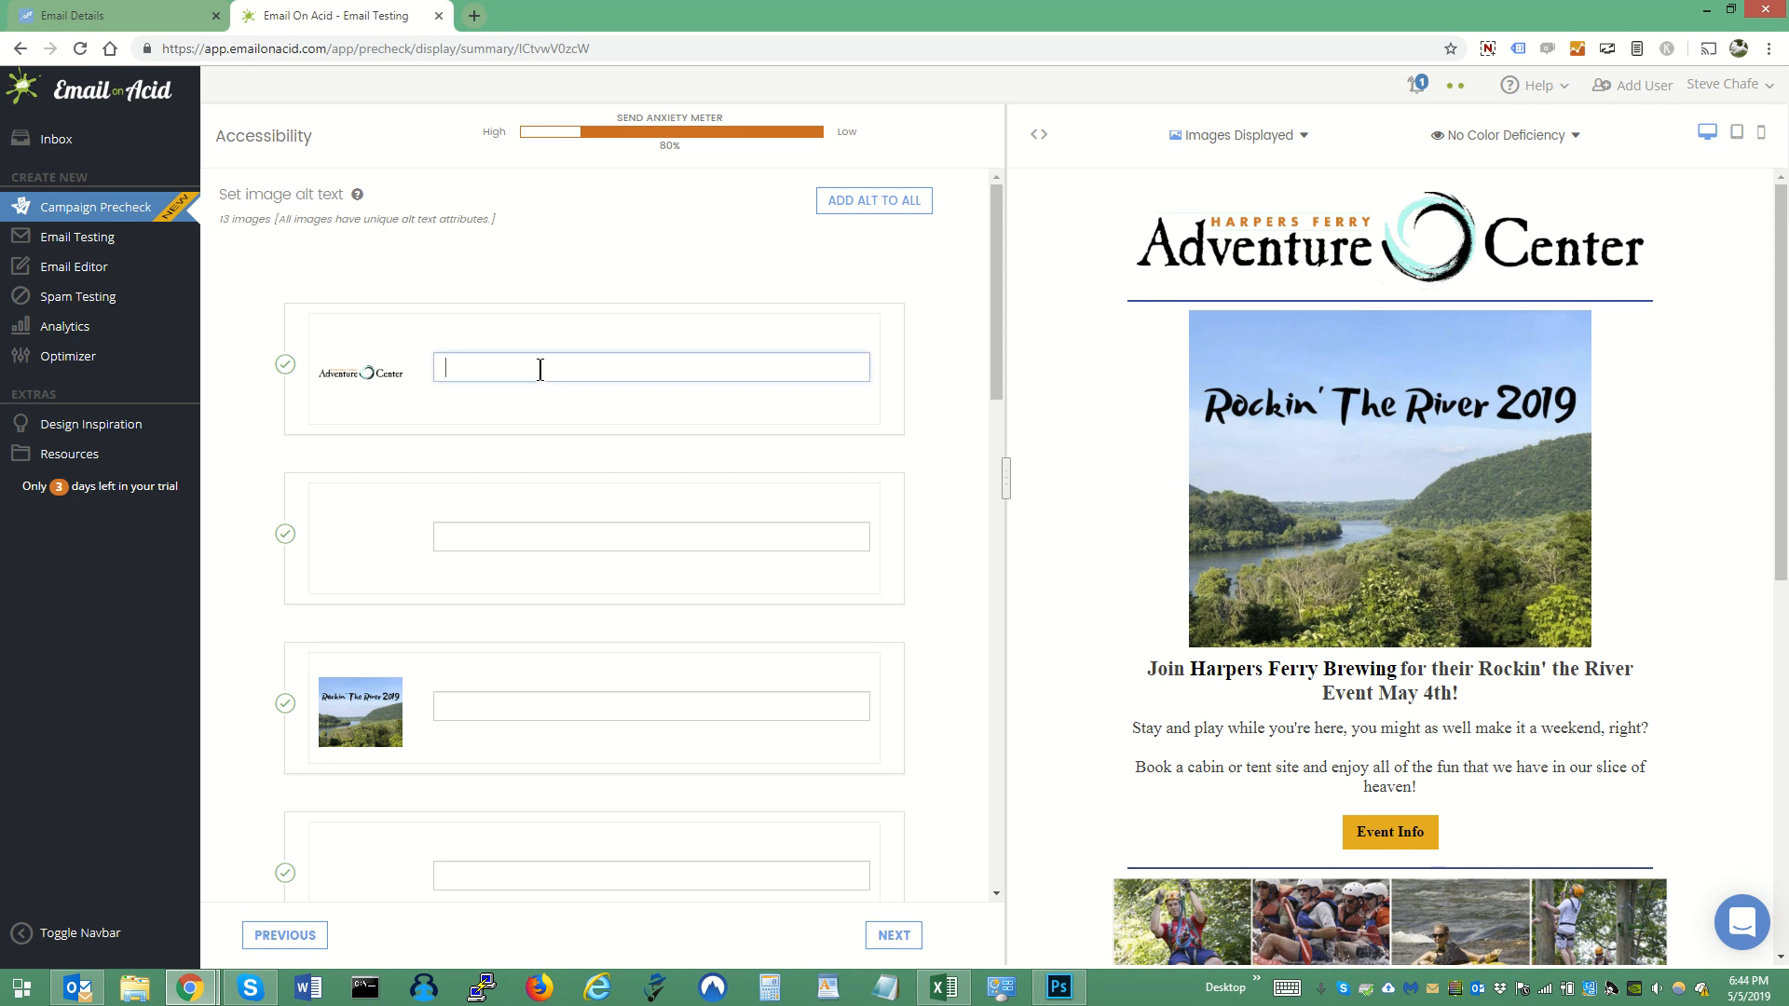
type("Logo")
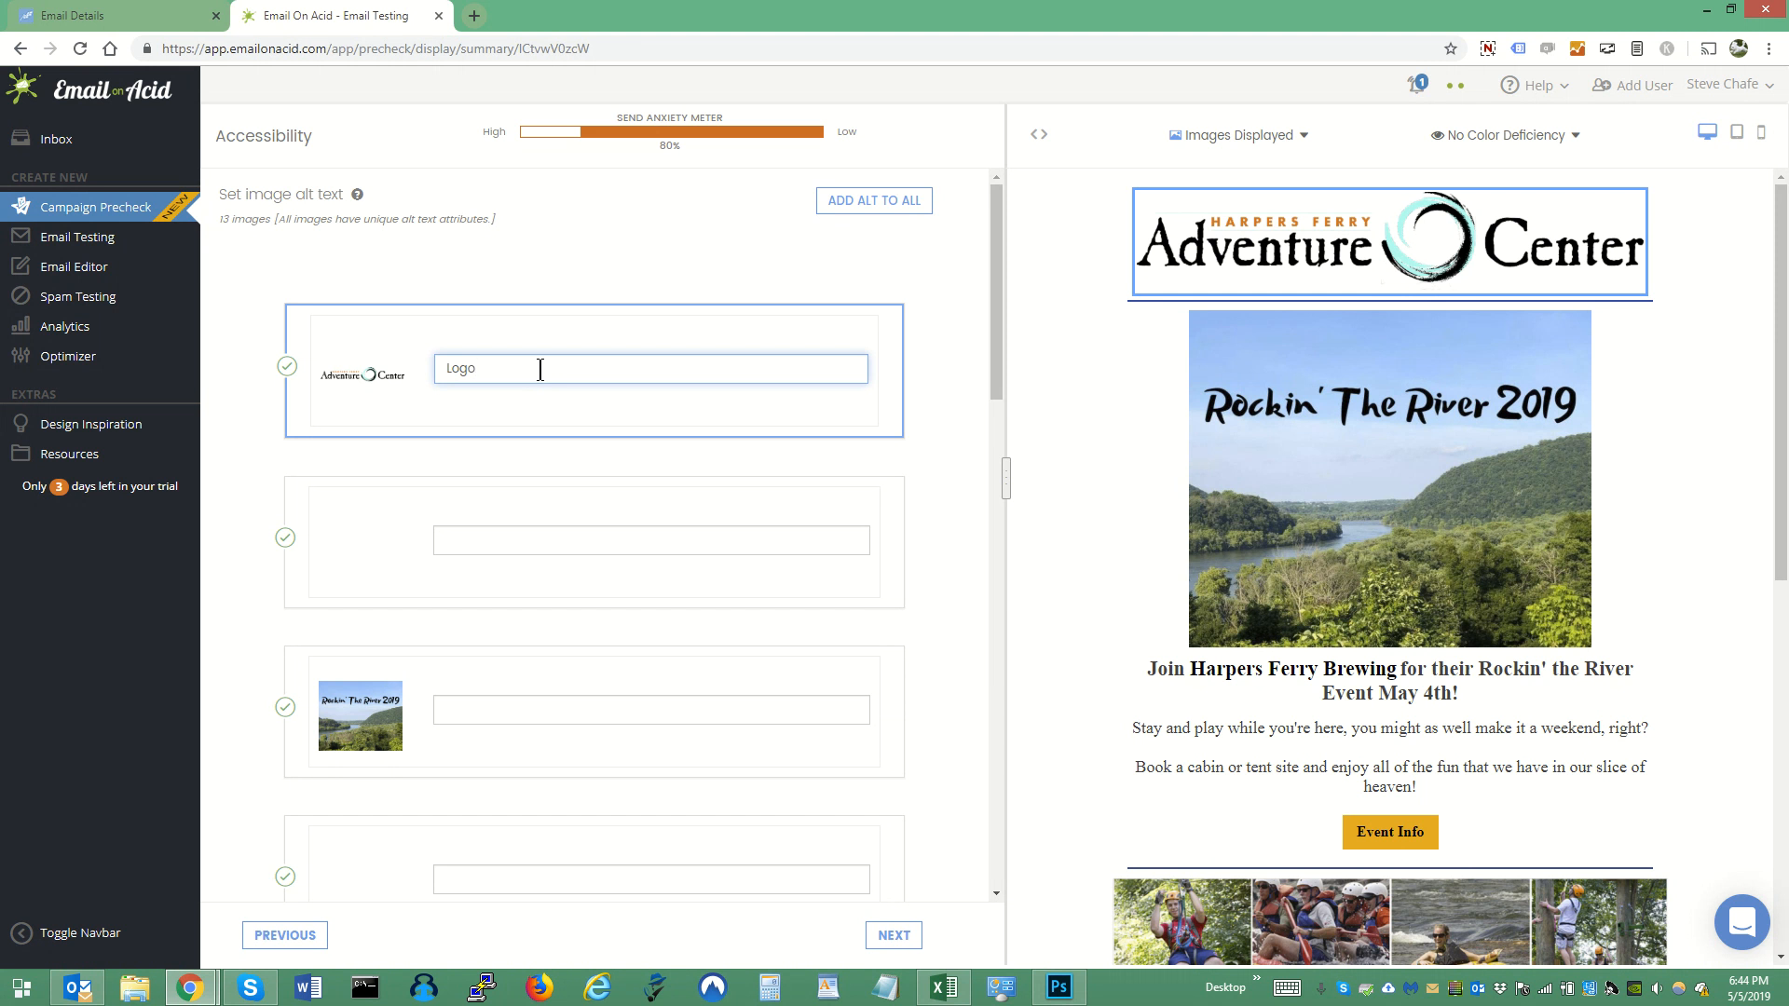
key("Tab")
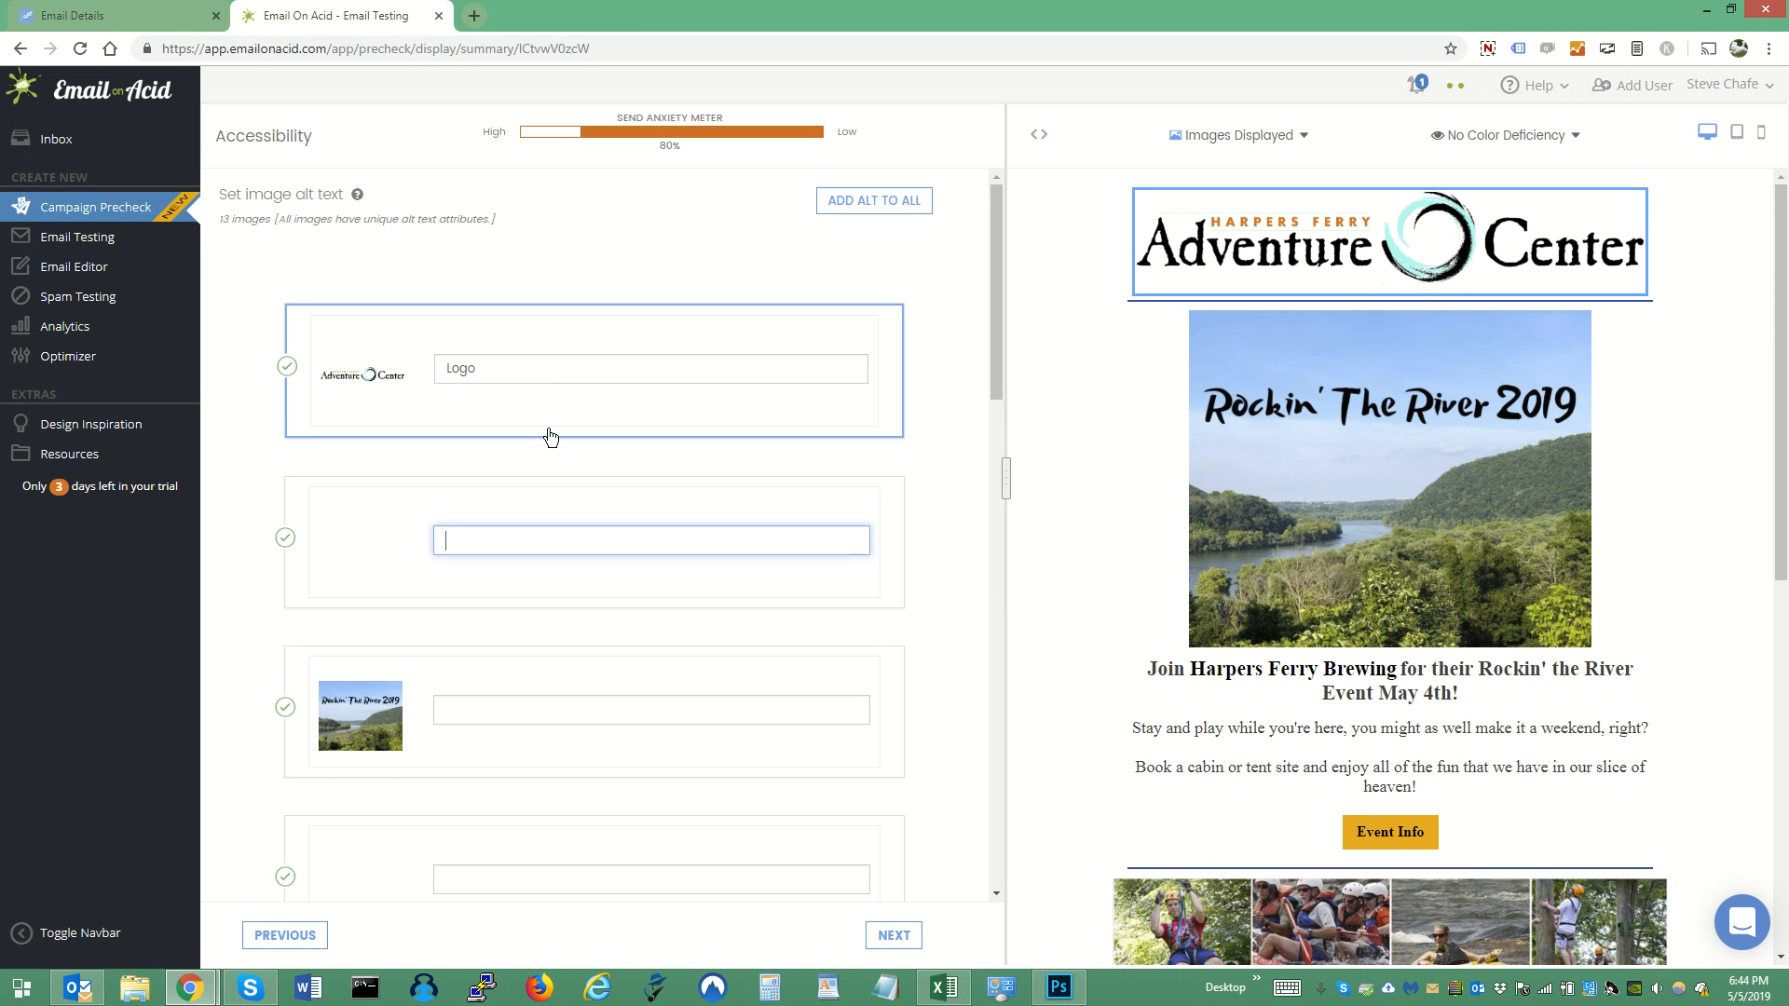
left_click(521, 544)
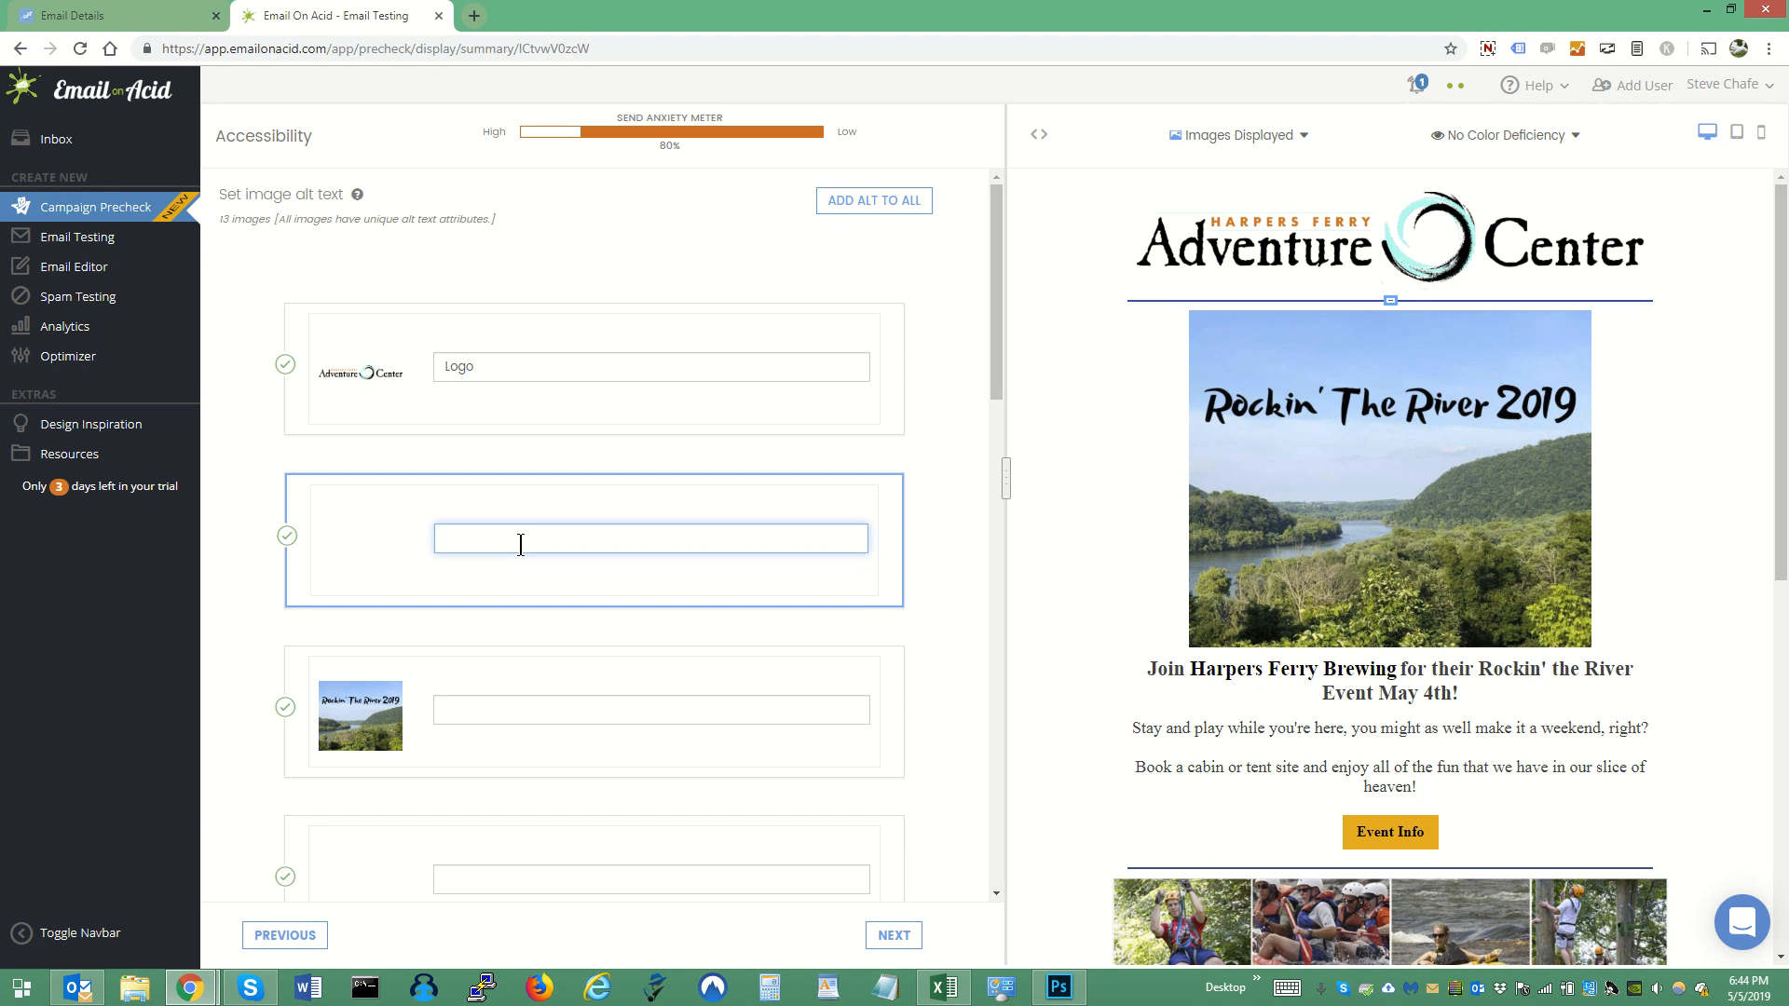
type("line")
- Set the Rockin' The River 2019 photo's alt text to "rockin the river pic" and preview the email with images blocked
key("Tab")
type("rokin")
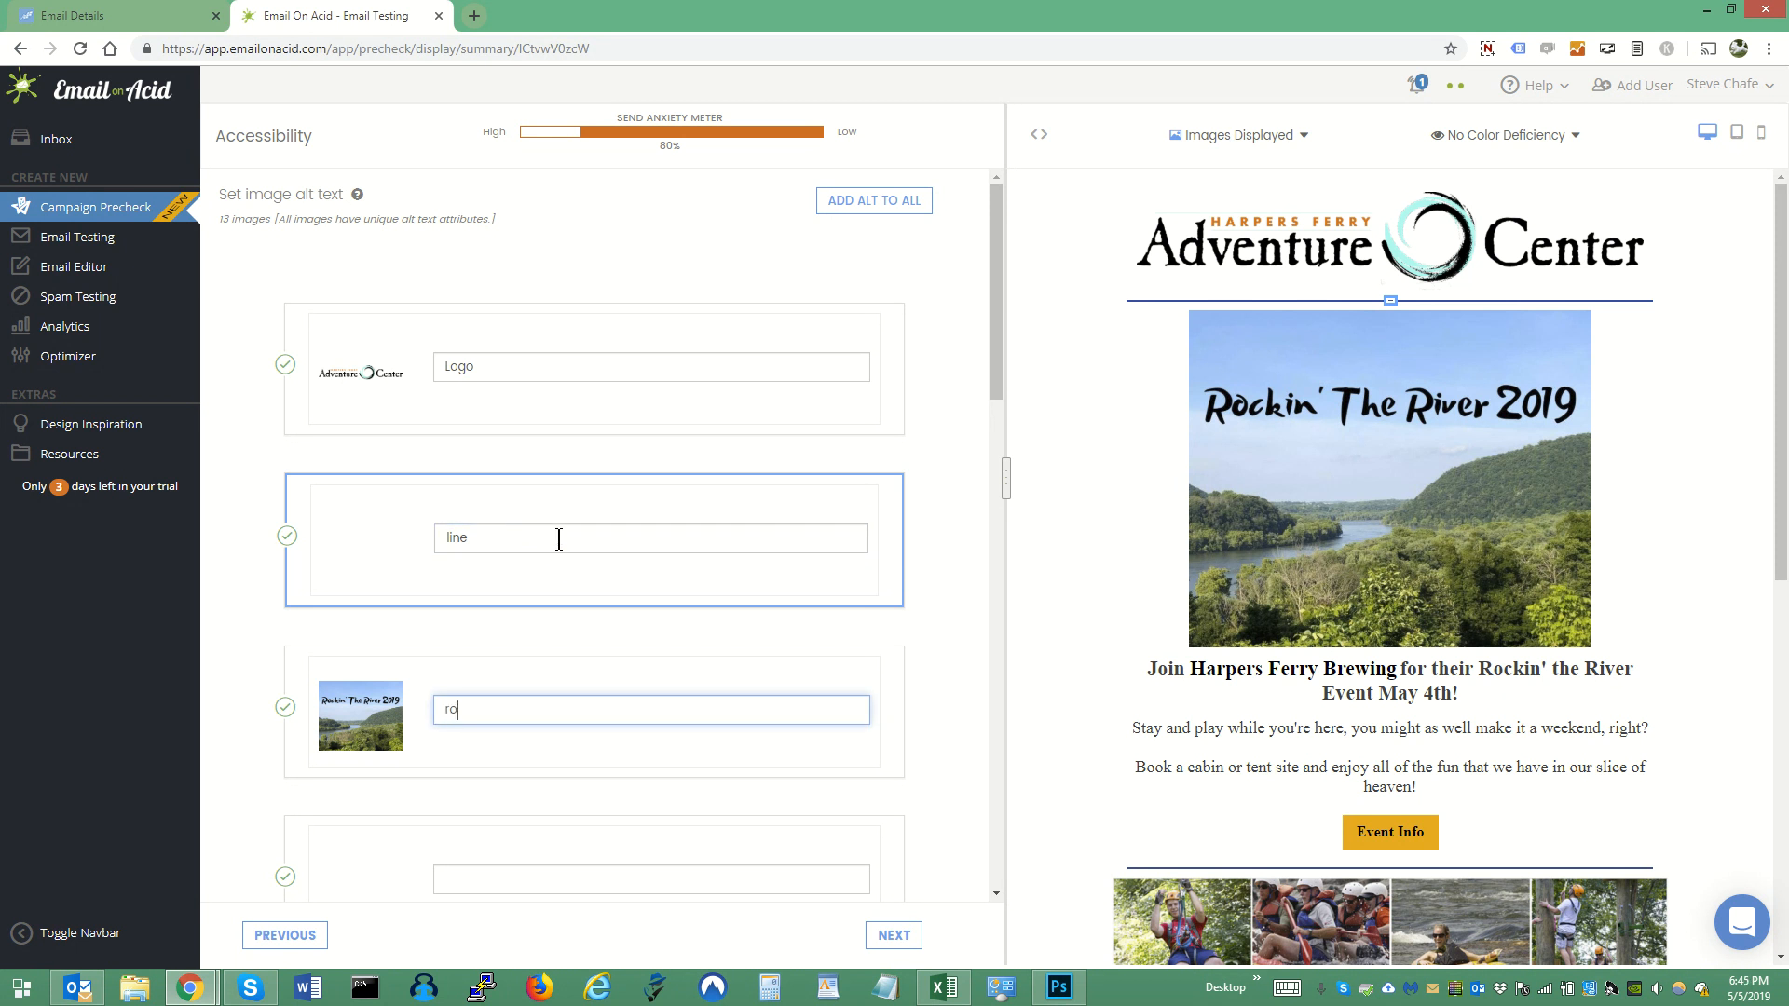
key("BackSpace")
key("BackSpace")
key("BackSpace")
key("BackSpace")
key("BackSpace")
key("BackSpace")
type("rockin the river pic")
left_click(1272, 139)
left_click(1246, 192)
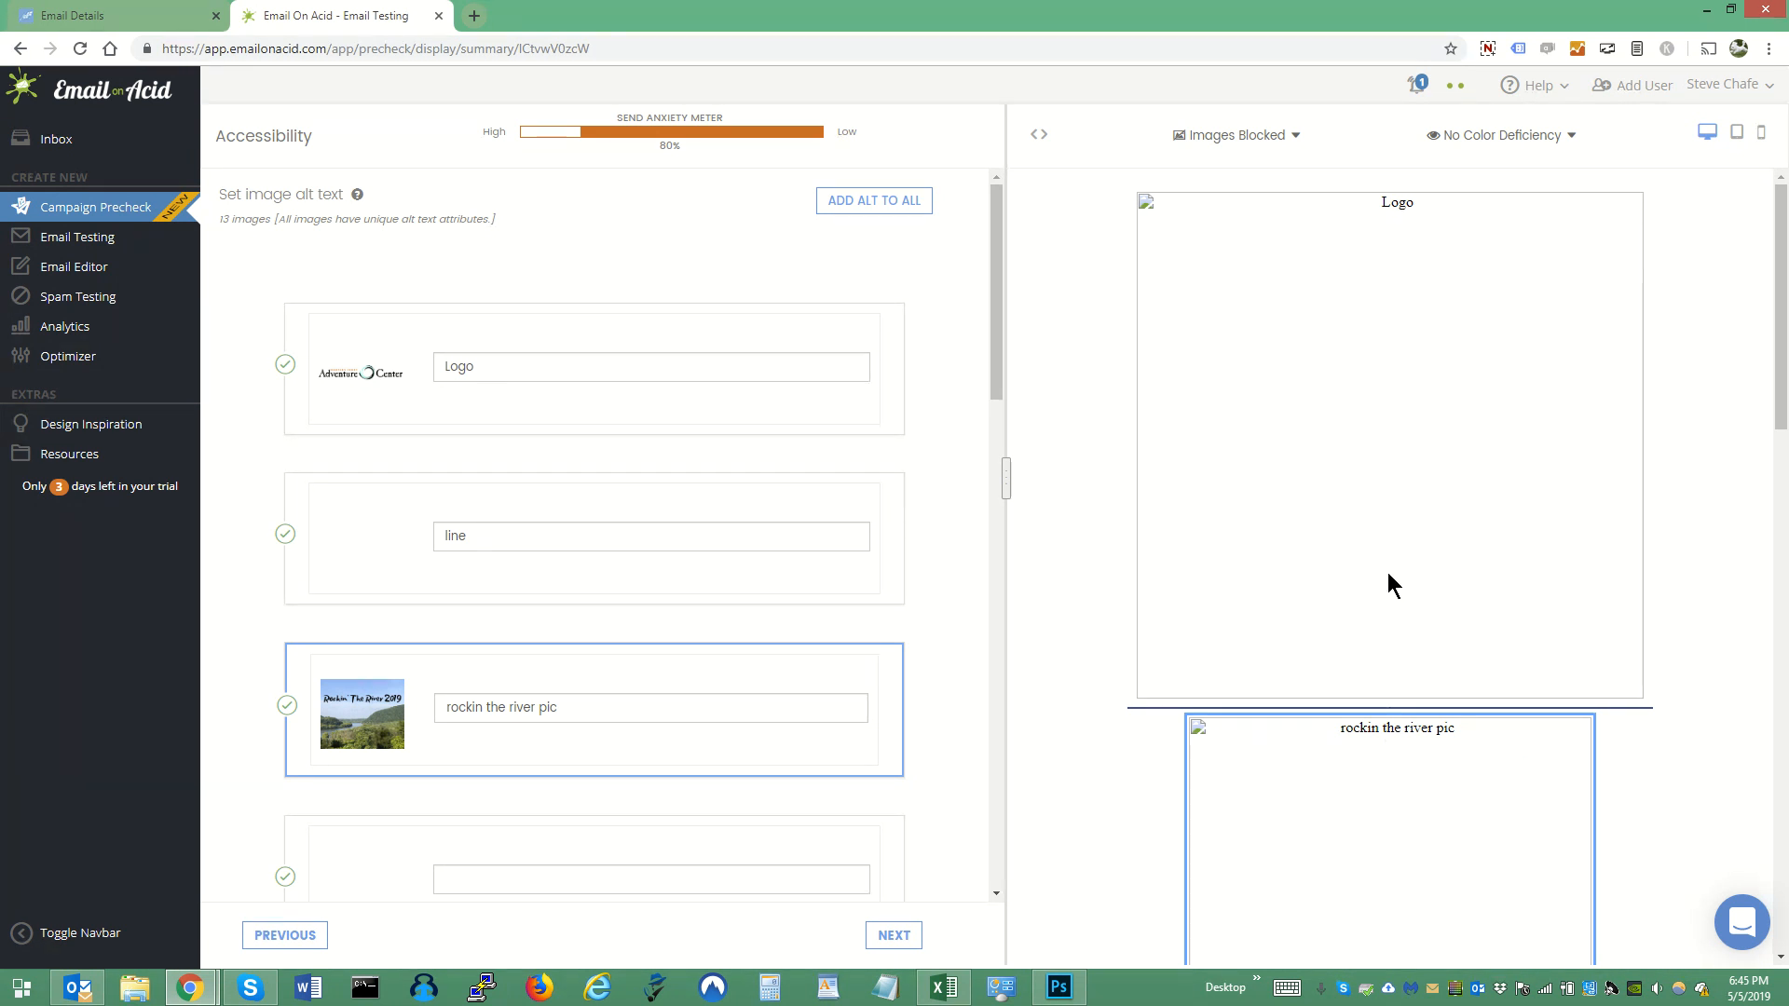
- Continue past the color contrast check and underline the "Event Info" and "Start your Adventure" links
left_click(892, 935)
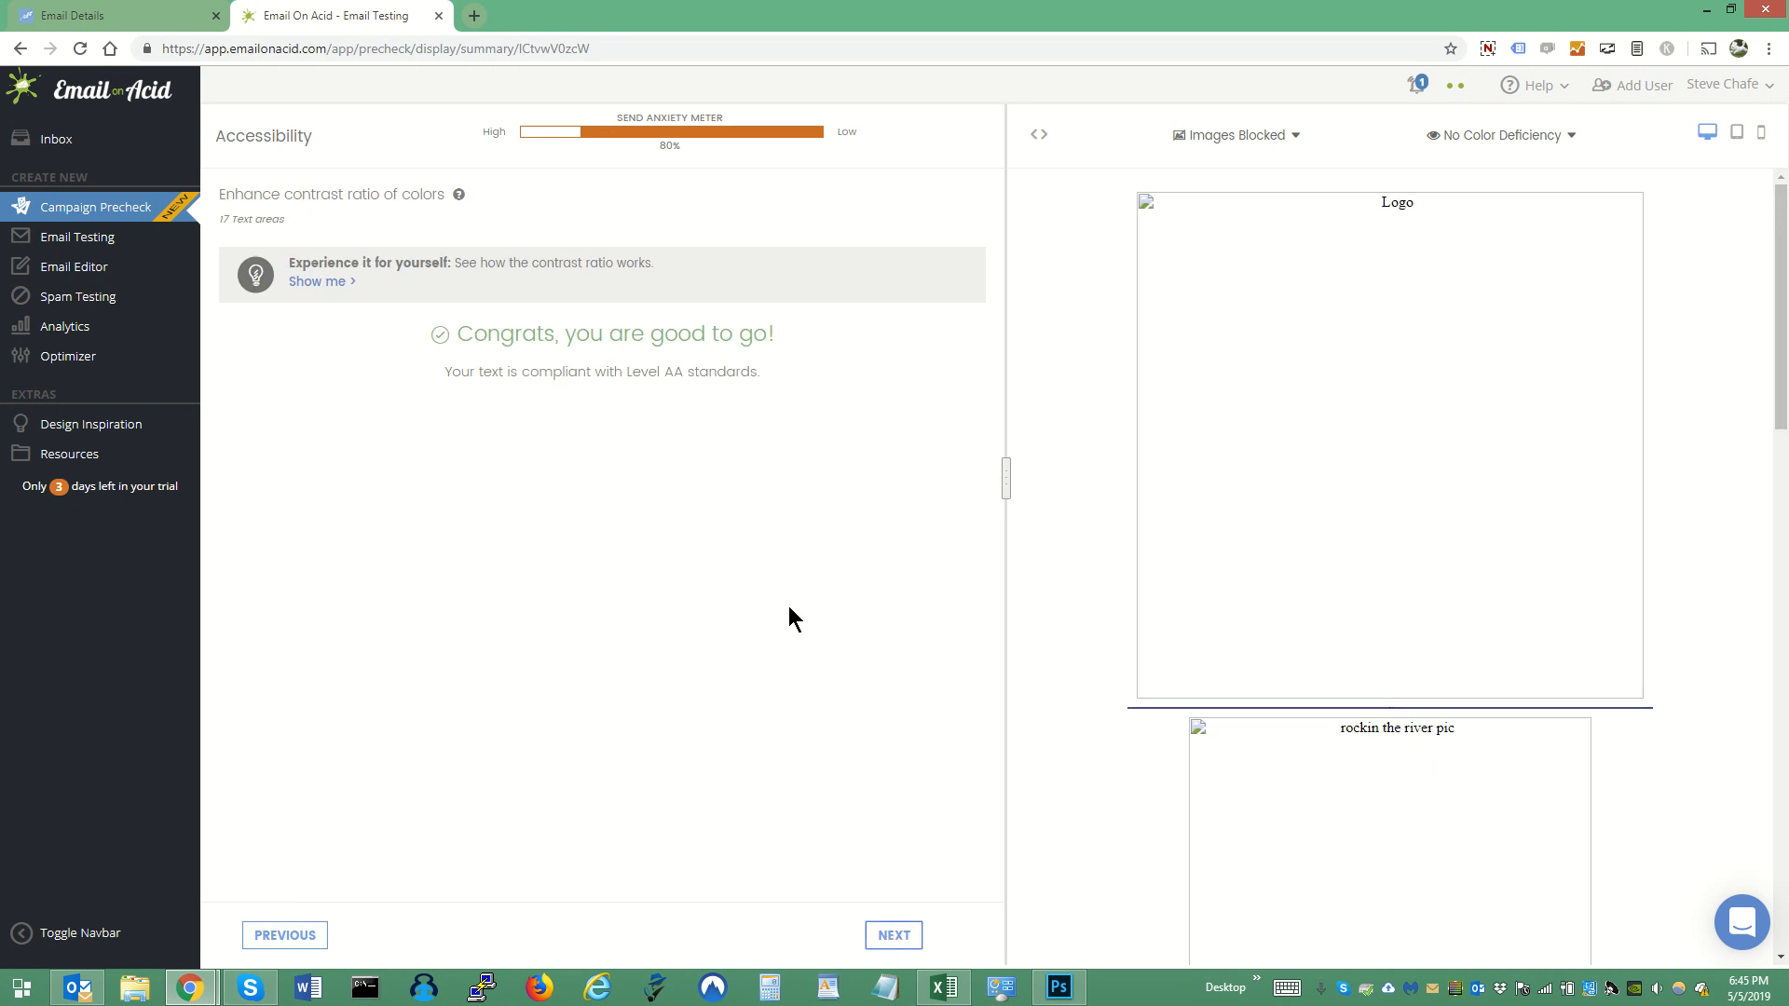
left_click(885, 936)
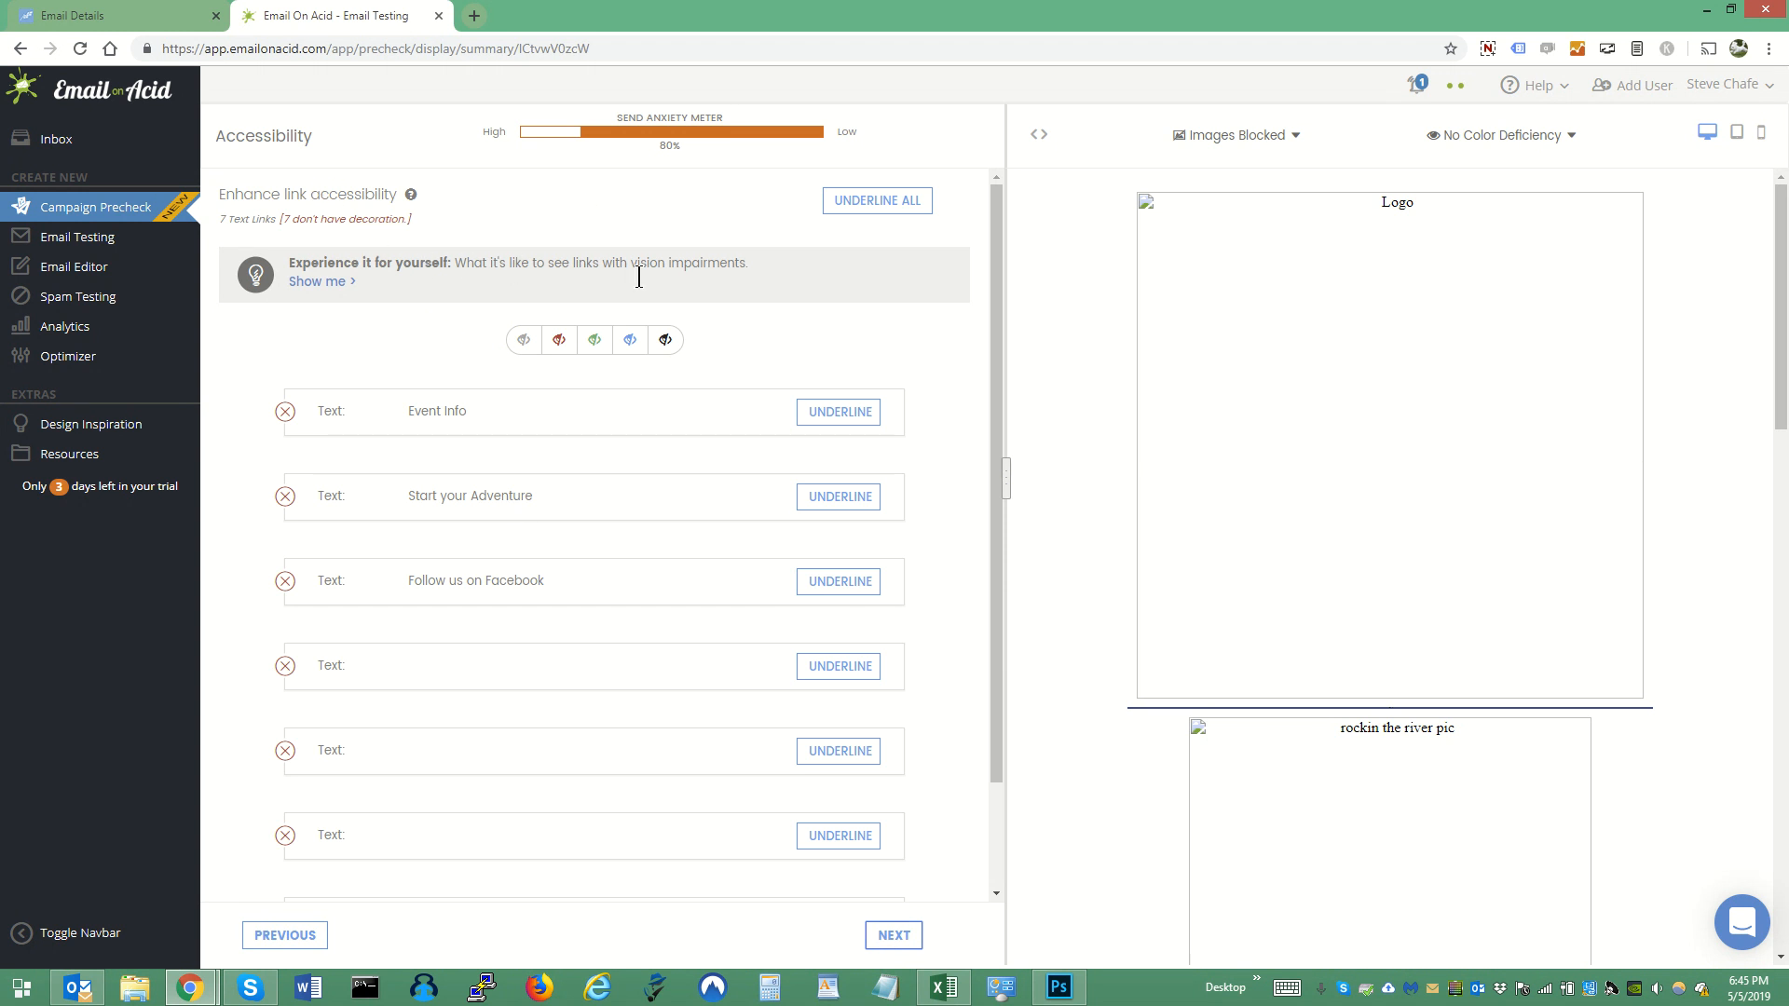
left_click(858, 422)
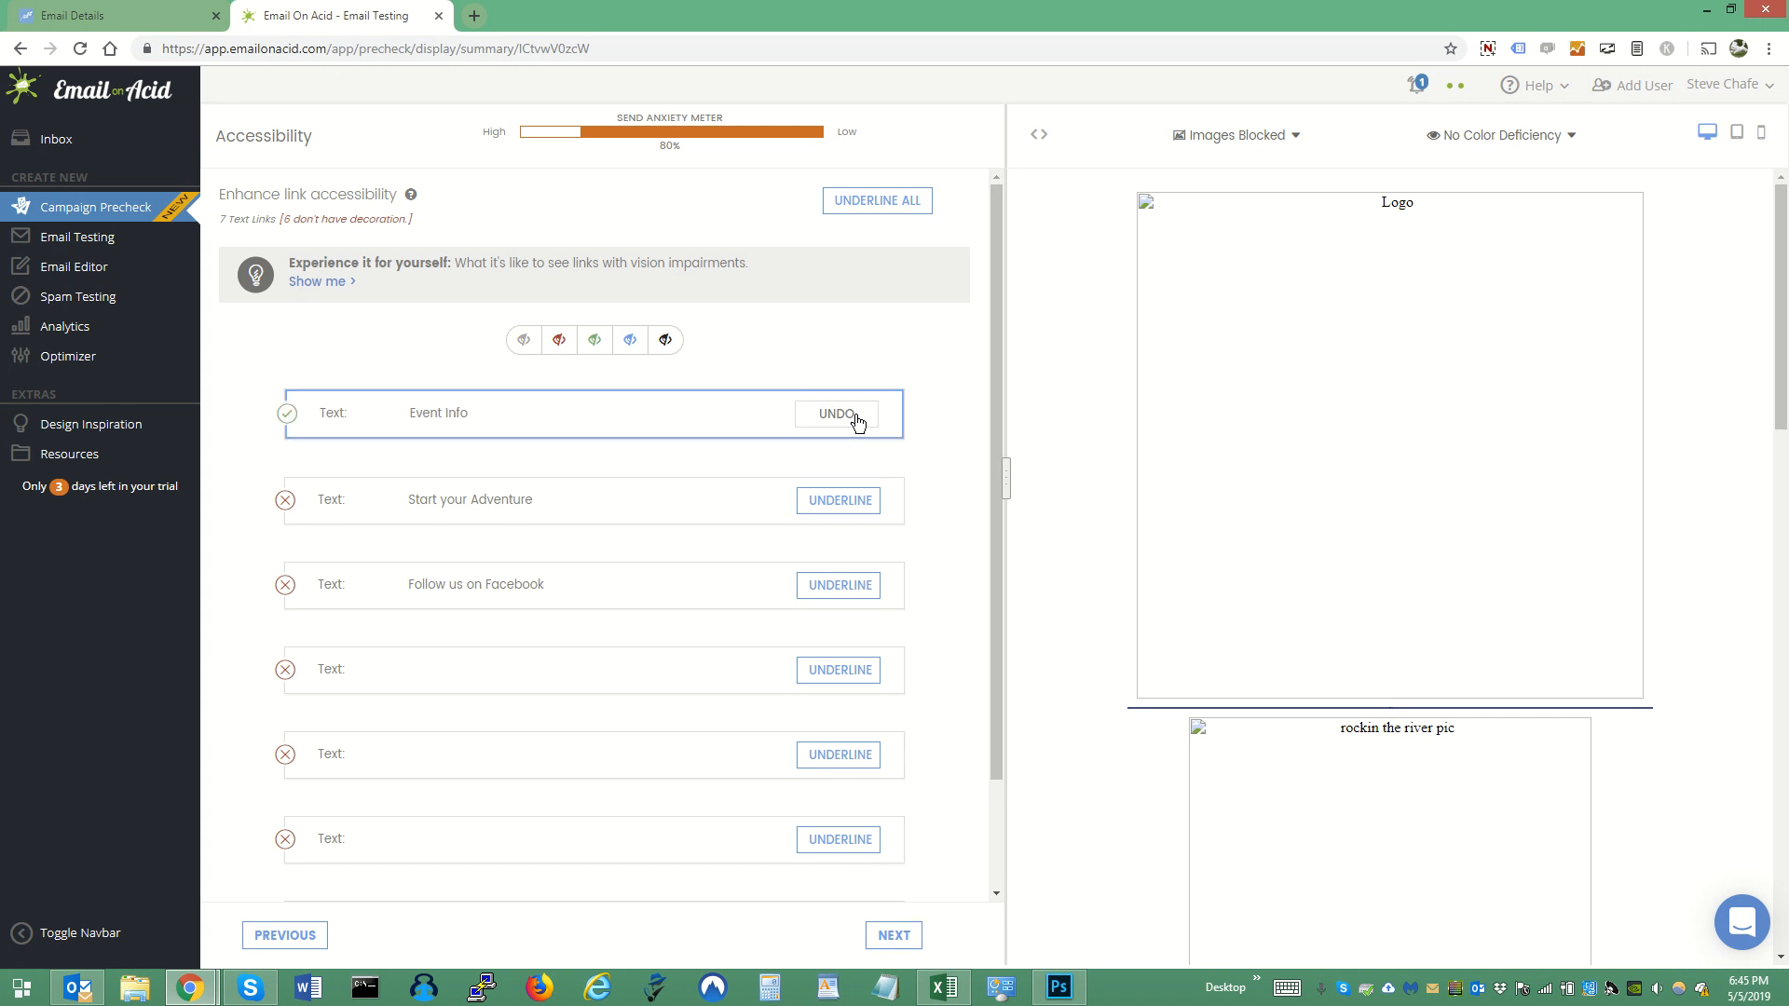
left_click(858, 507)
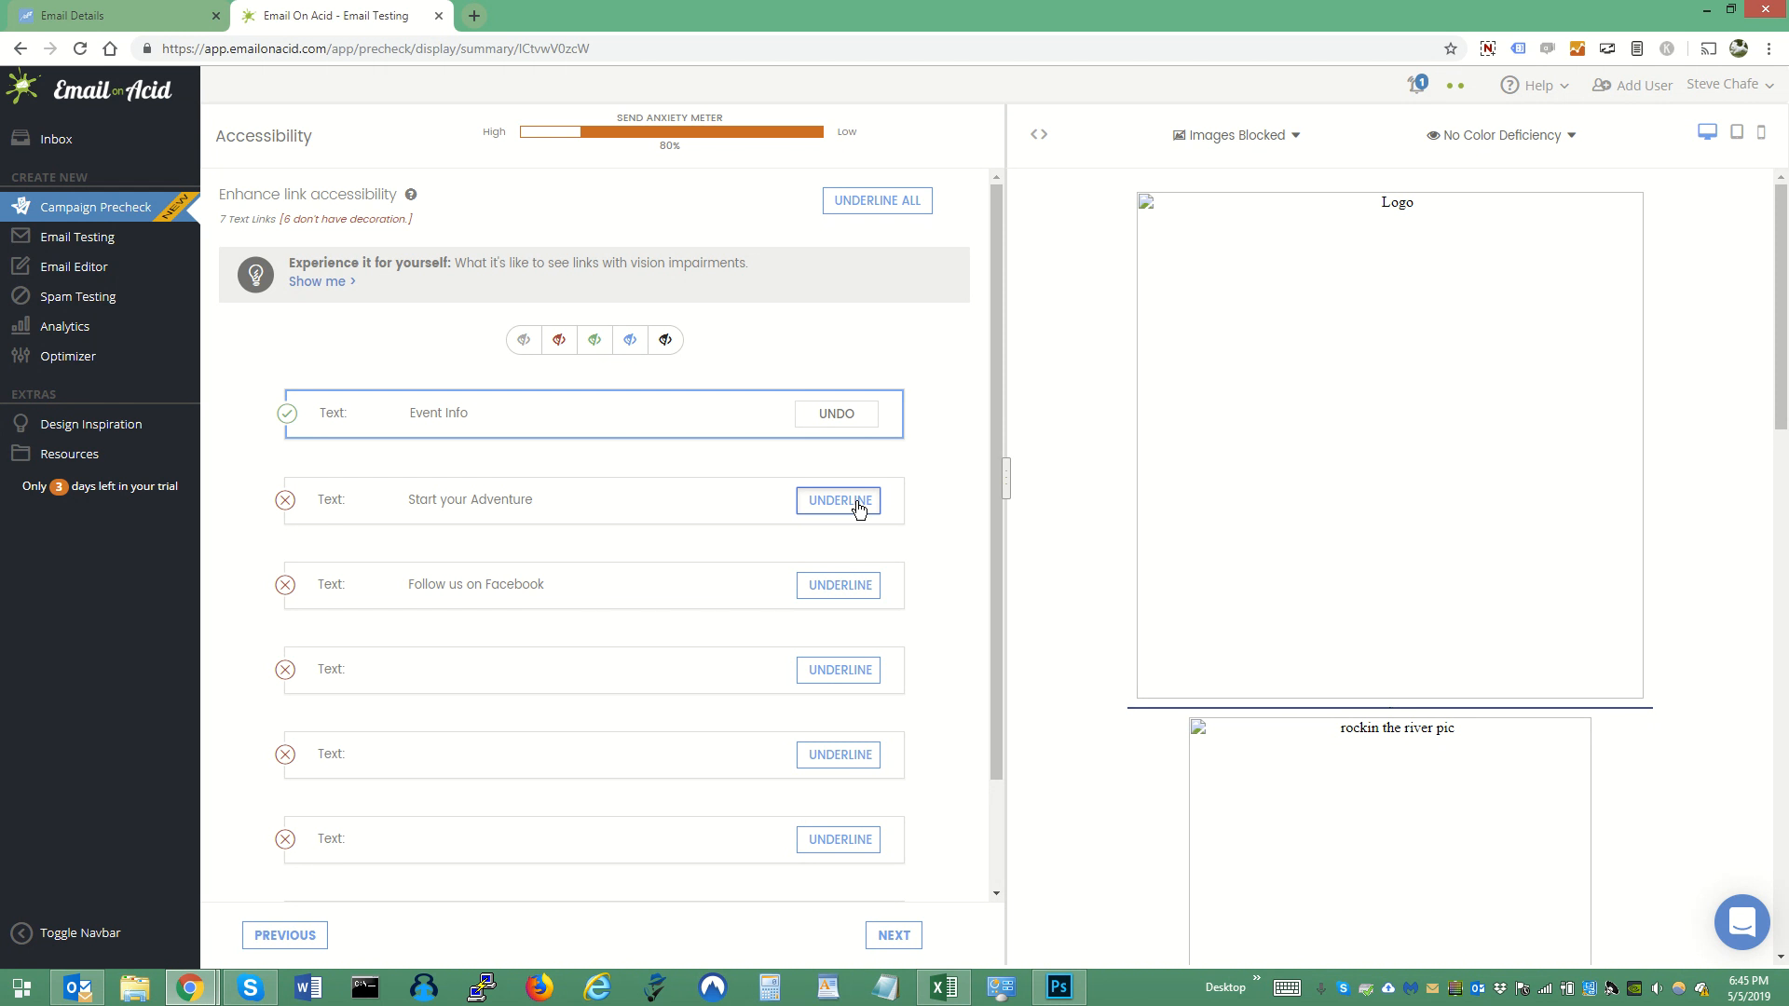
- Proceed to the zoom review, display images in the preview again and reduce the email's zoom to 100%
left_click(896, 936)
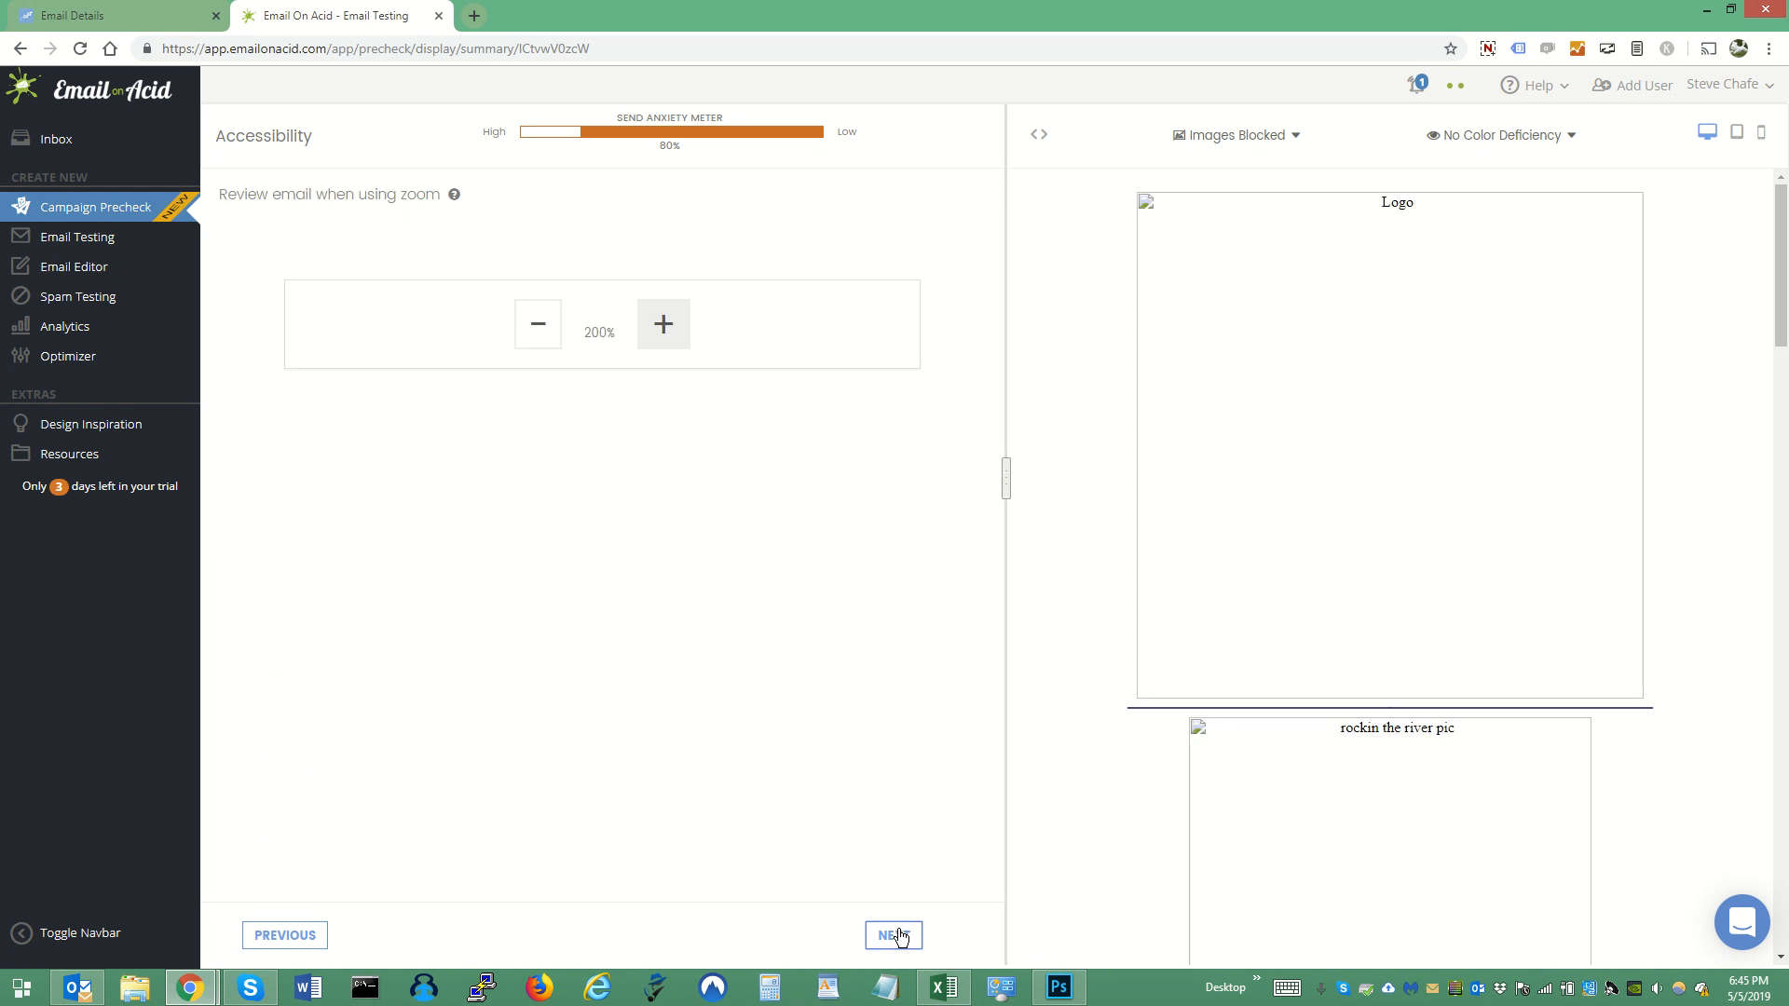
left_click(1260, 136)
left_click(1240, 171)
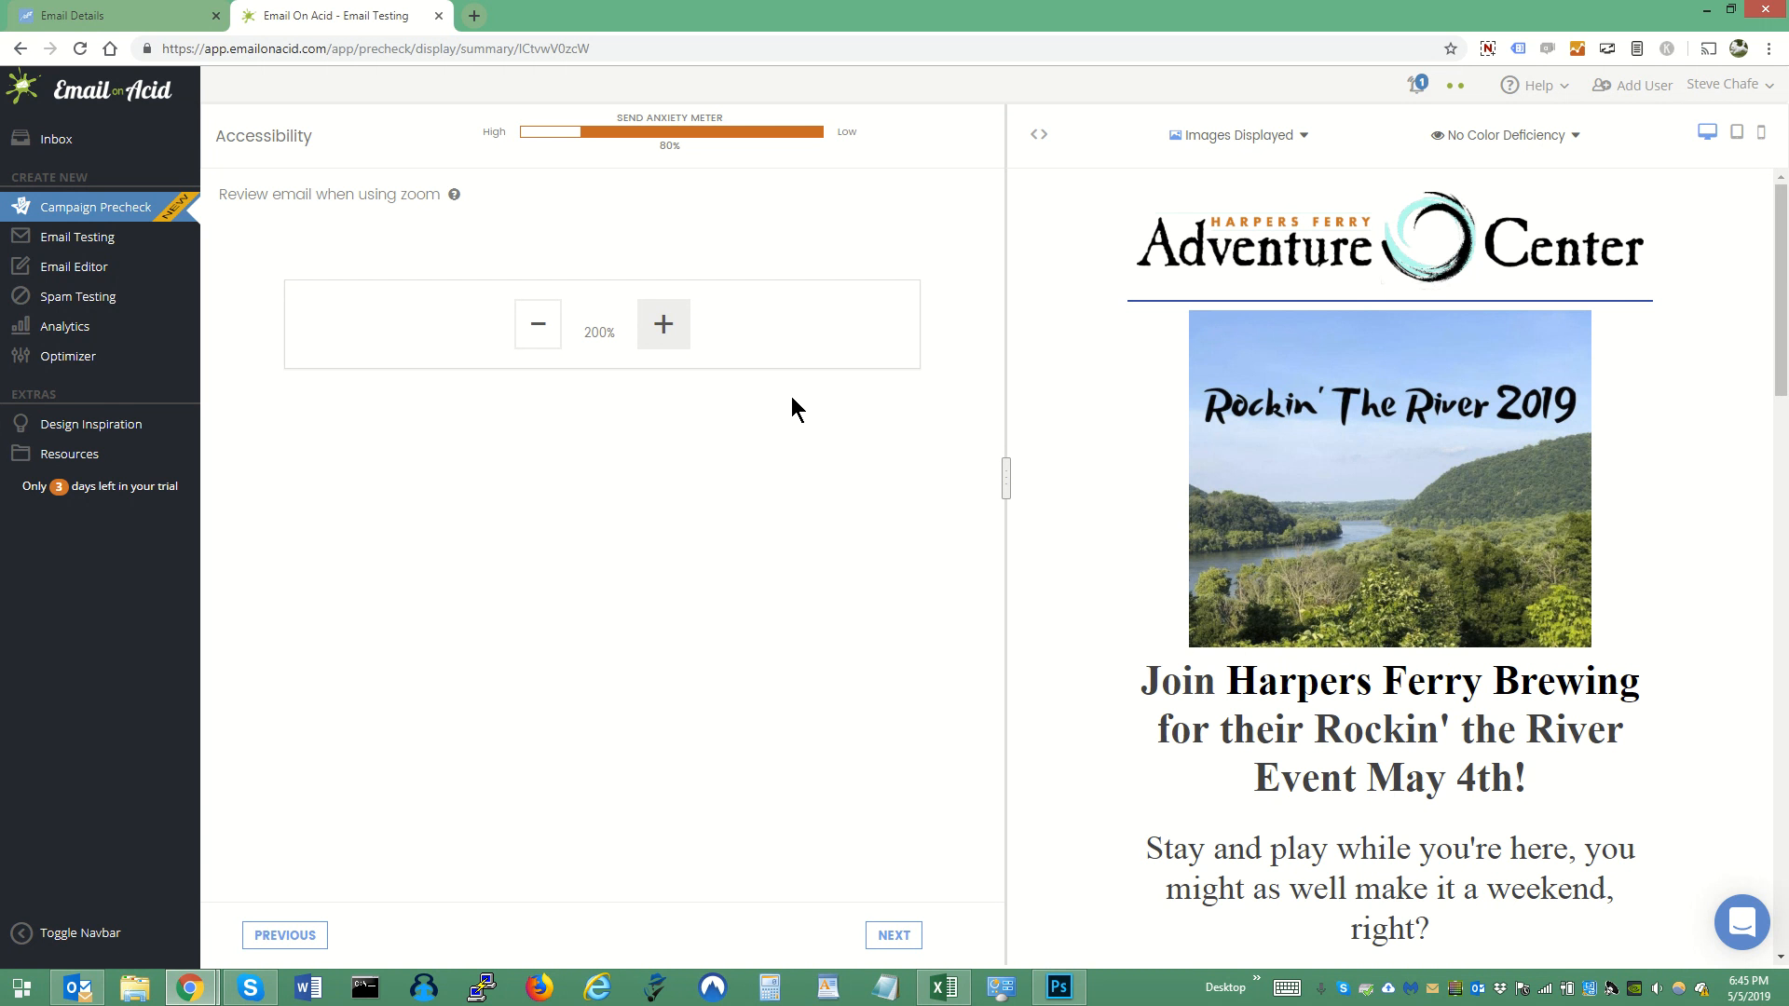
left_click(534, 321)
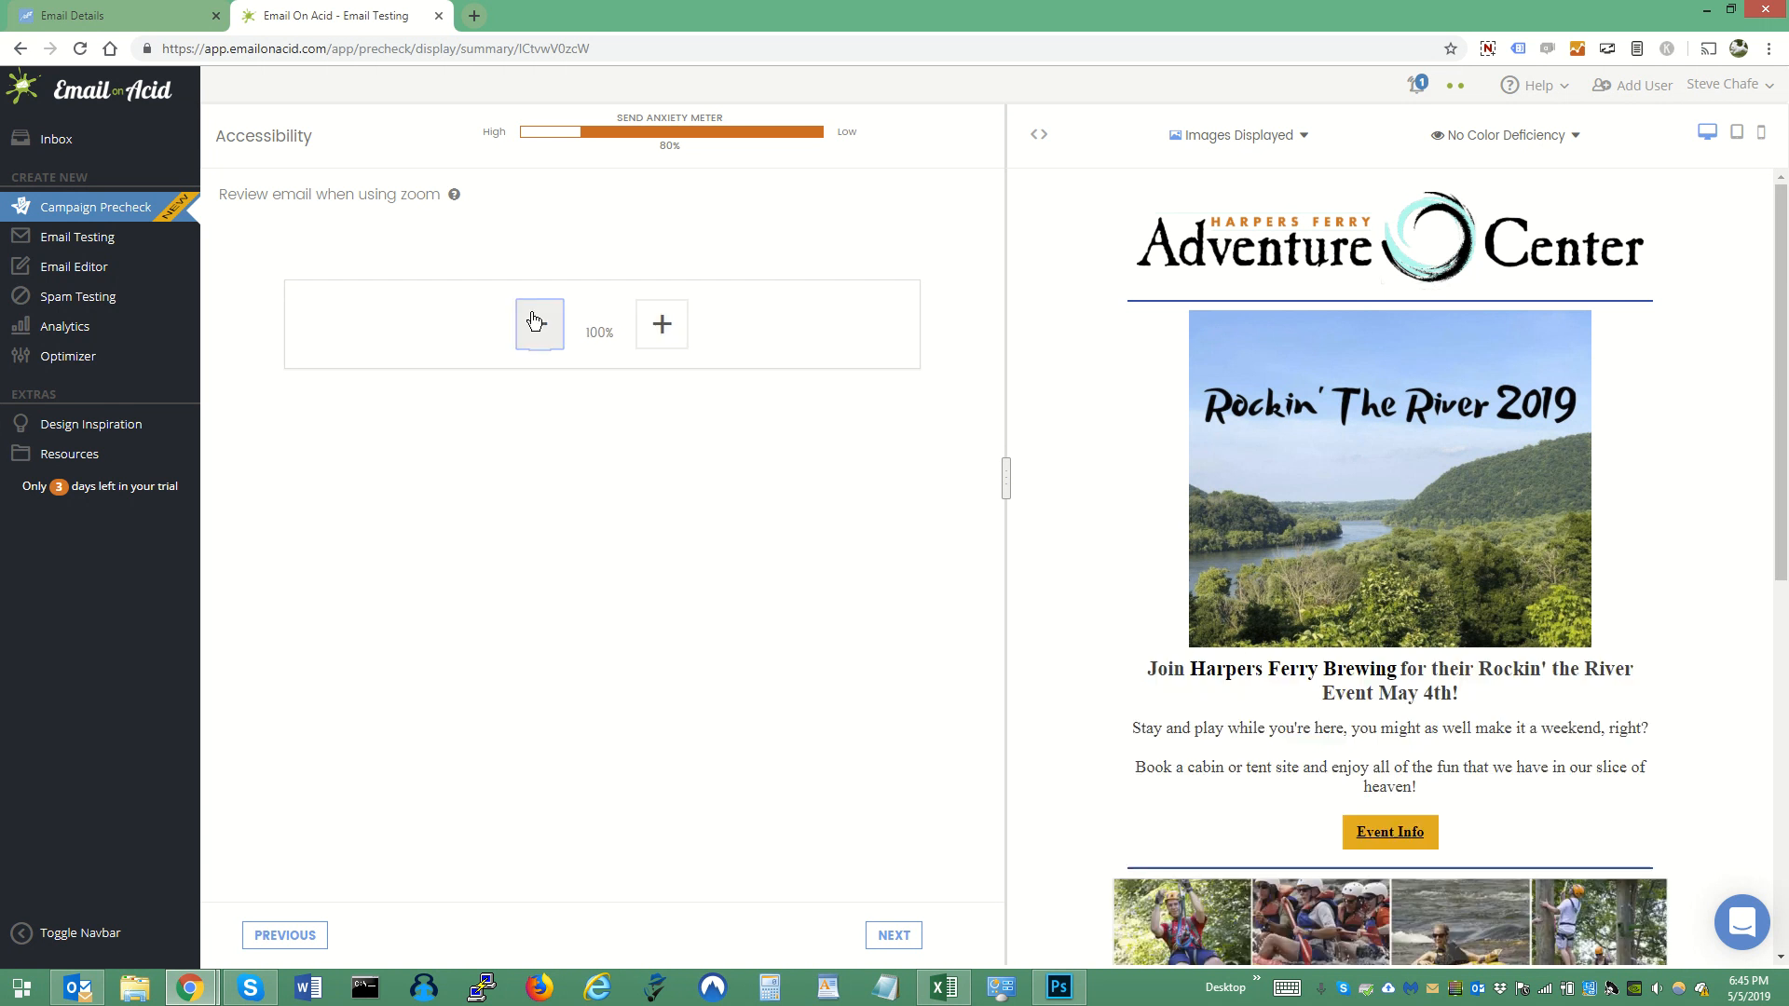
- Continue to URL Validation without uploading a URL spreadsheet and review the email's links and their destination URLs
left_click(892, 935)
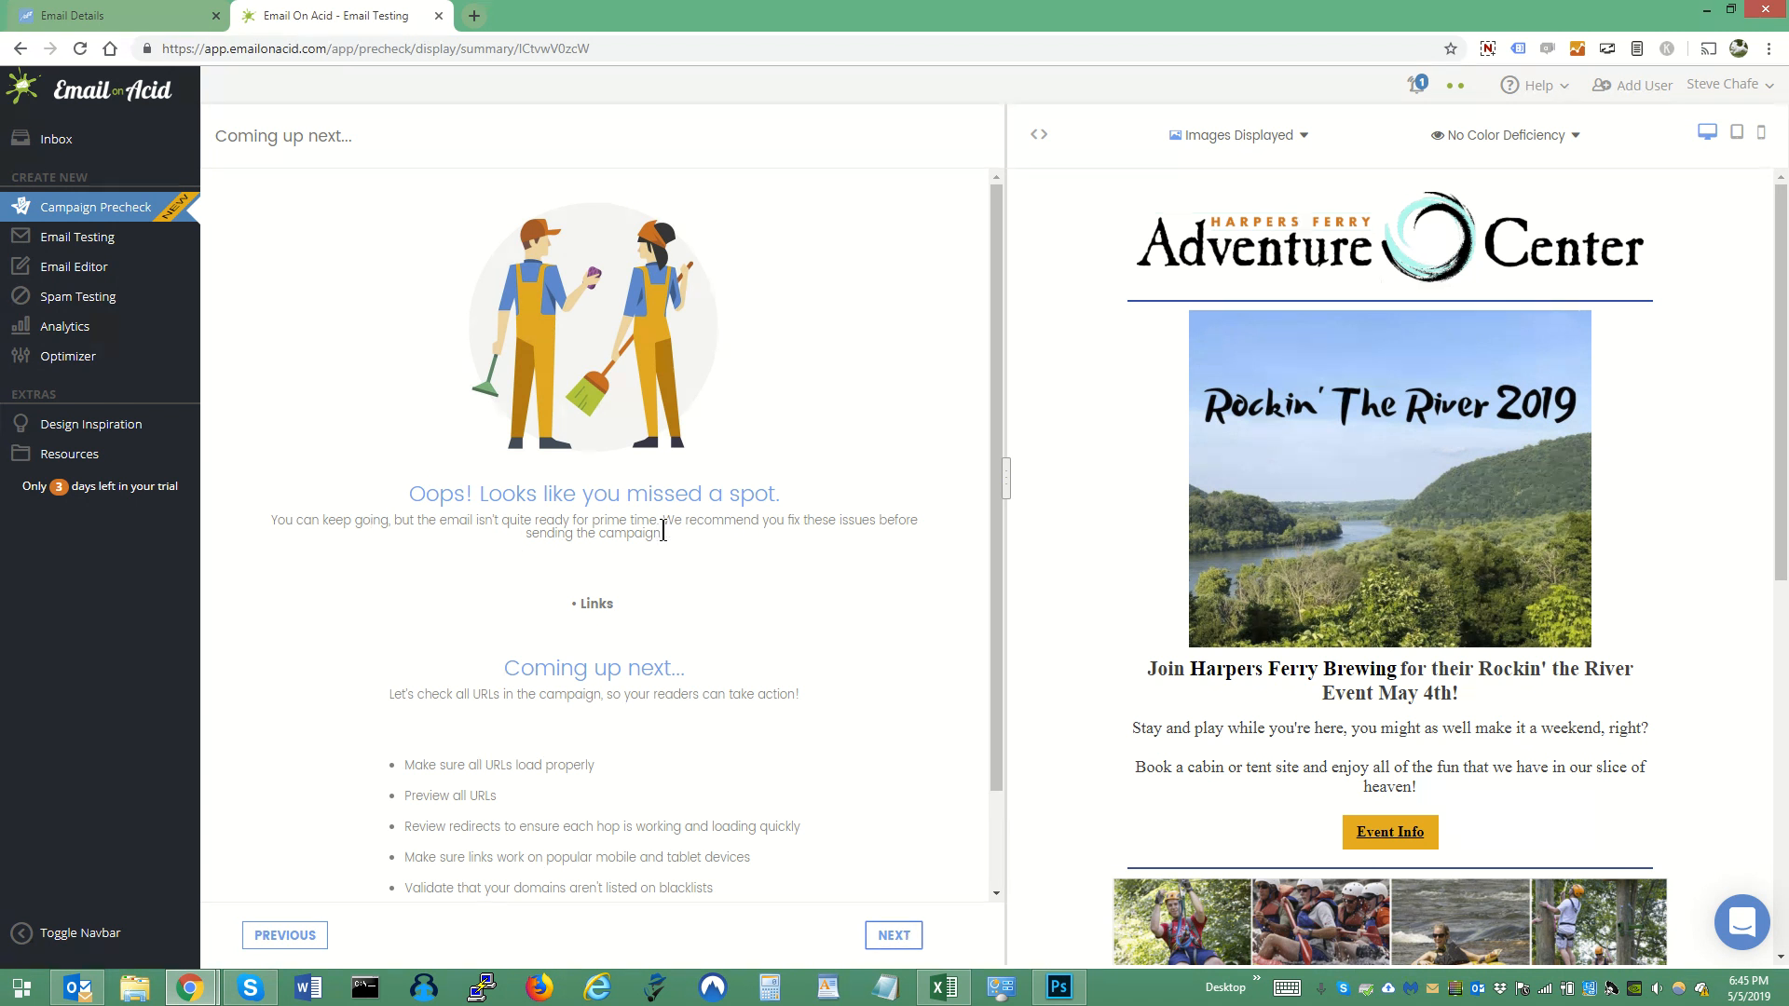
left_click(894, 936)
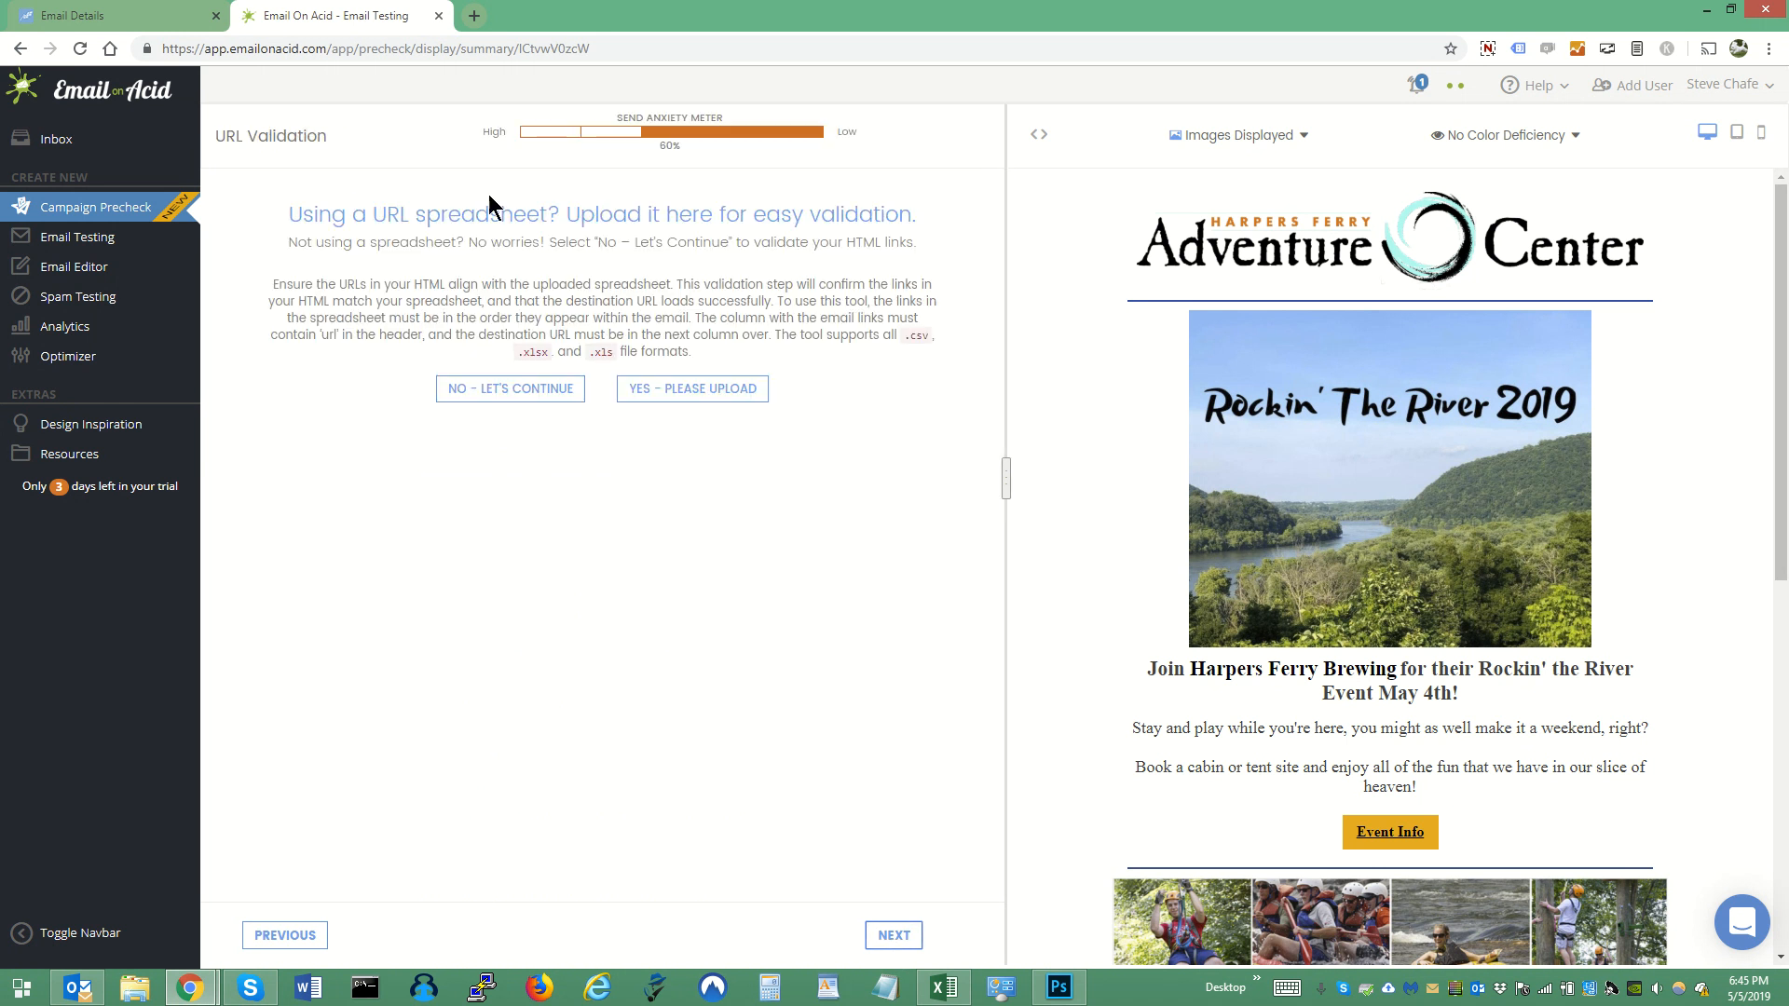
left_click(537, 391)
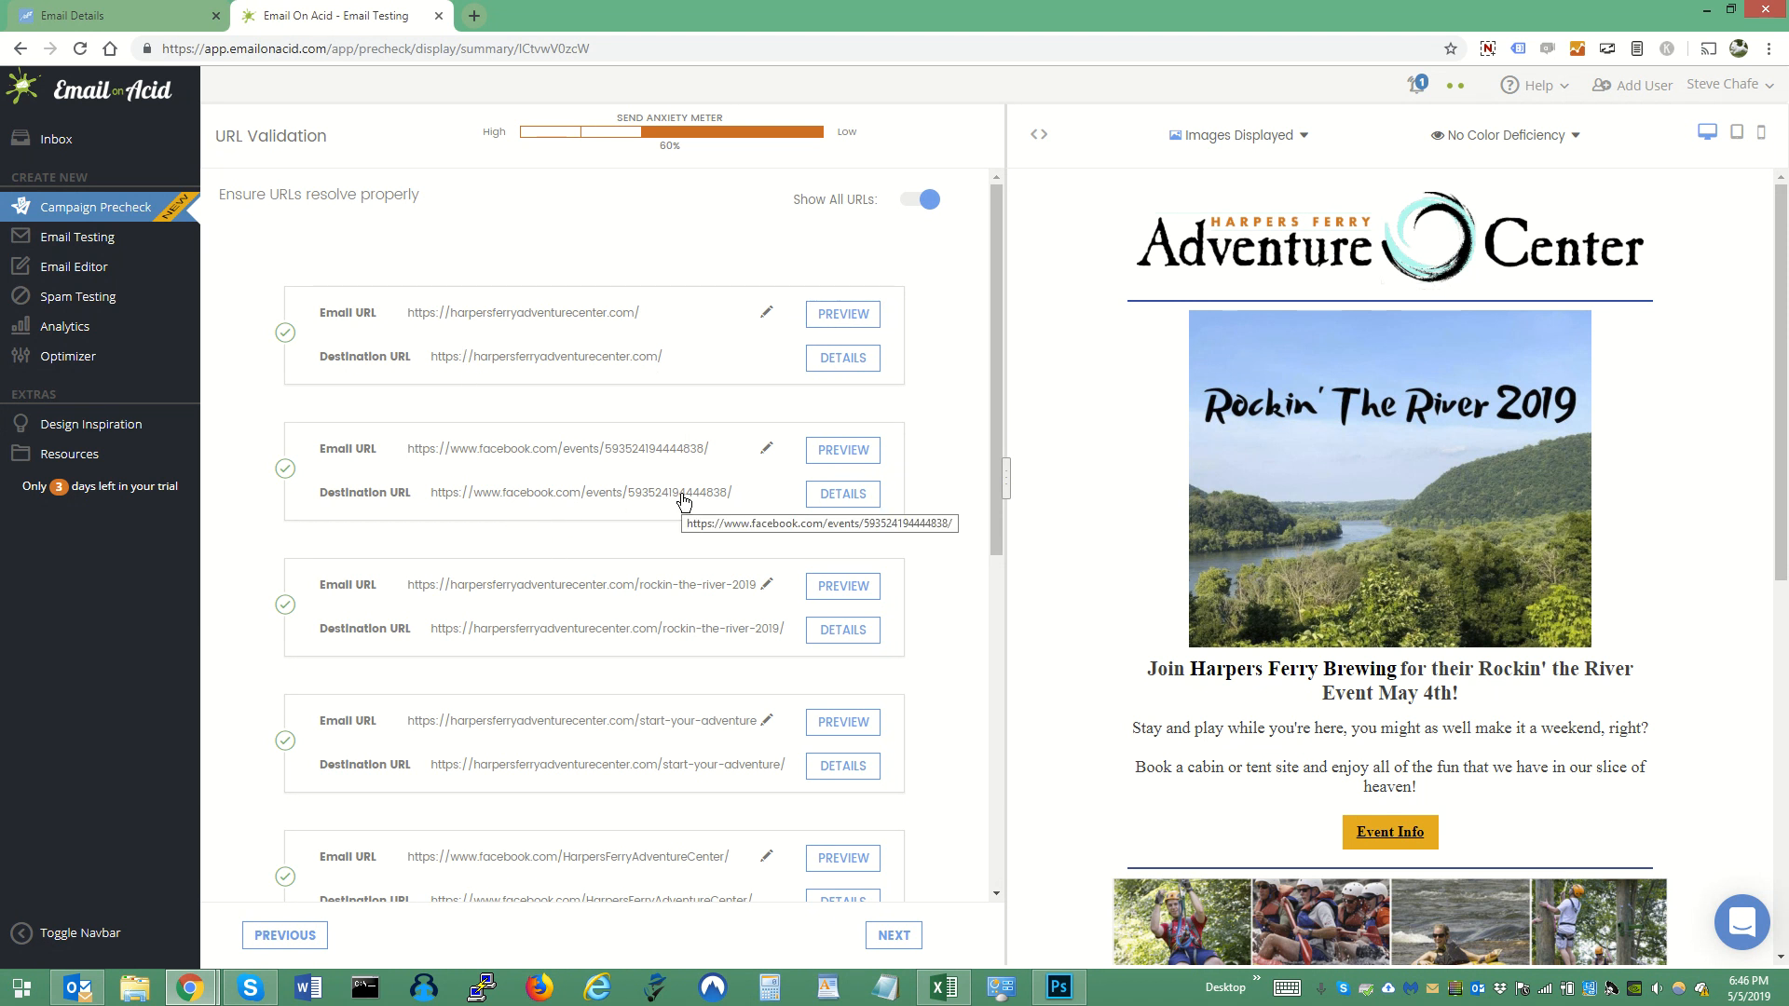
scroll(683, 503, "down", 4)
scroll(683, 503, "down", 3)
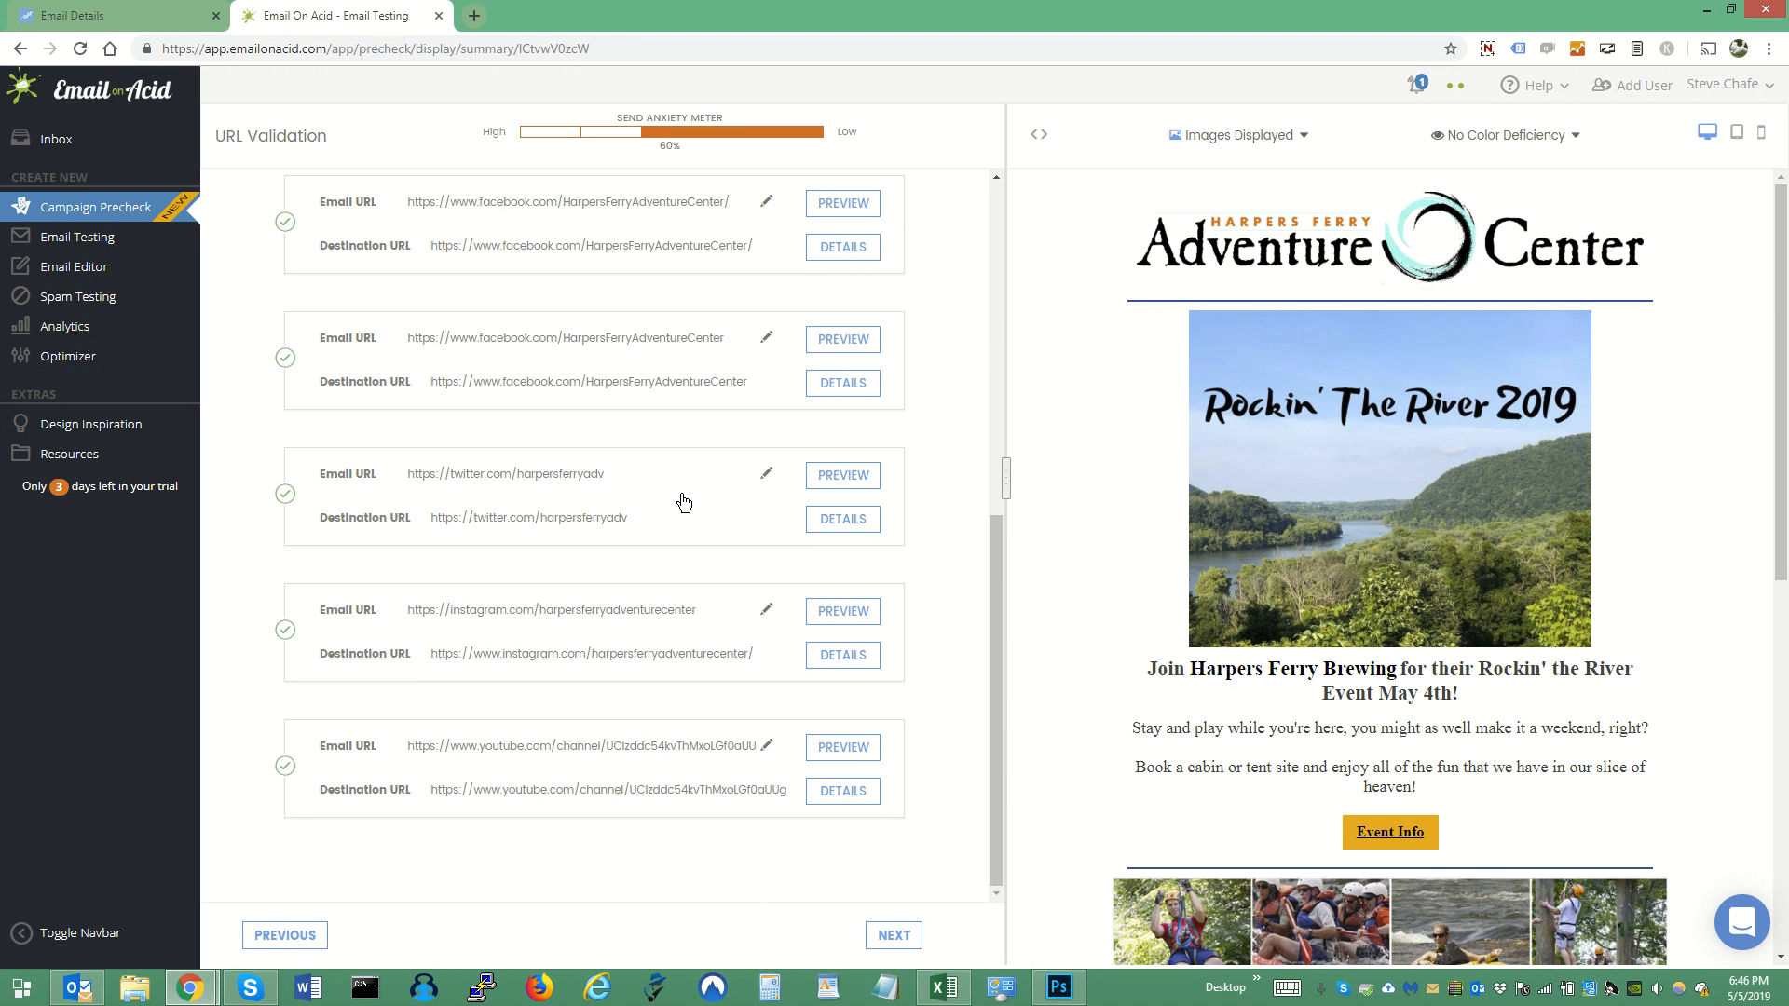
- Proceed through the domain blacklist check and choose to add campaign parameters (UTMs) for Google Analytics tracking
left_click(897, 943)
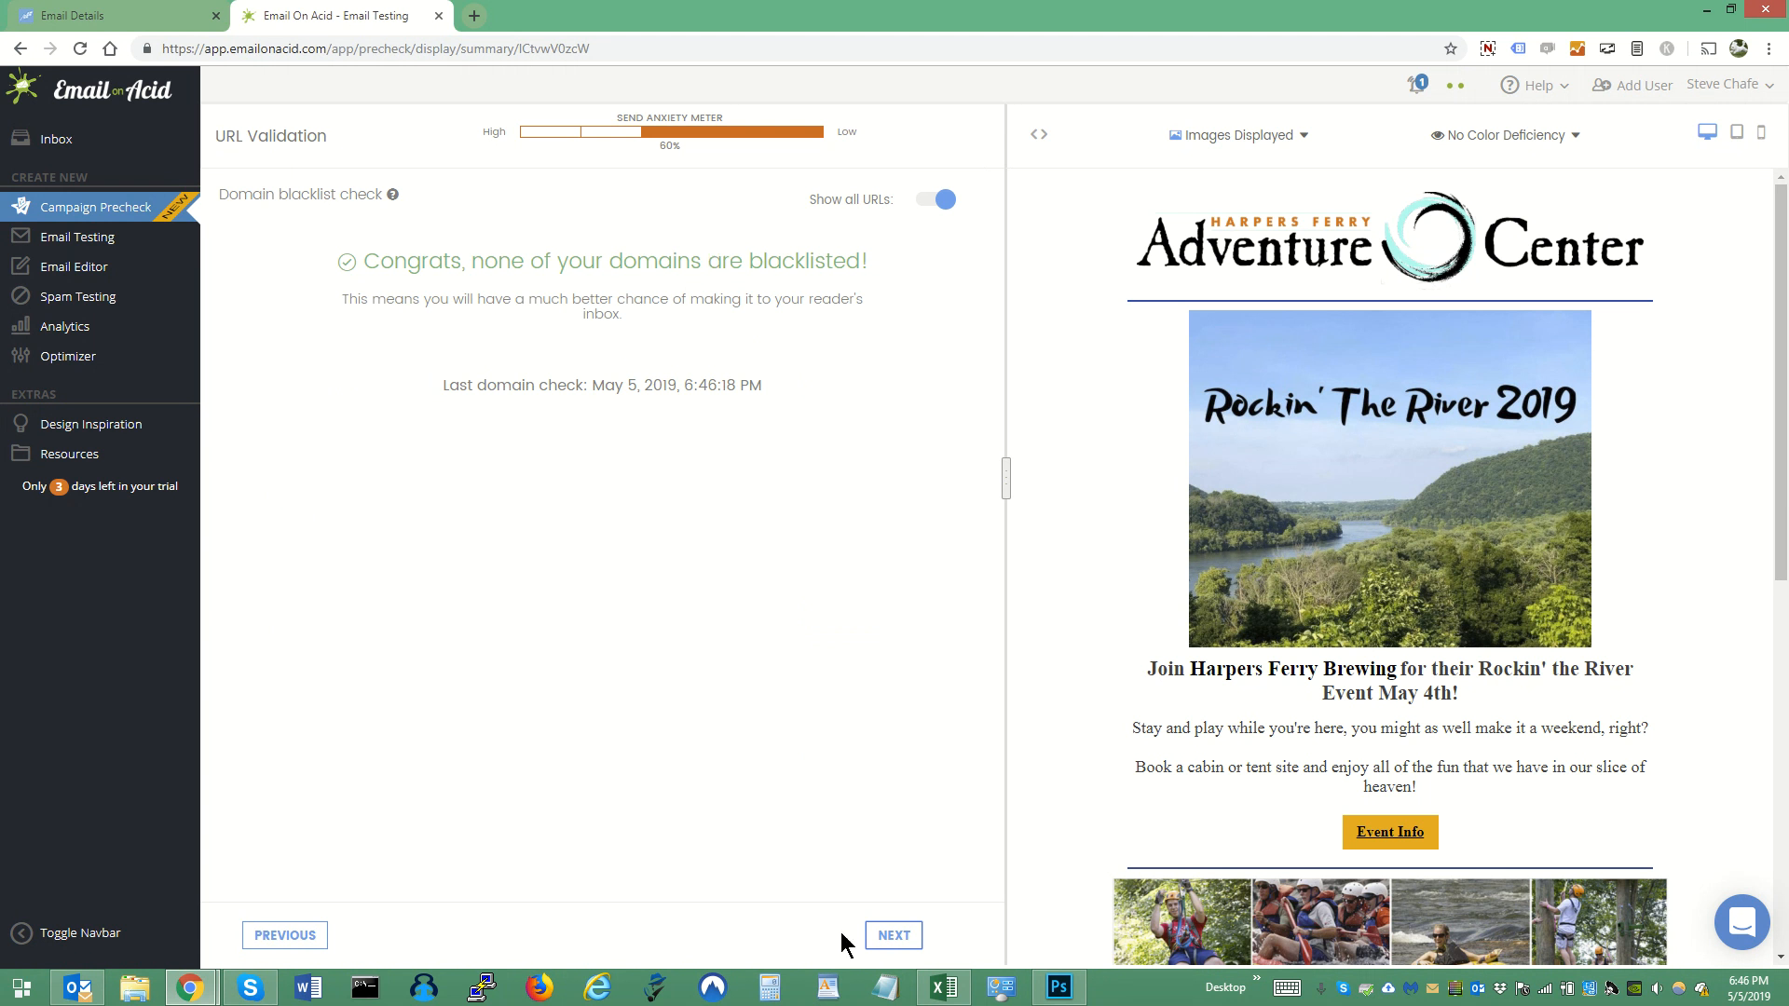
left_click(896, 937)
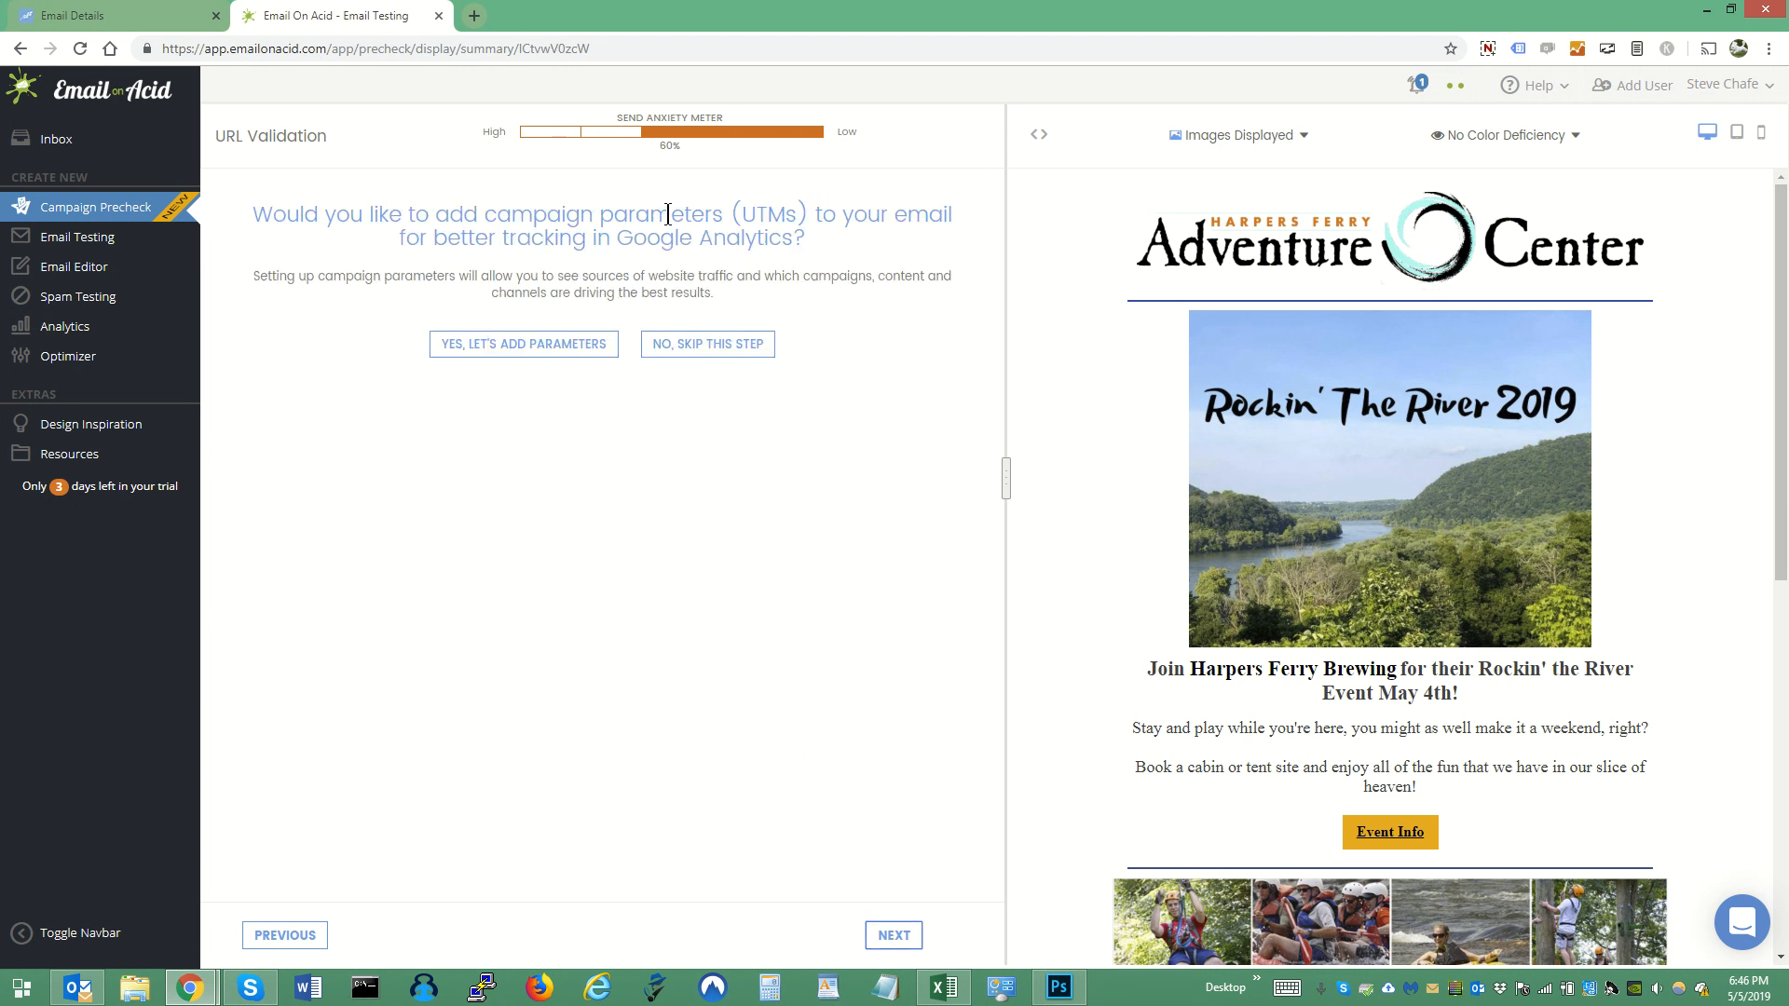
left_click(557, 351)
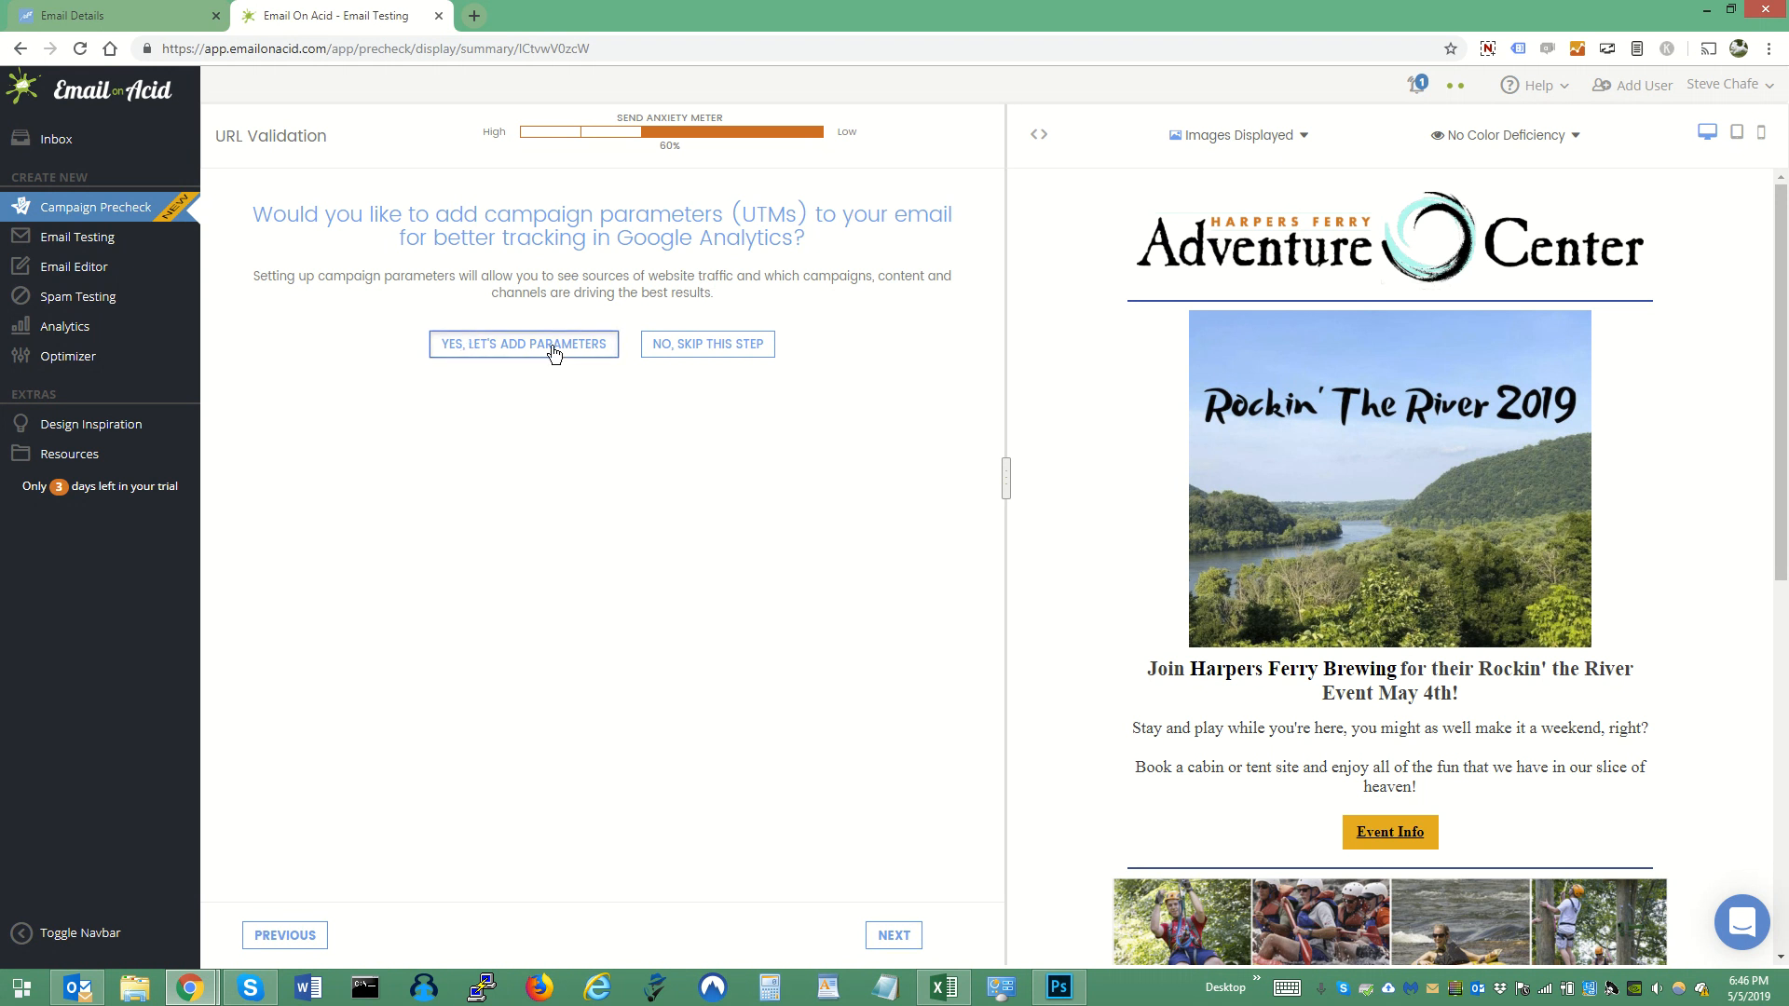
- Enter "HFAC Email List" as the Campaign Source in the recommended parameters
left_click(376, 394)
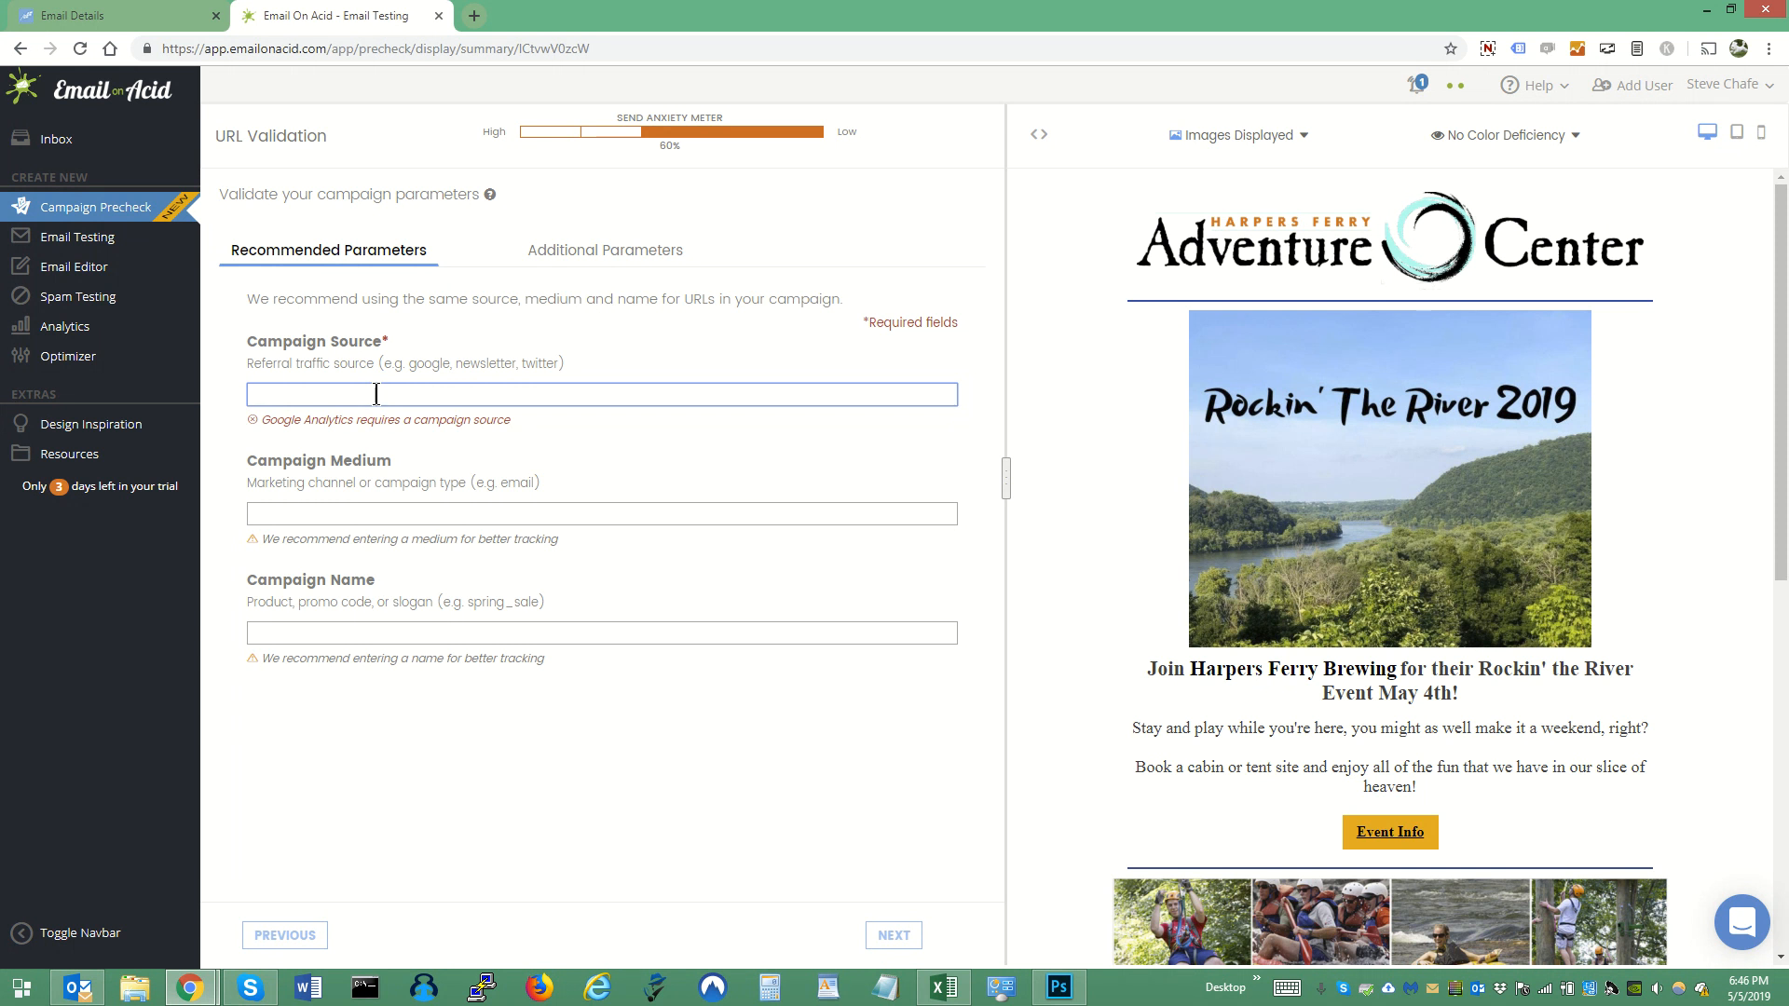
type("news")
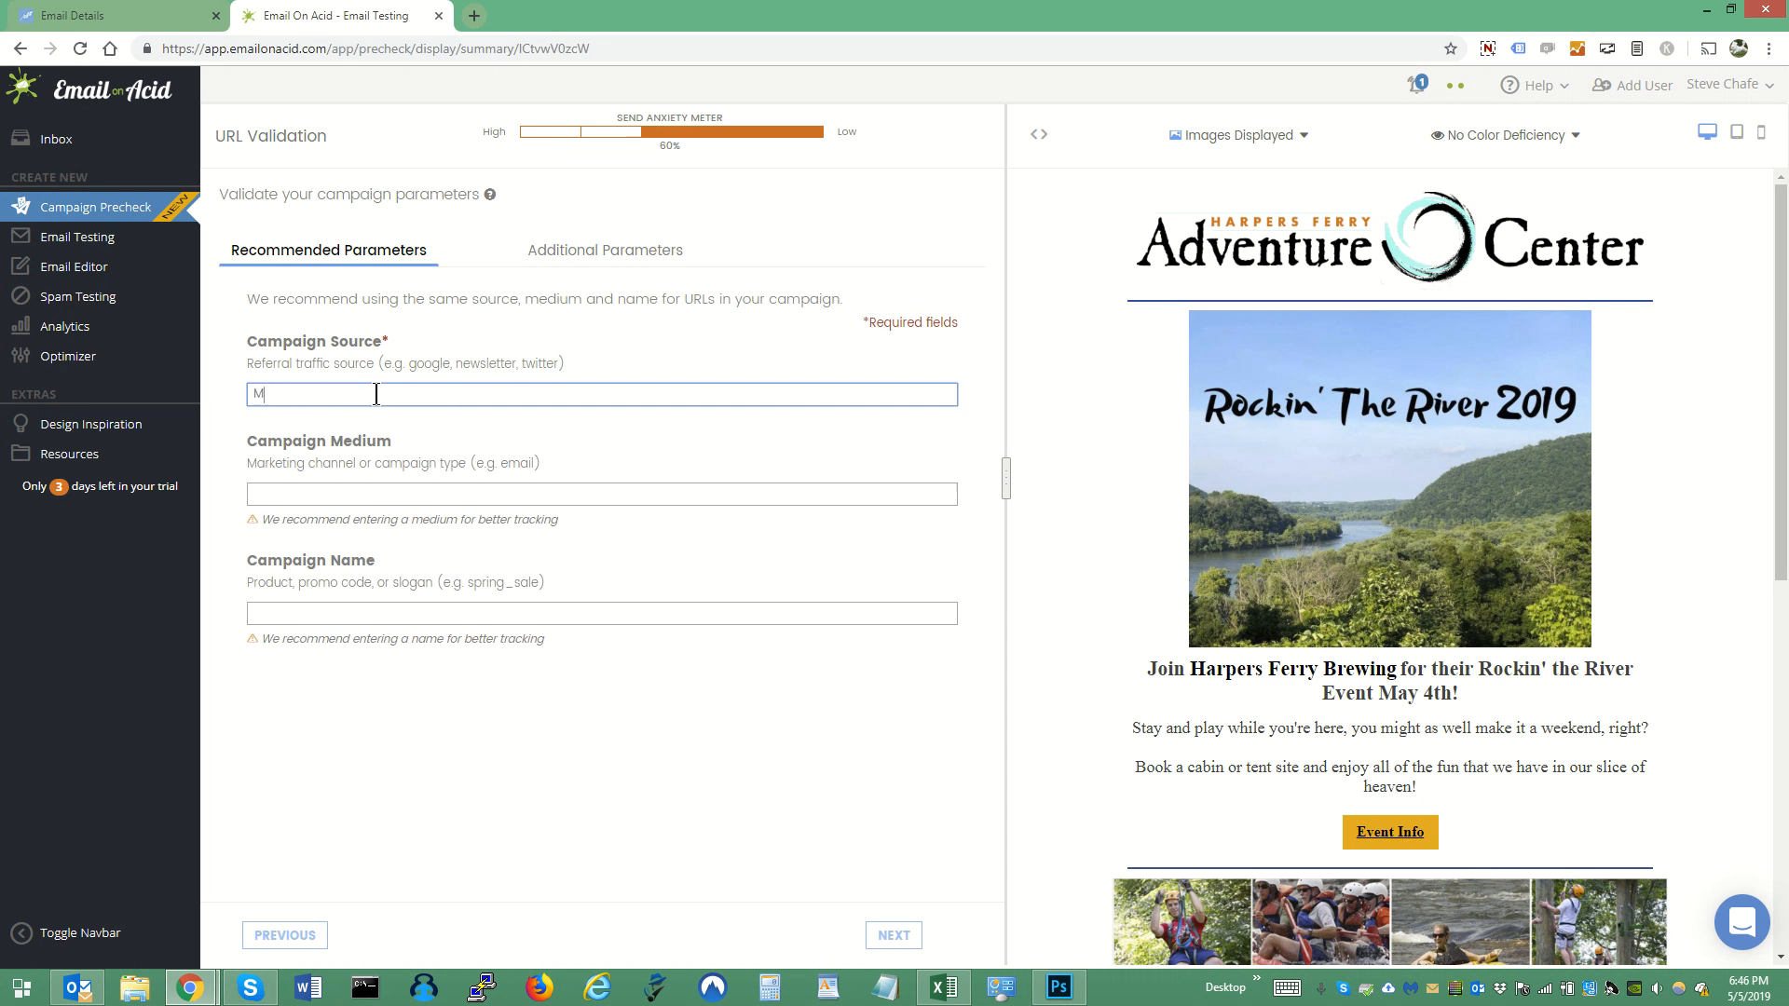
key("BackSpace")
key("BackSpace")
key("BackSpace")
key("BackSpace")
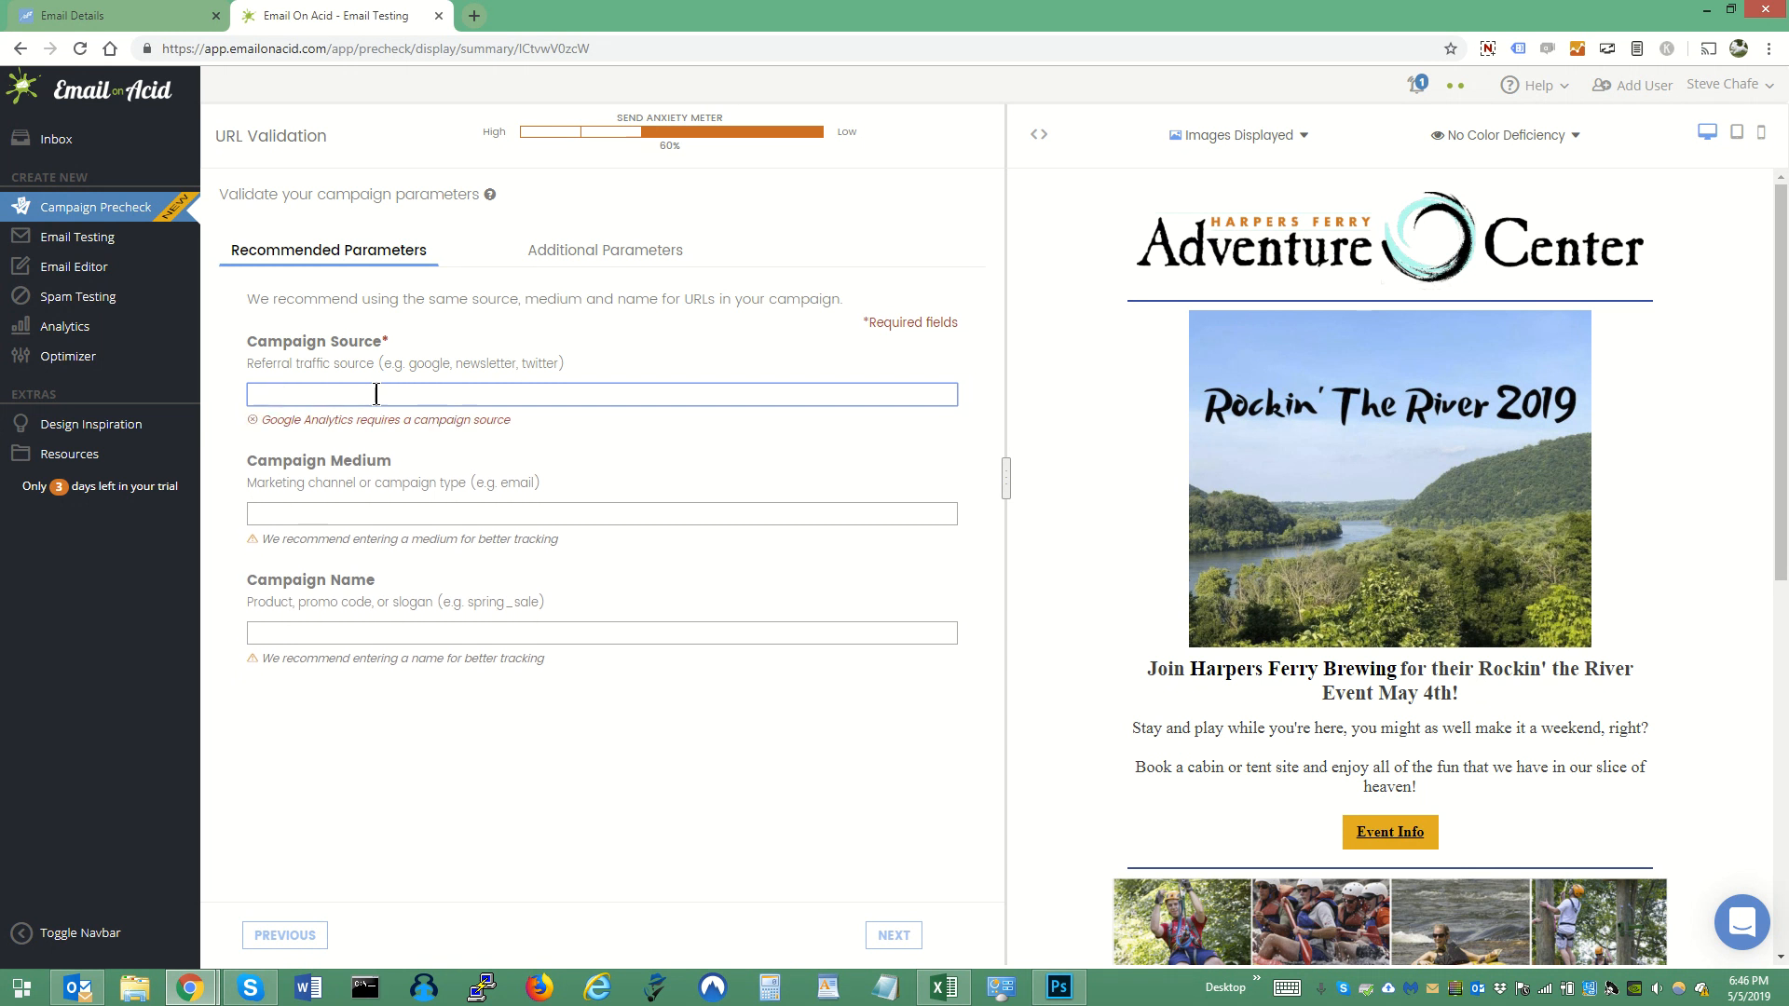
type("HFAC Email List")
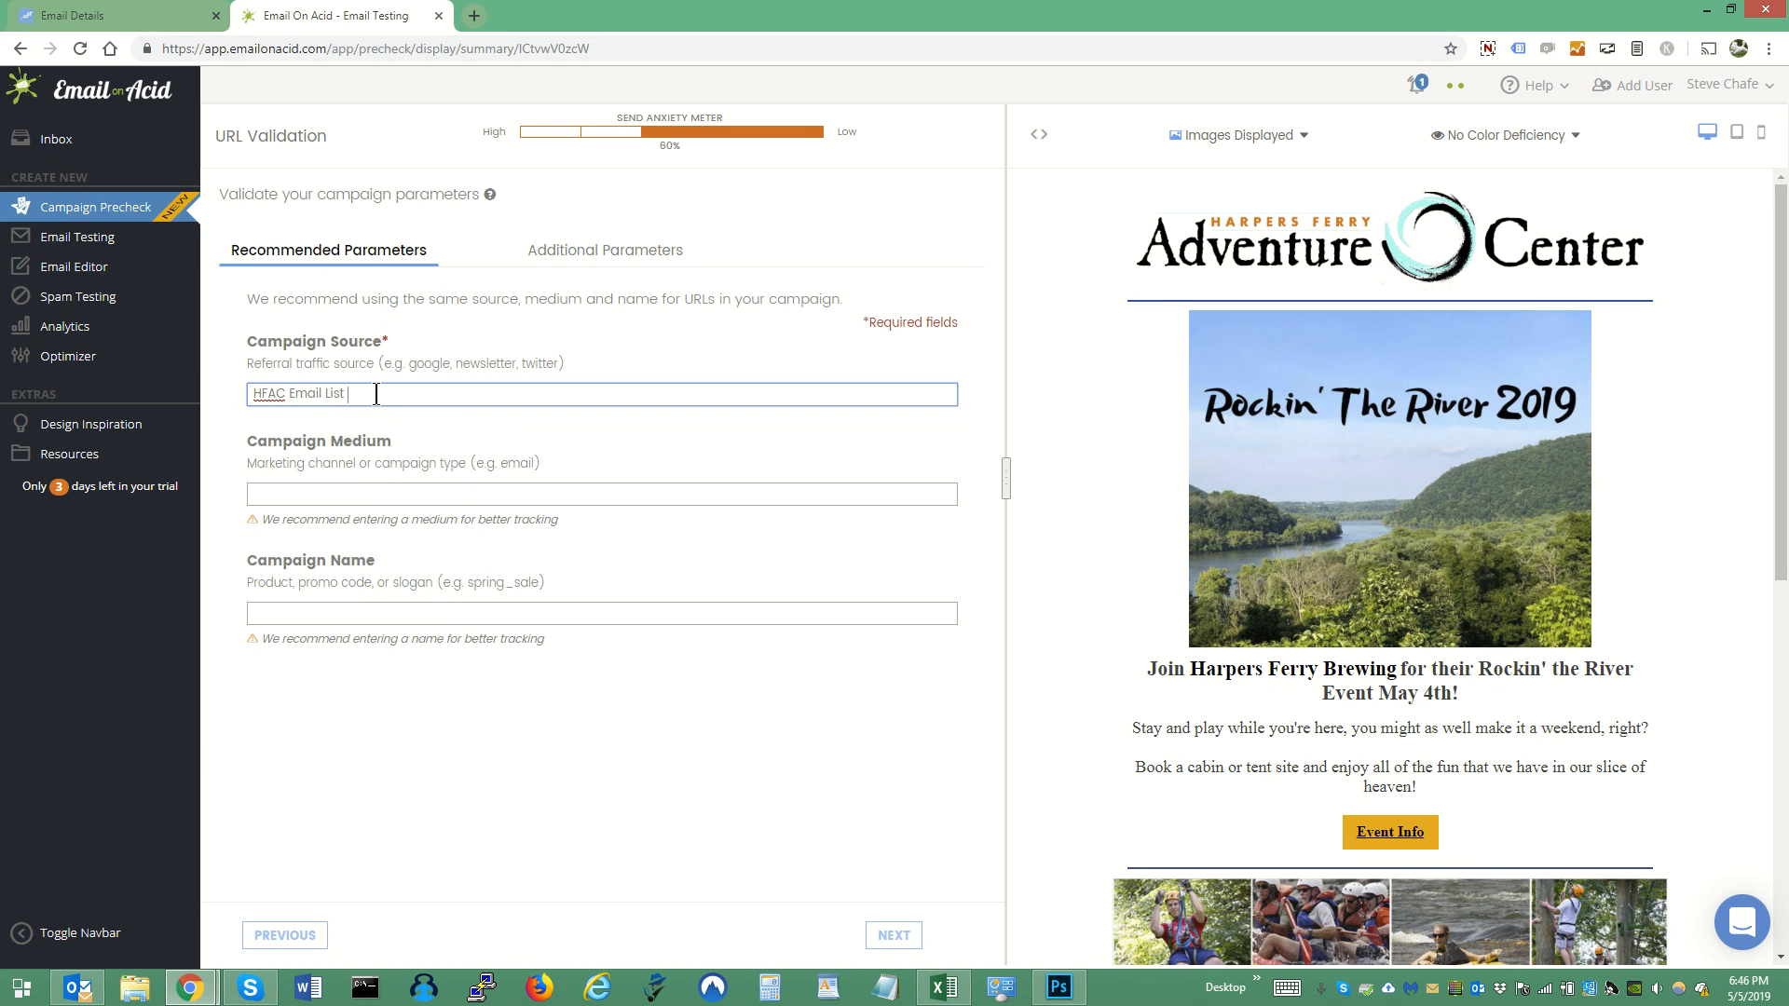
- Enter "email" as the Campaign Medium and "rockin the river" as the Campaign Name, and proceed to Image Validation
key("Tab")
type("email")
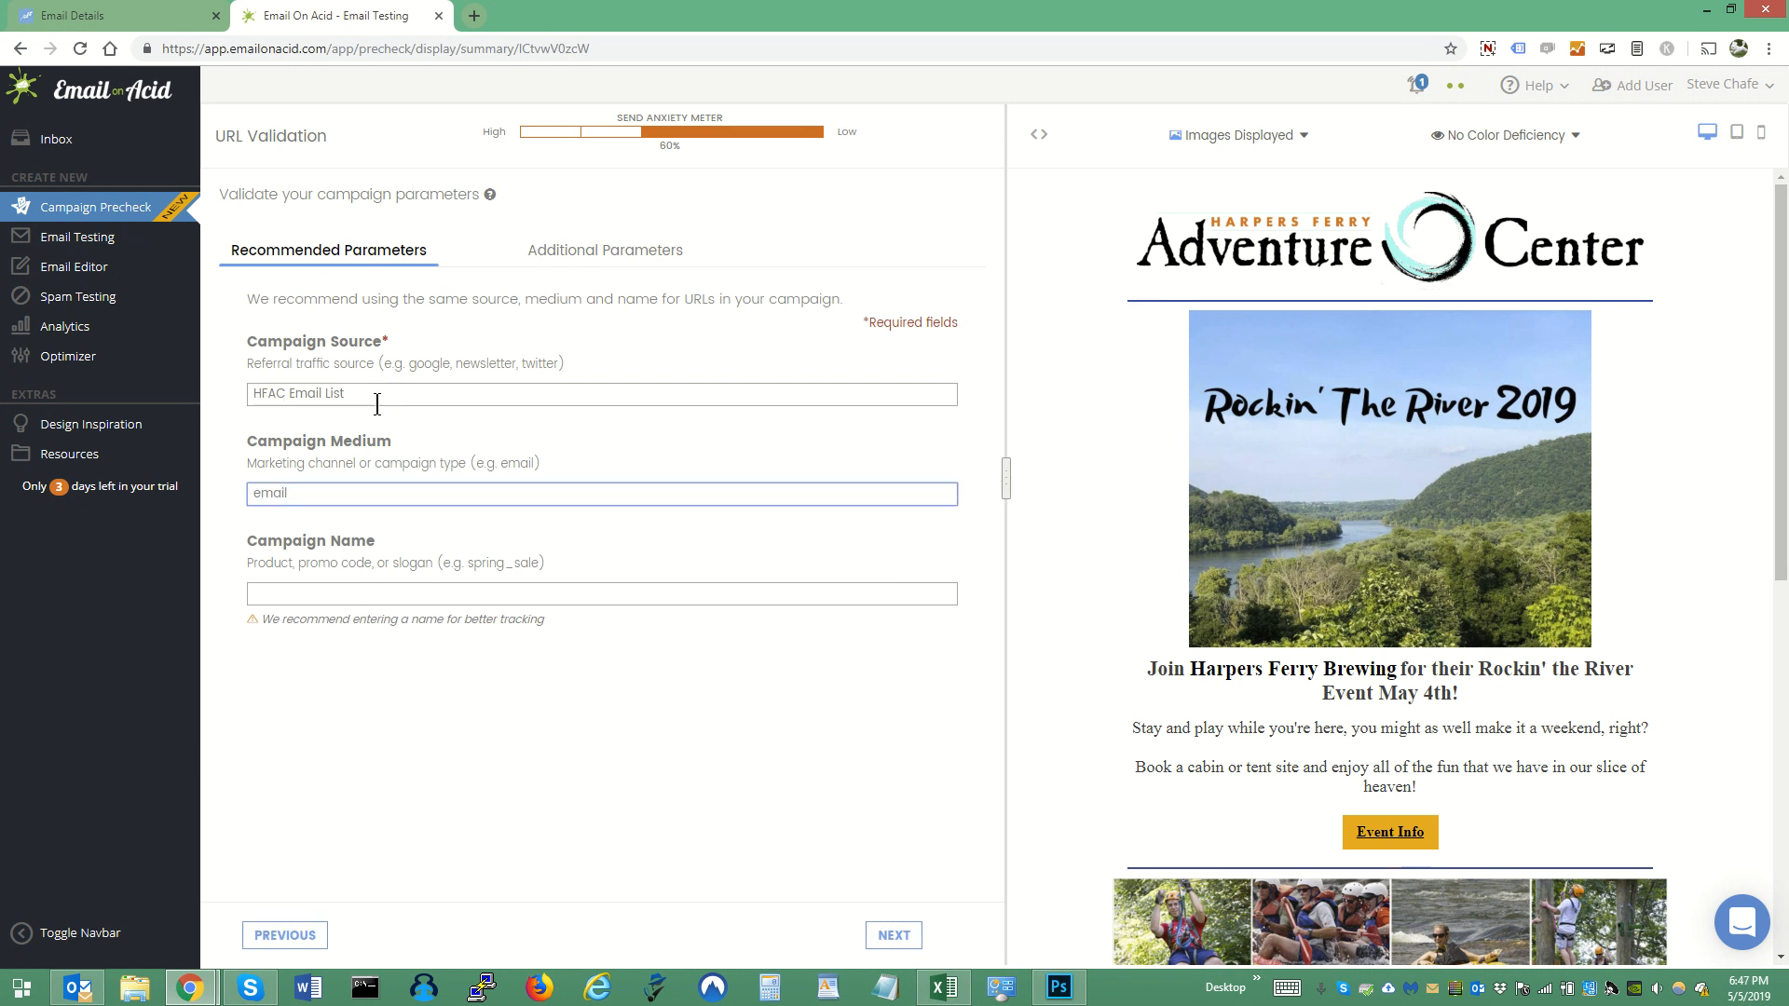
left_click(424, 587)
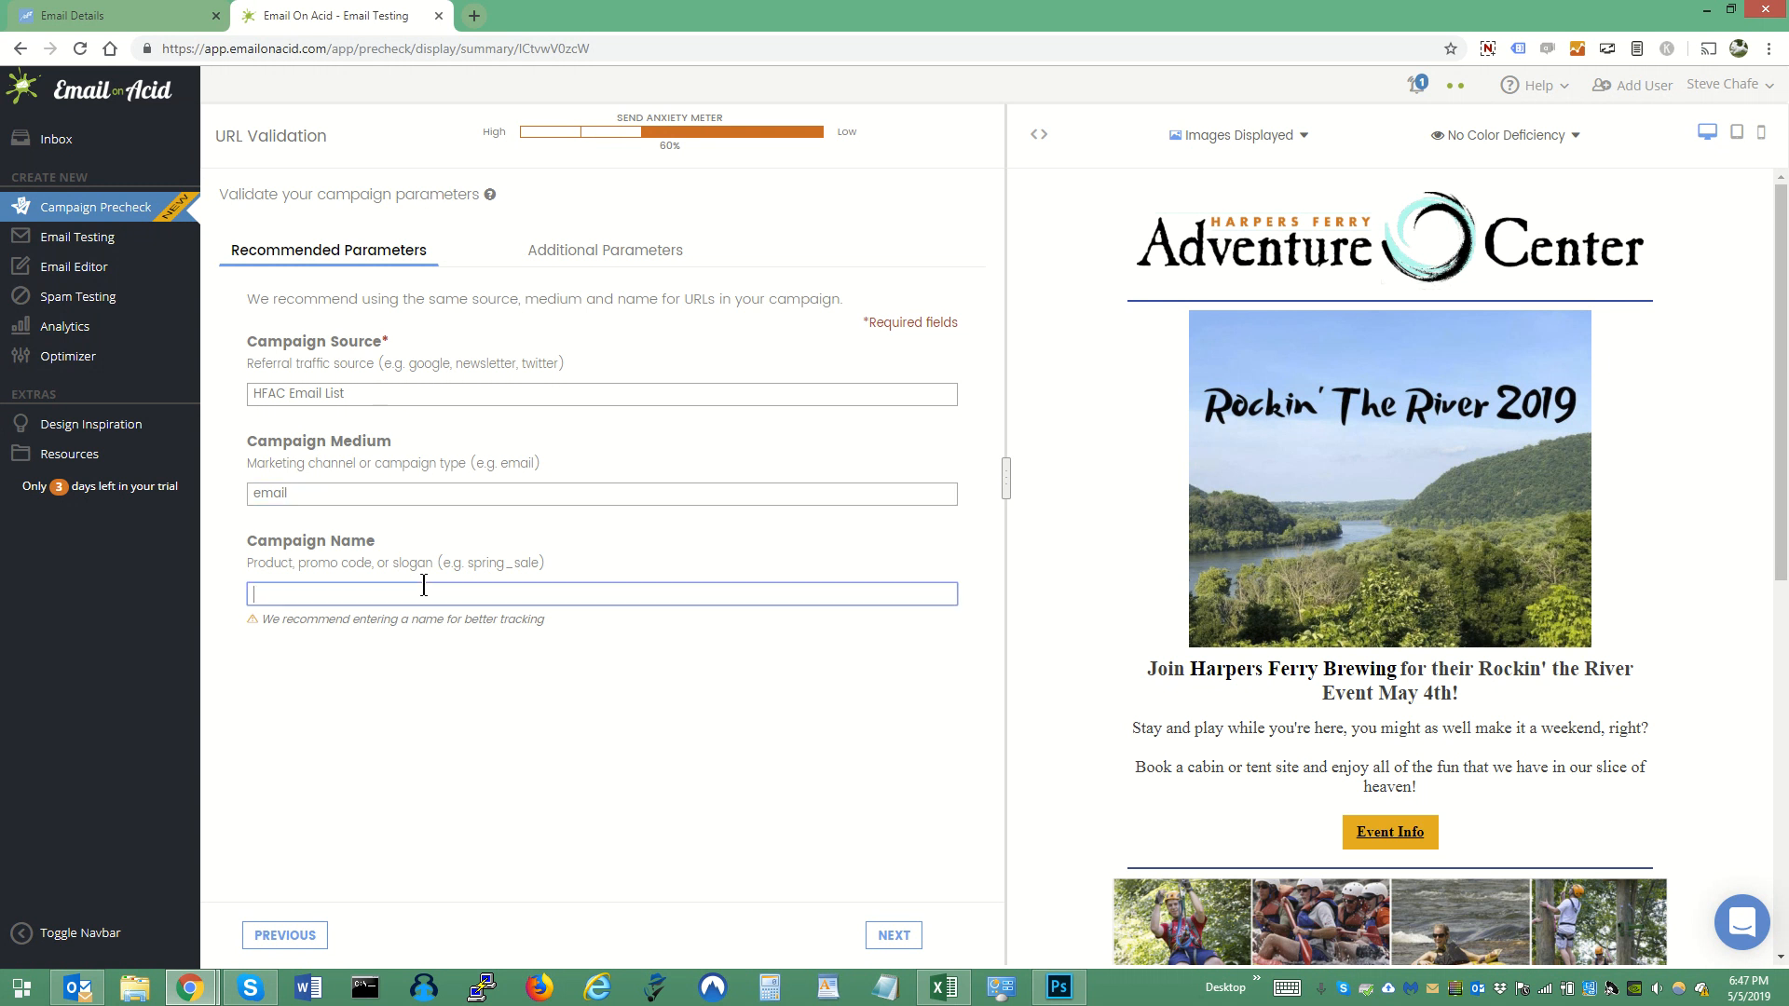
type("roc")
key("BackSpace")
key("BackSpace")
type("ockin the river ")
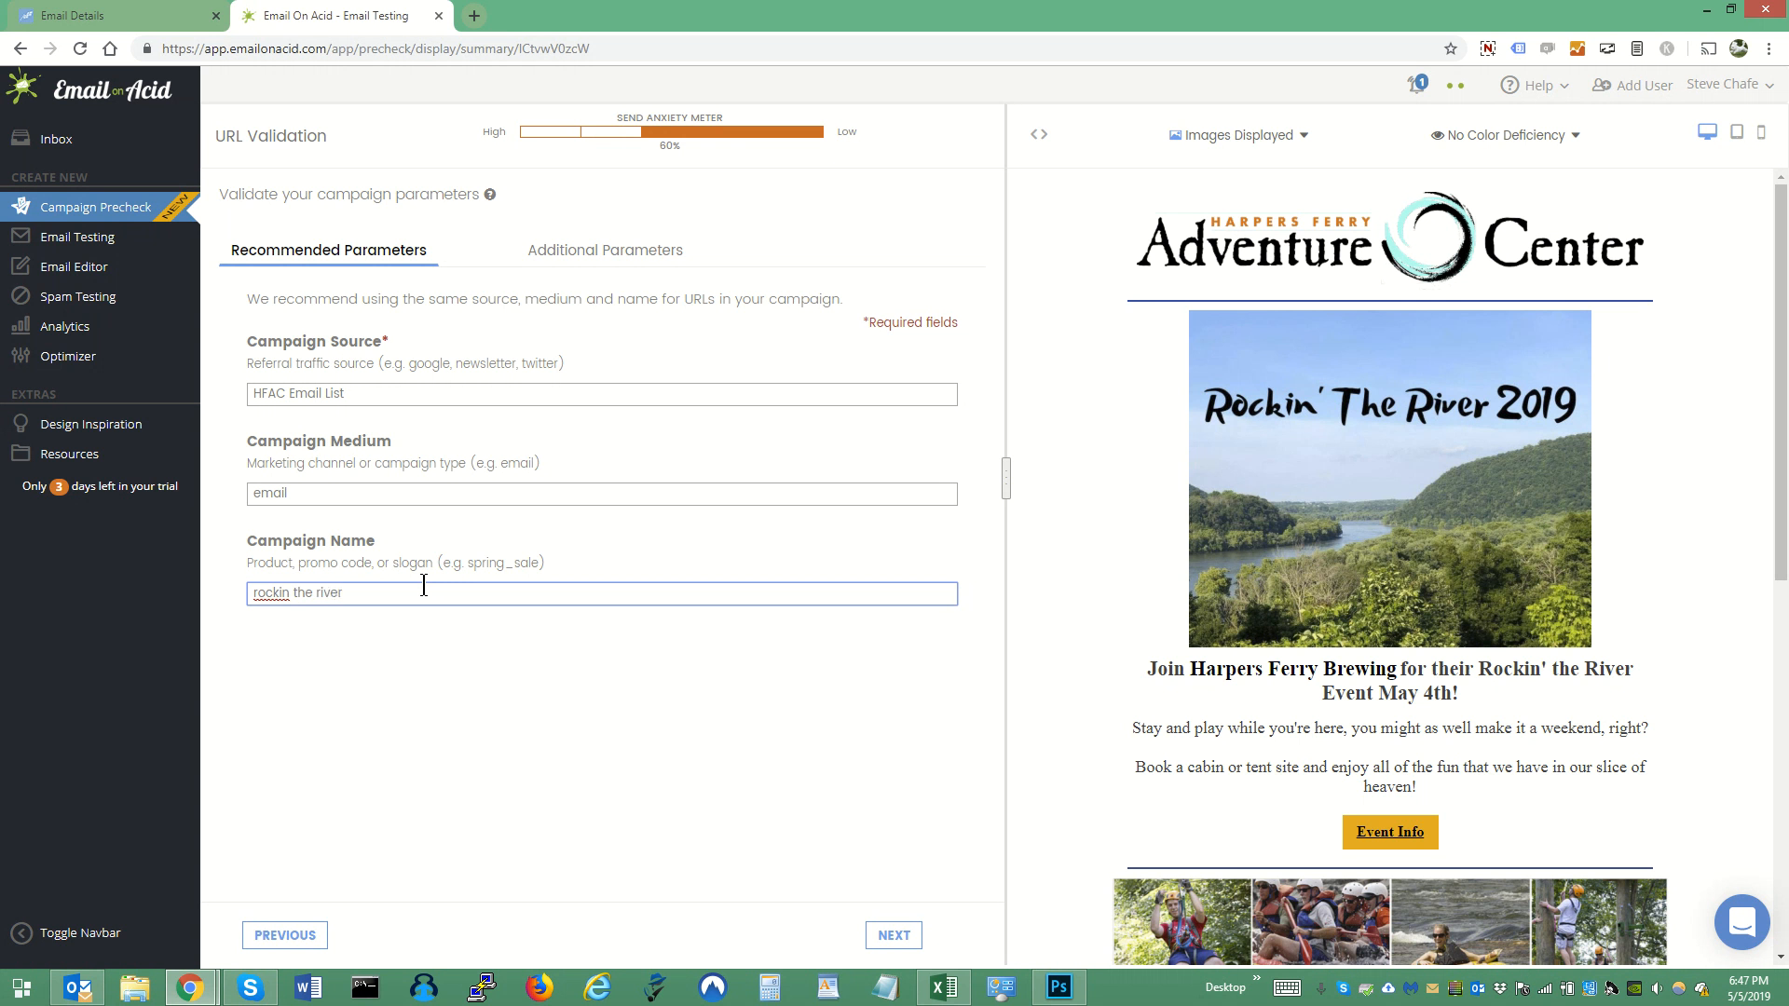
type("v")
left_click(896, 937)
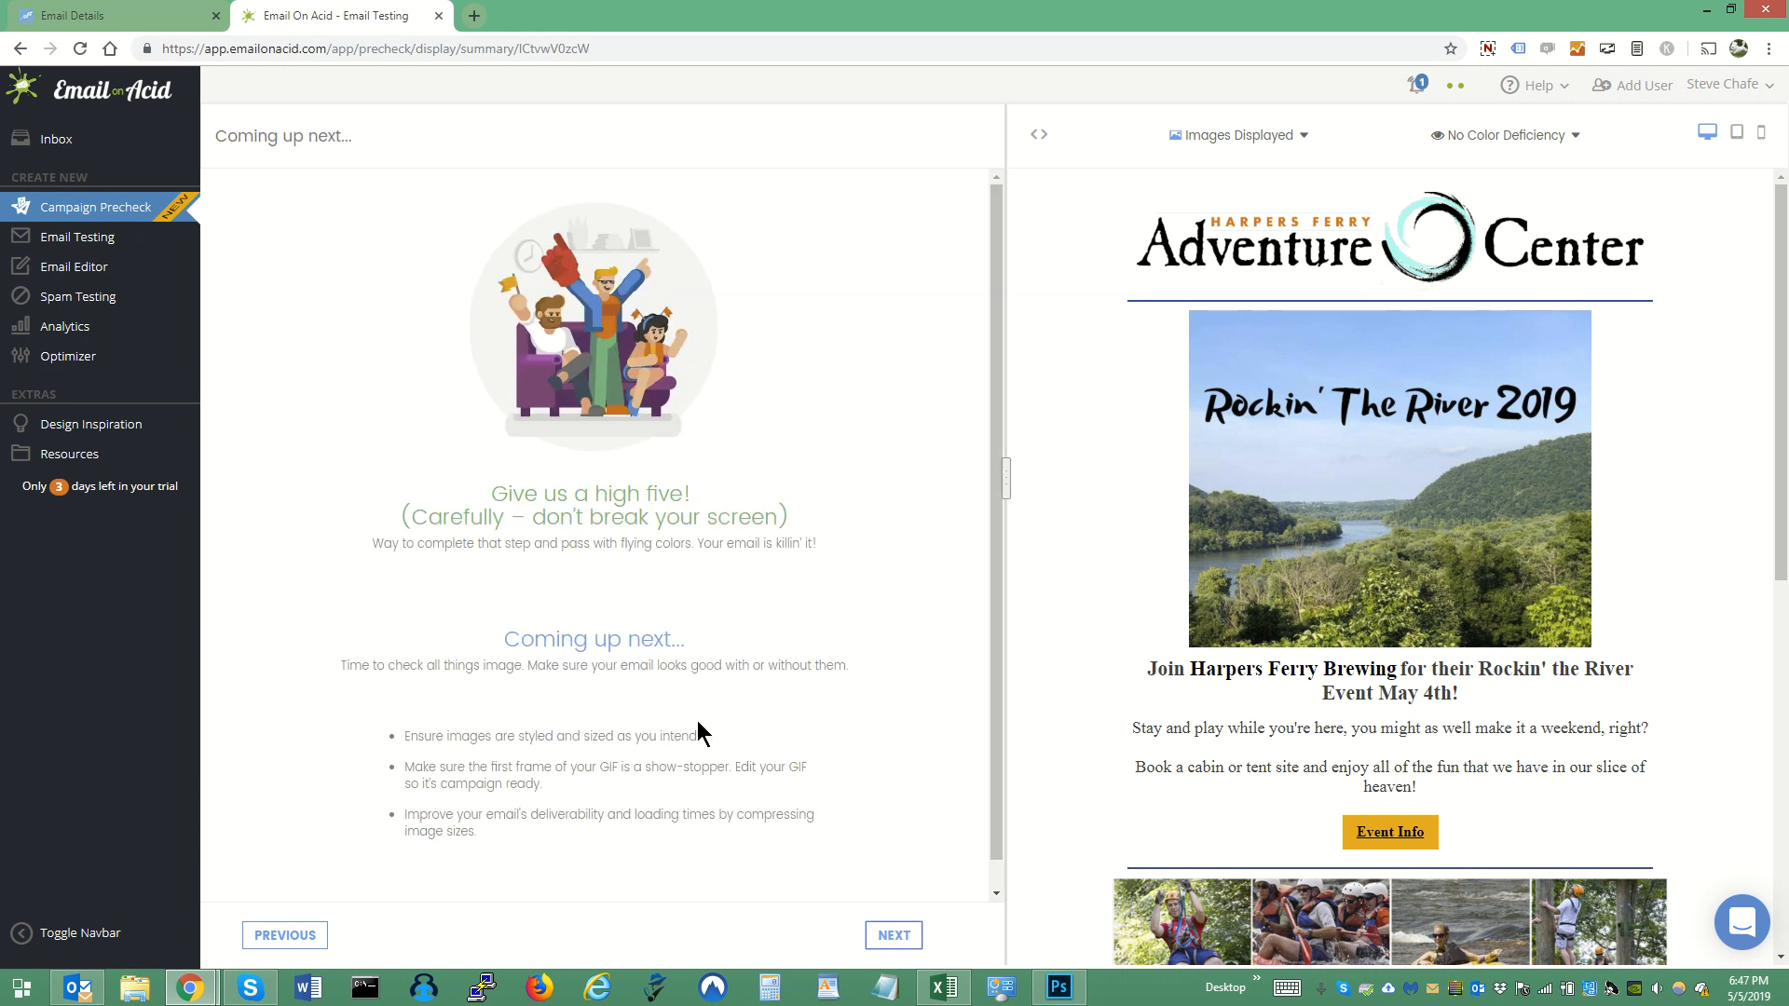
left_click(902, 937)
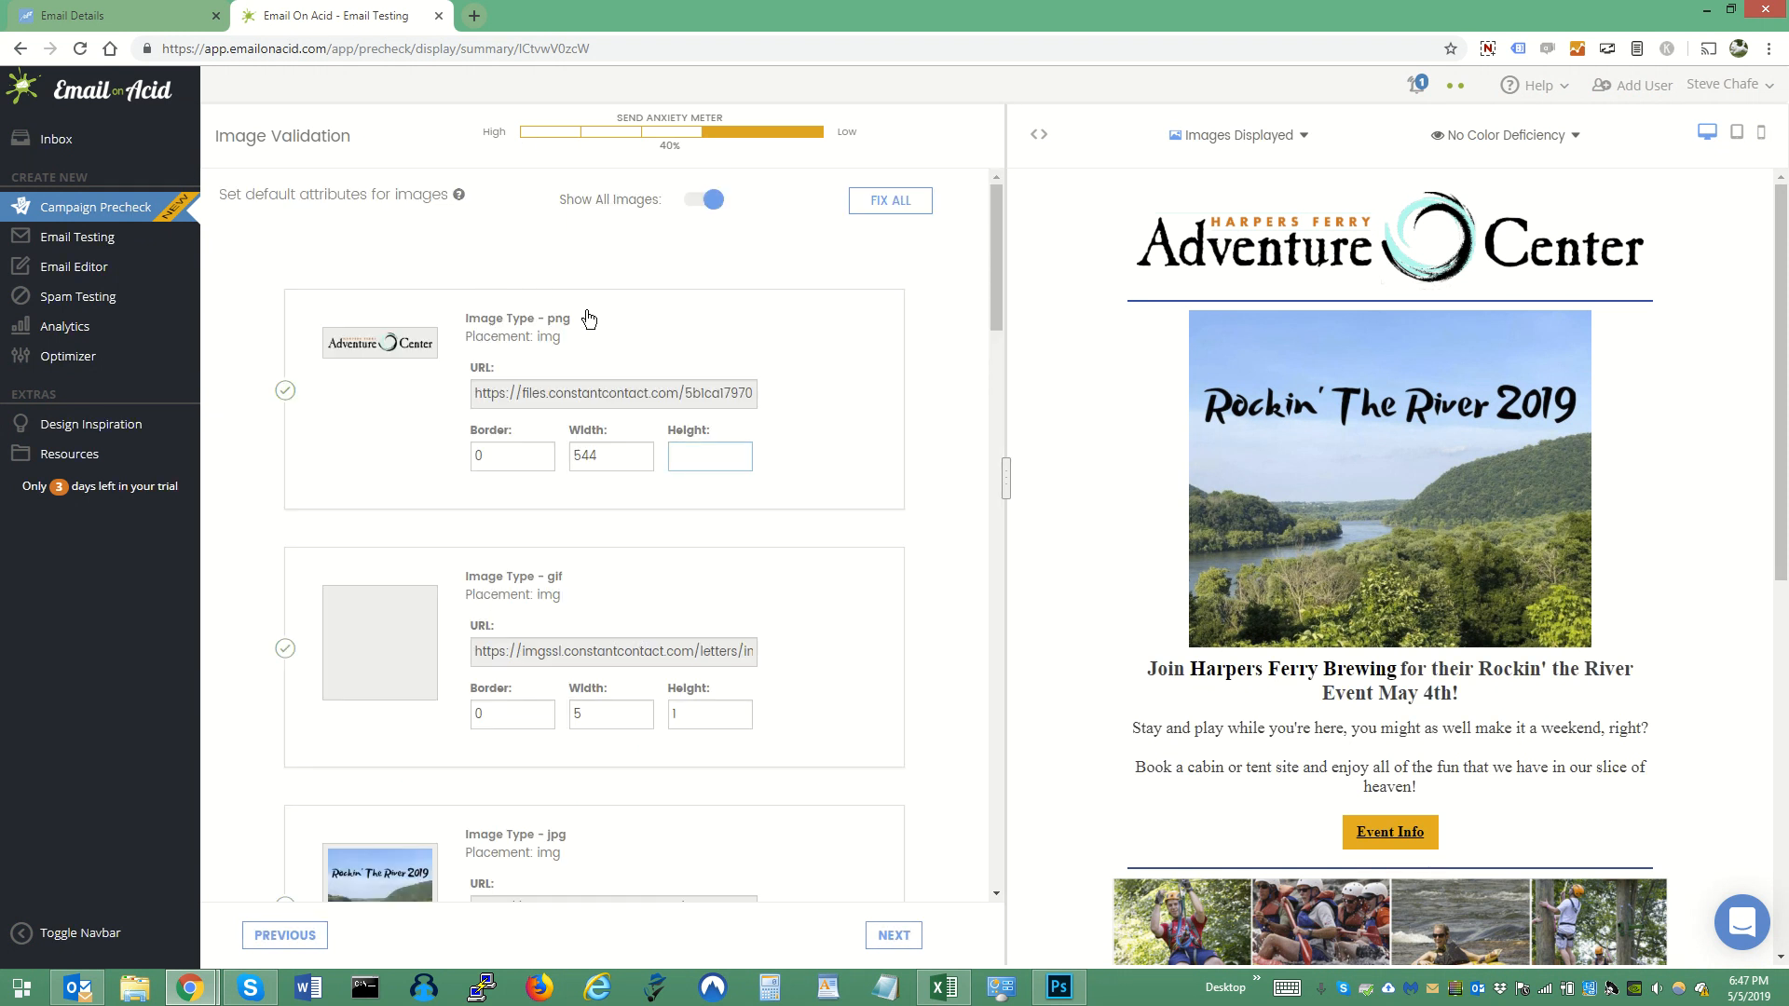
- Try a border of 1 on the Adventure Center logo image and reset it to 0
double_click(503, 456)
type("1")
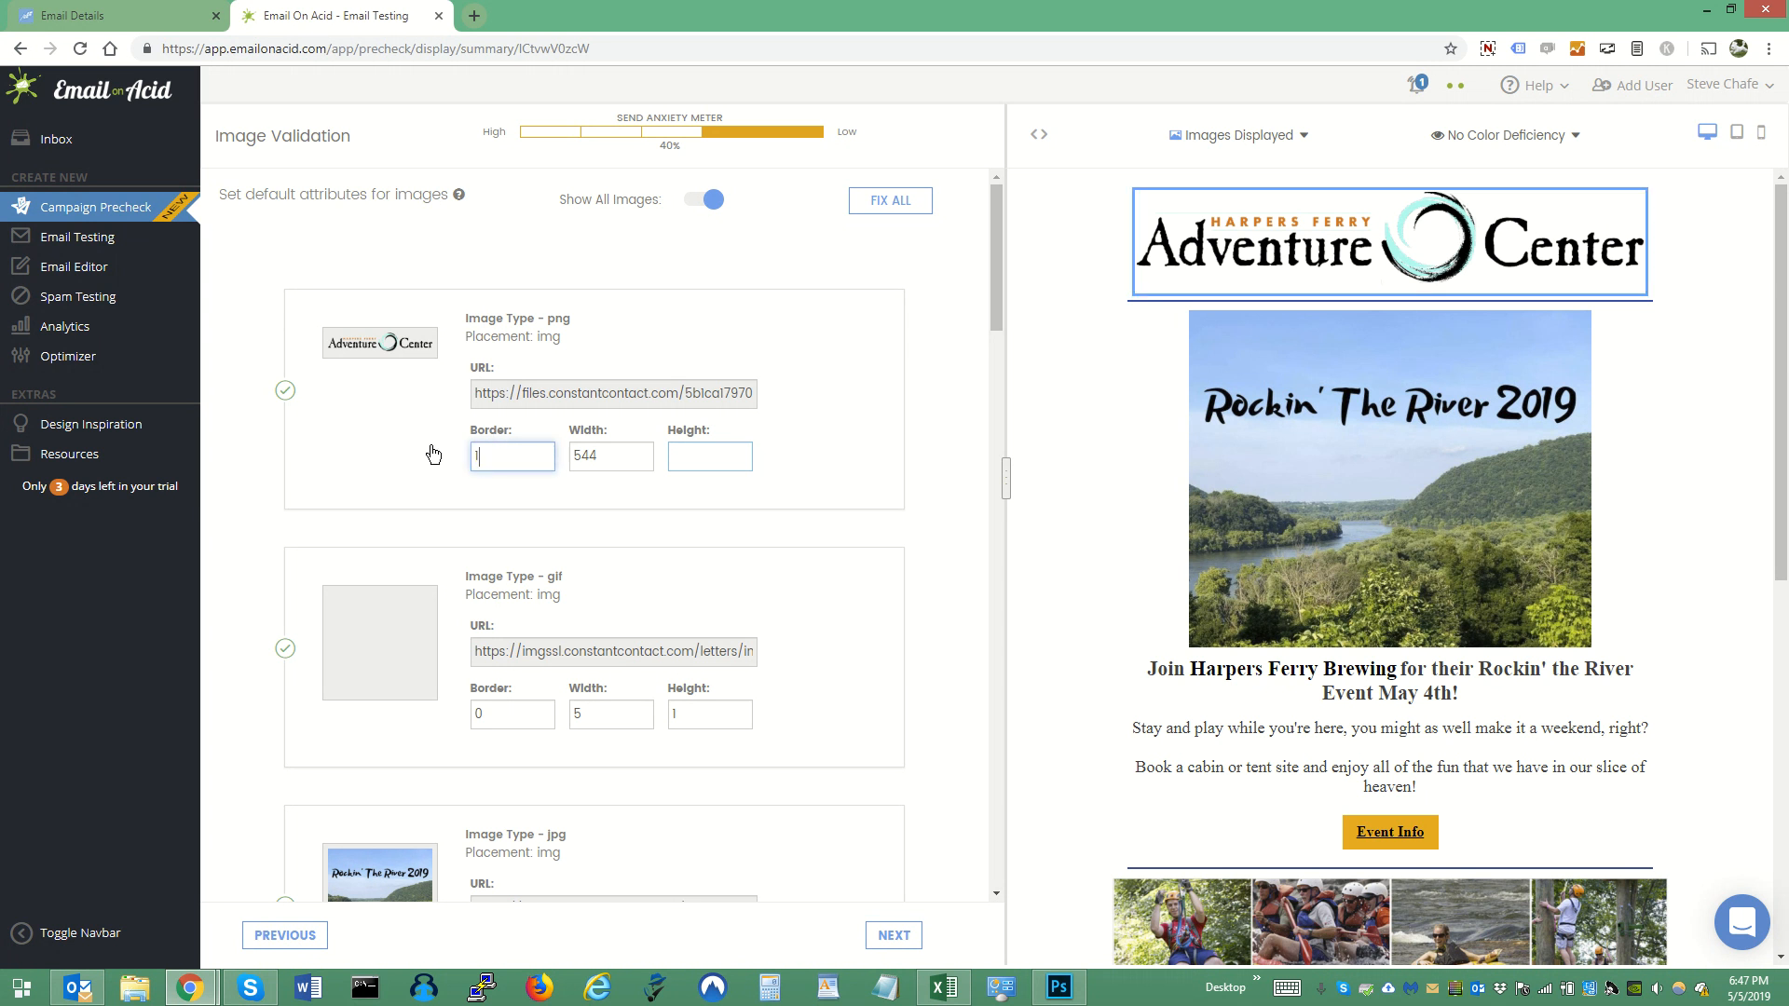
left_click(969, 460)
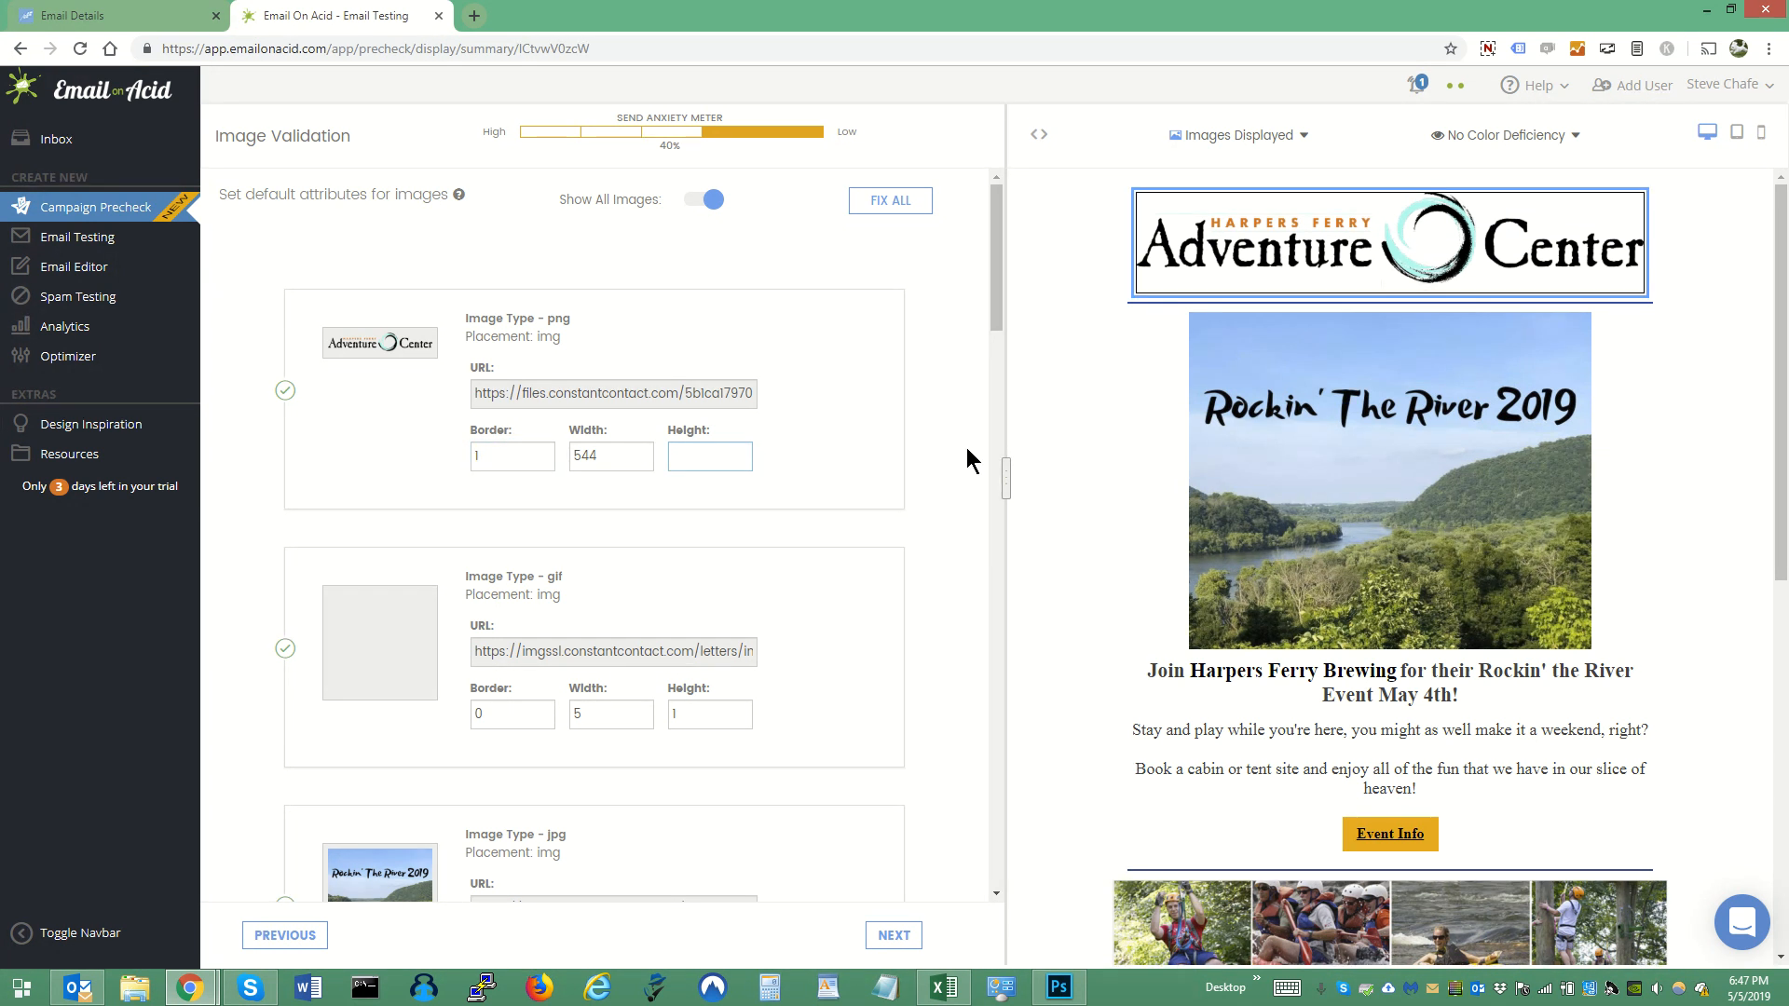
left_click(488, 457)
type("0")
left_click(972, 454)
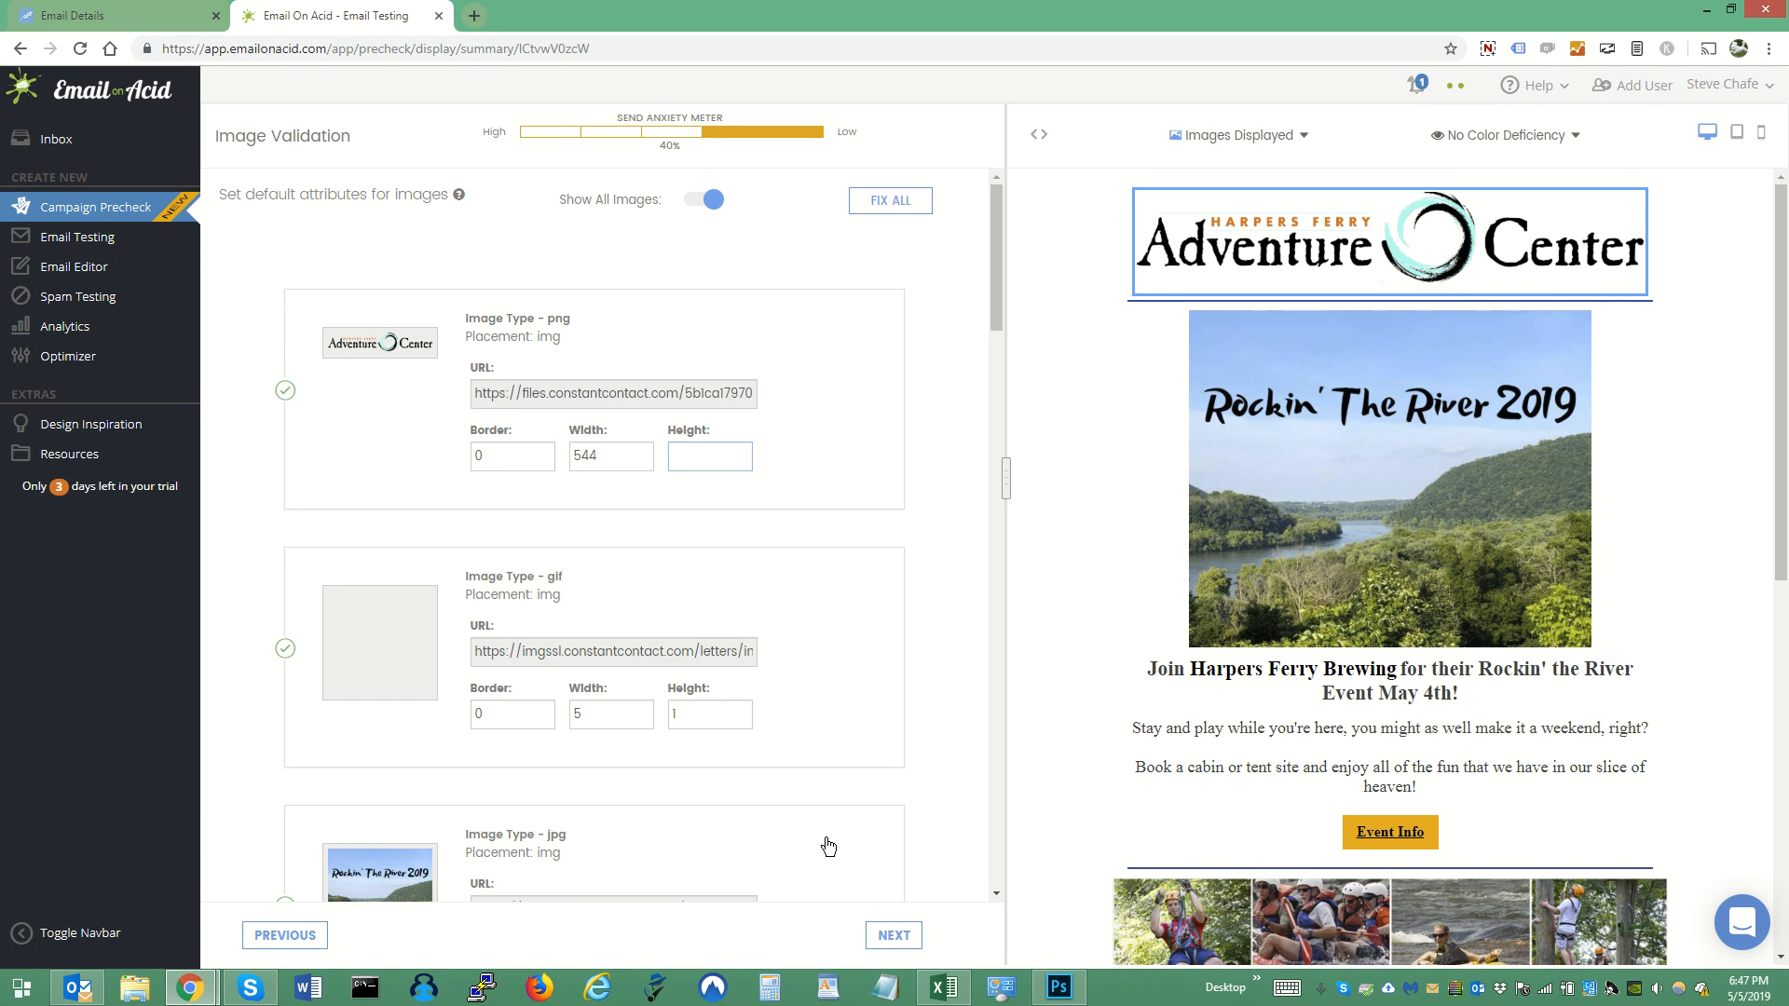
- Review the images' default attributes and proceed through the GIF first-frame check to the image size optimization
scroll(826, 842, "down", 3)
scroll(827, 844, "down", 3)
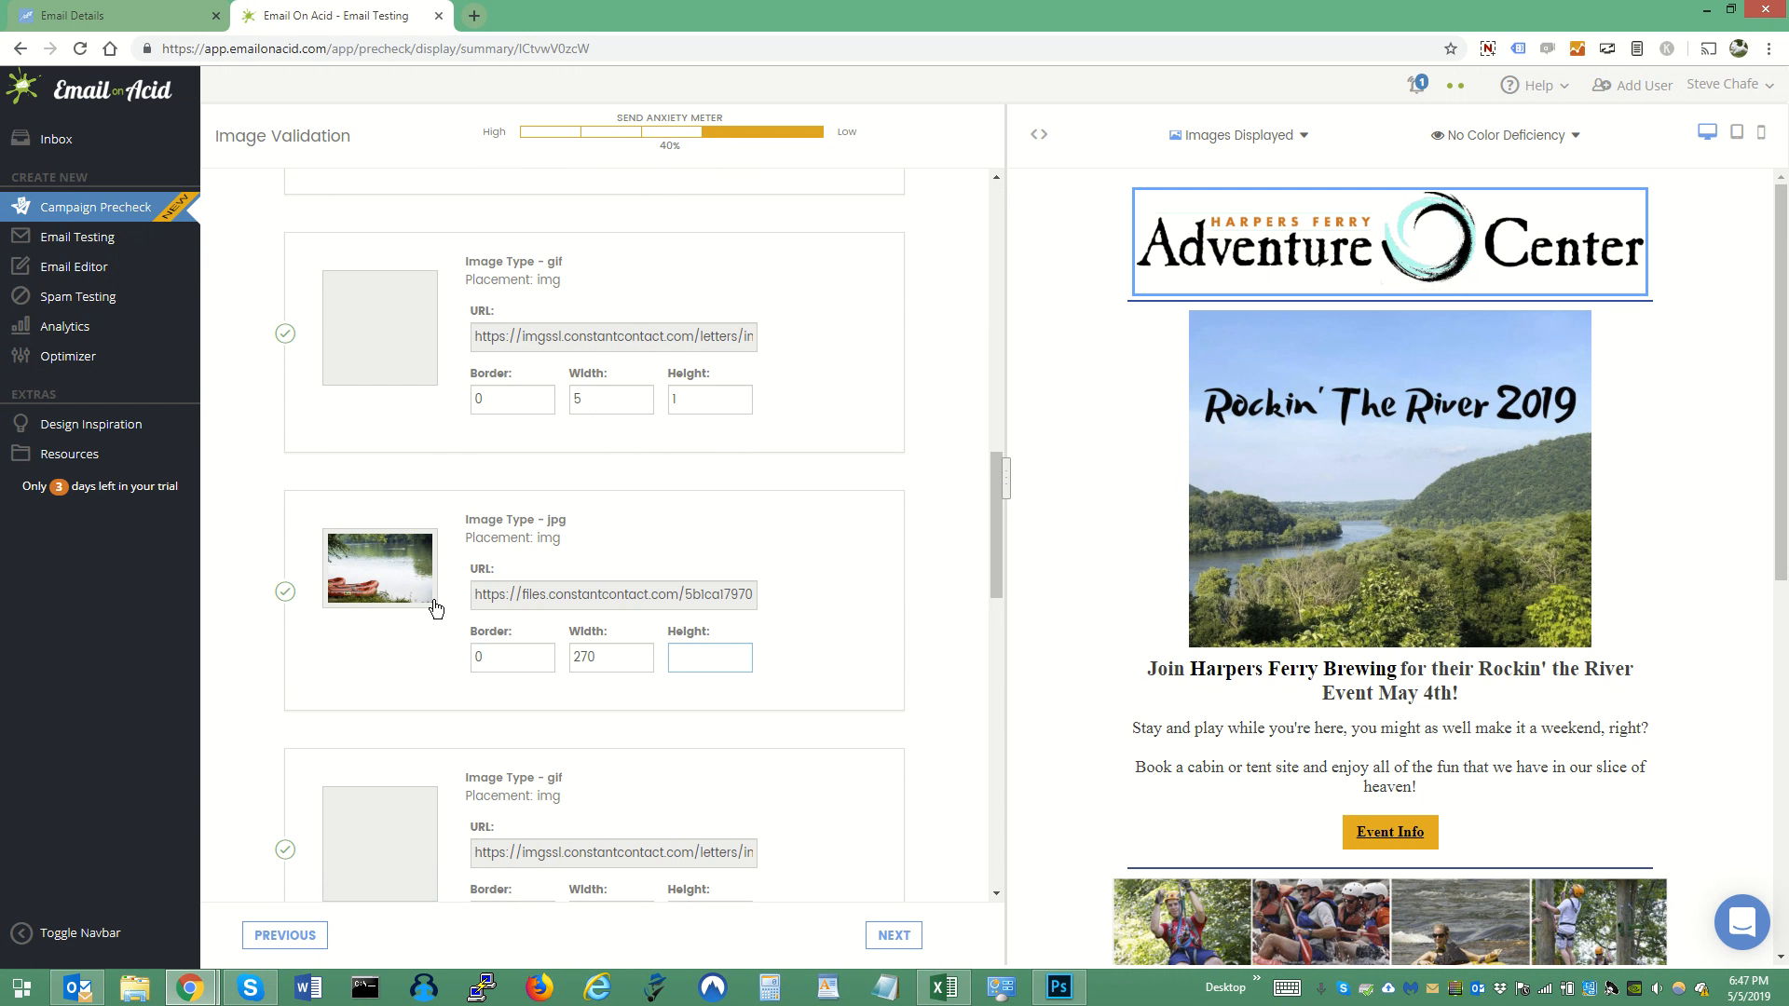
left_click(892, 935)
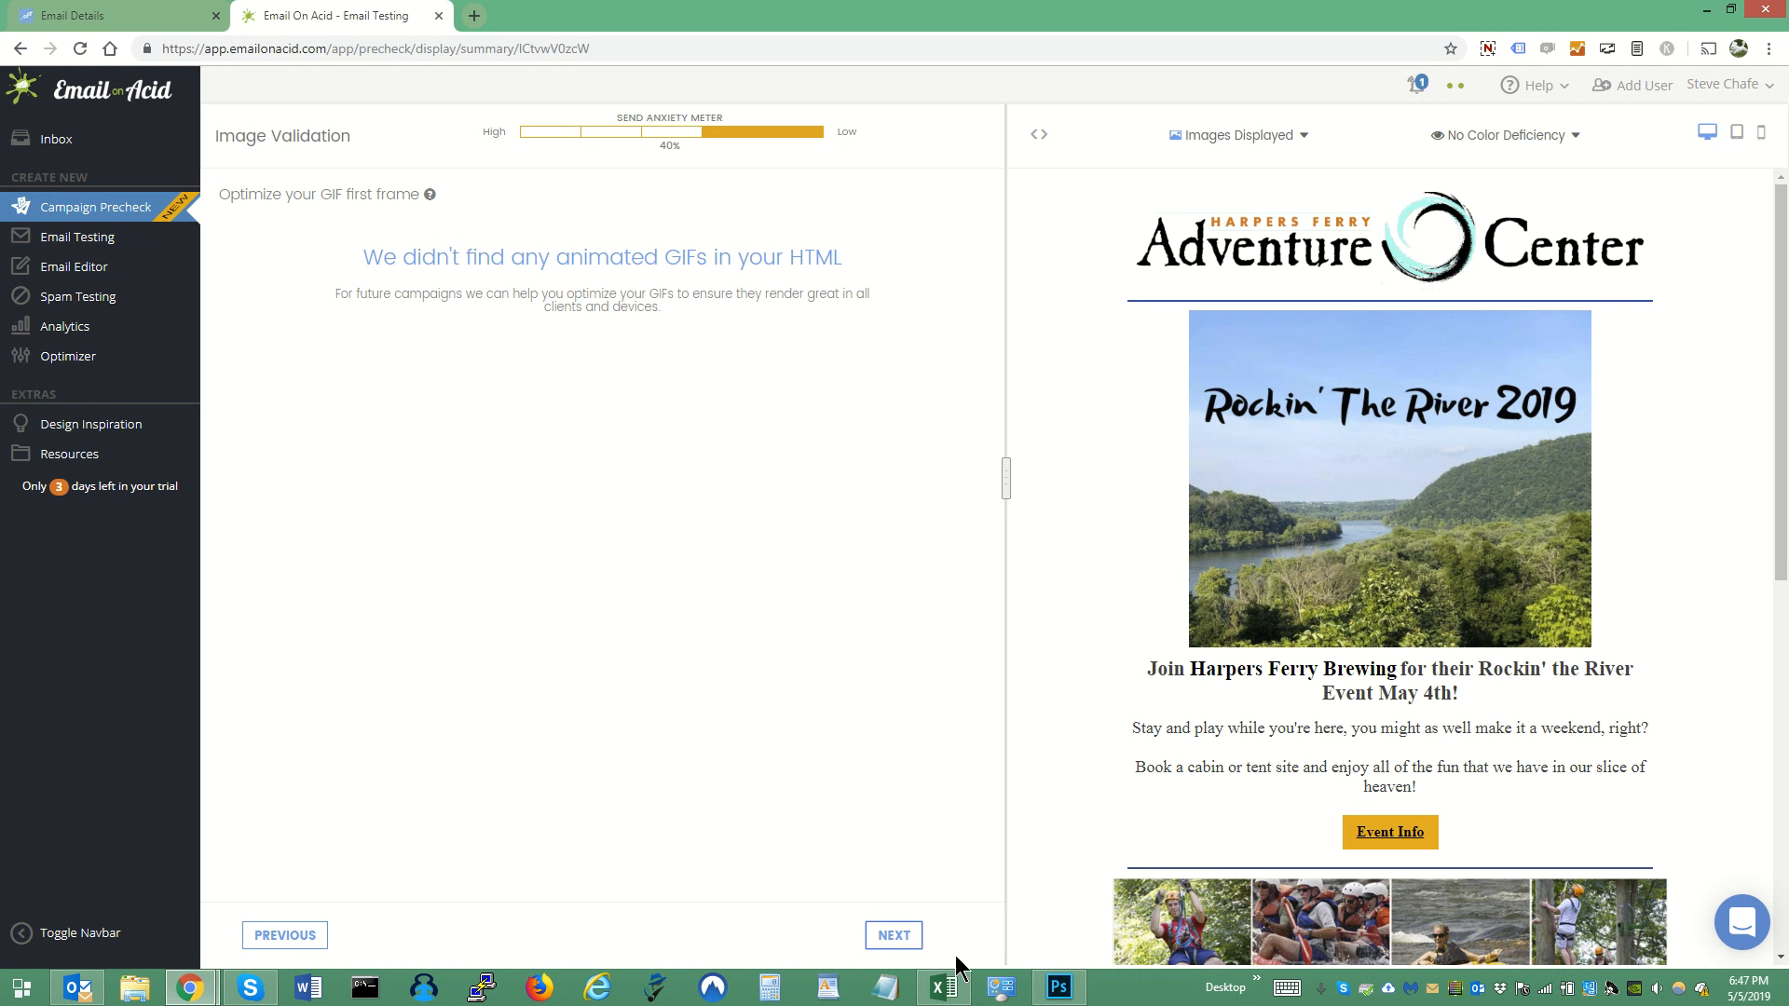
left_click(888, 937)
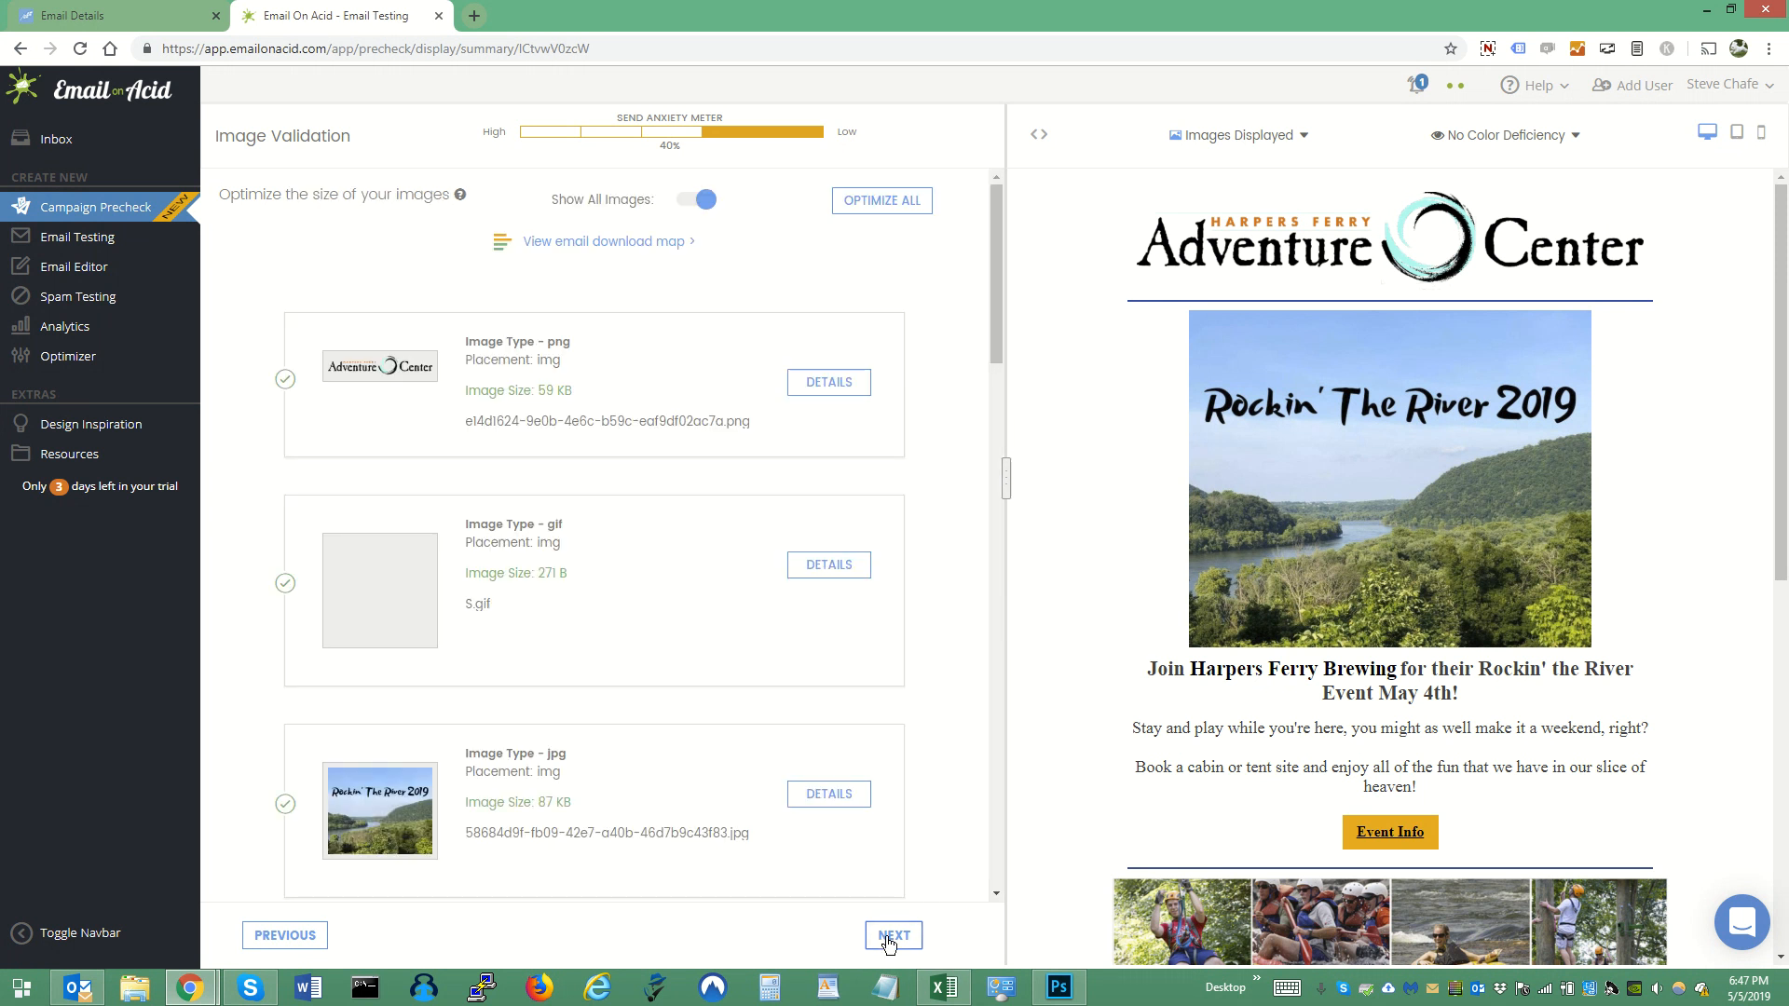
- Show the email download map and review the file sizes of the email's images
left_click(637, 248)
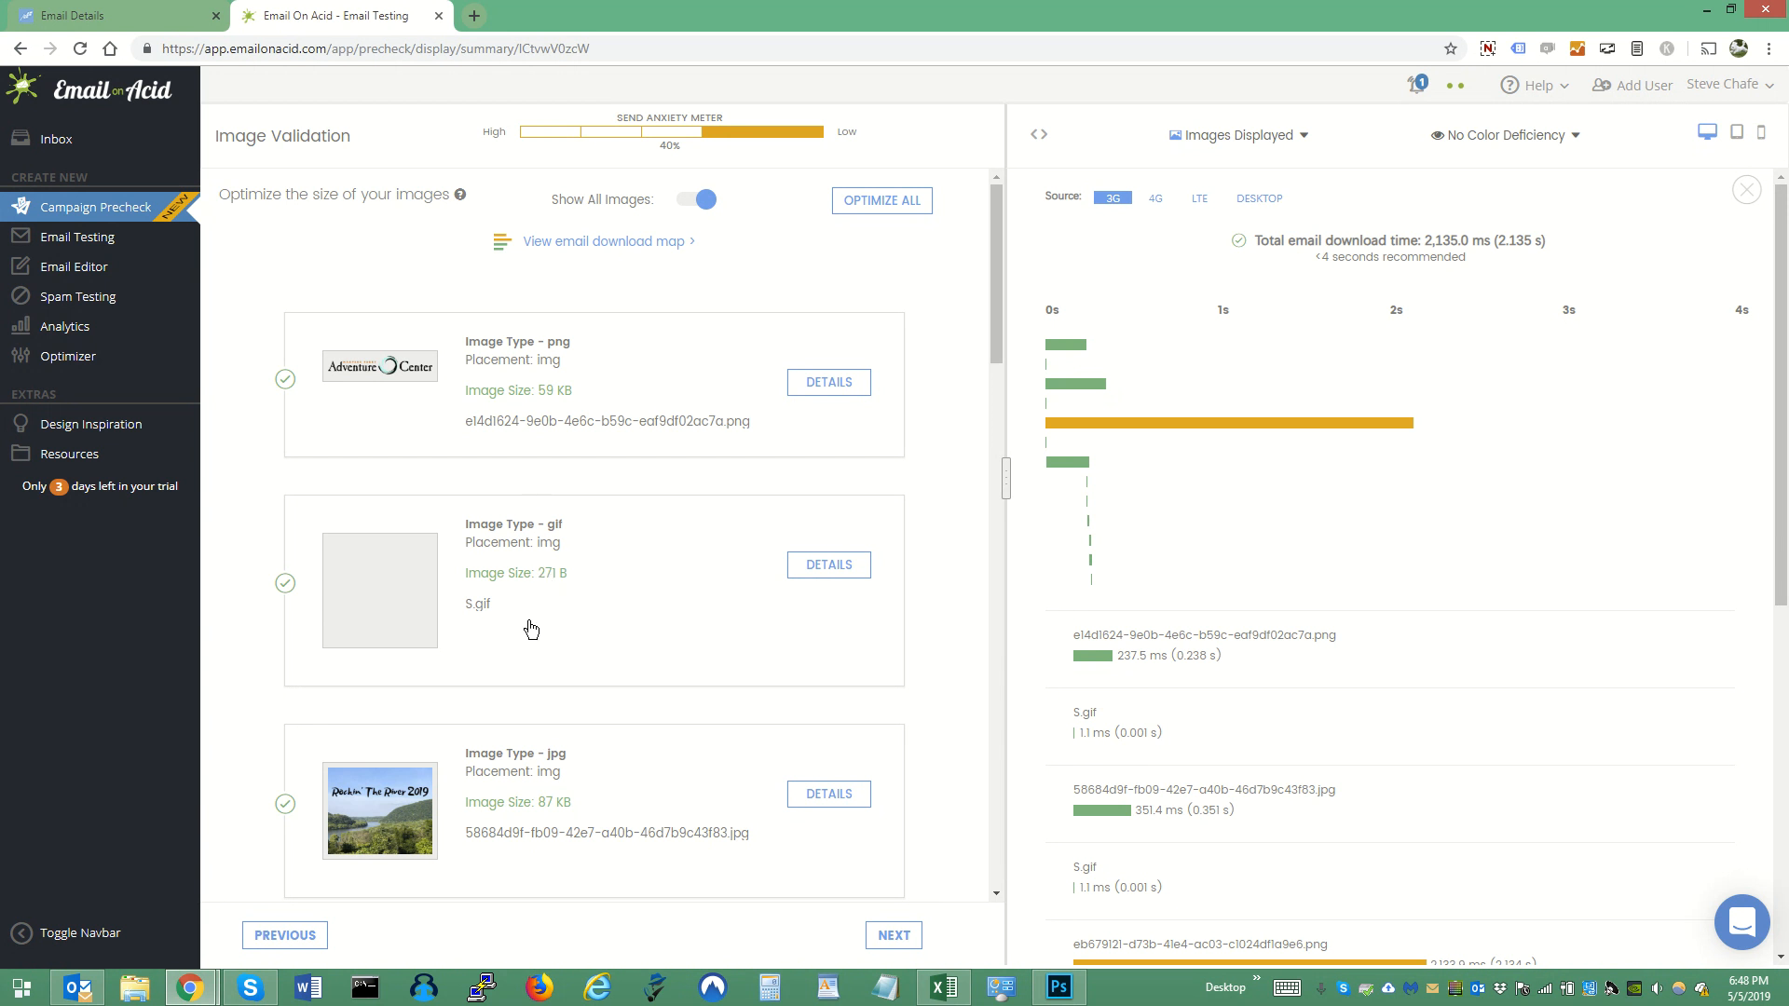
scroll(651, 755, "down", 9)
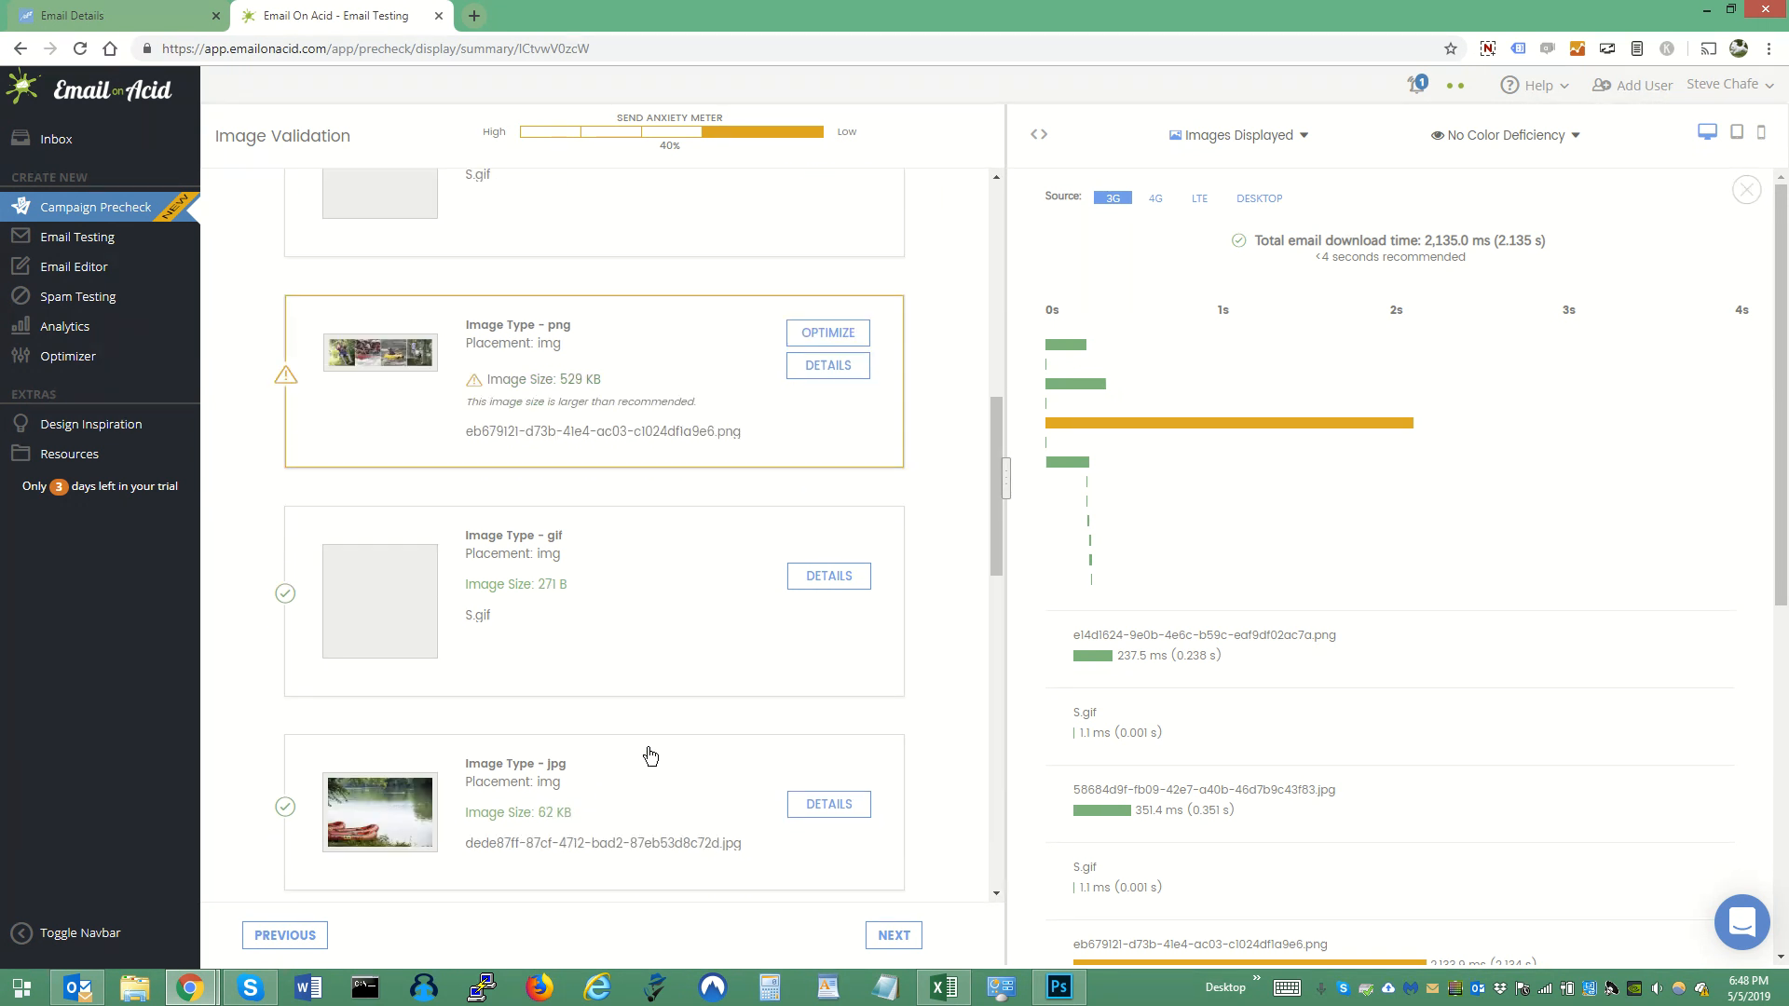
scroll(650, 754, "down", 6)
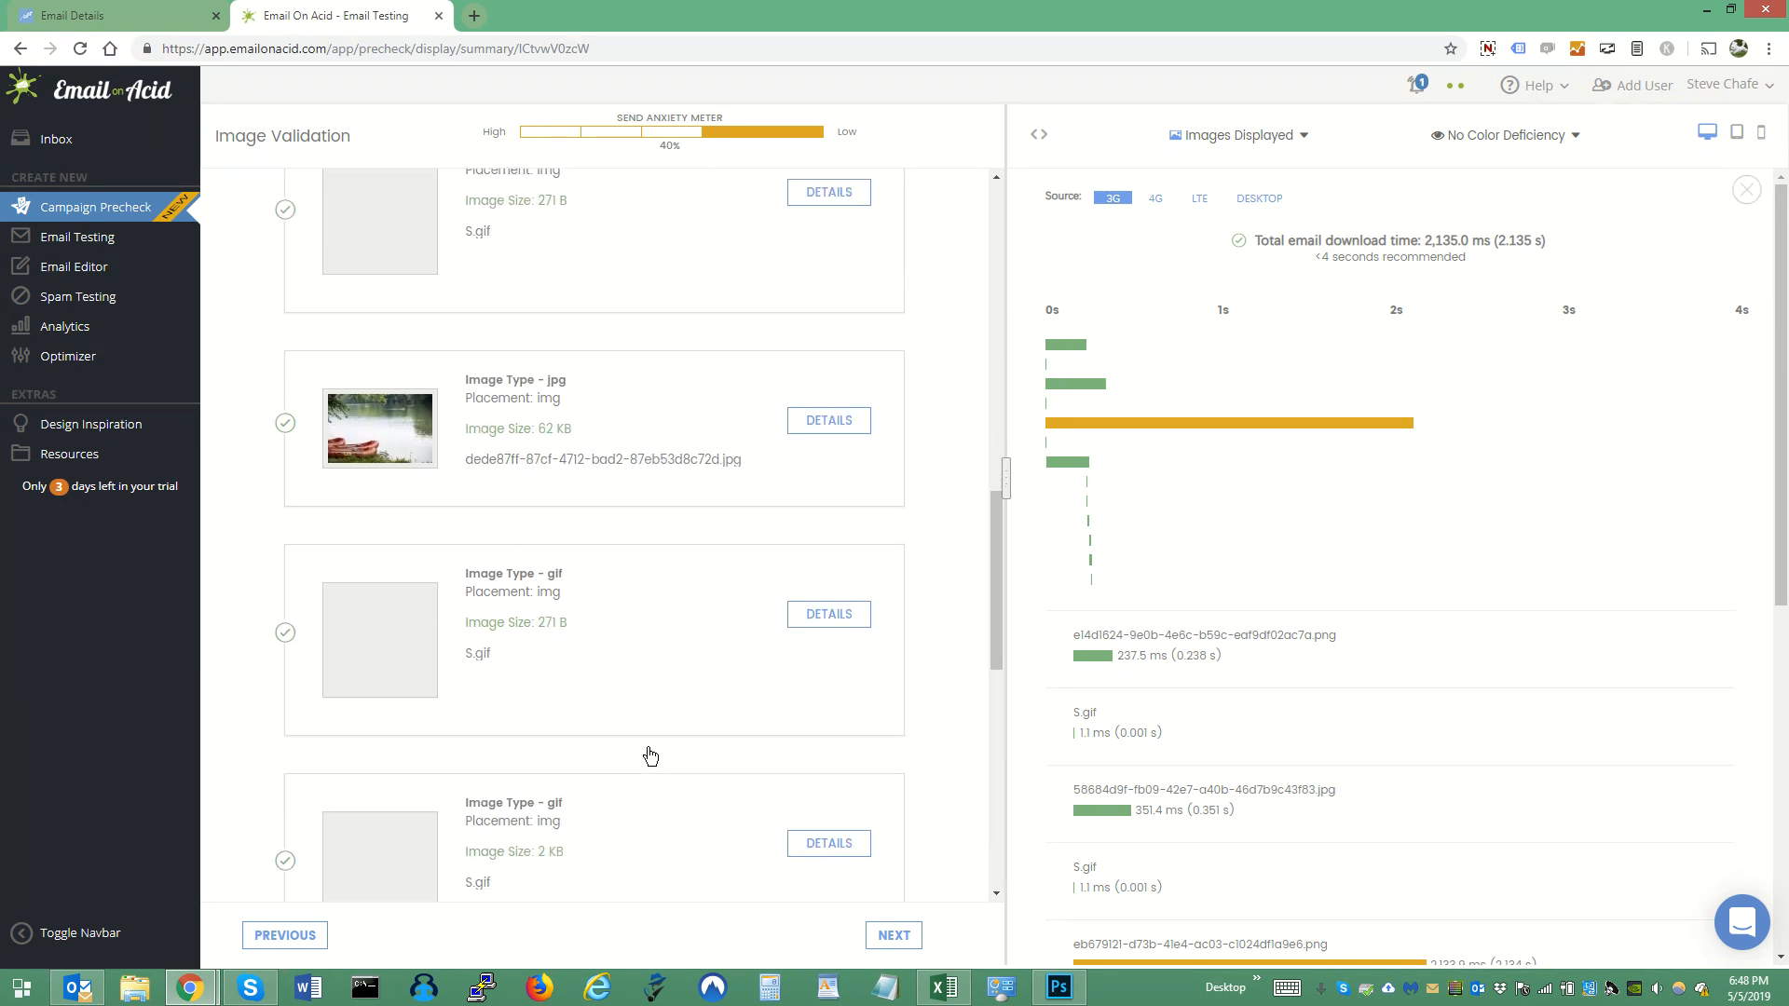
scroll(651, 755, "up", 15)
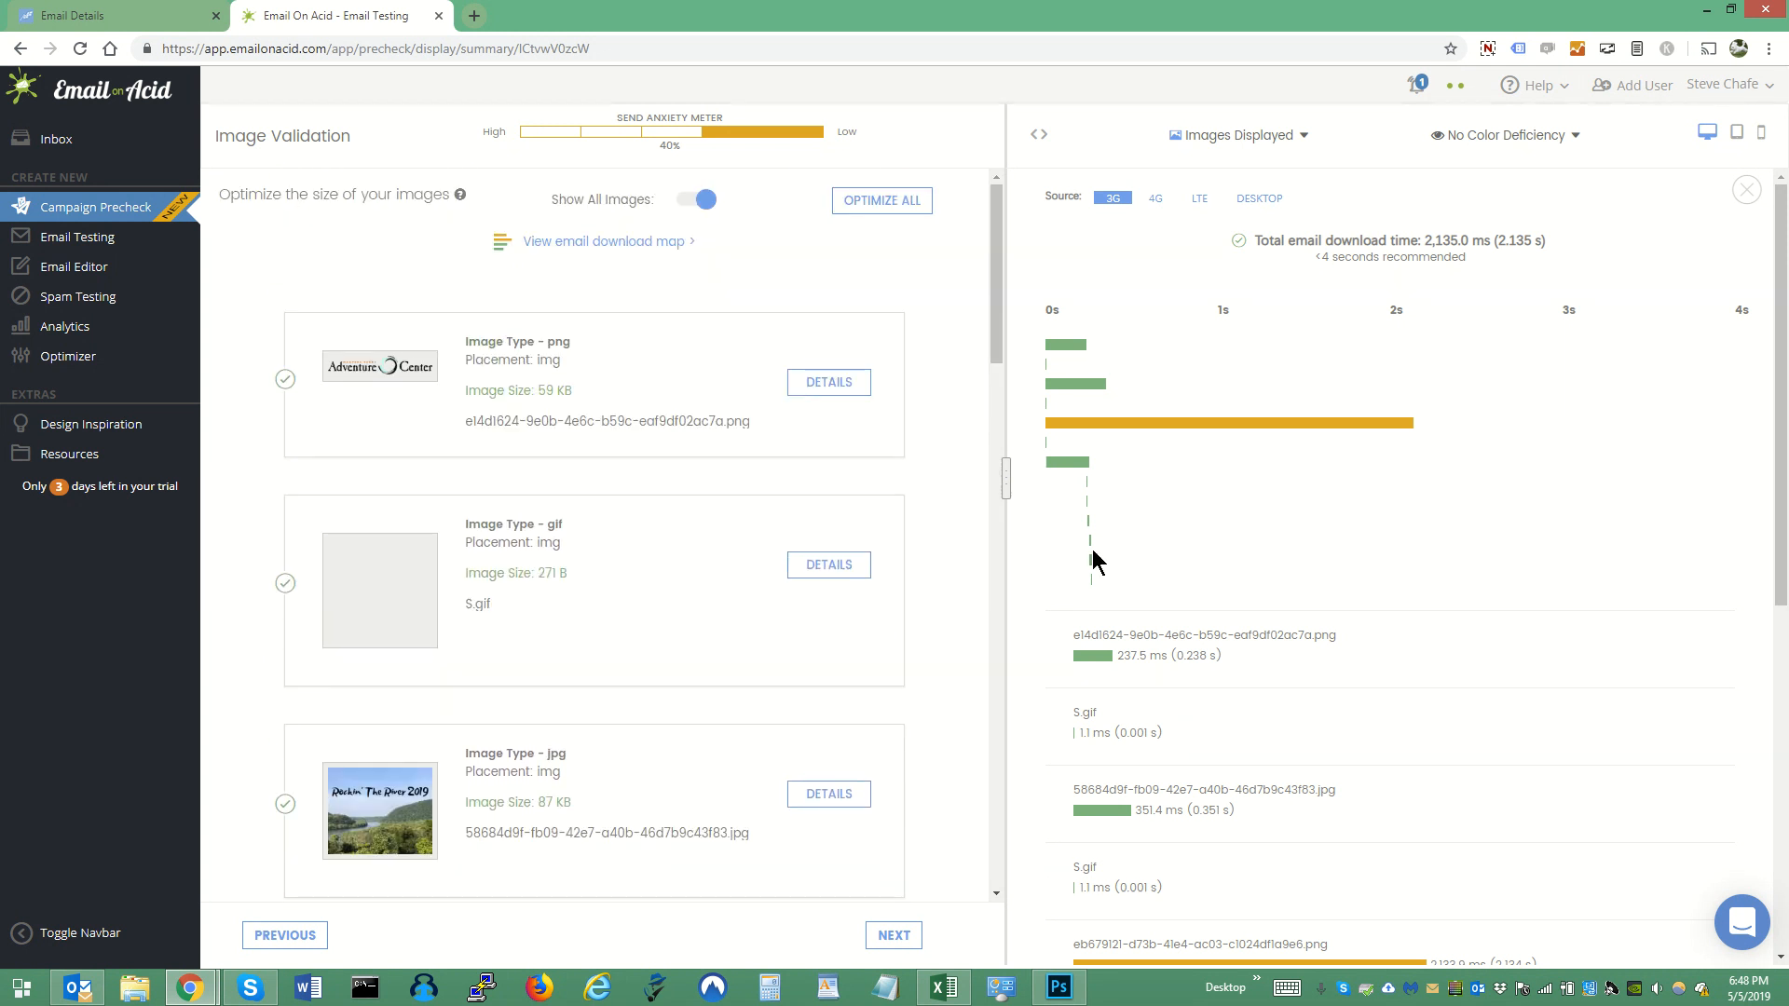
- Compare the email's download times for the 4G, LTE and Desktop sources, and return to 3G
mouse_move(1212, 427)
mouse_move(1321, 426)
left_click(1155, 199)
left_click(1198, 200)
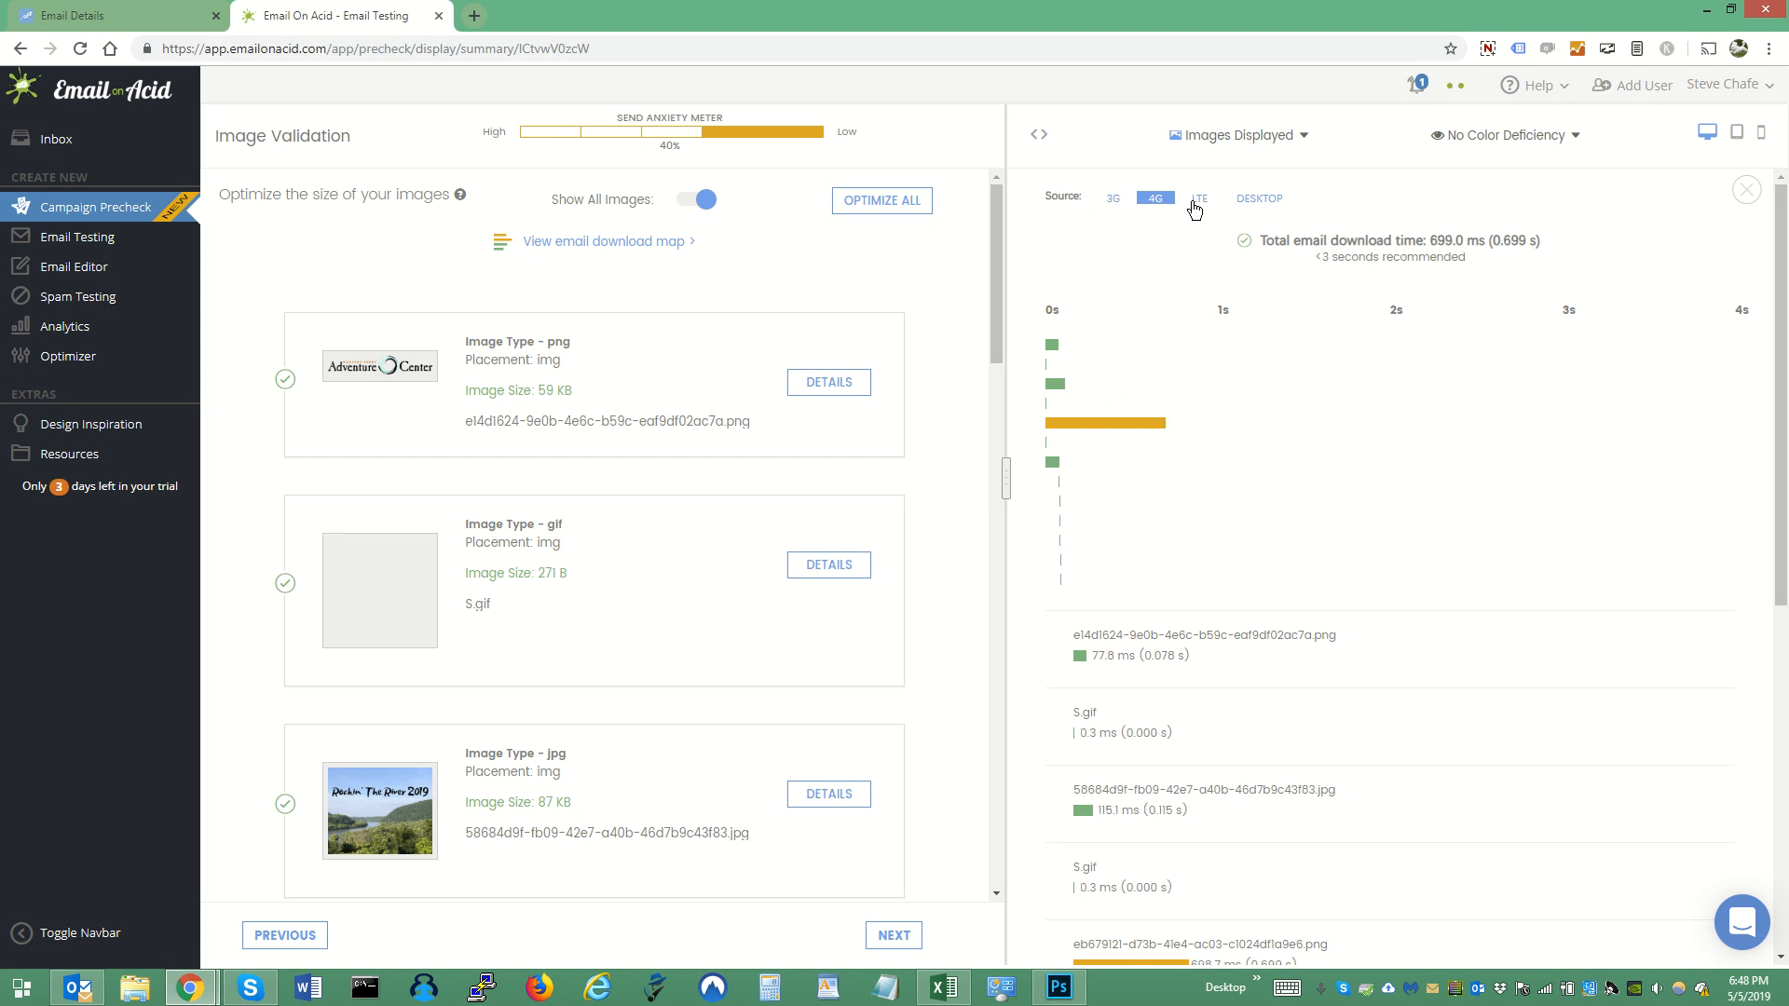
left_click(1240, 200)
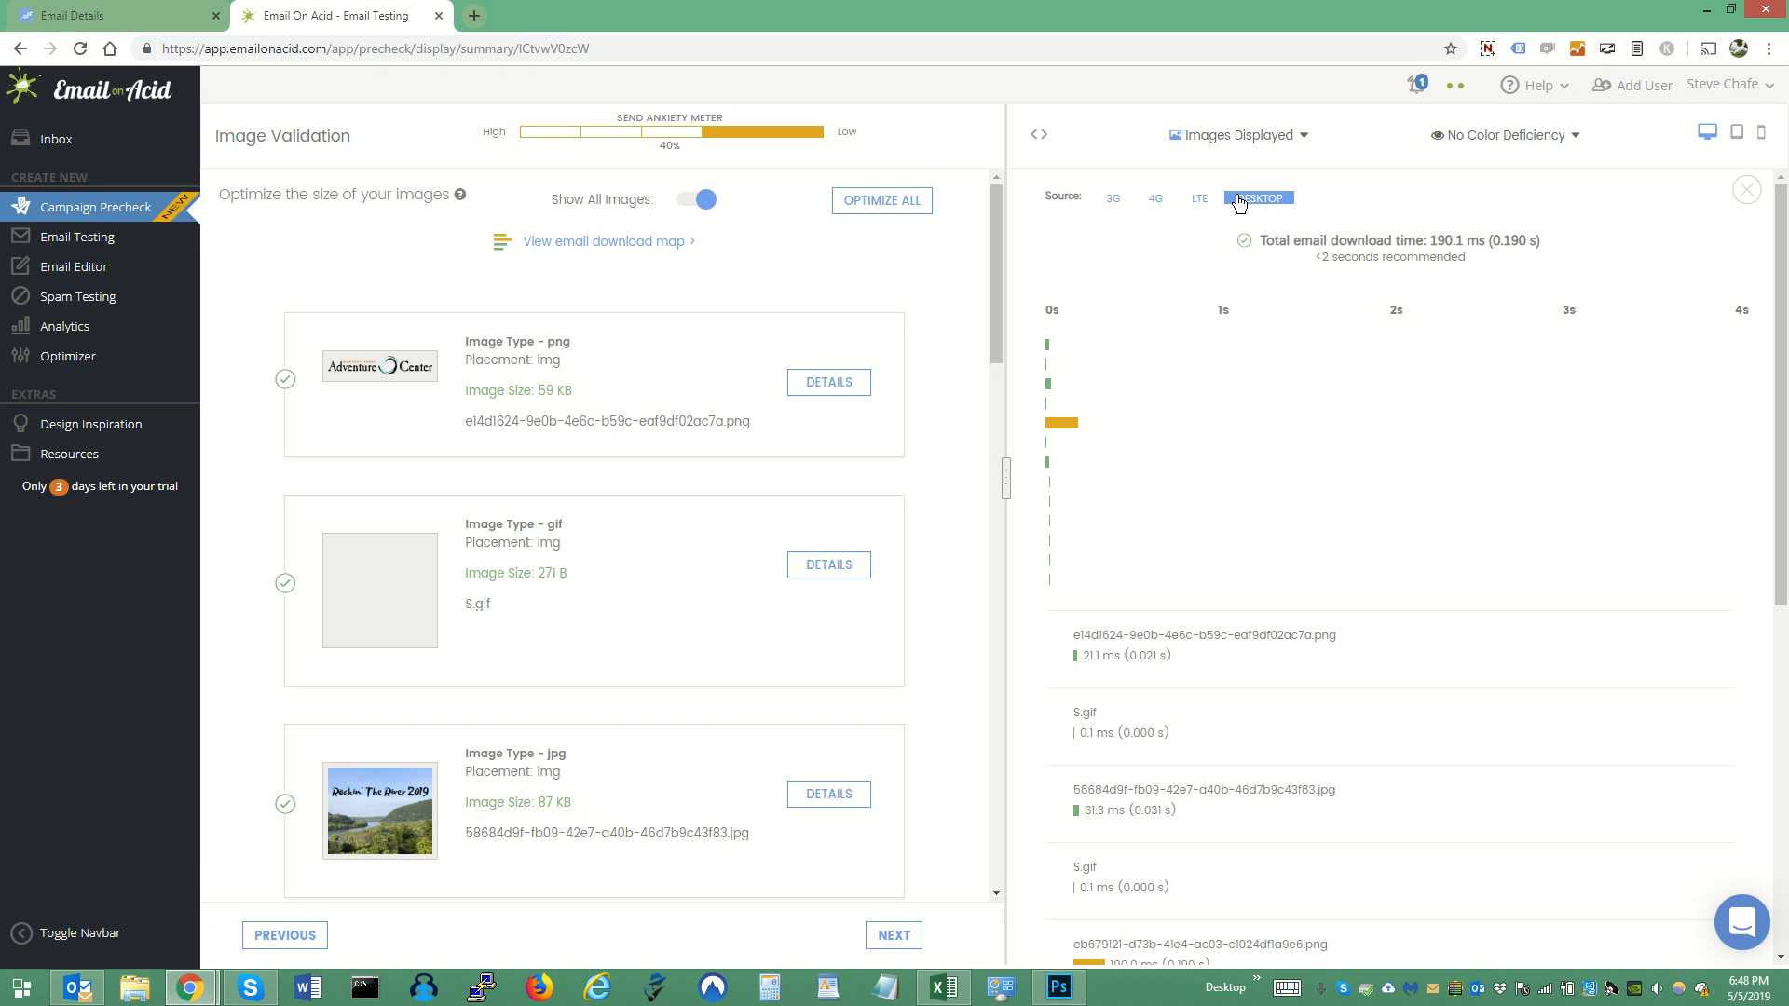
left_click(1115, 200)
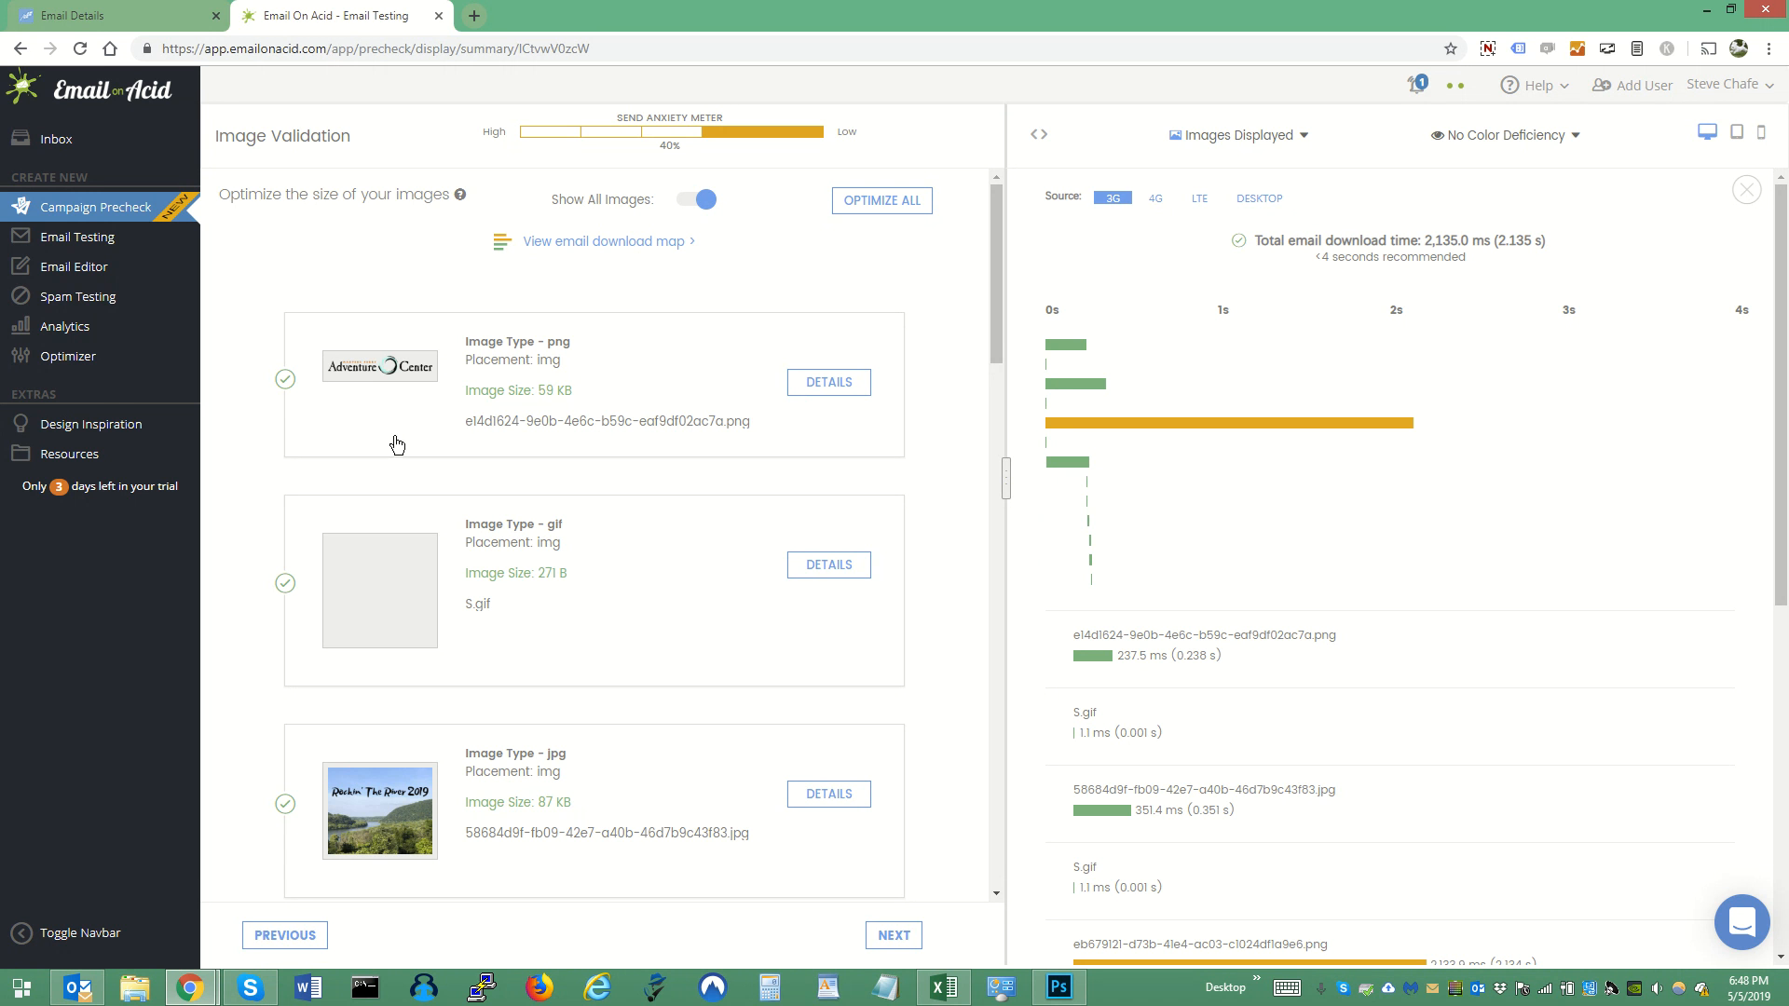
- Optimize all the email's images, check the oversized PNG and proceed to the Spell Check
left_click(866, 207)
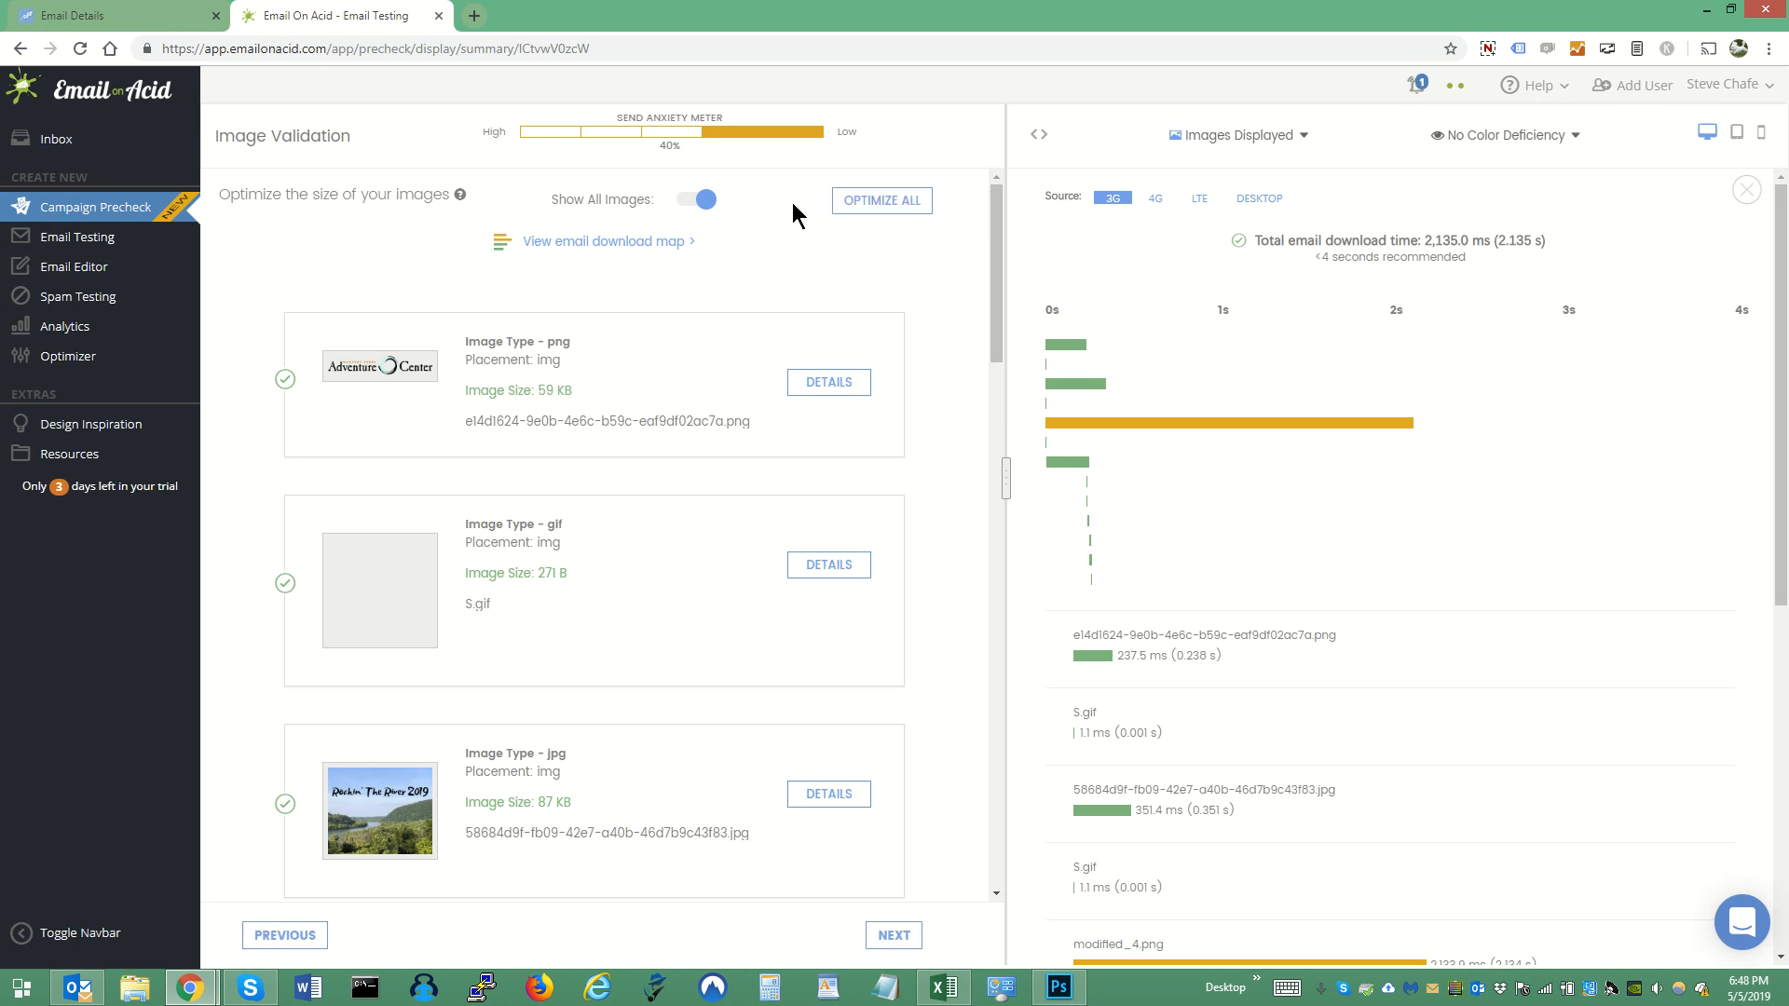
scroll(792, 210, "down", 7)
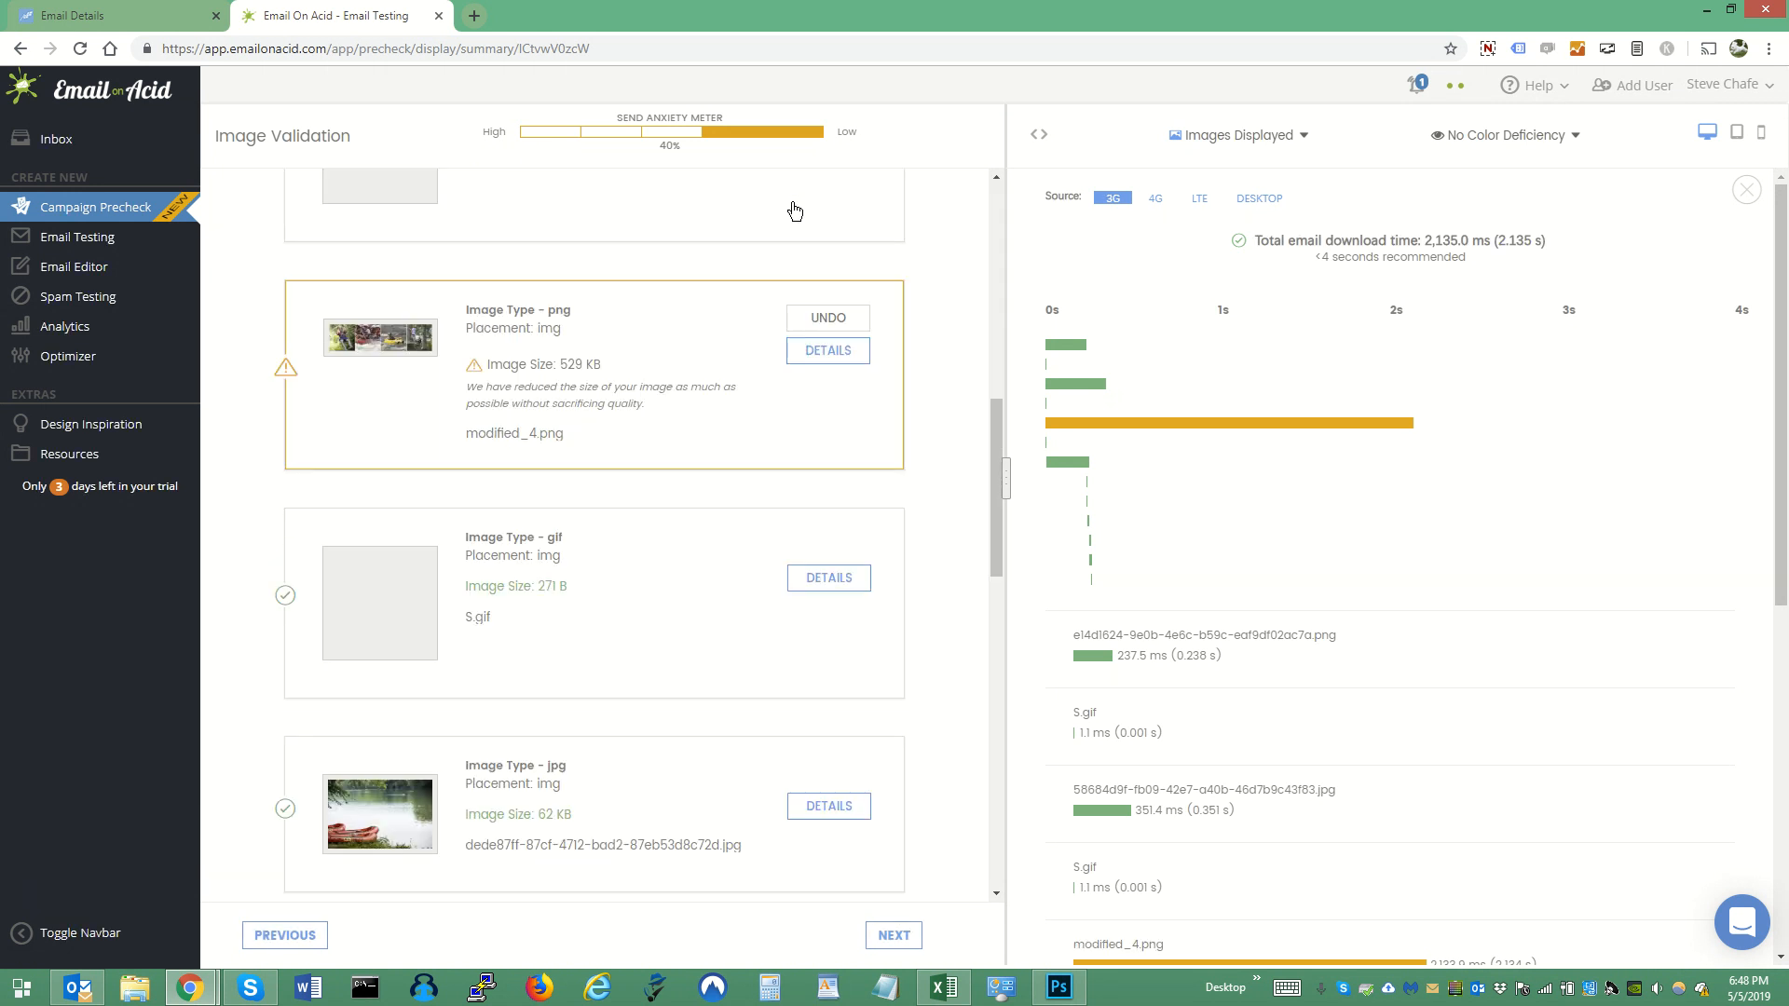
left_click(892, 936)
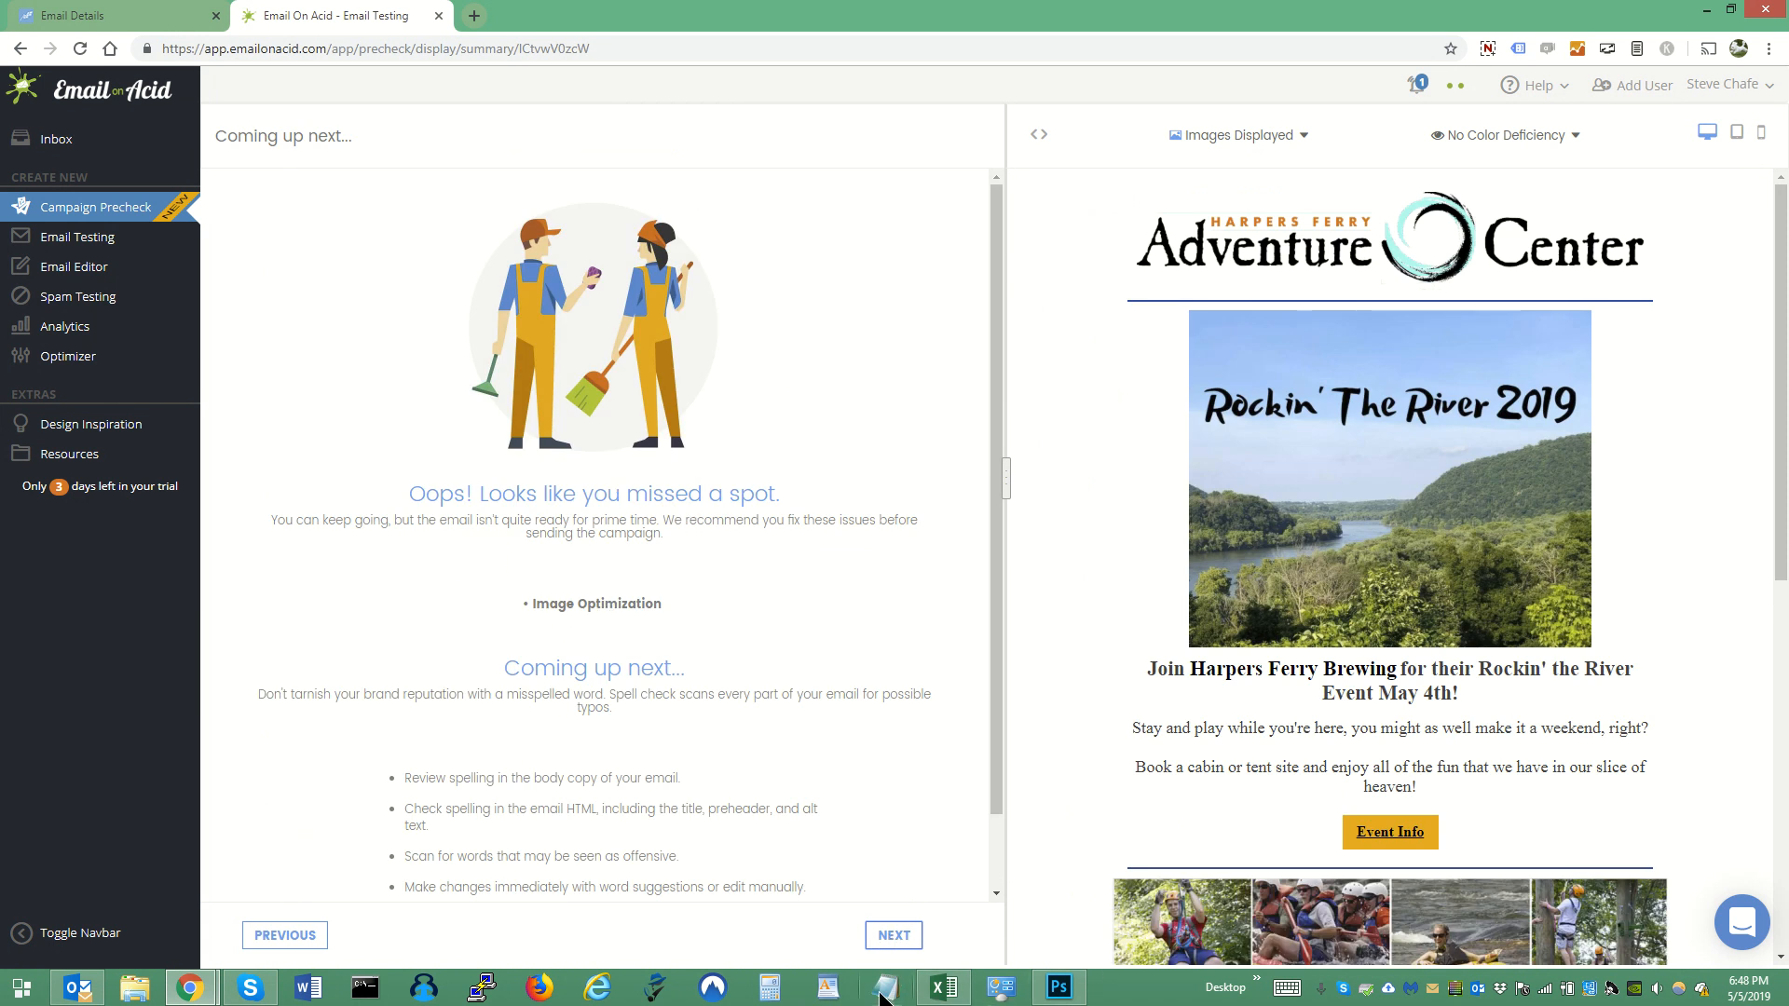
left_click(891, 936)
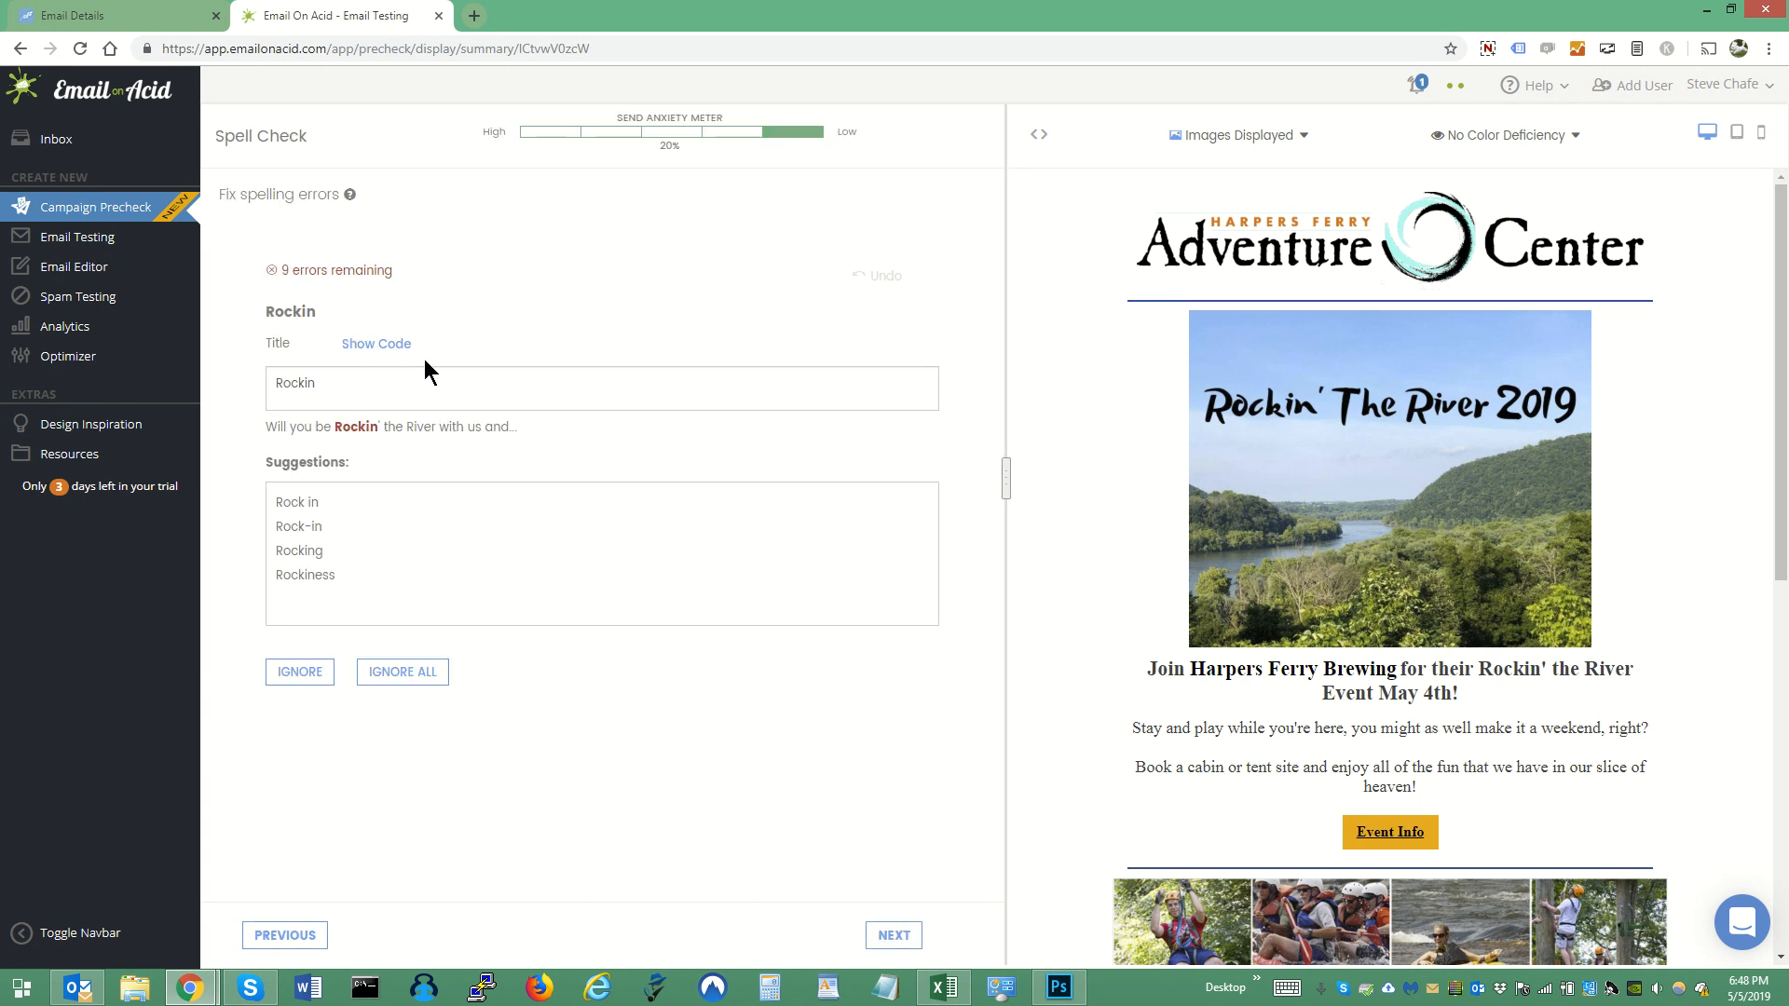
- Ignore each flagged spelling, including Rockin, Harpers, zipline and Purcellville, and continue to the Campaign Precheck Summary
left_click(317, 680)
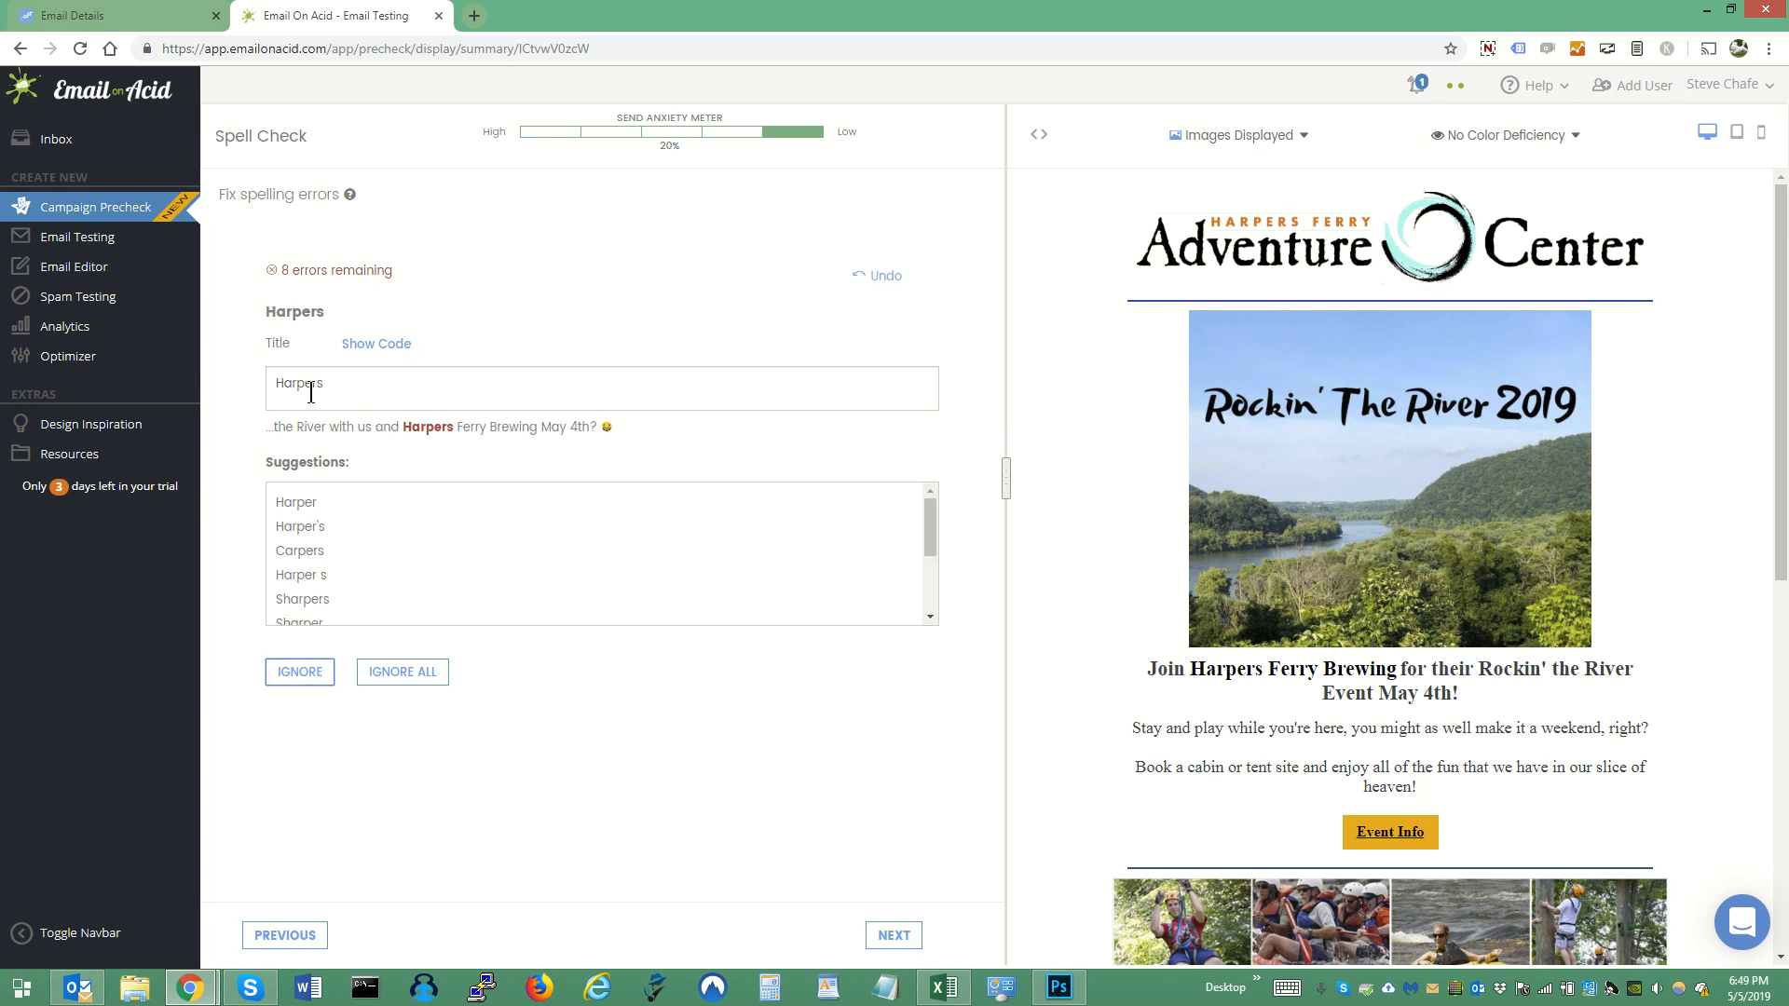
left_click(313, 683)
left_click(312, 683)
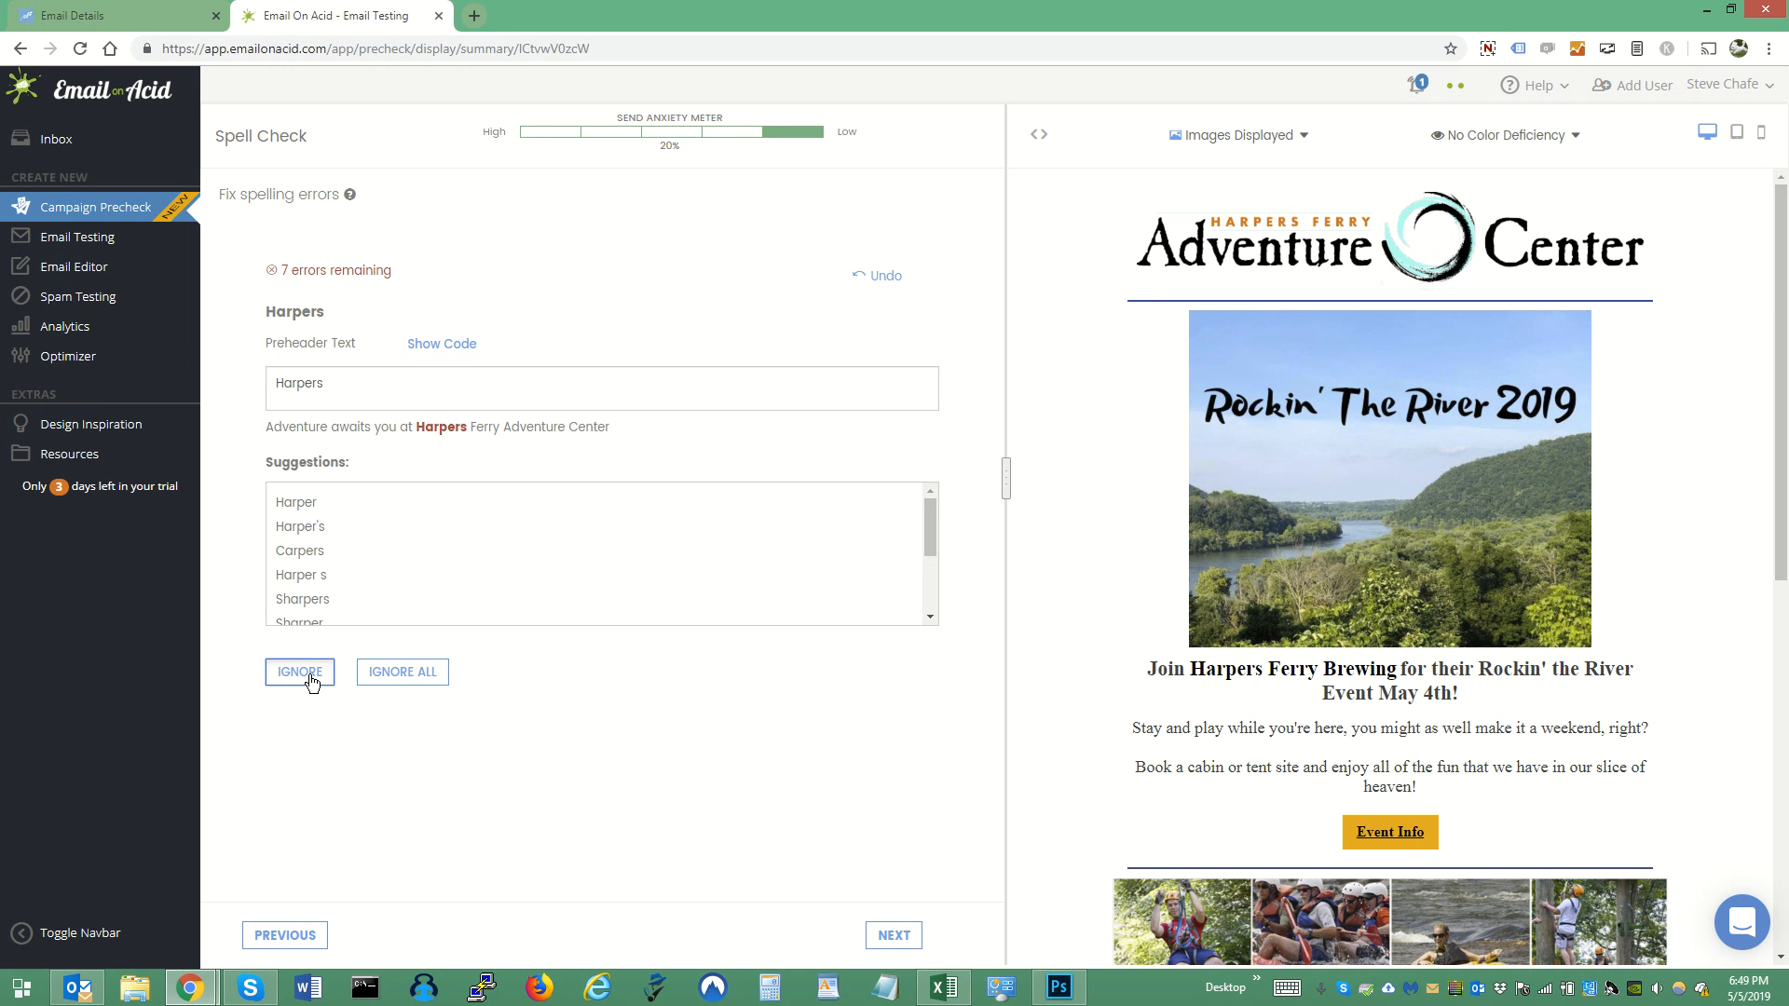
left_click(312, 683)
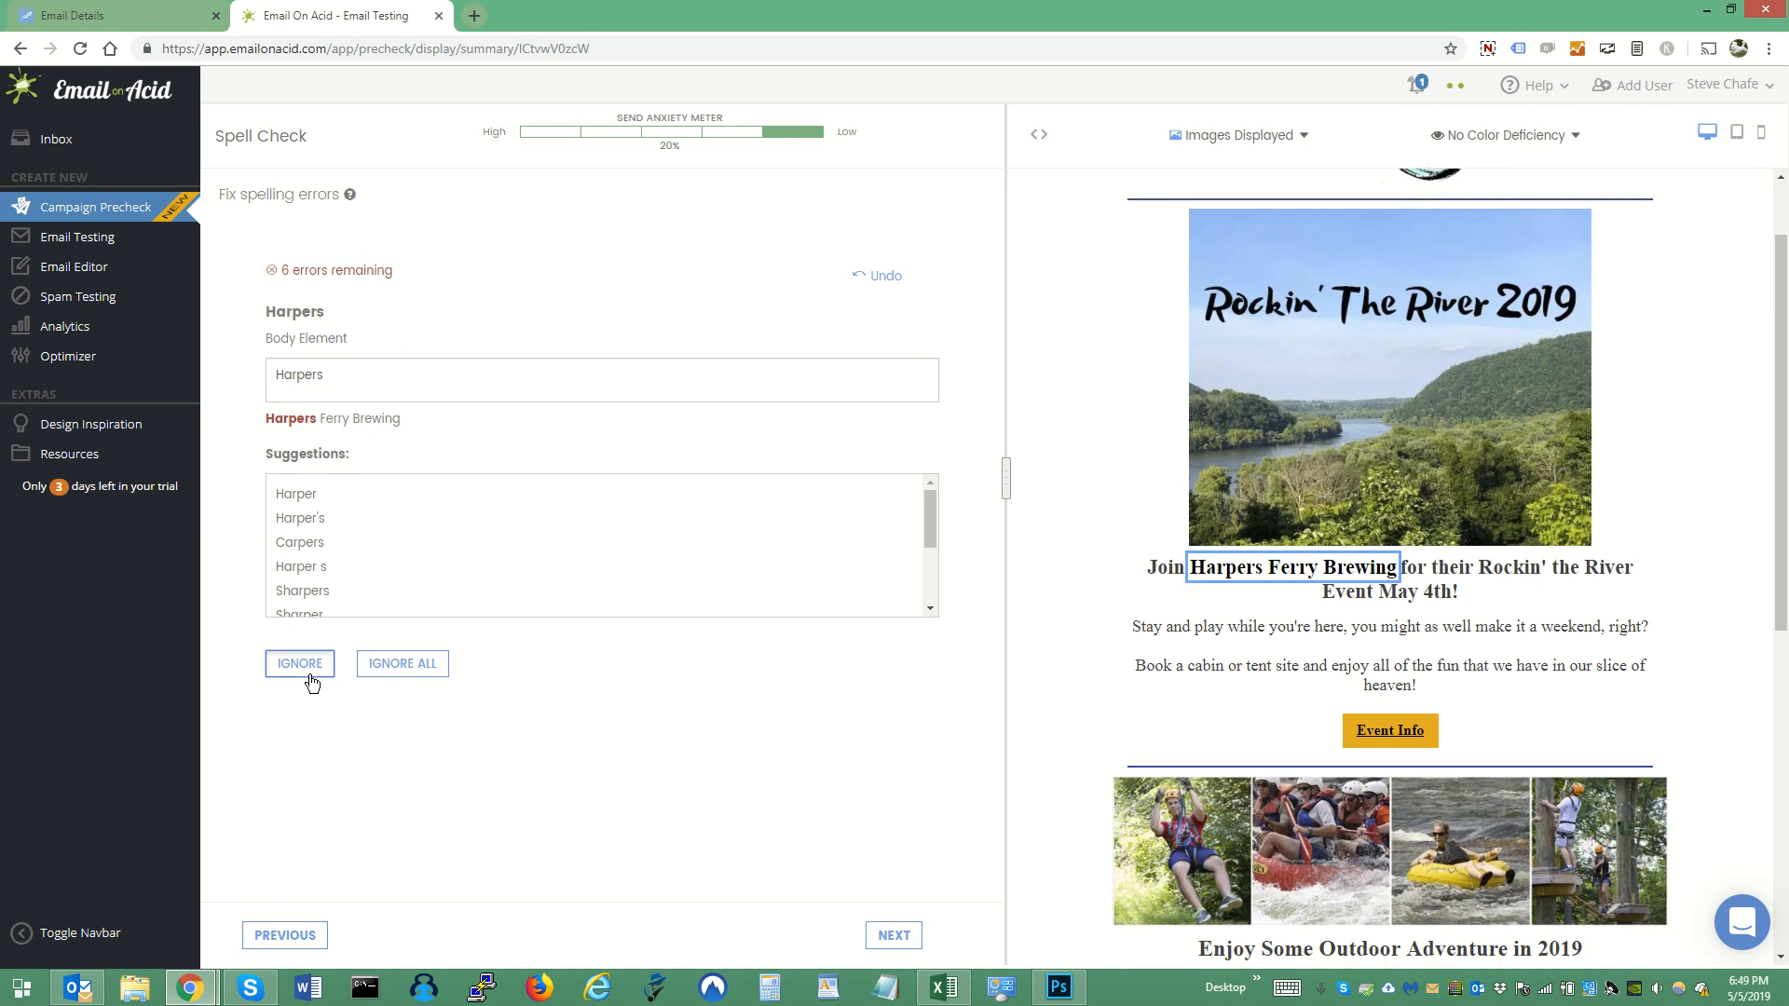
left_click(312, 683)
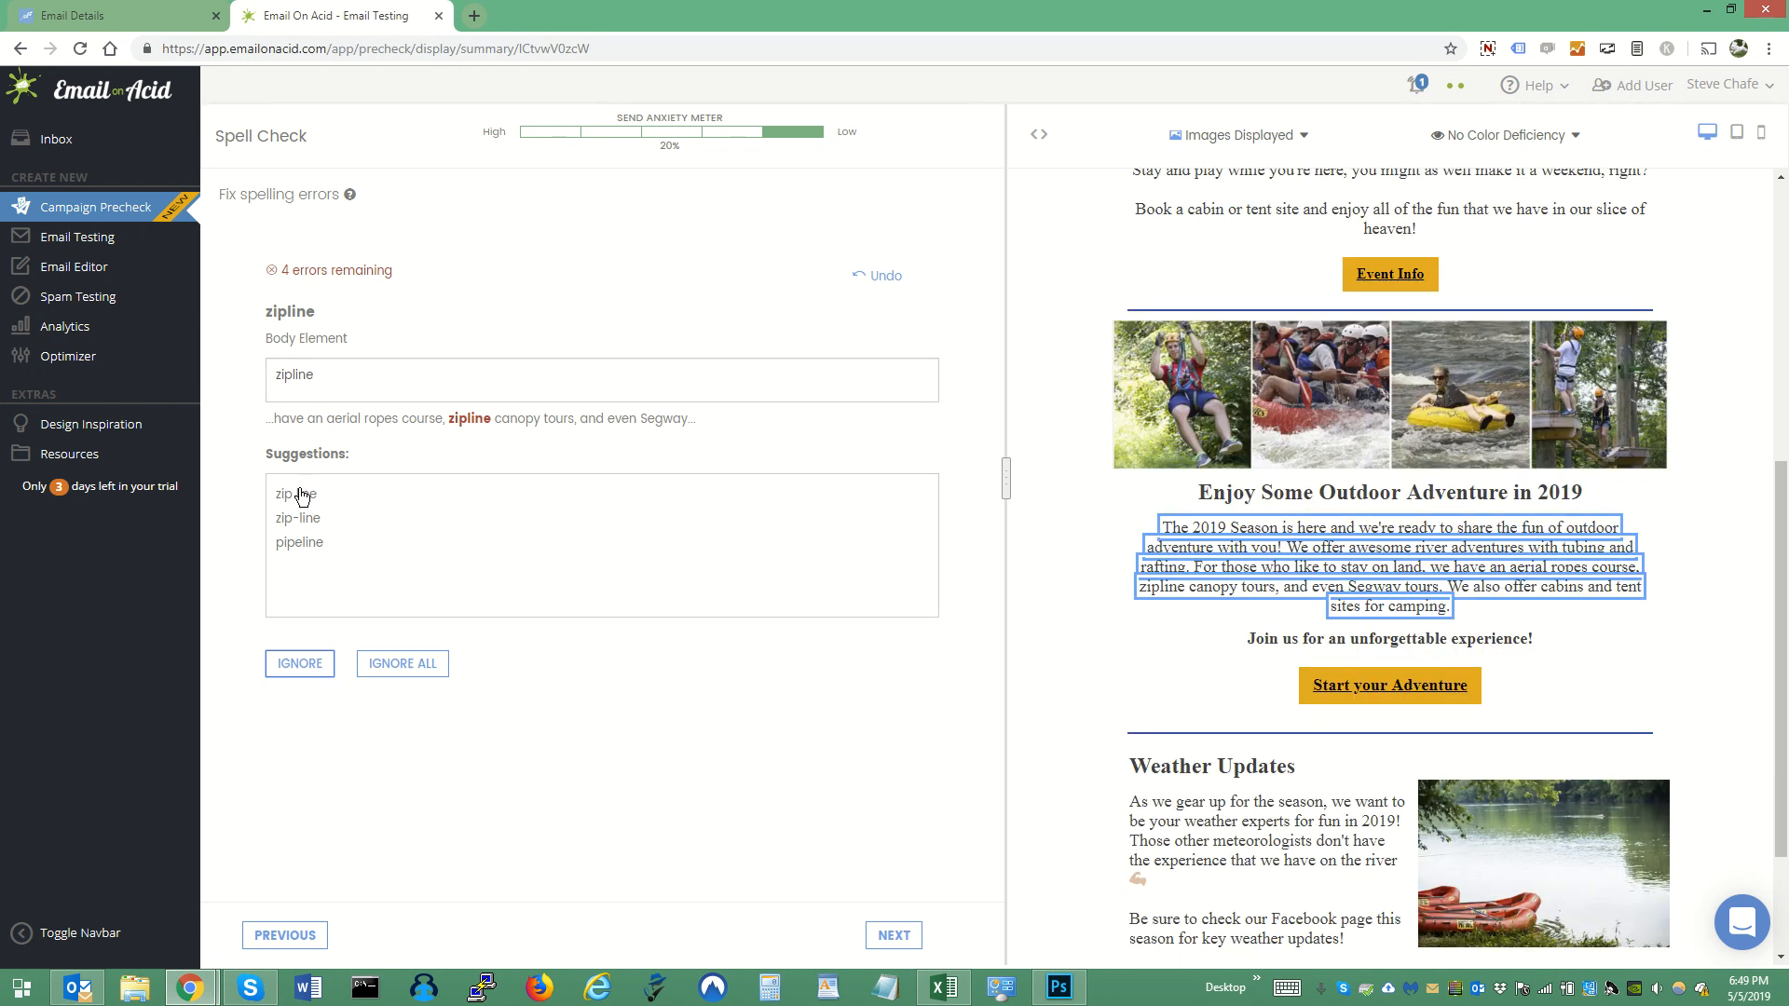
left_click(304, 666)
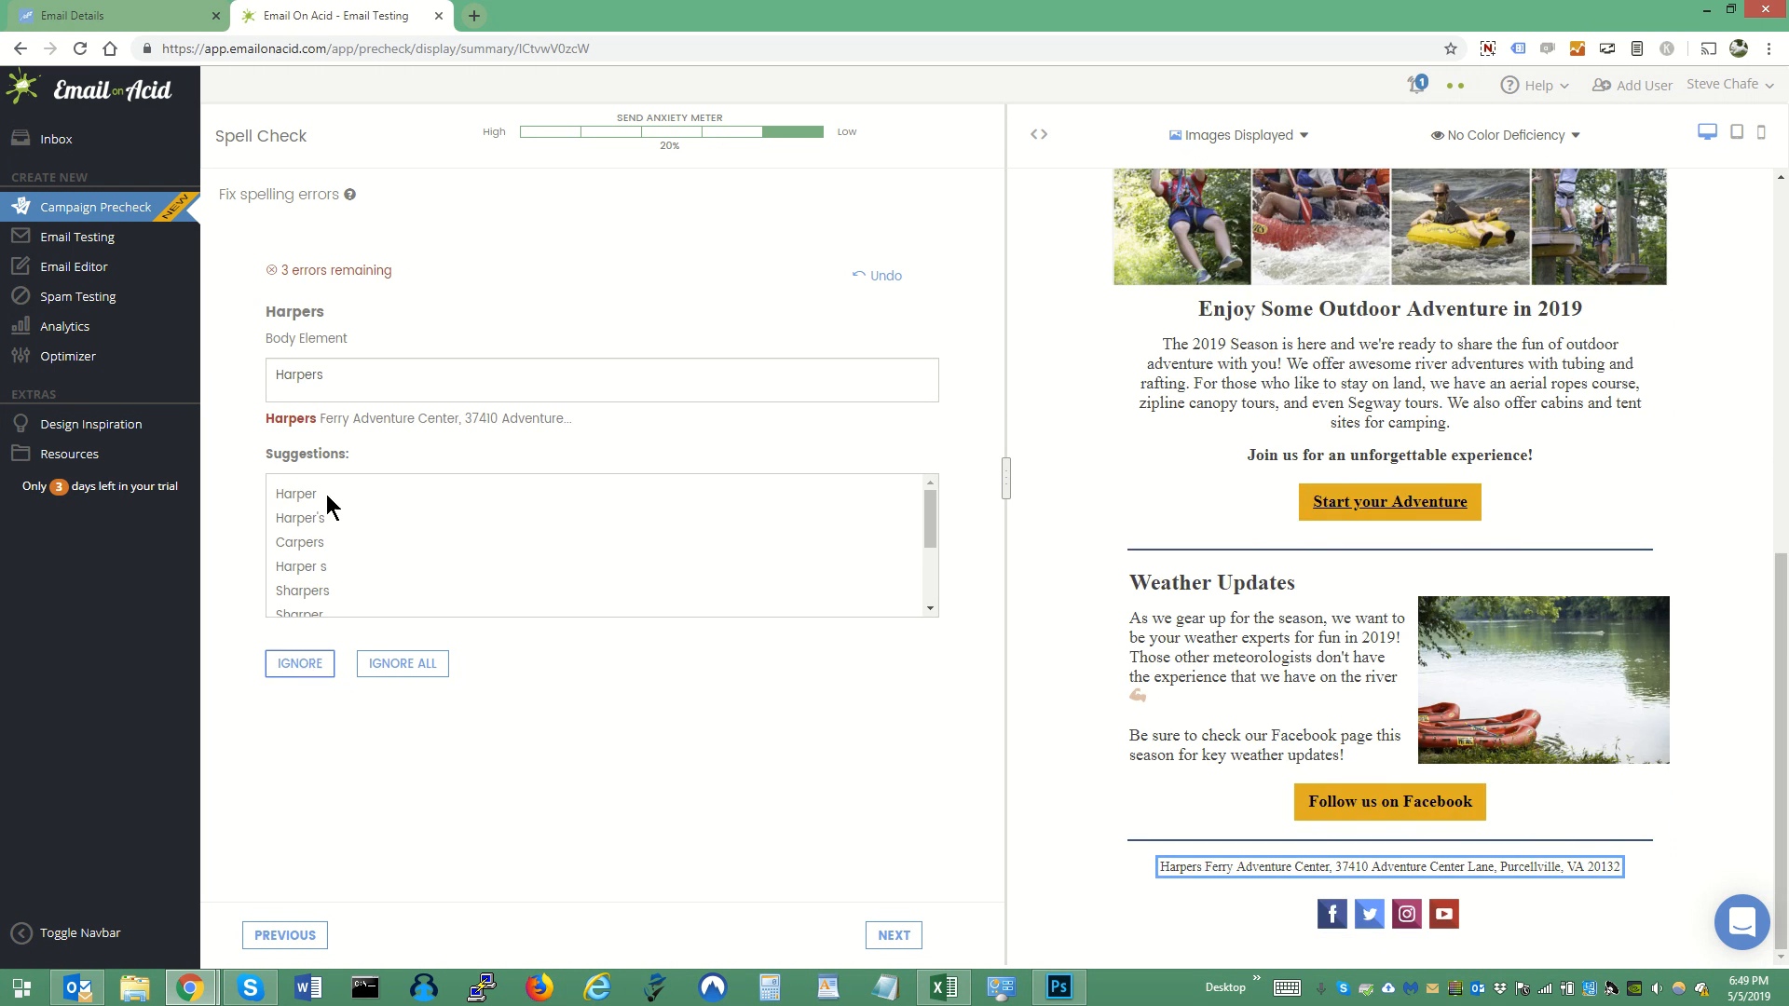
left_click(301, 671)
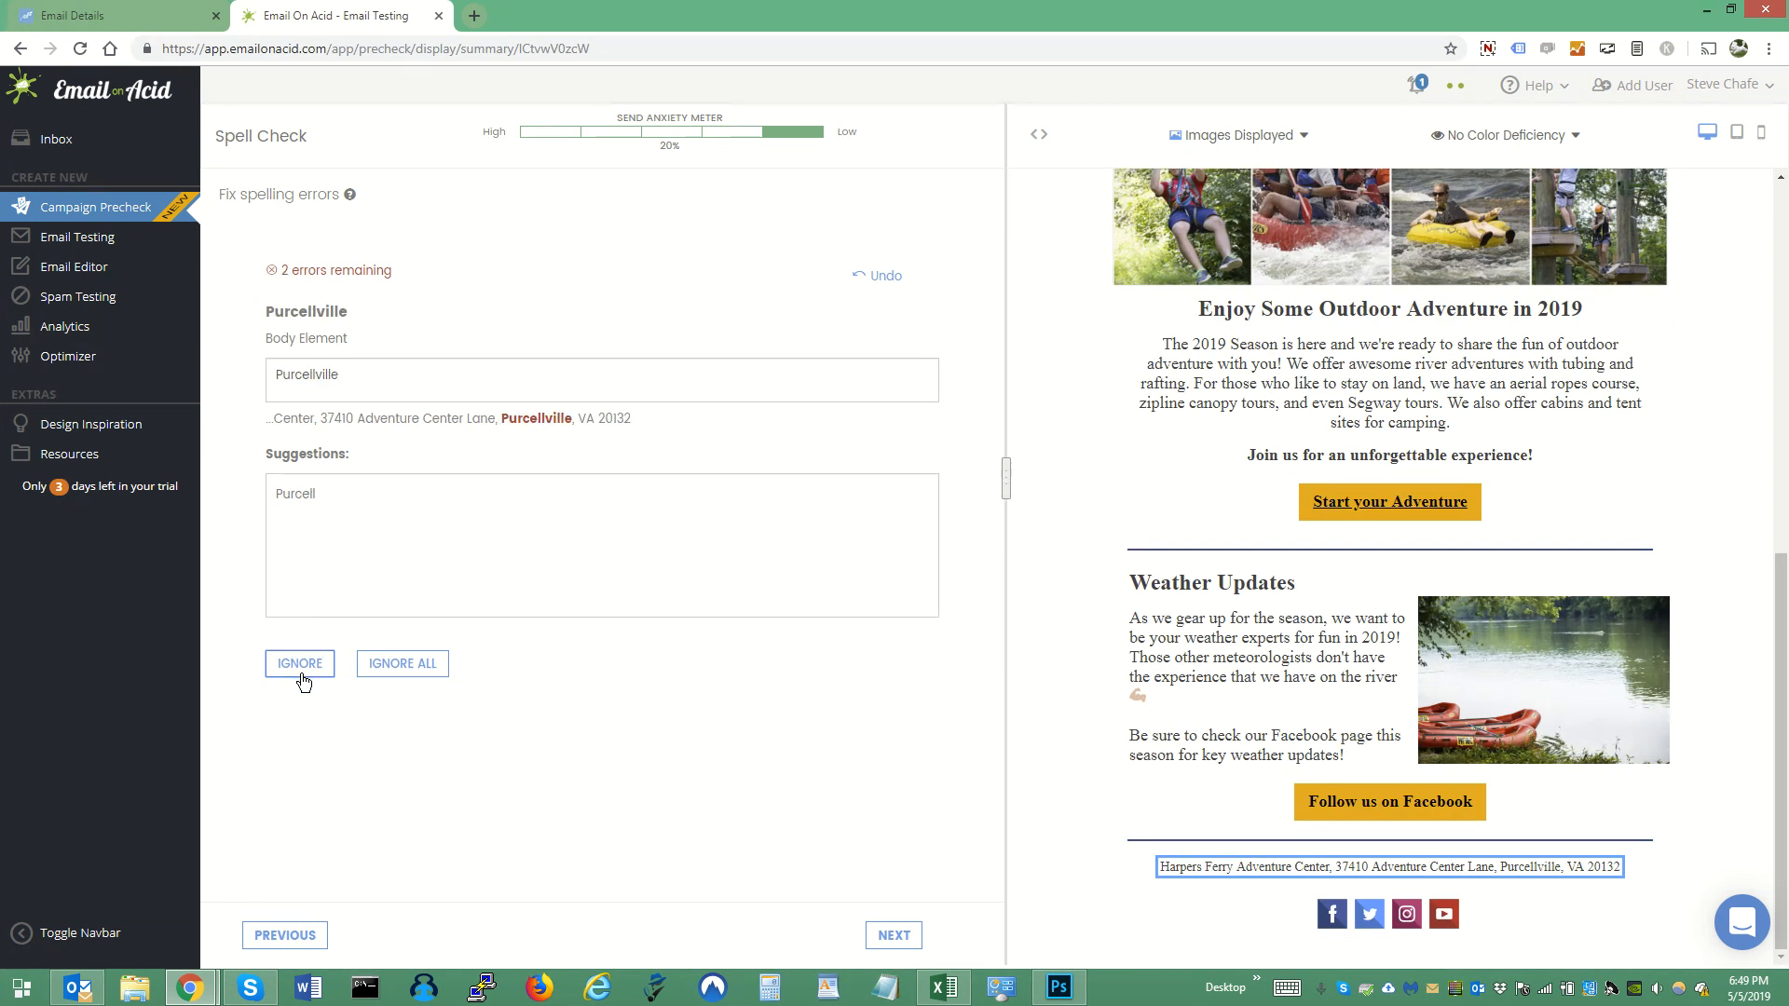
left_click(302, 676)
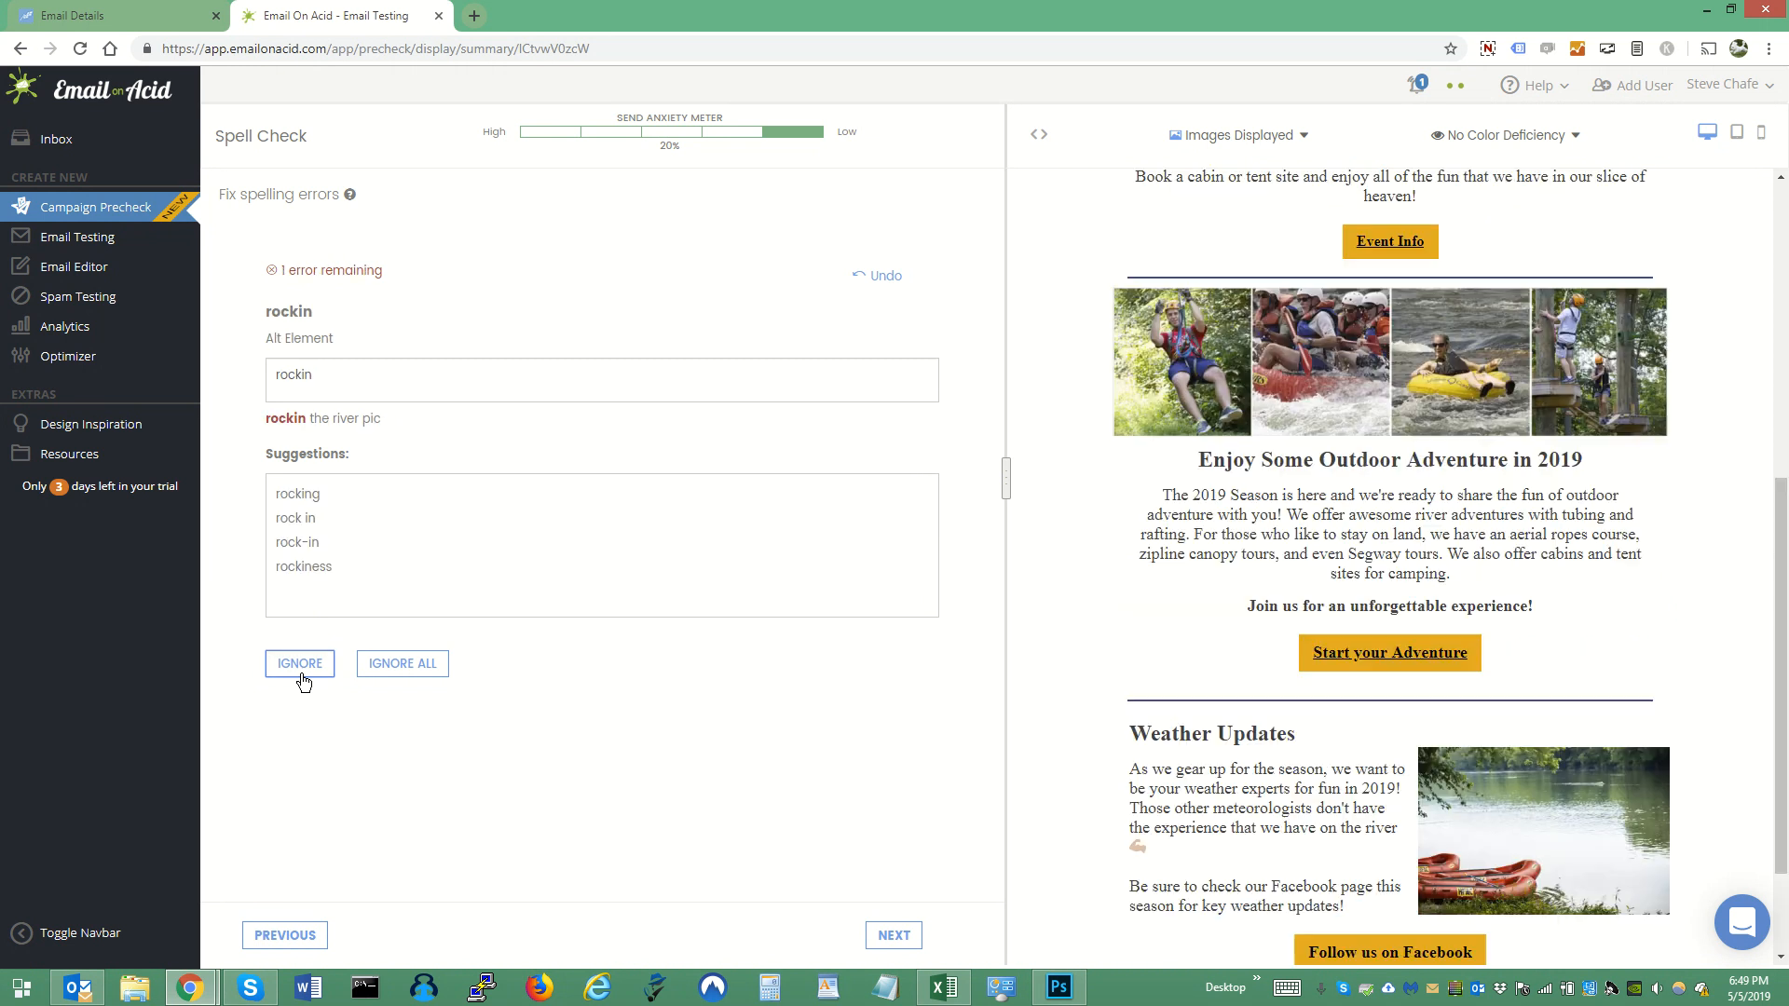
left_click(301, 674)
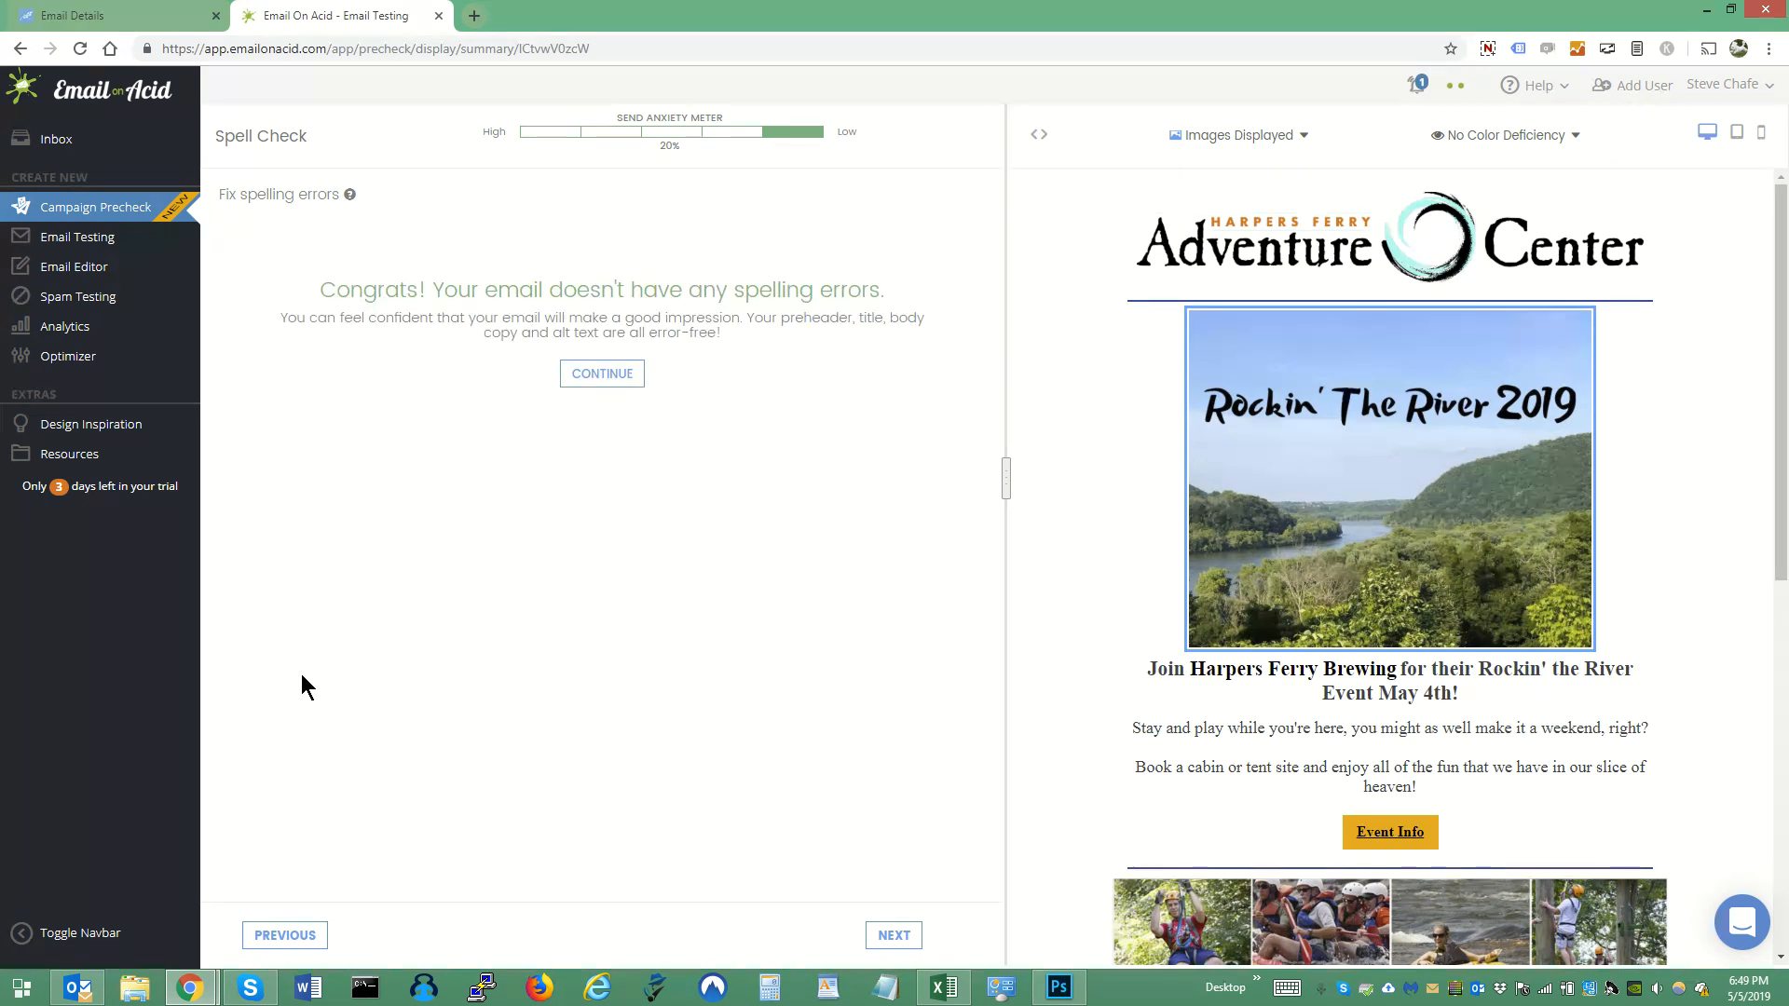
left_click(634, 378)
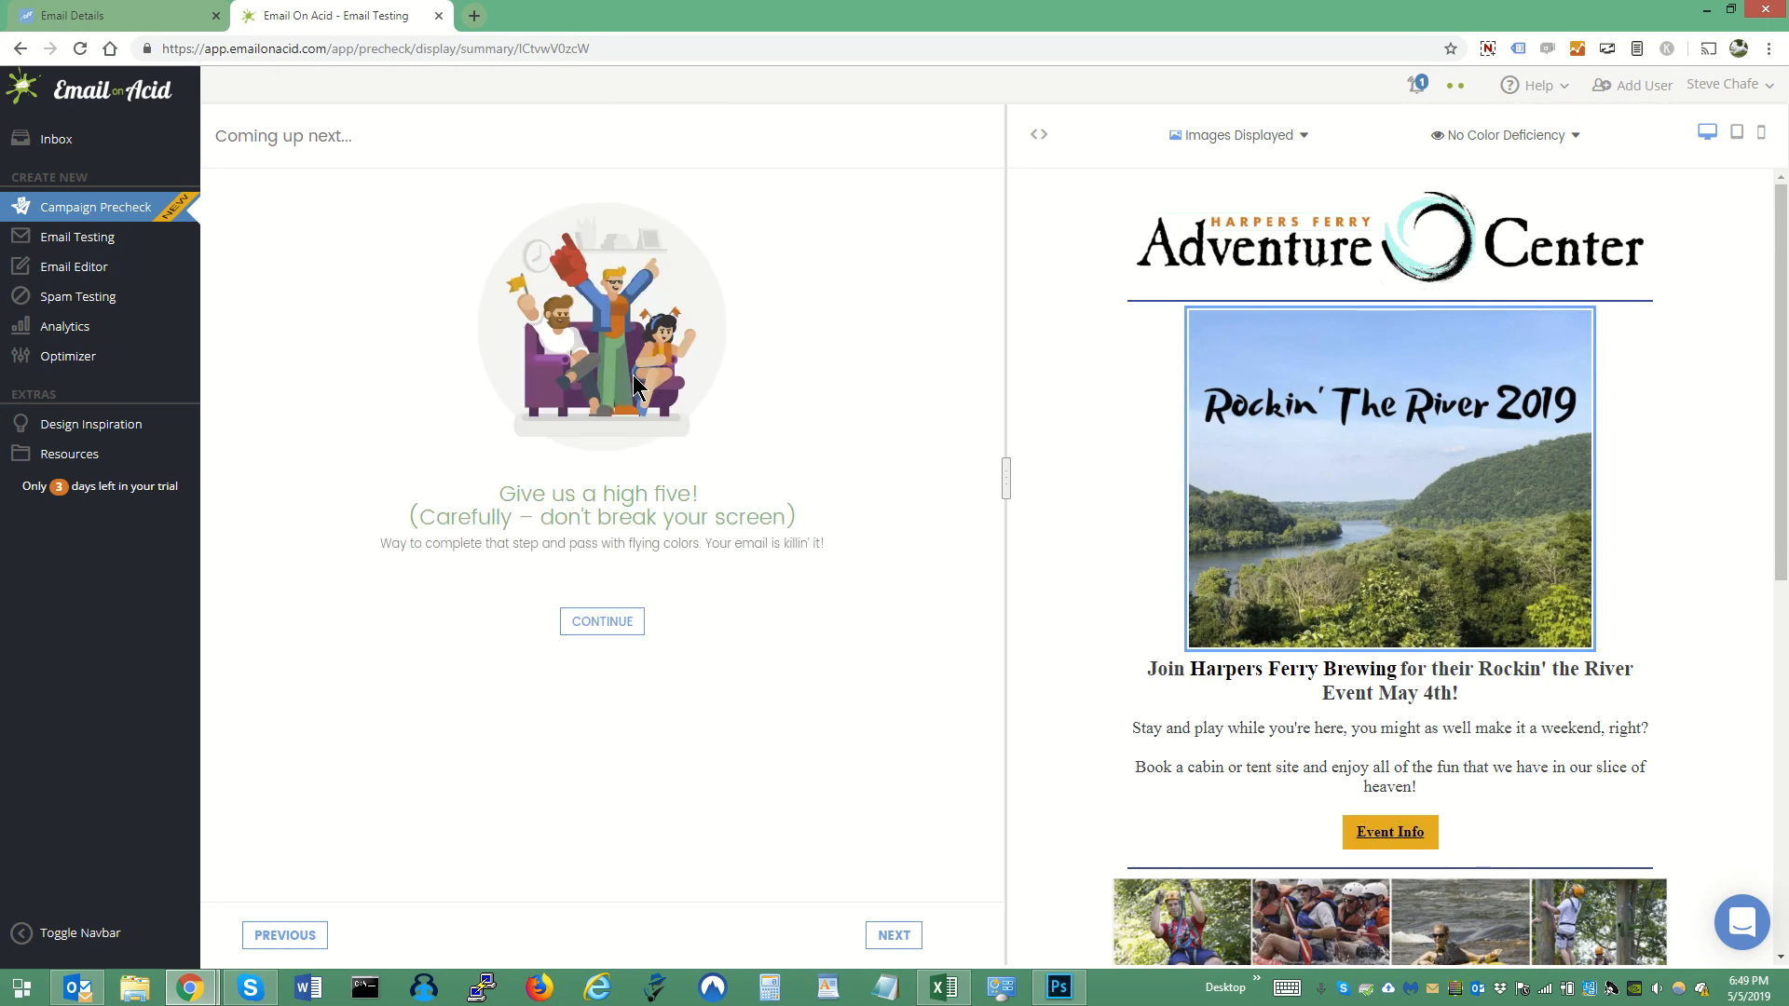
left_click(596, 621)
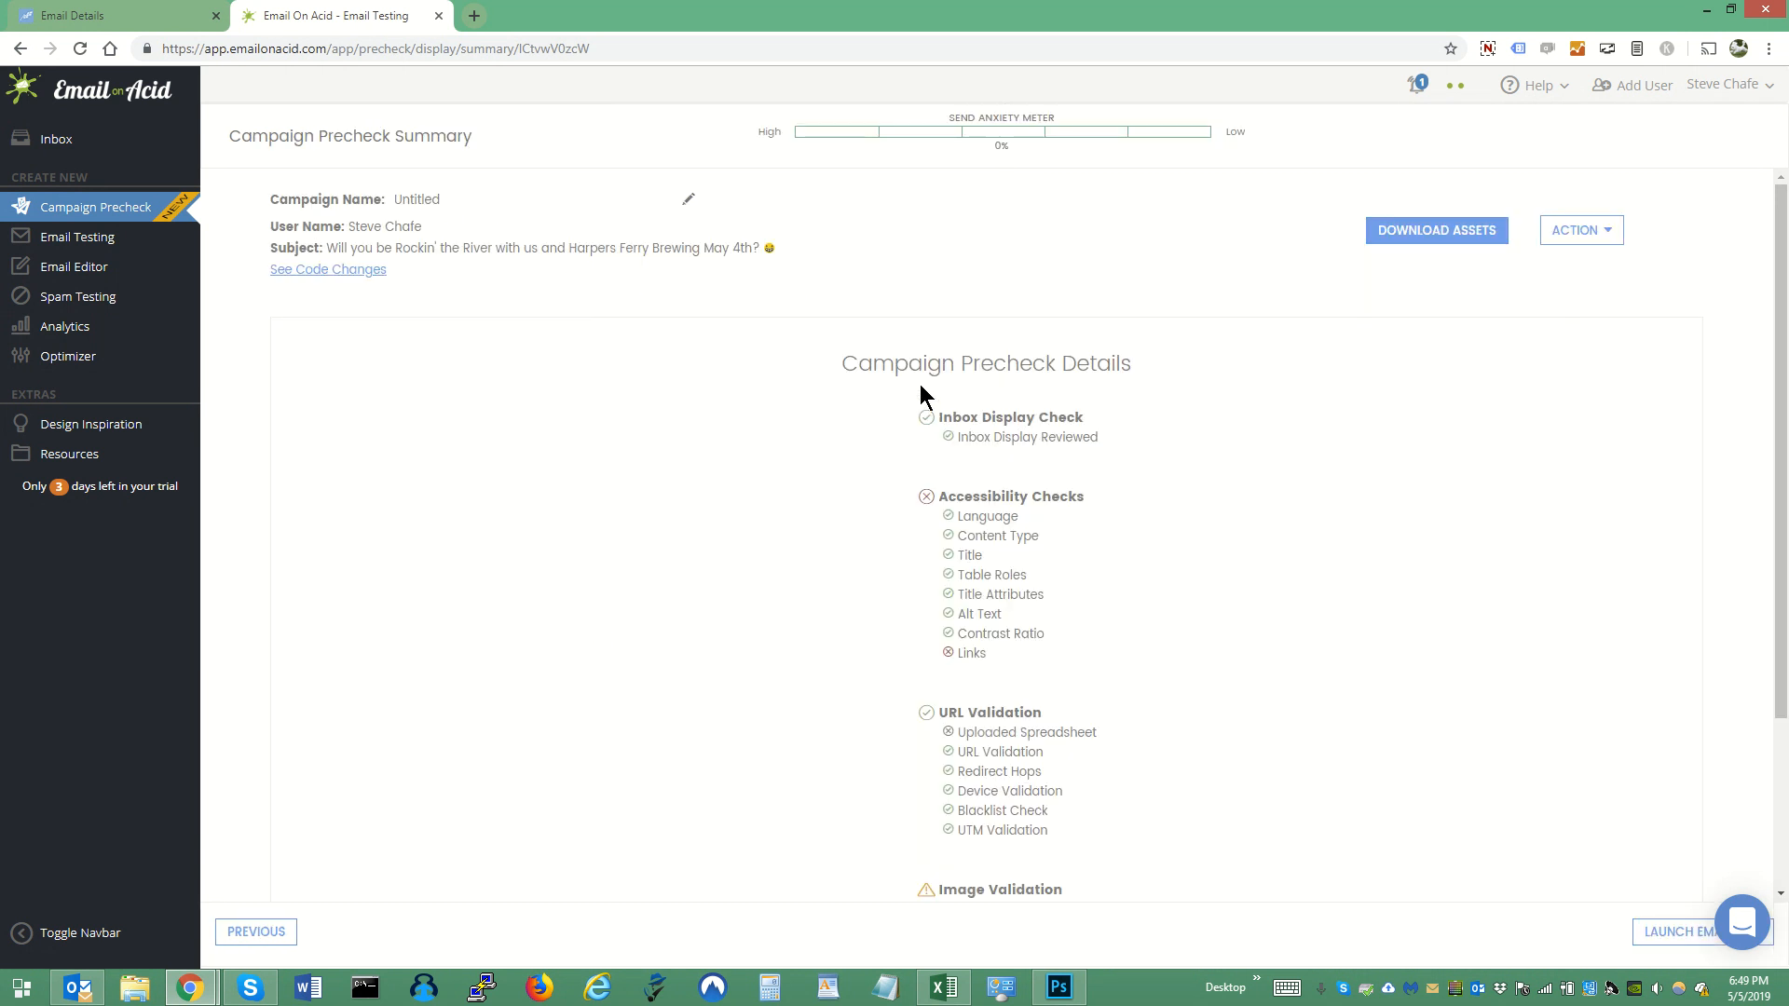
- Download the campaign assets from the Campaign Precheck Summary and open the downloaded Untitled.zip
left_click_drag(1784, 277, 1783, 402)
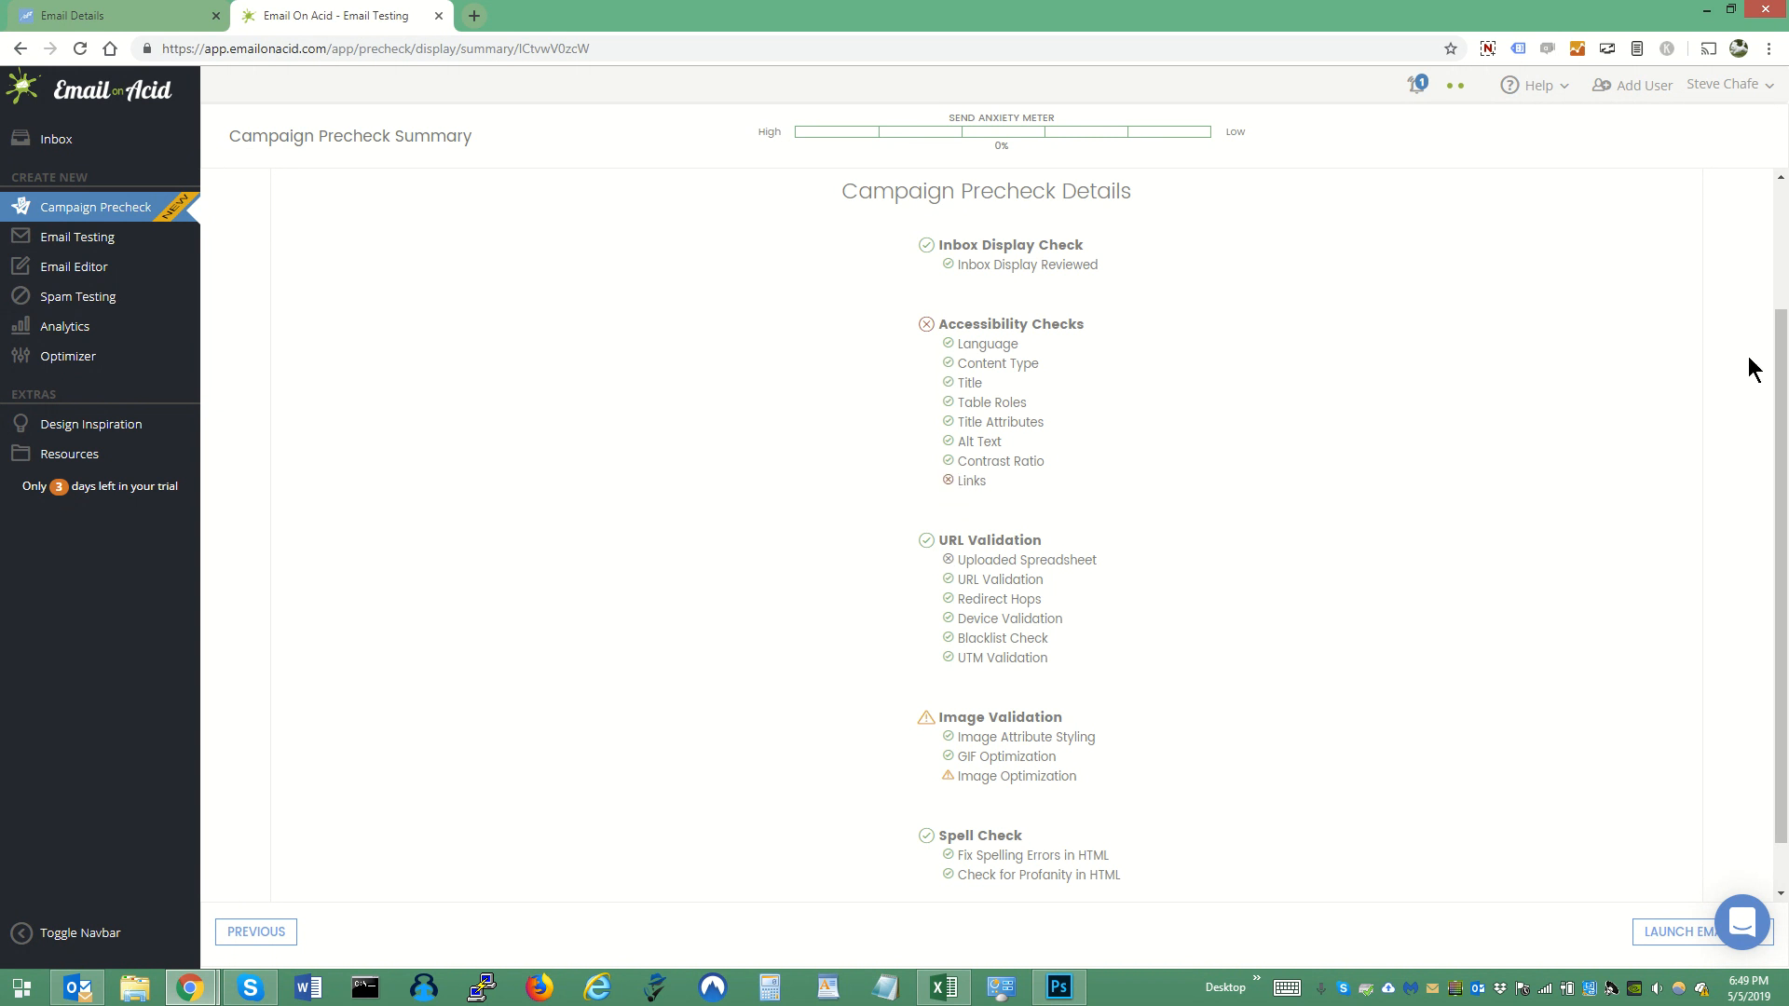
left_click_drag(1784, 633, 1783, 384)
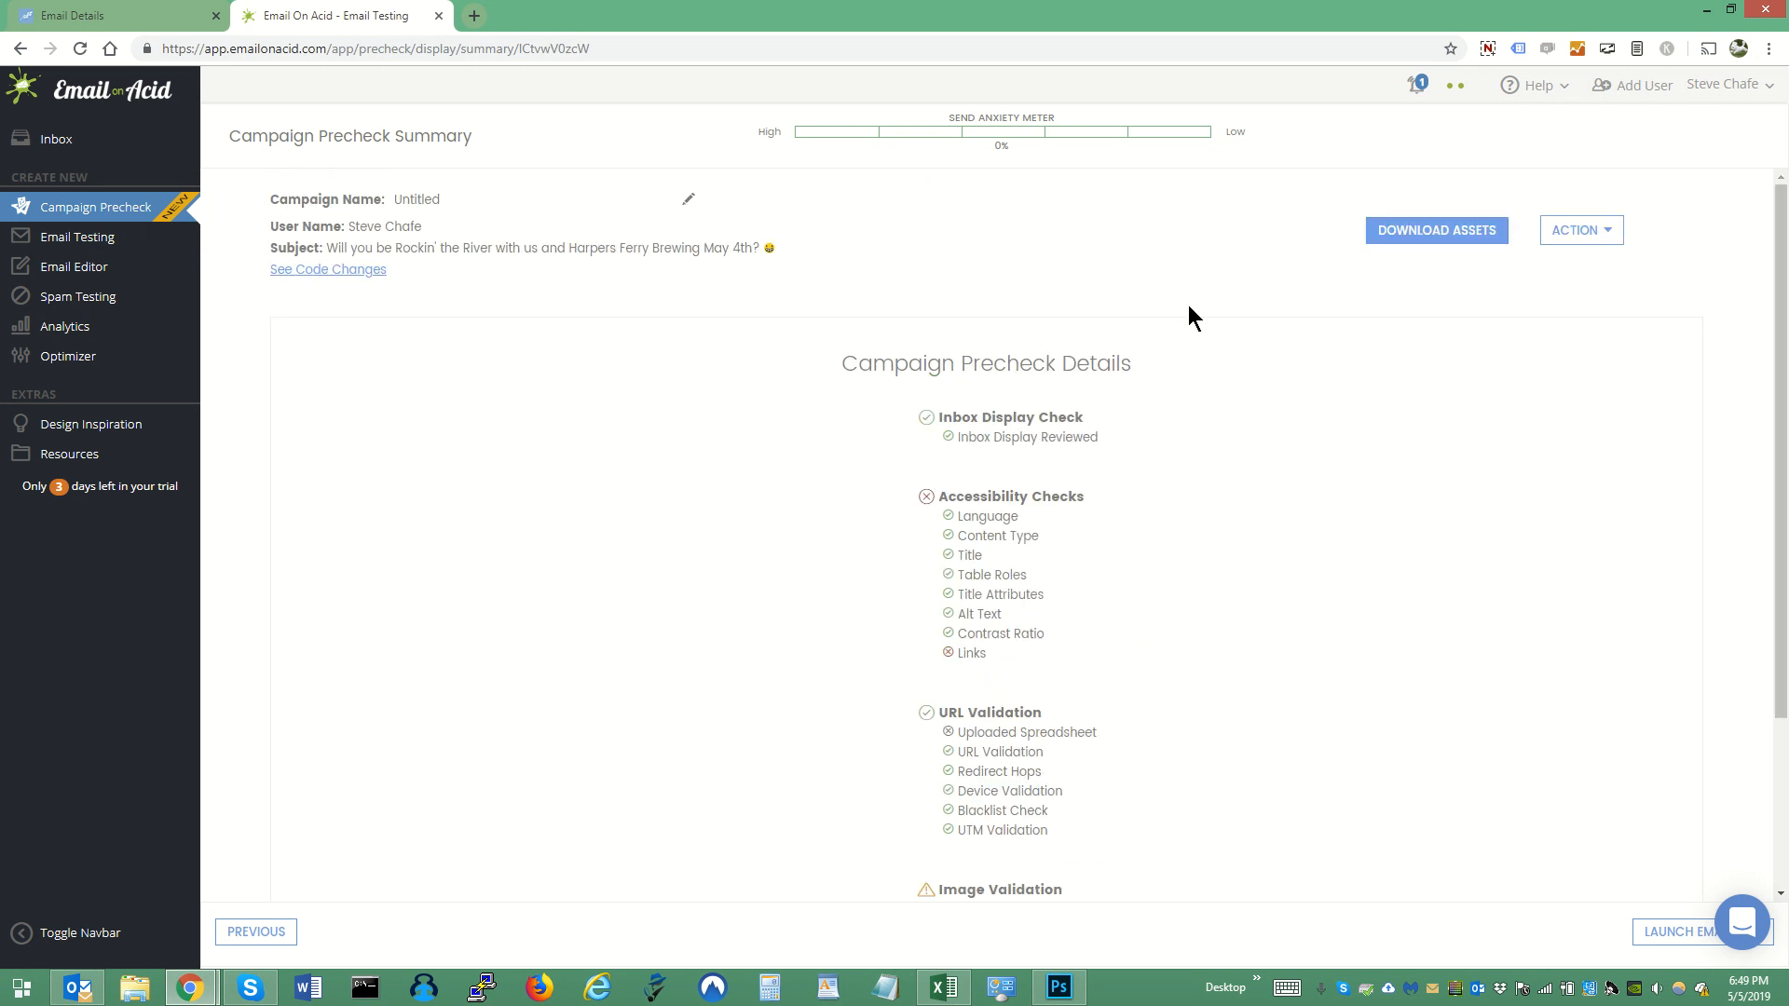
left_click(1581, 235)
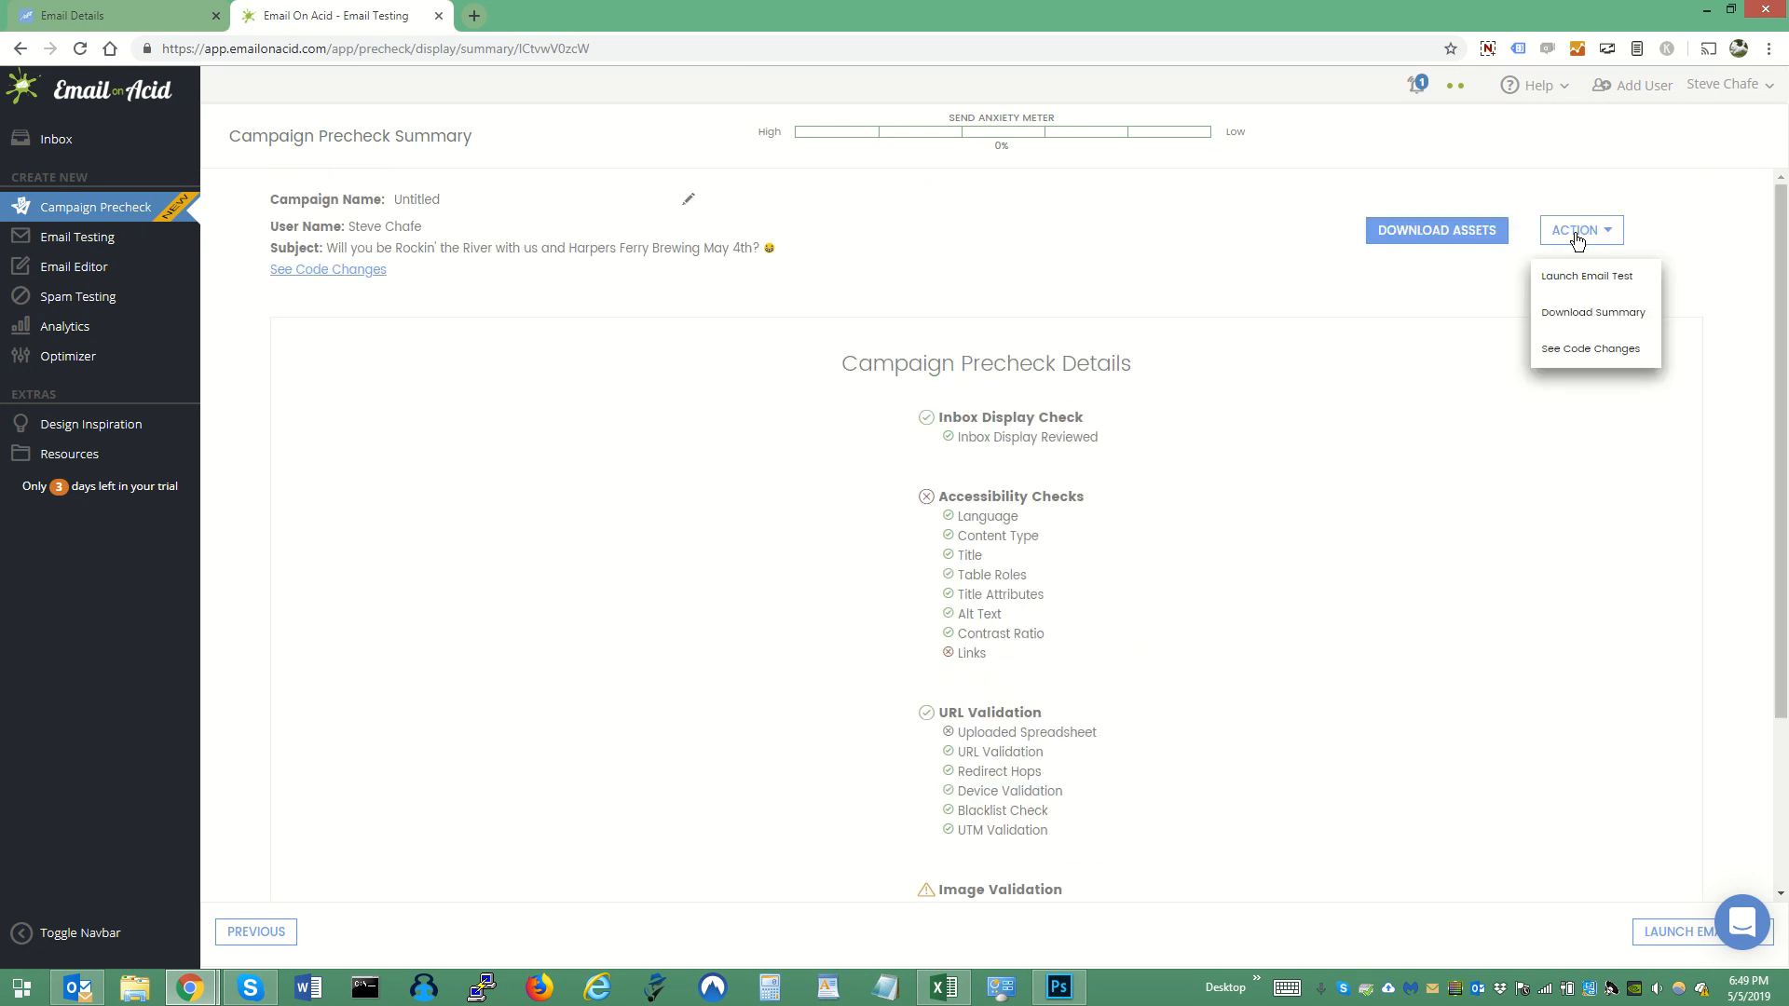
left_click(1454, 229)
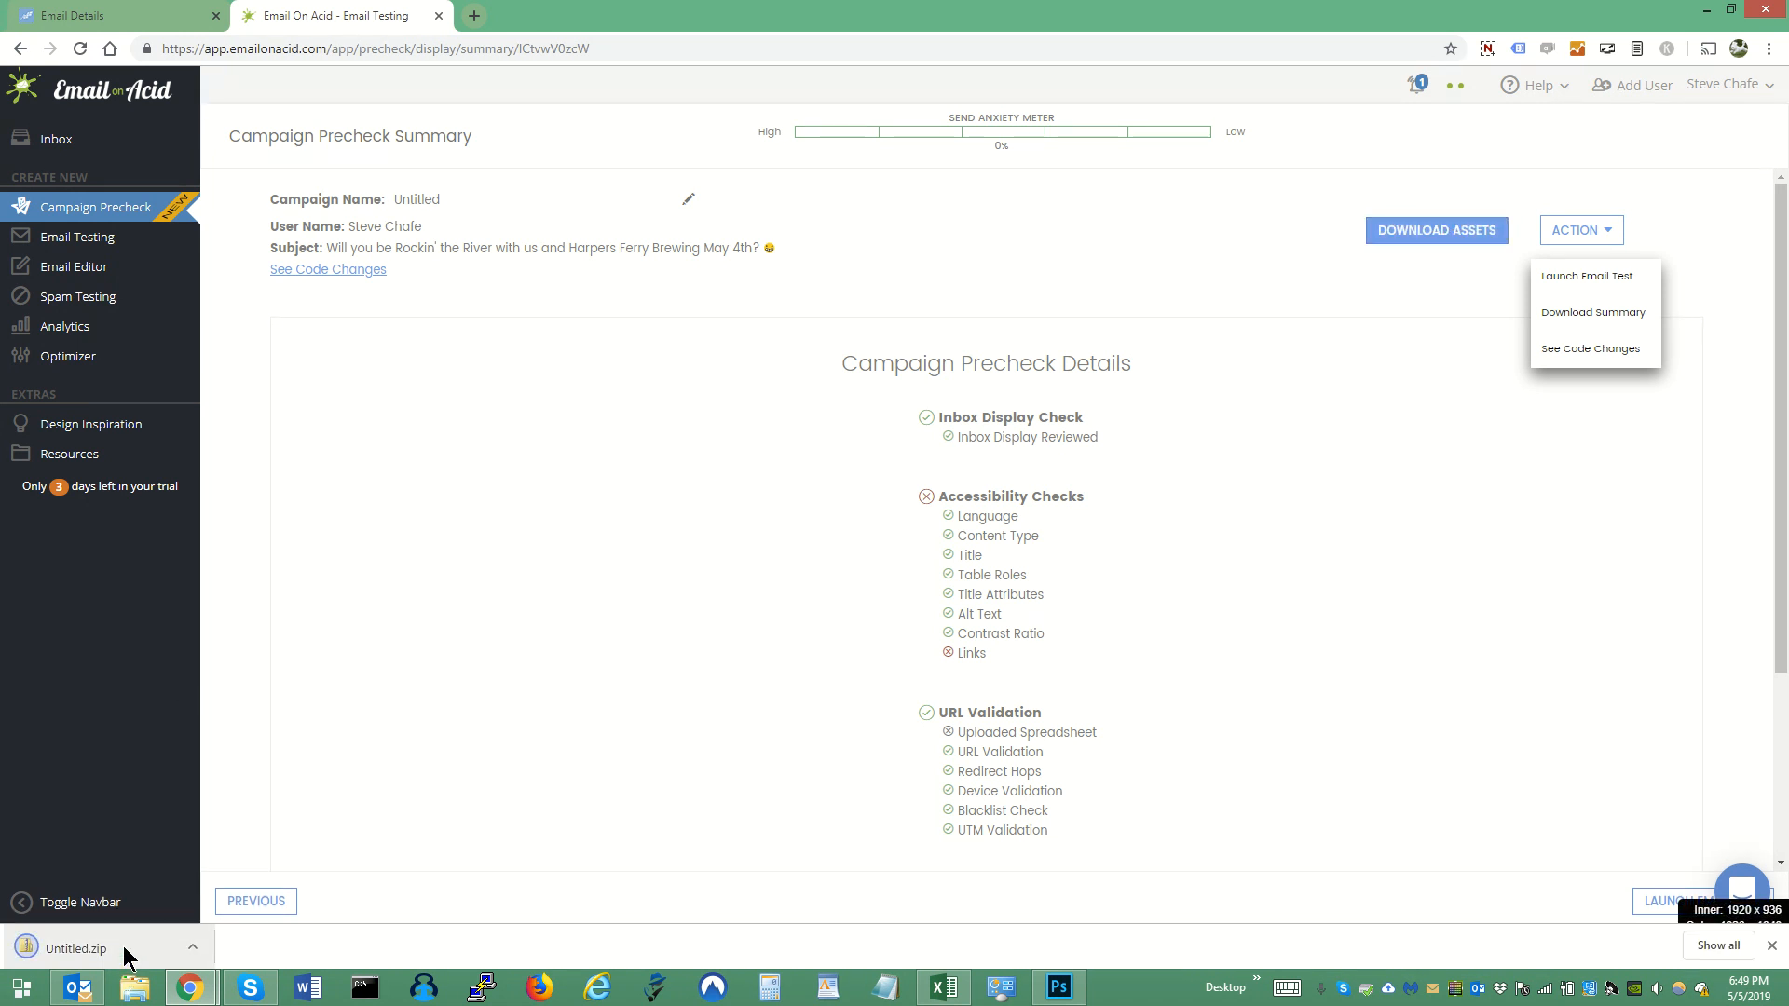
left_click(127, 950)
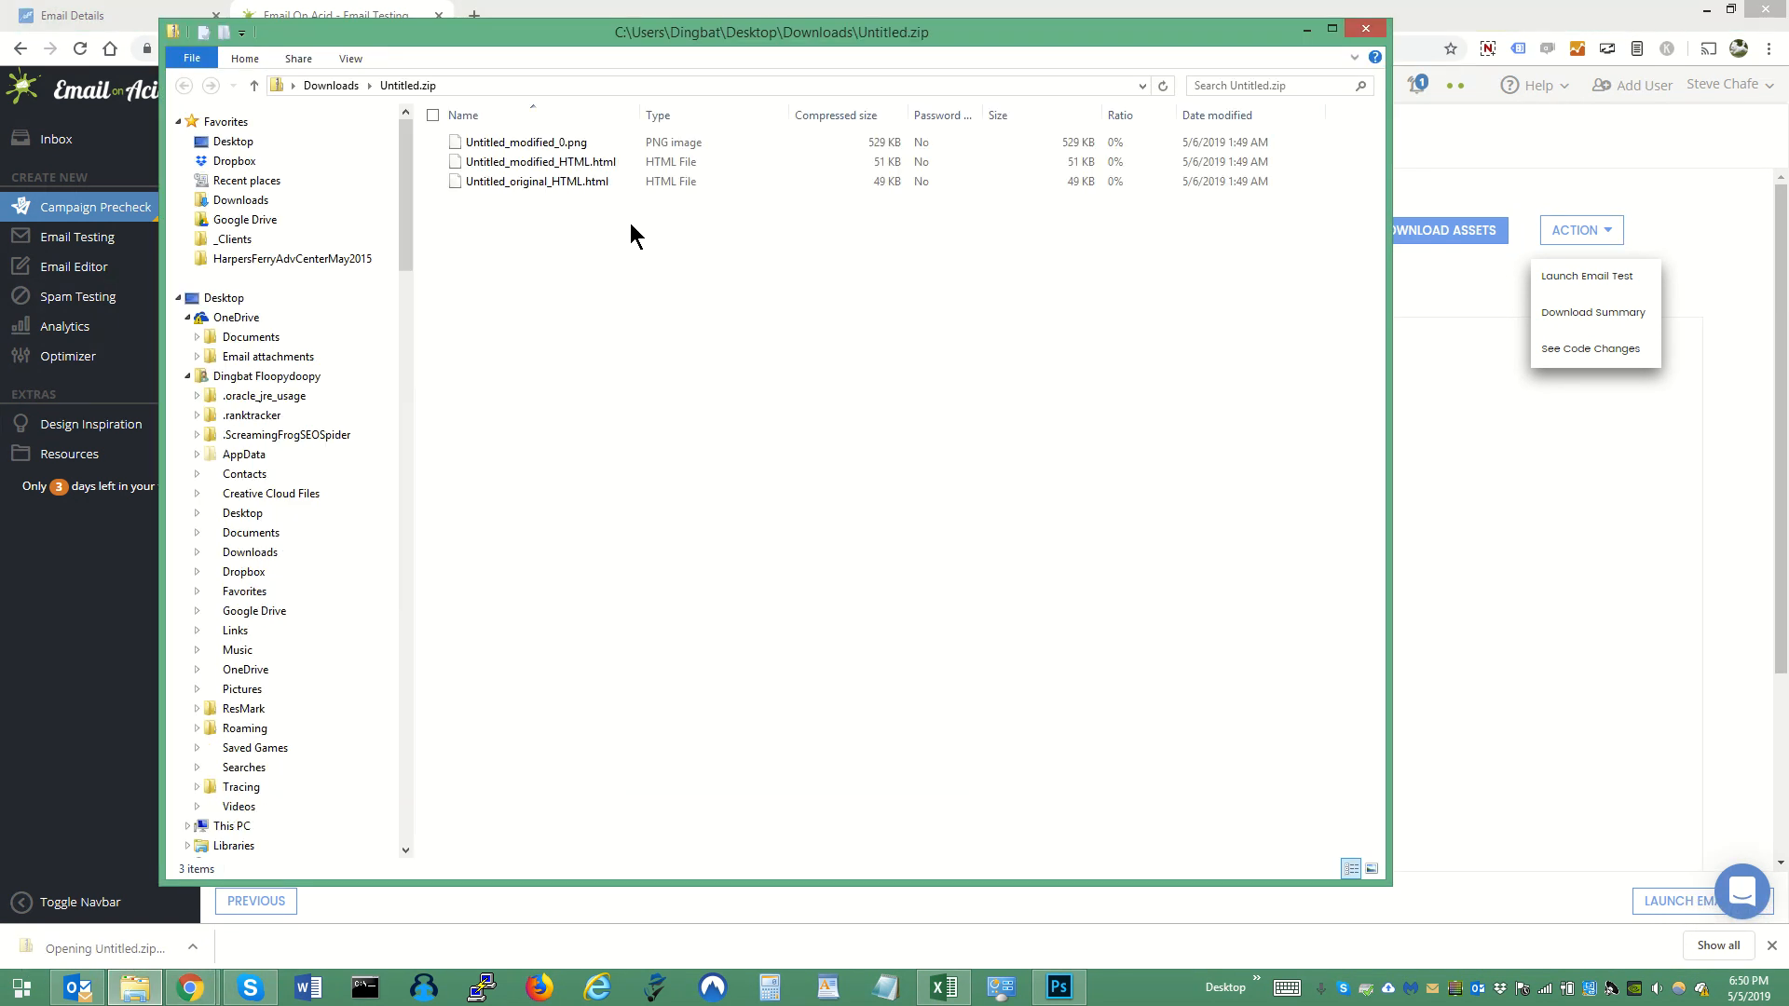
- Examine the code in Untitled_modified_HTML.html from the archive, and close the file and the archive window
left_click(486, 166)
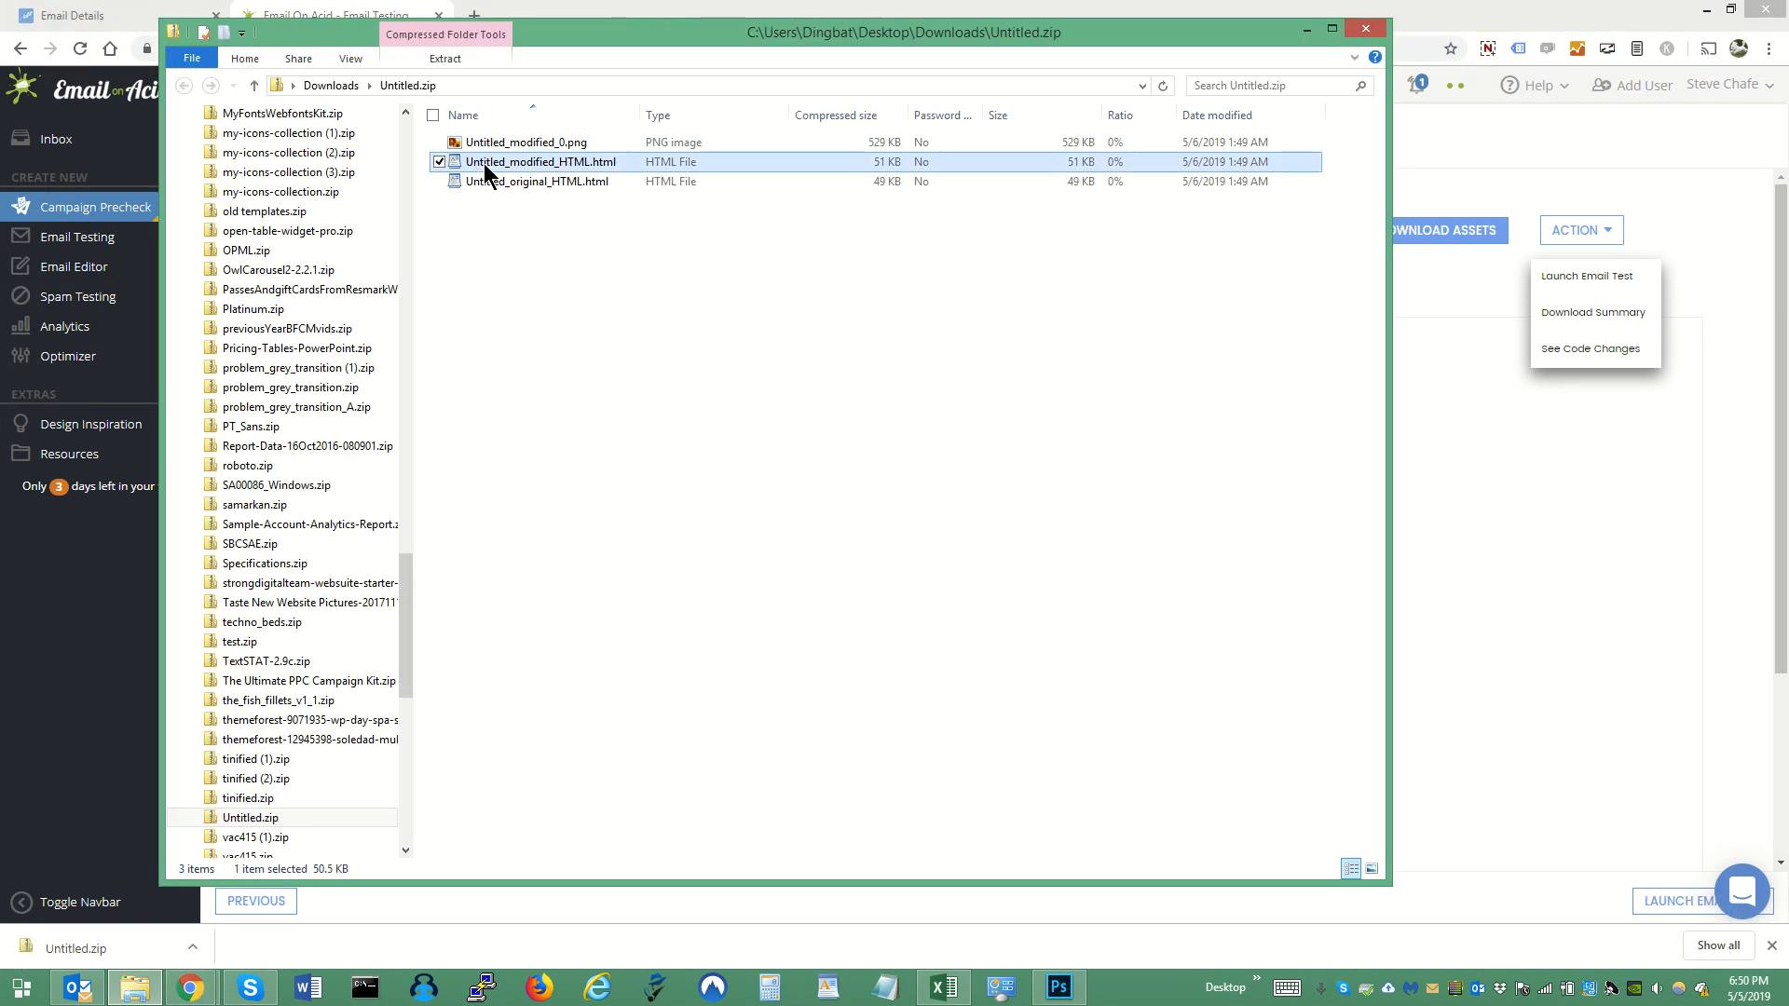
double_click(486, 165)
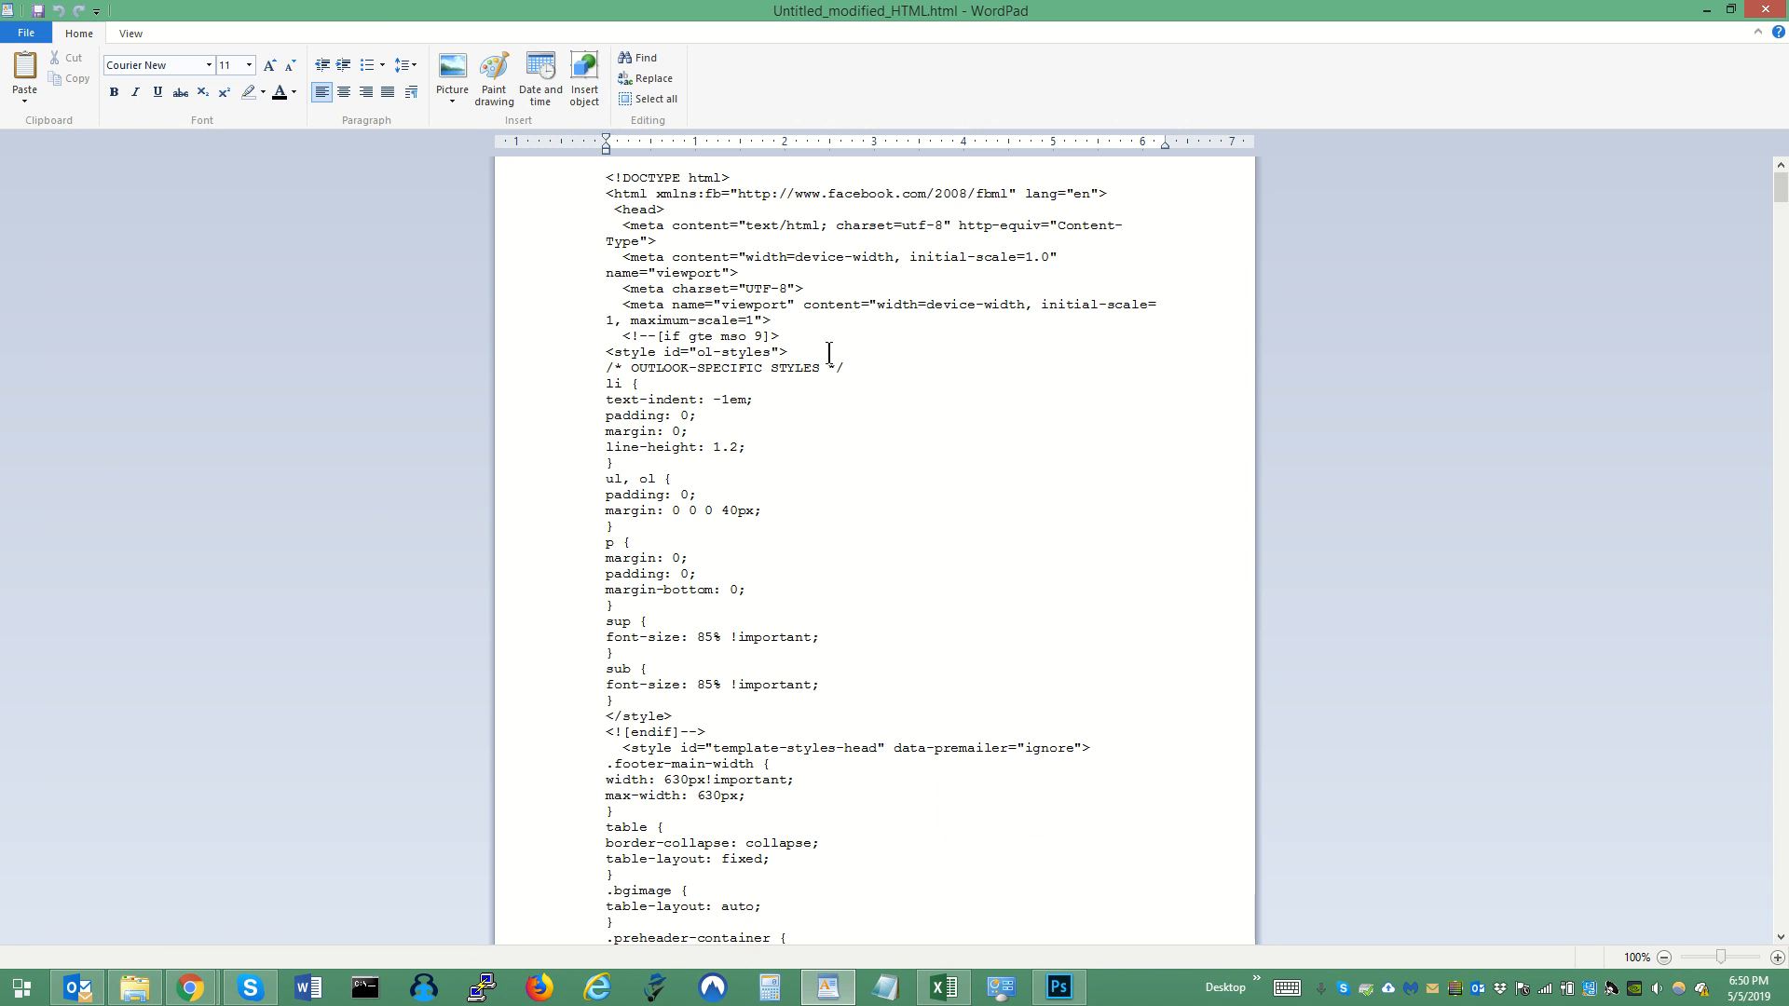
scroll(830, 352, "down", 7)
scroll(829, 352, "down", 17)
scroll(829, 352, "up", 20)
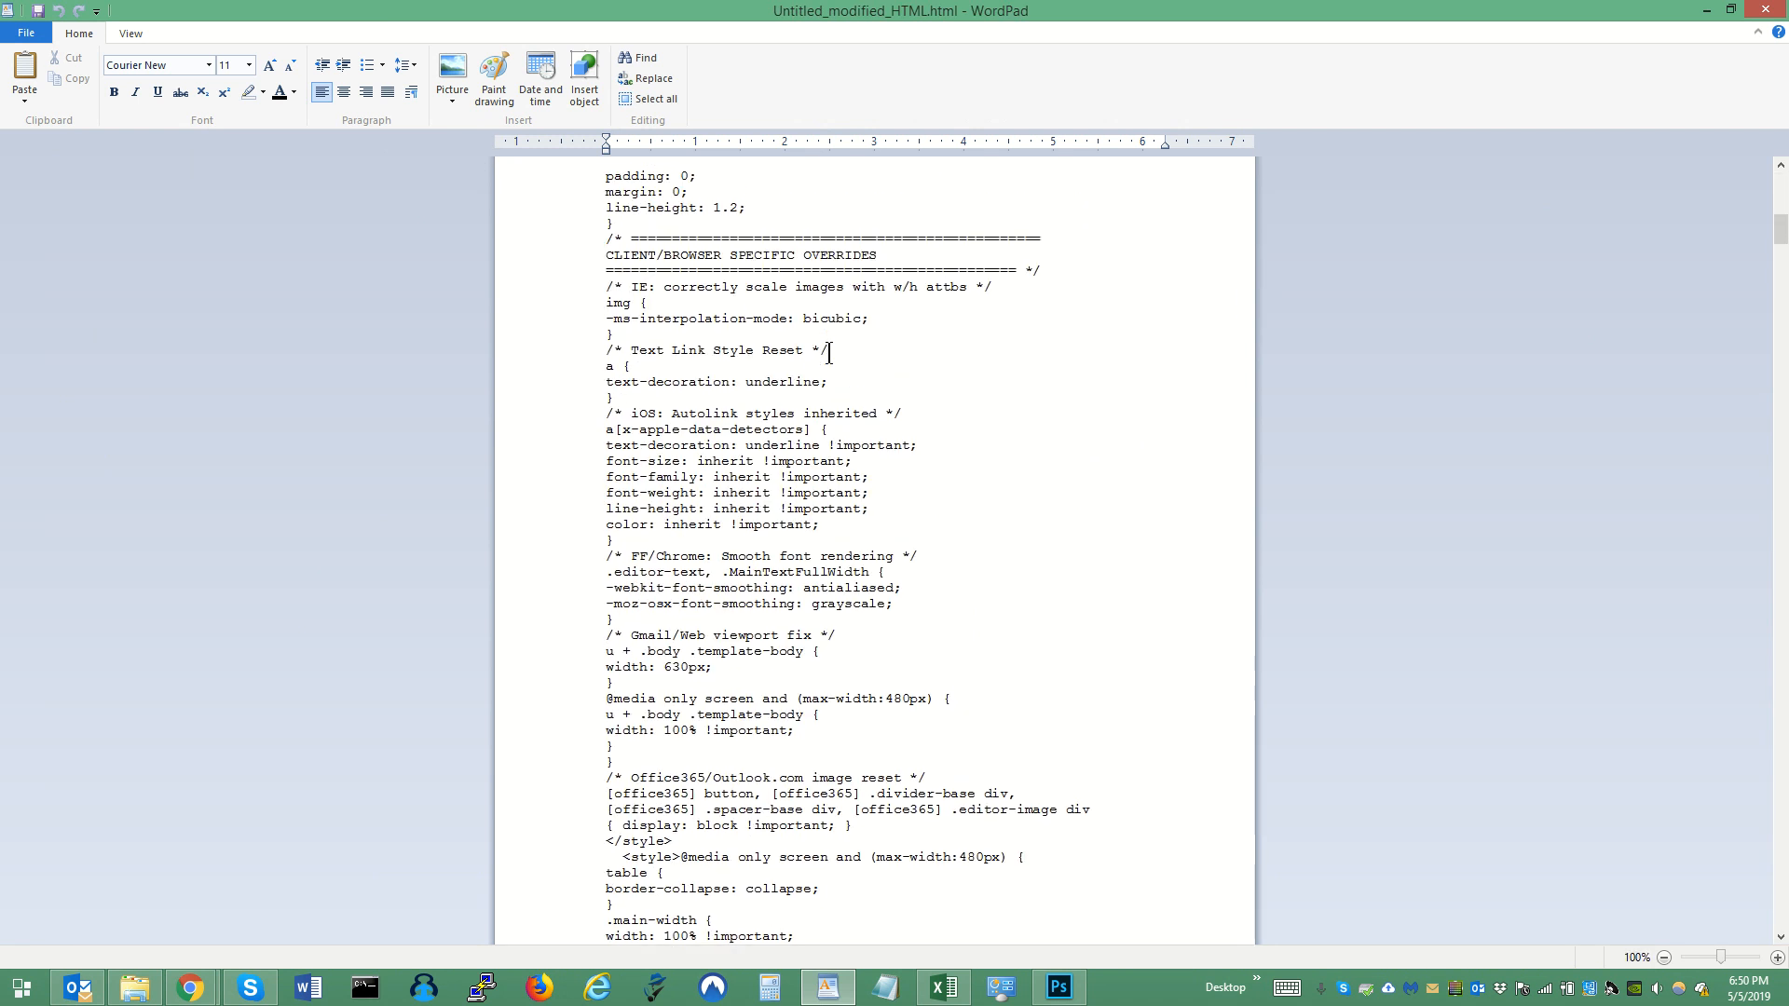
left_click(1765, 11)
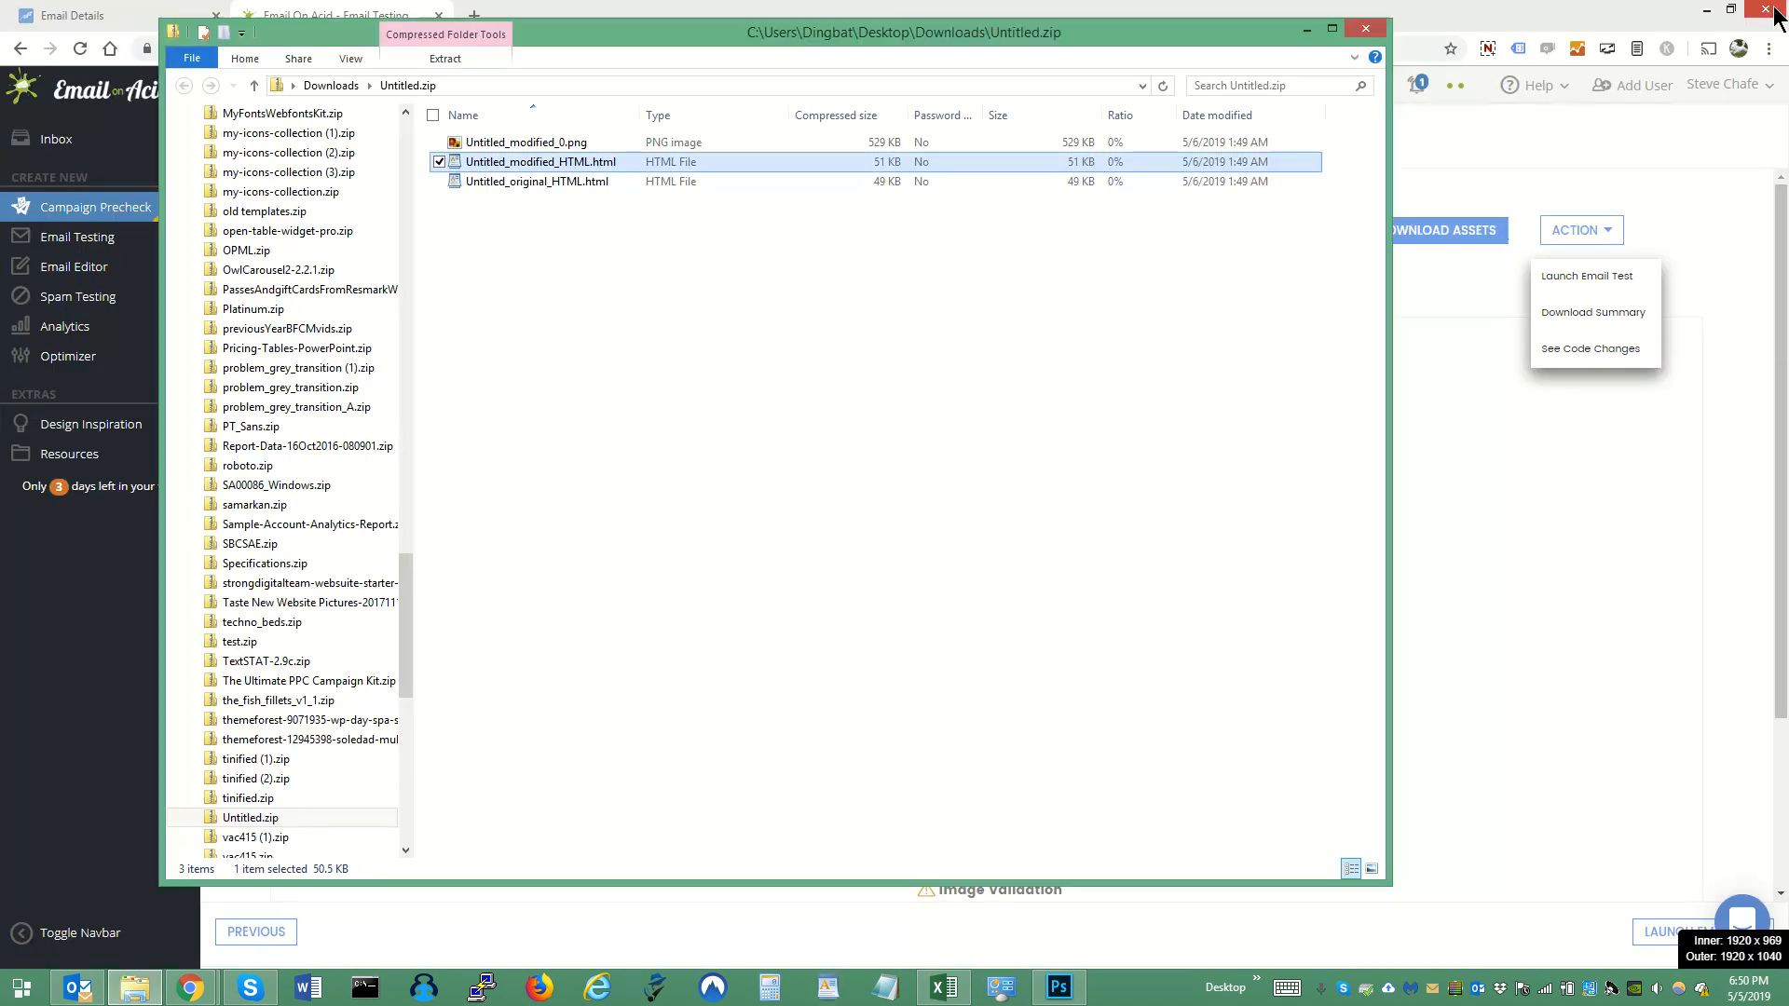
left_click(1362, 31)
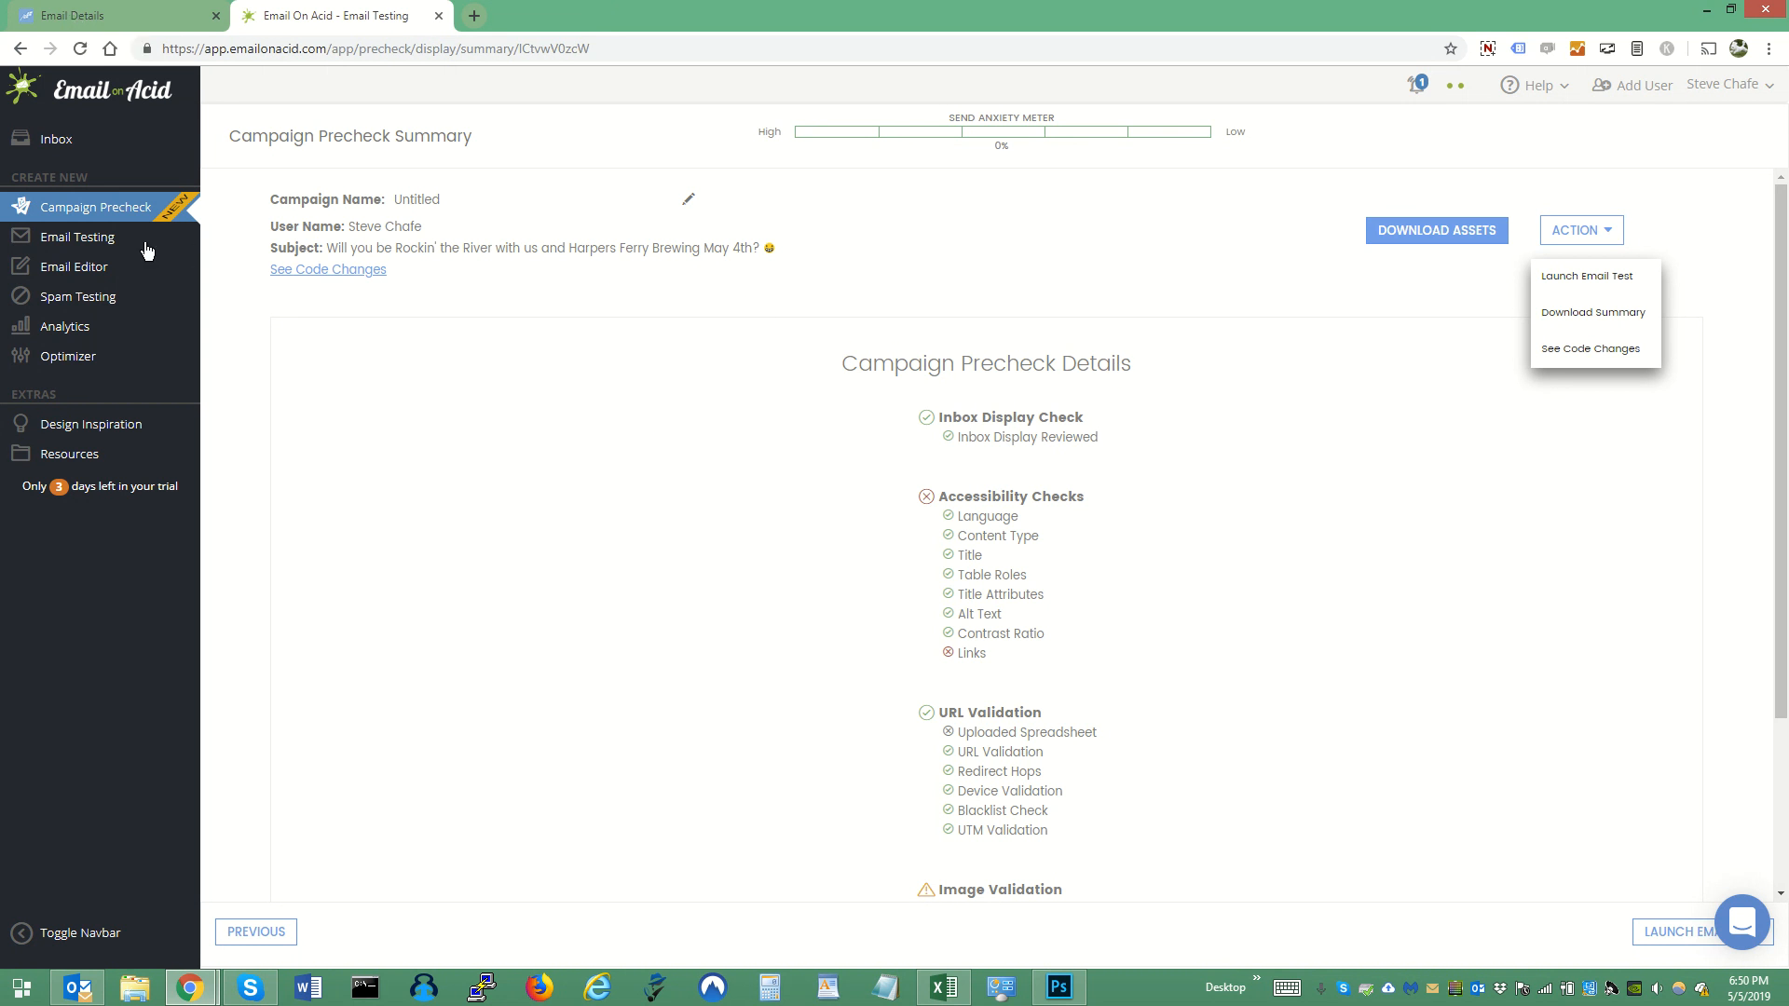
- Start a new Spam Test and highlight the full list of provided seed addresses
left_click(80, 308)
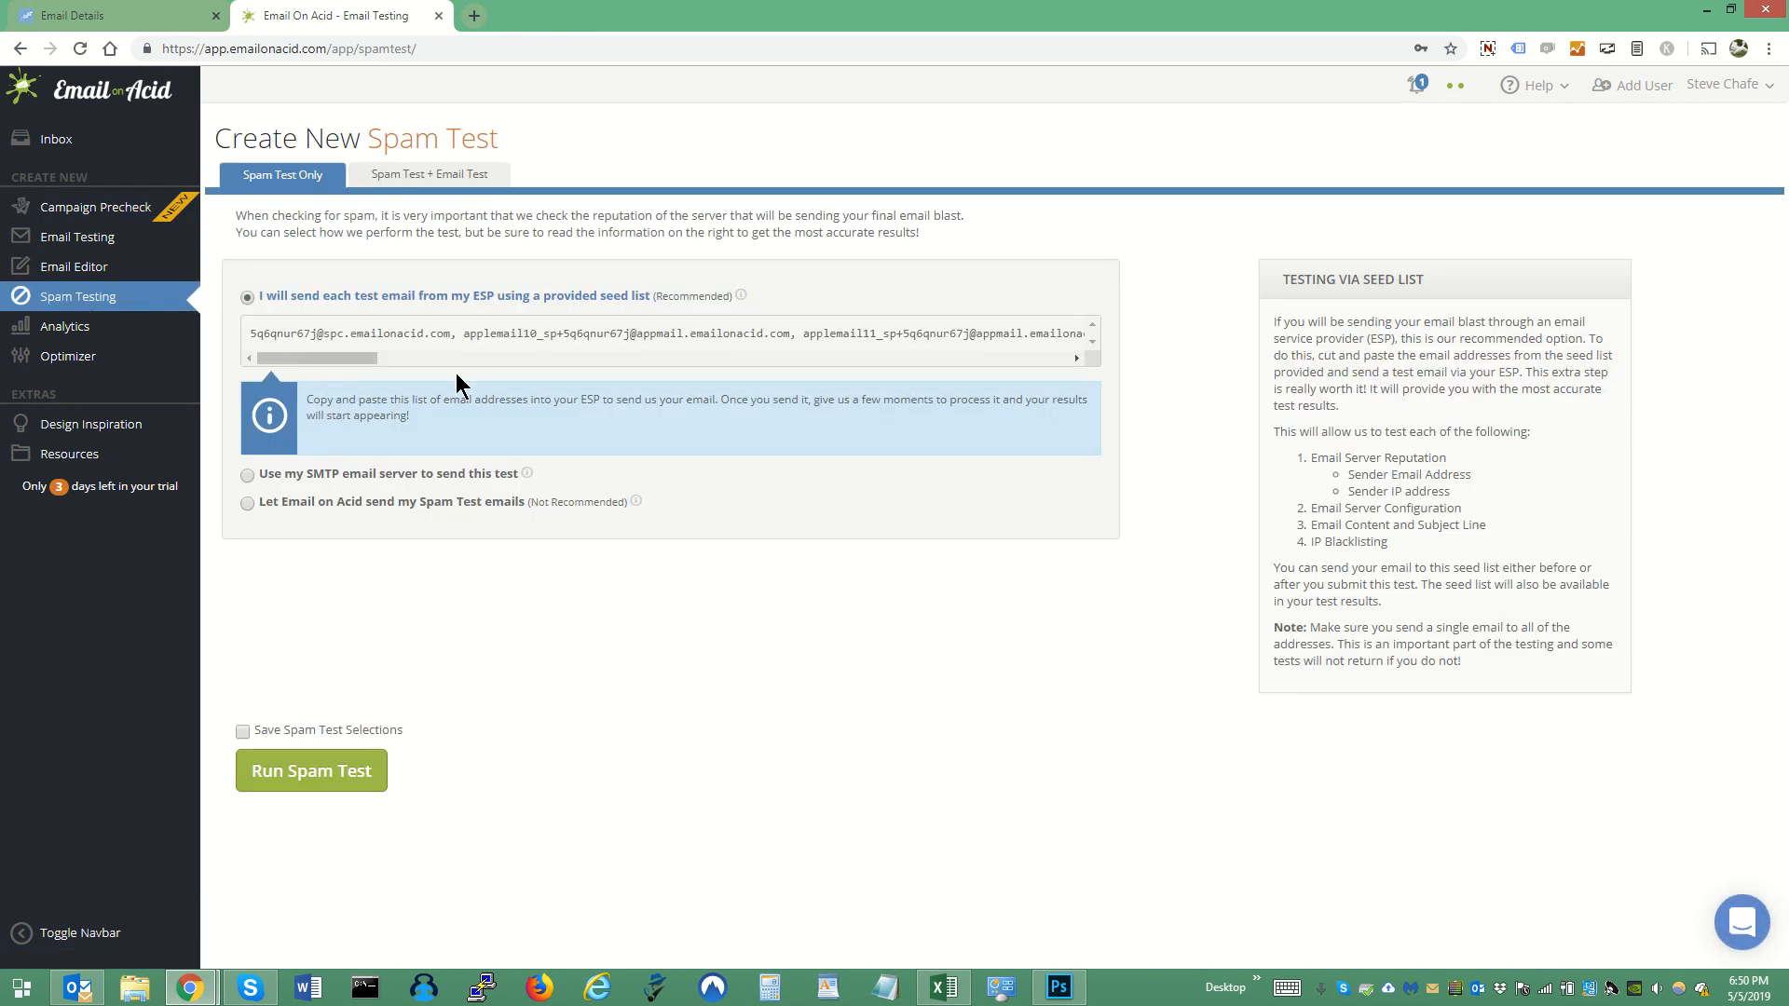
left_click_drag(462, 338, 778, 338)
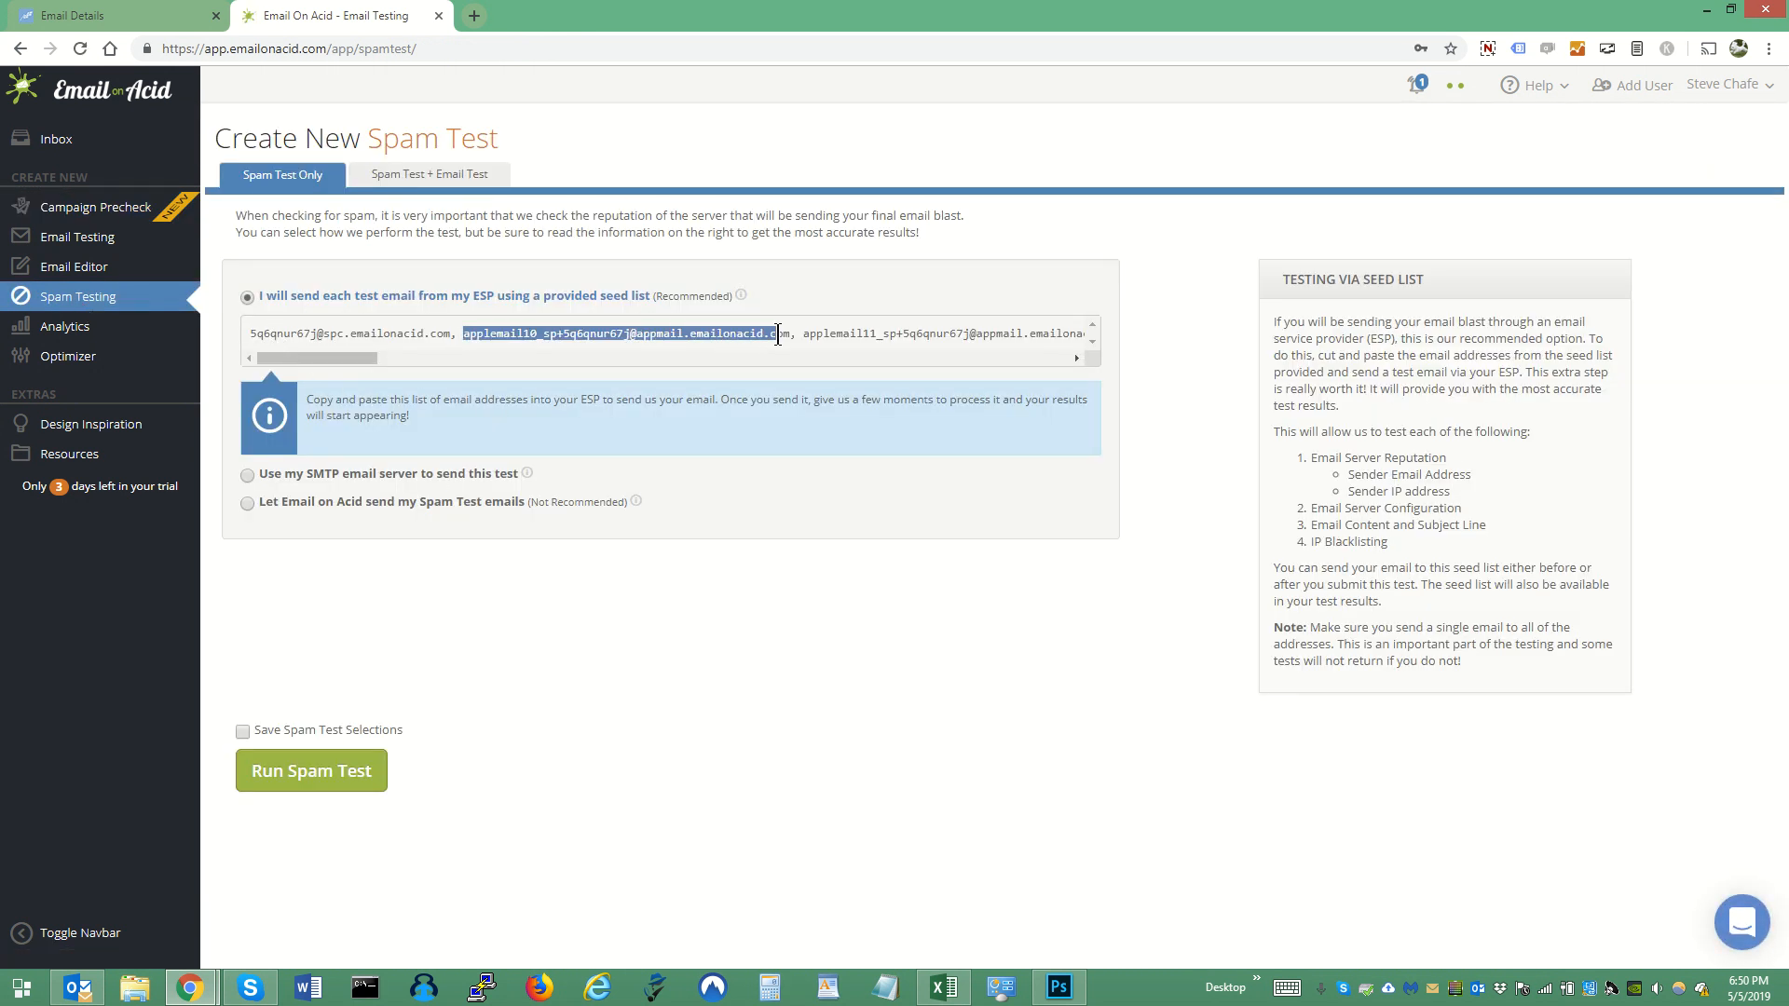
key("ctrl+a")
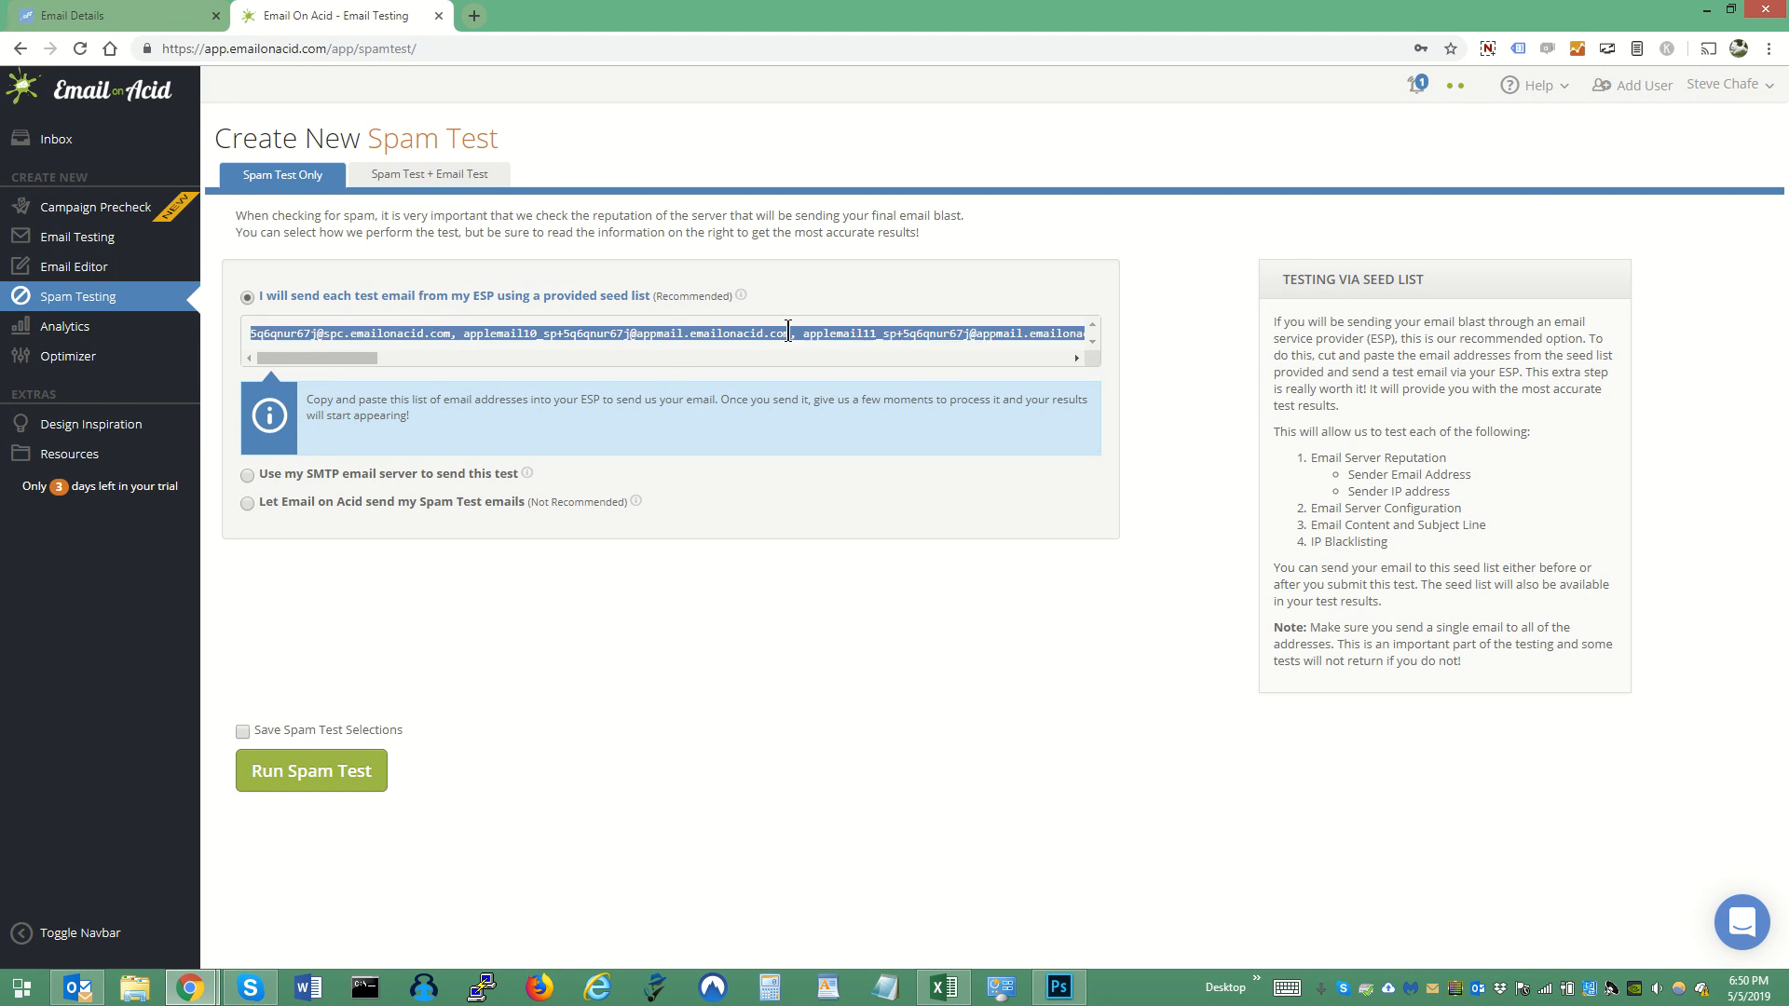
left_click(807, 704)
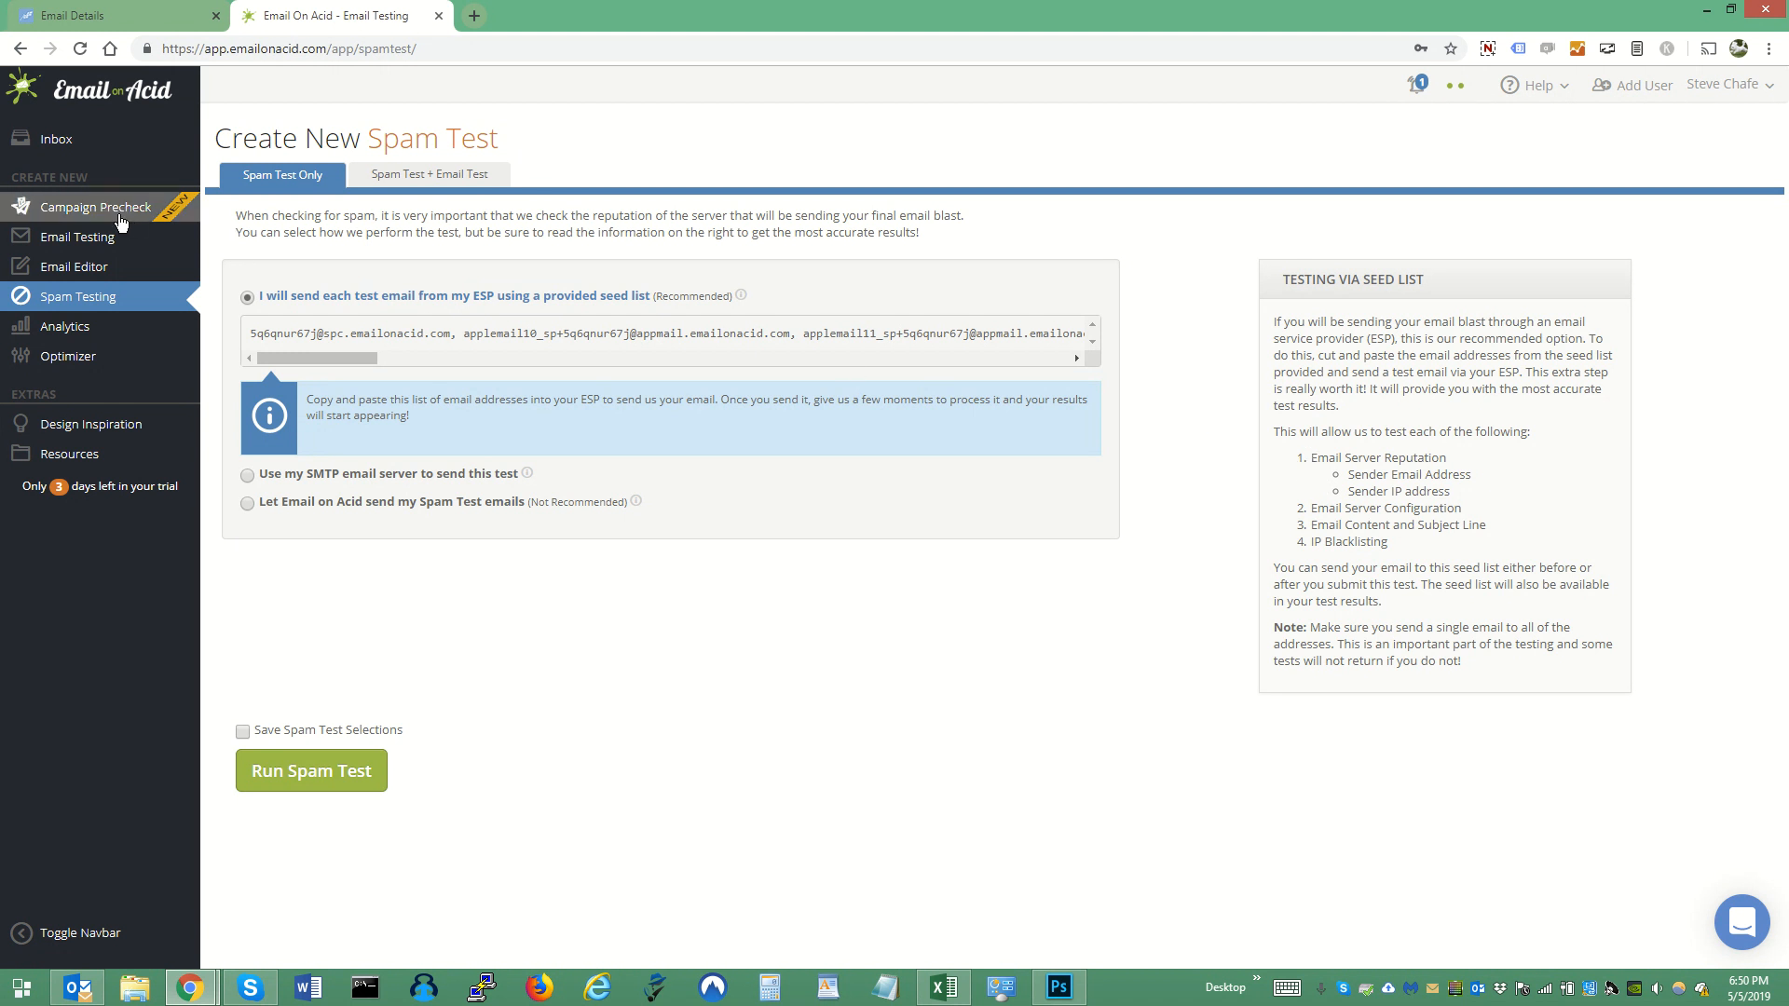
- Open the detailed results of the 12:32 am "Rock the River with us this Saturday!" spam test and review its deliverability and filter results
left_click(43, 140)
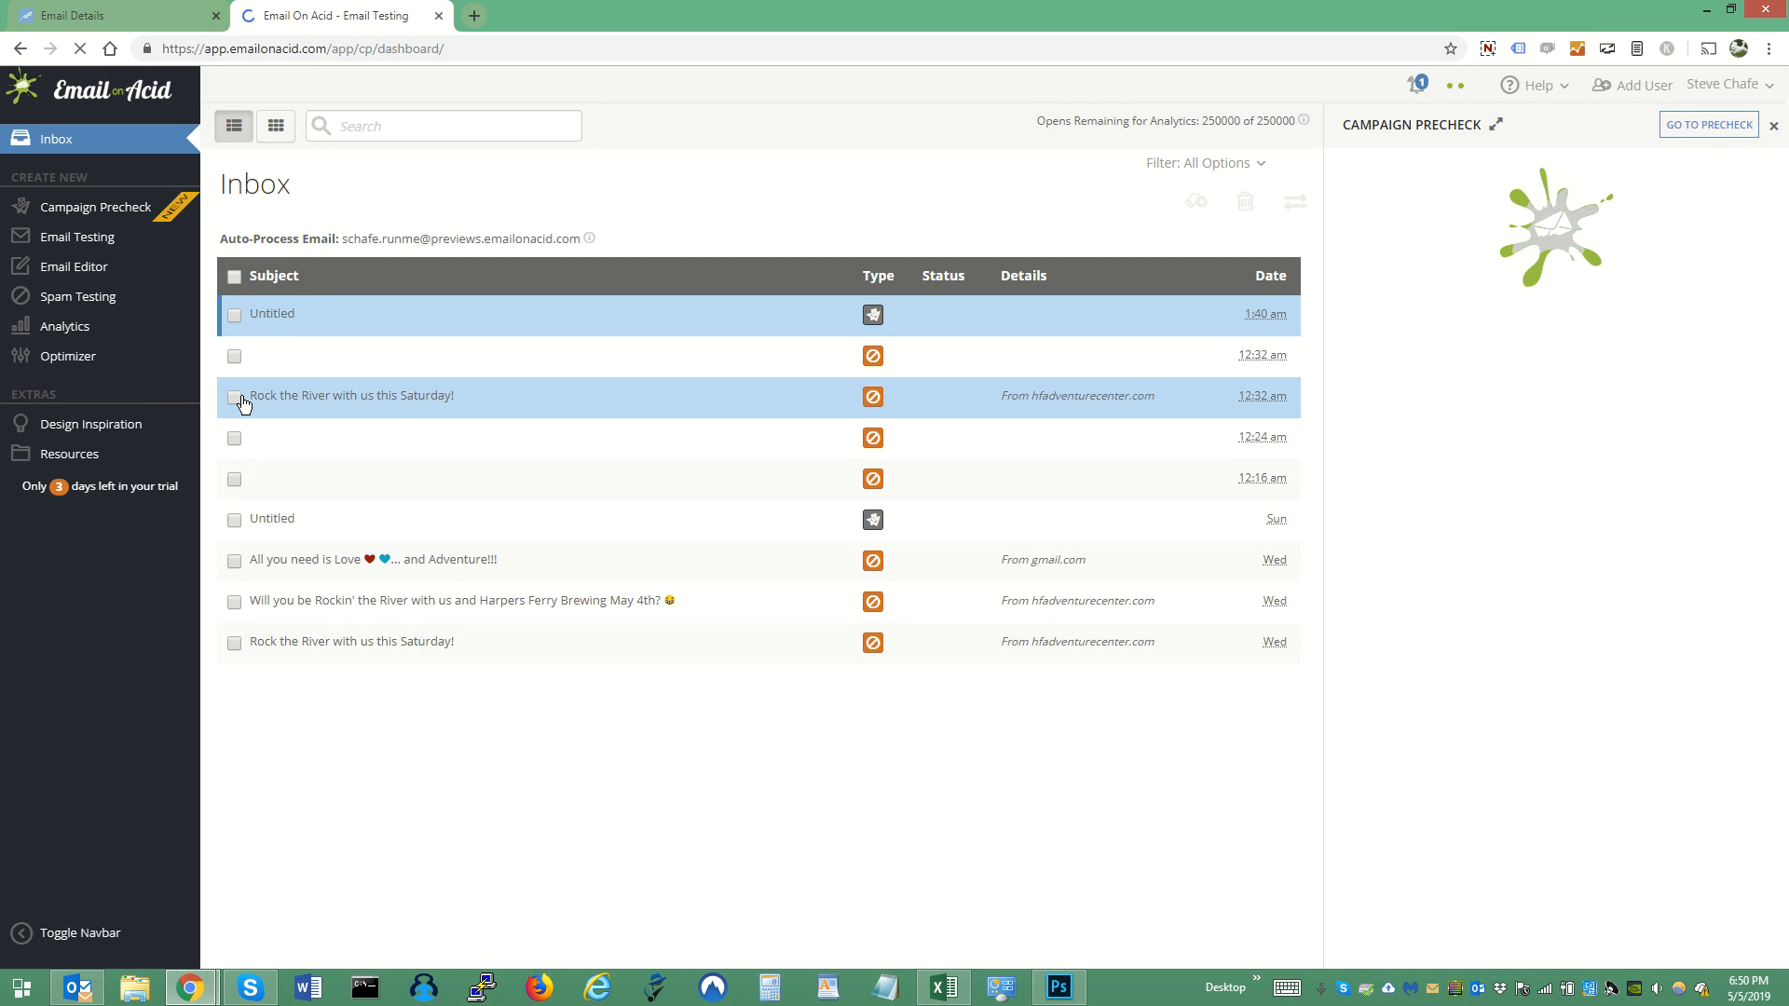
left_click(438, 401)
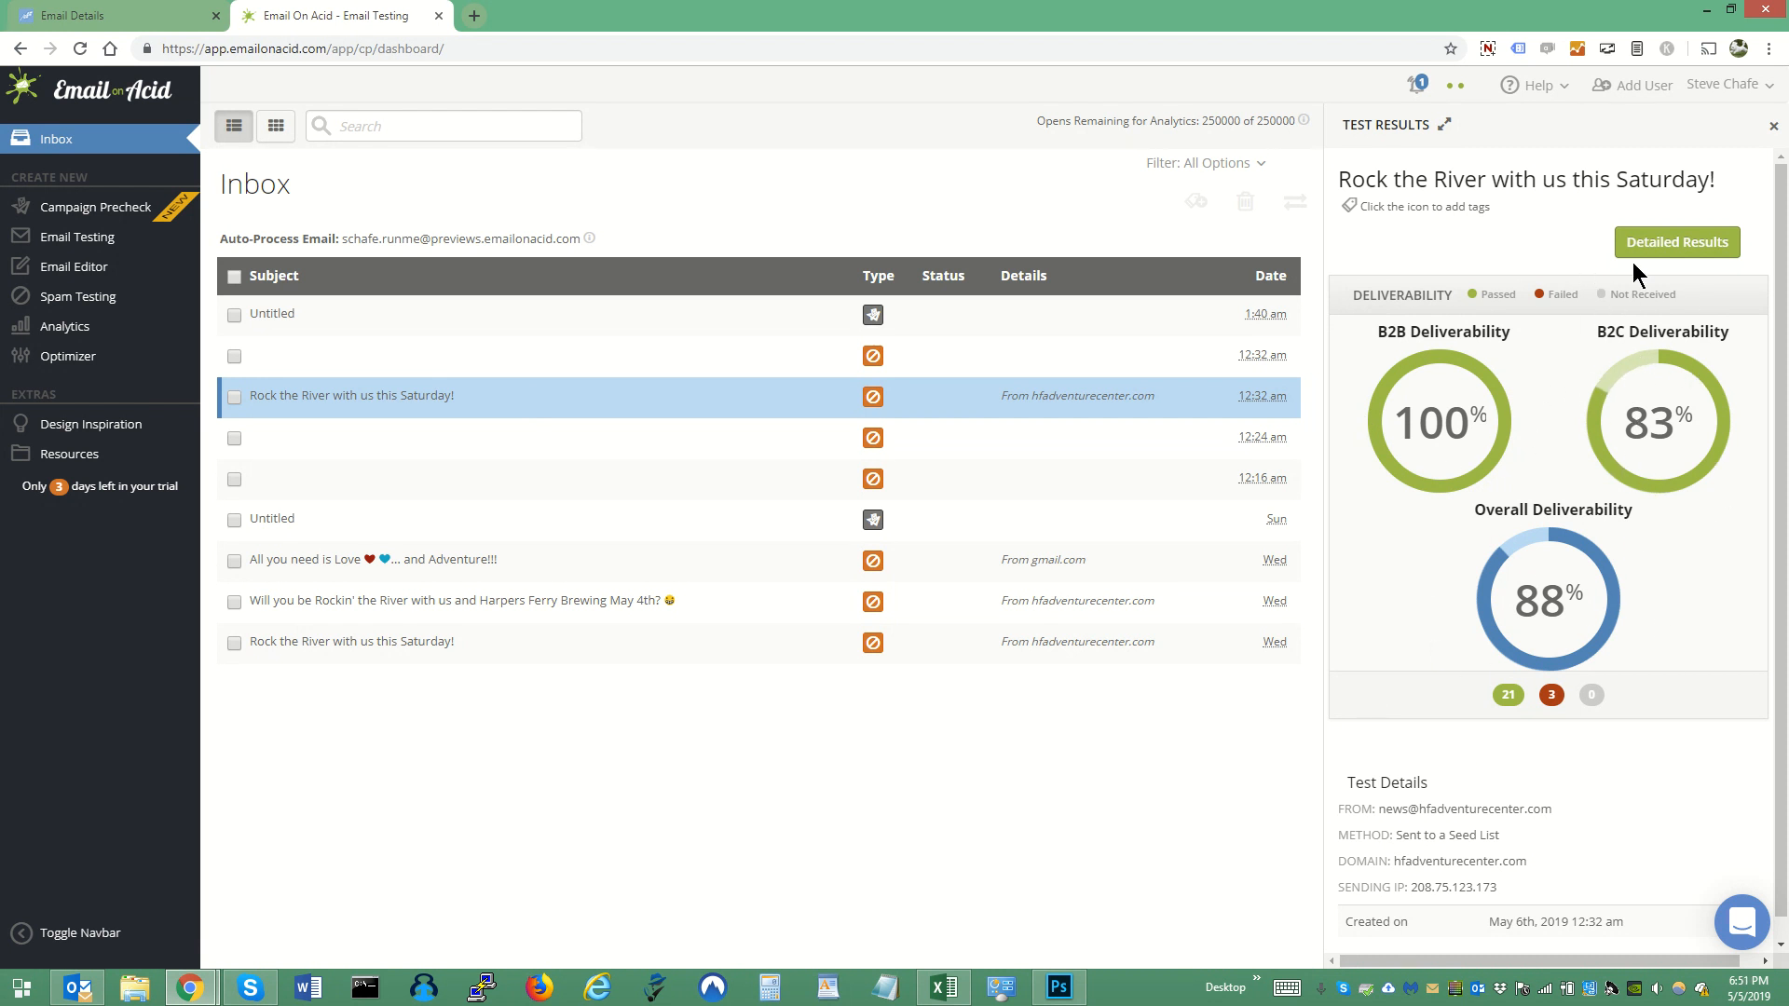
left_click(1677, 244)
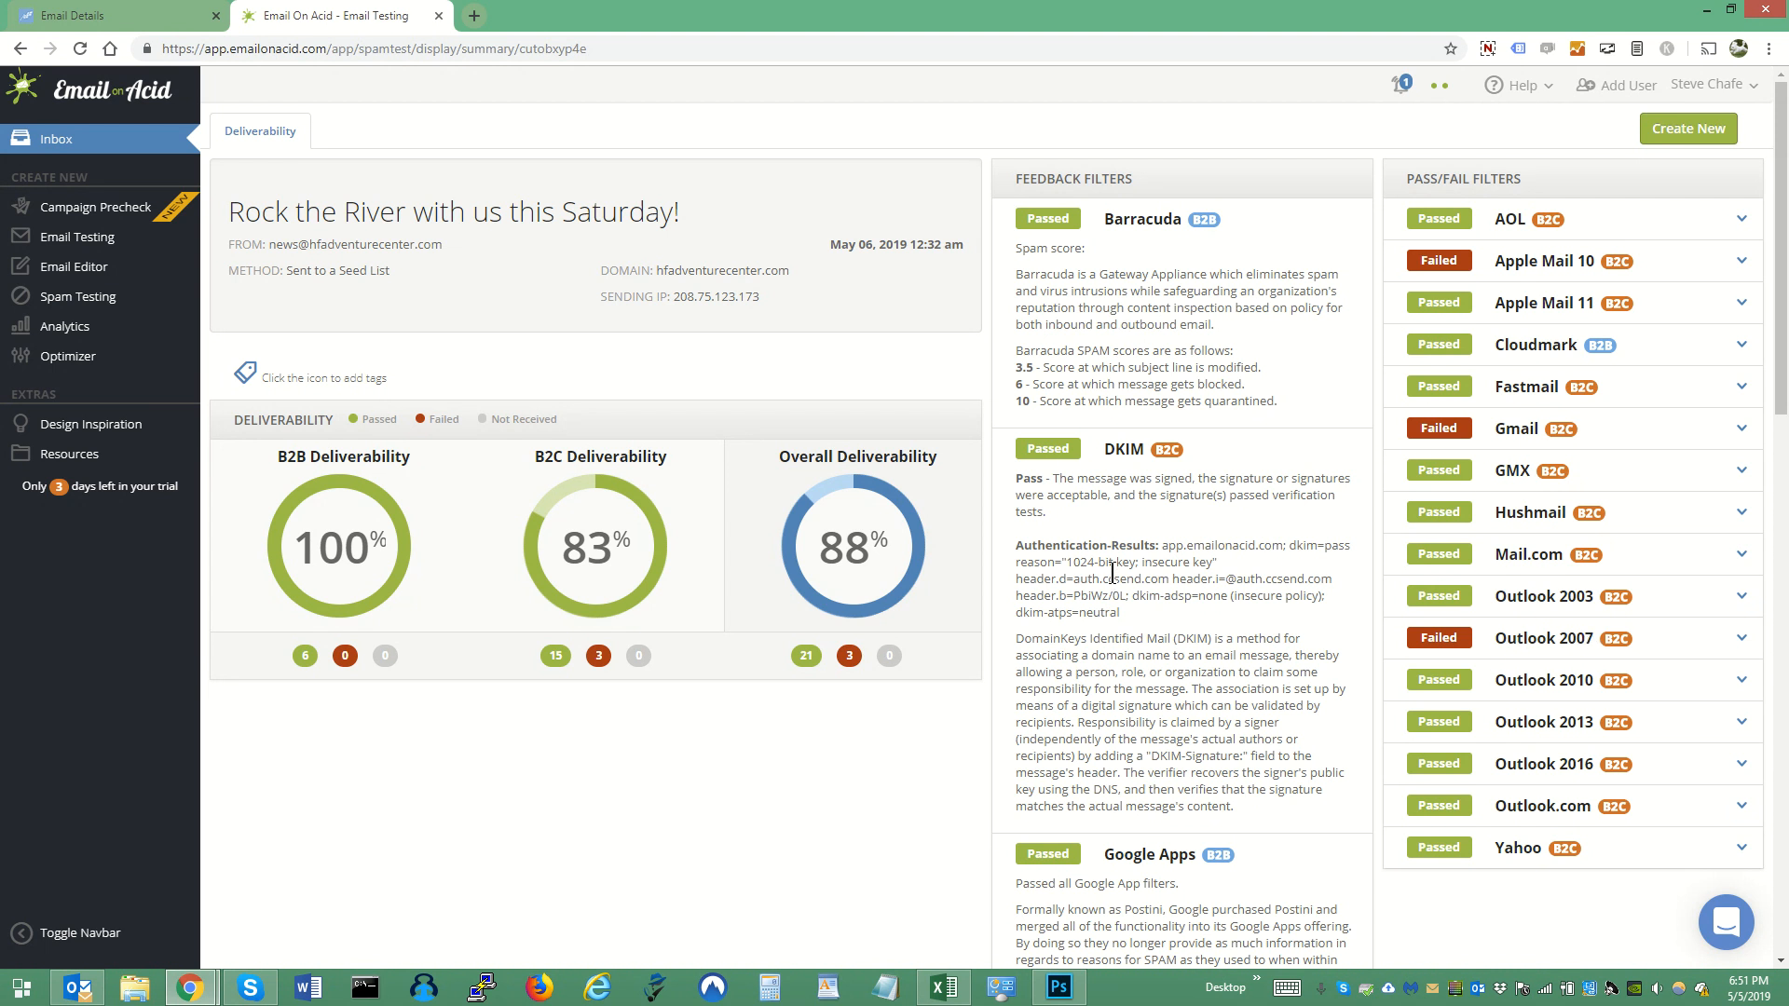
scroll(1112, 572, "down", 15)
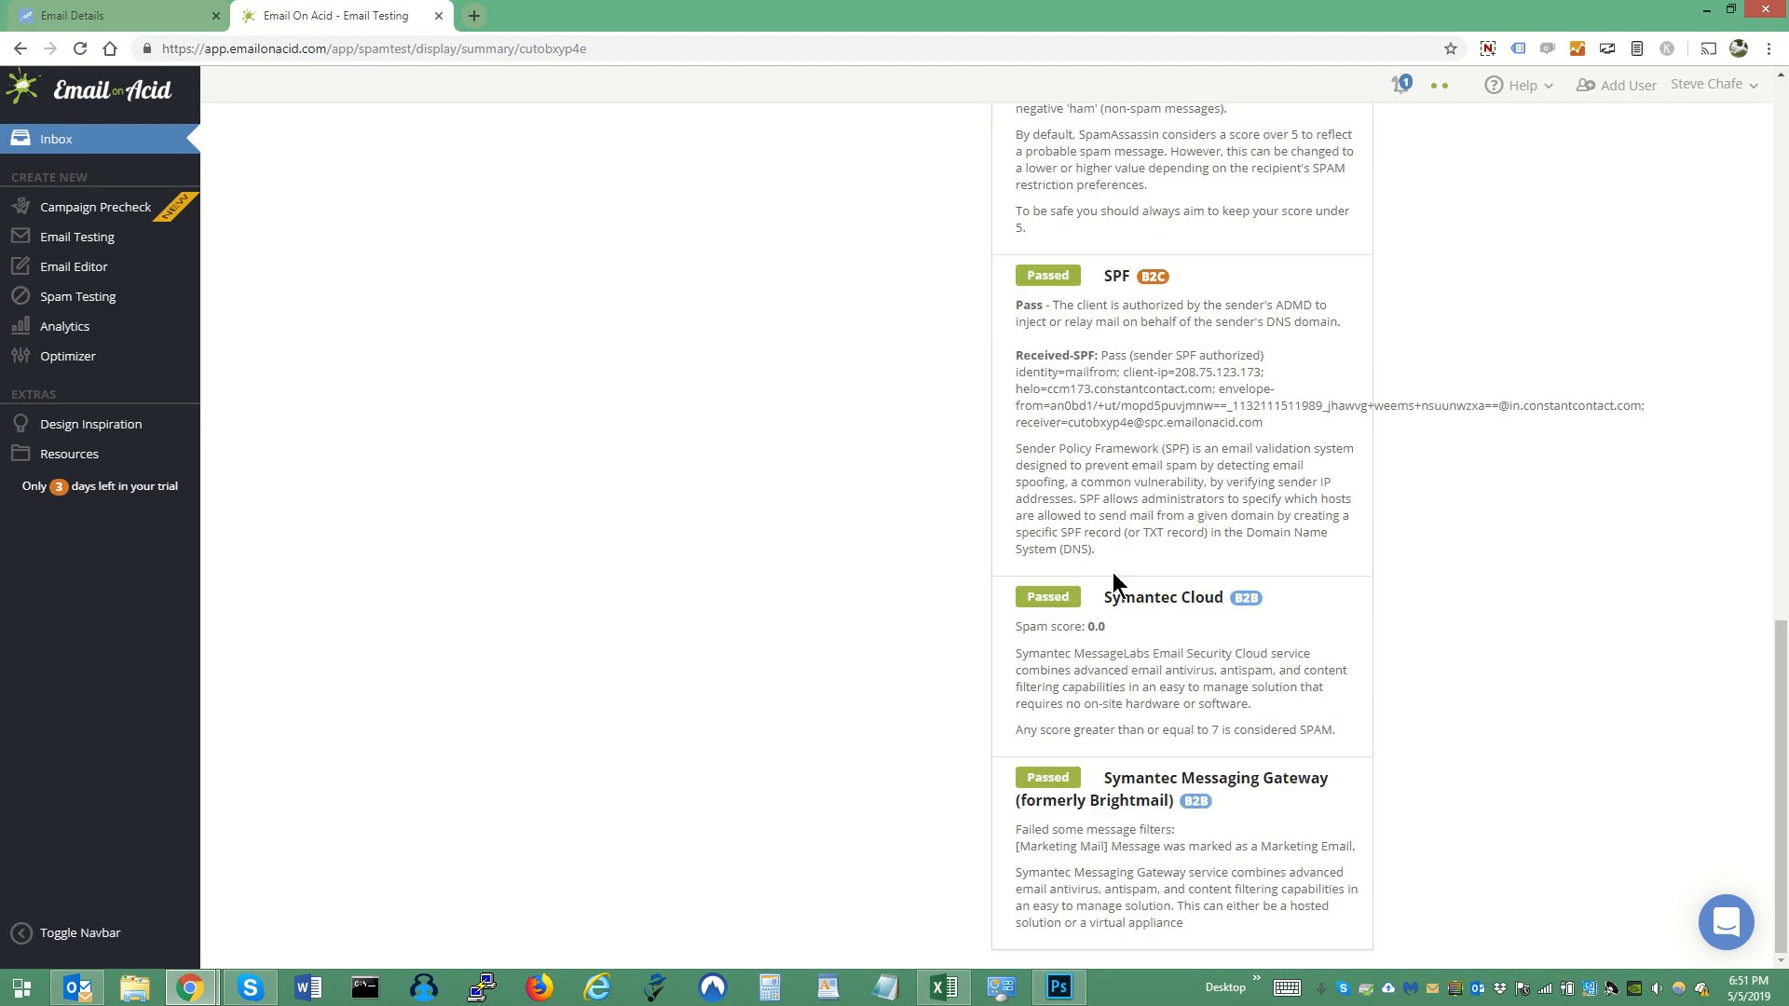
scroll(1113, 572, "up", 15)
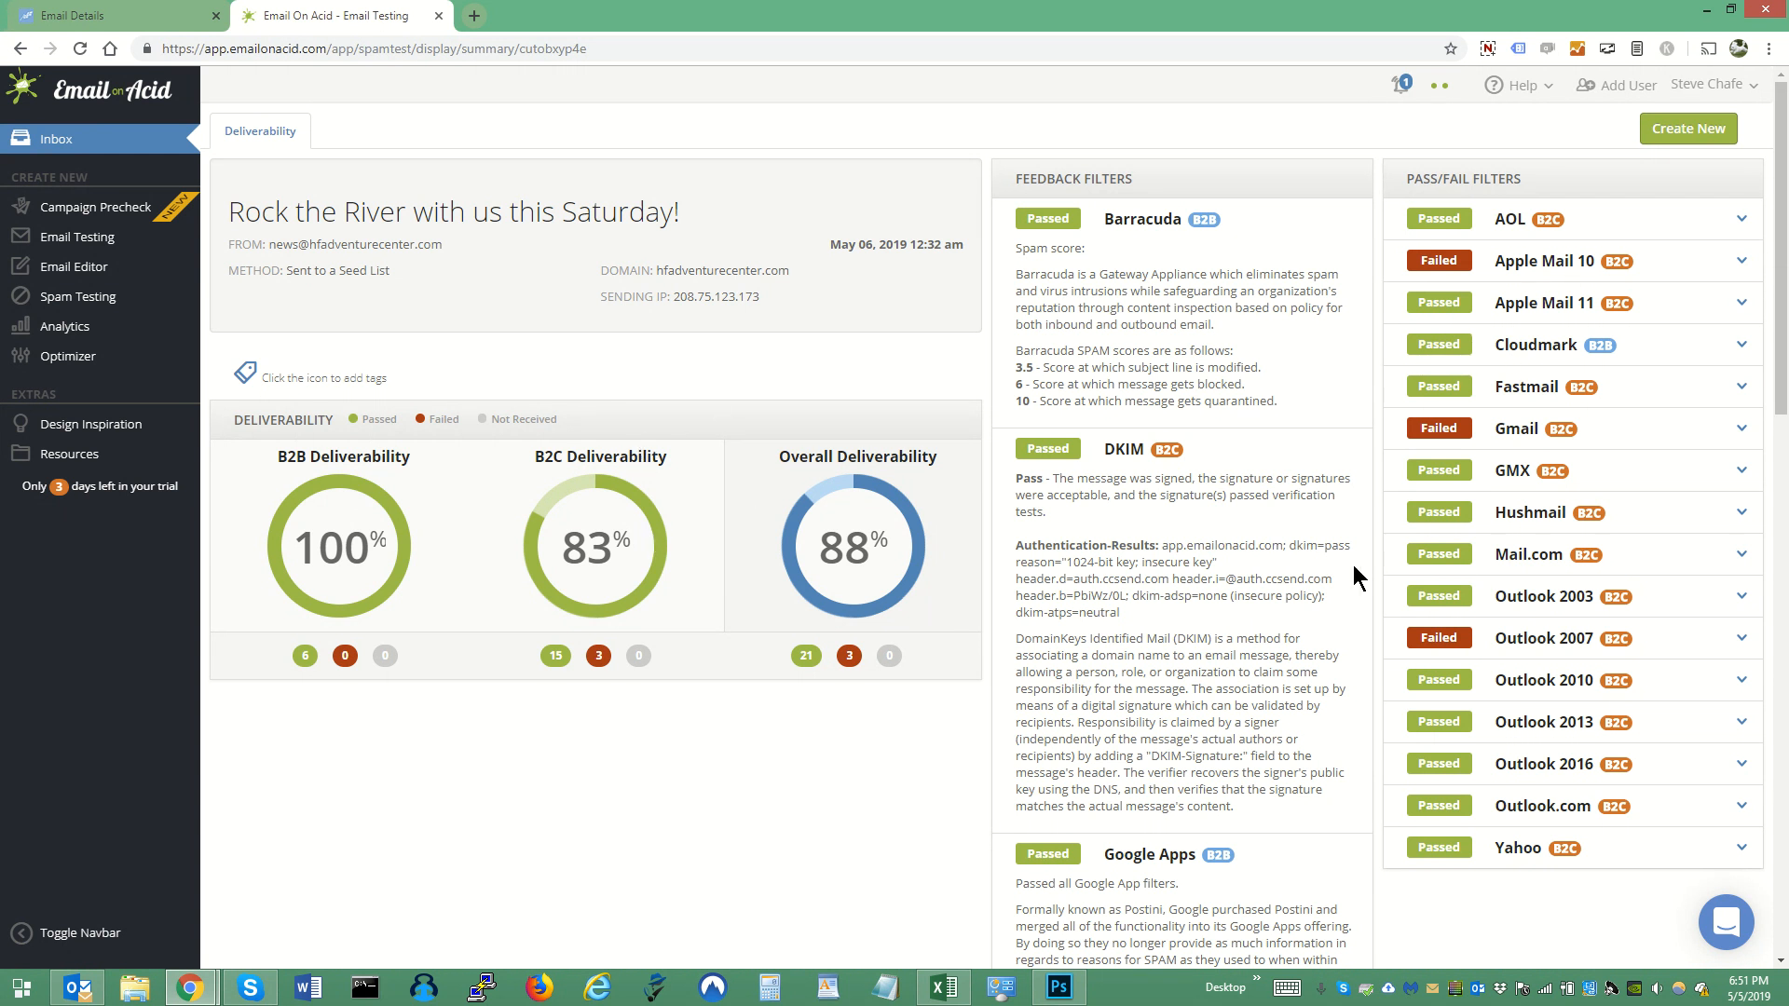
scroll(1353, 565, "down", 3)
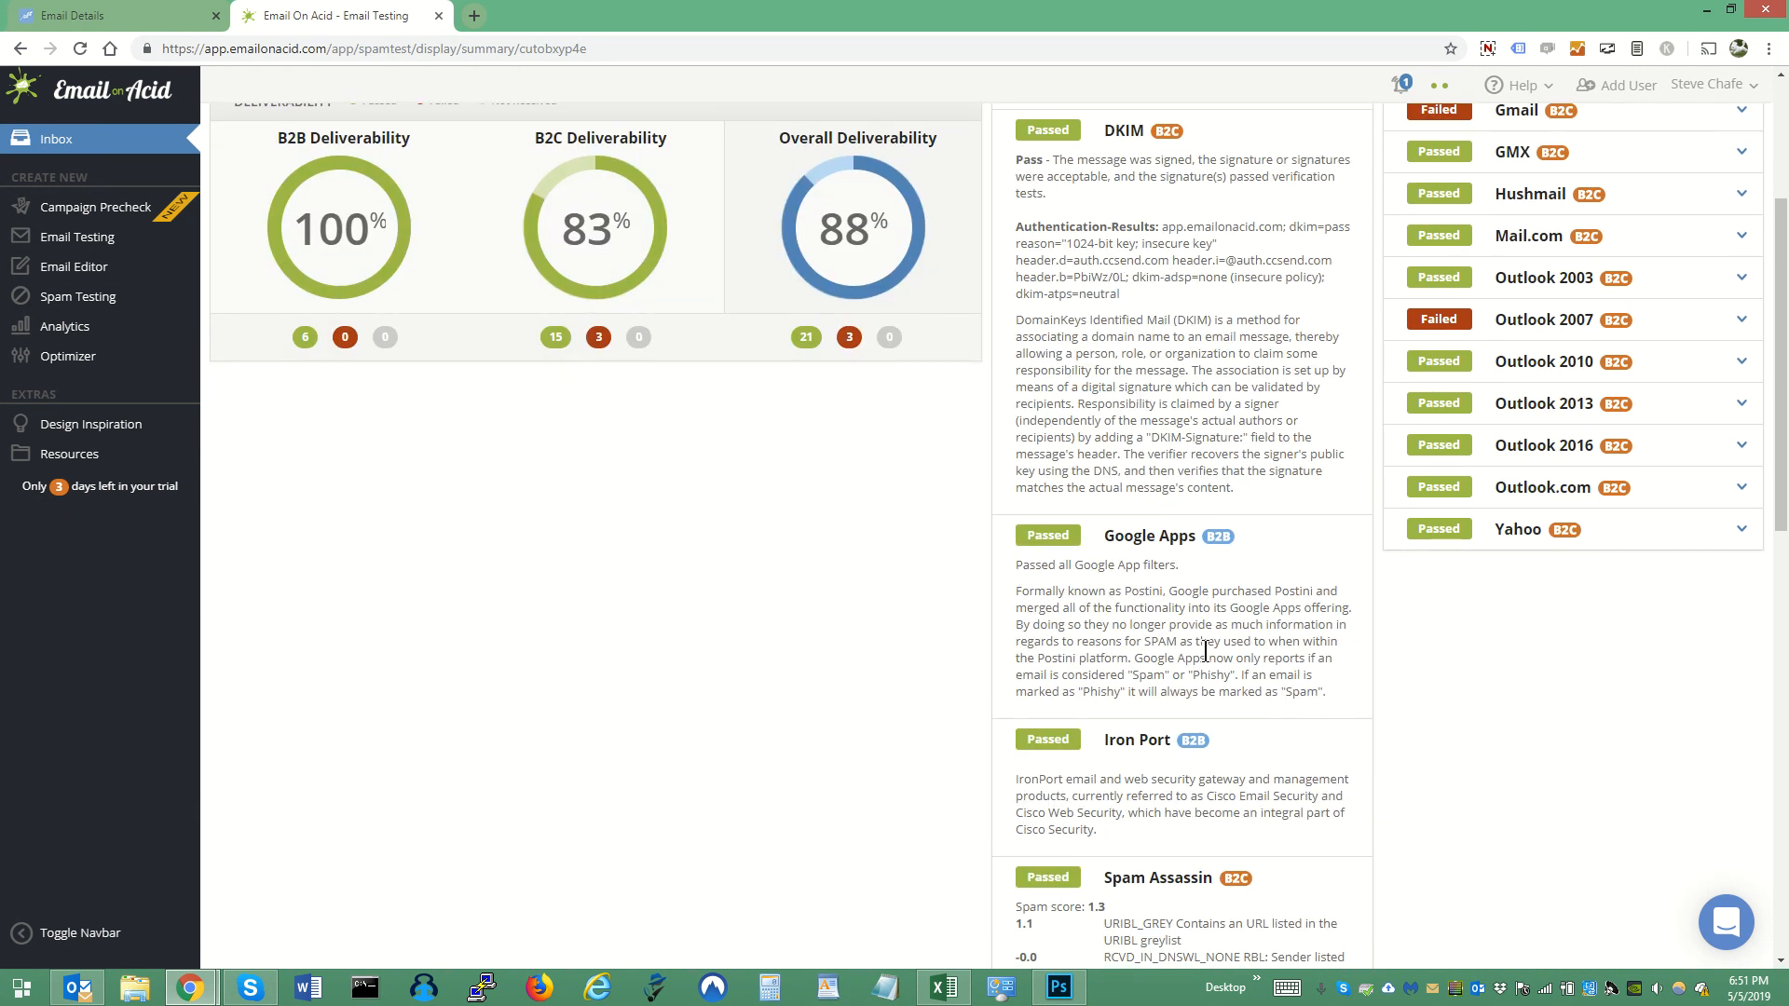
scroll(1206, 649, "up", 3)
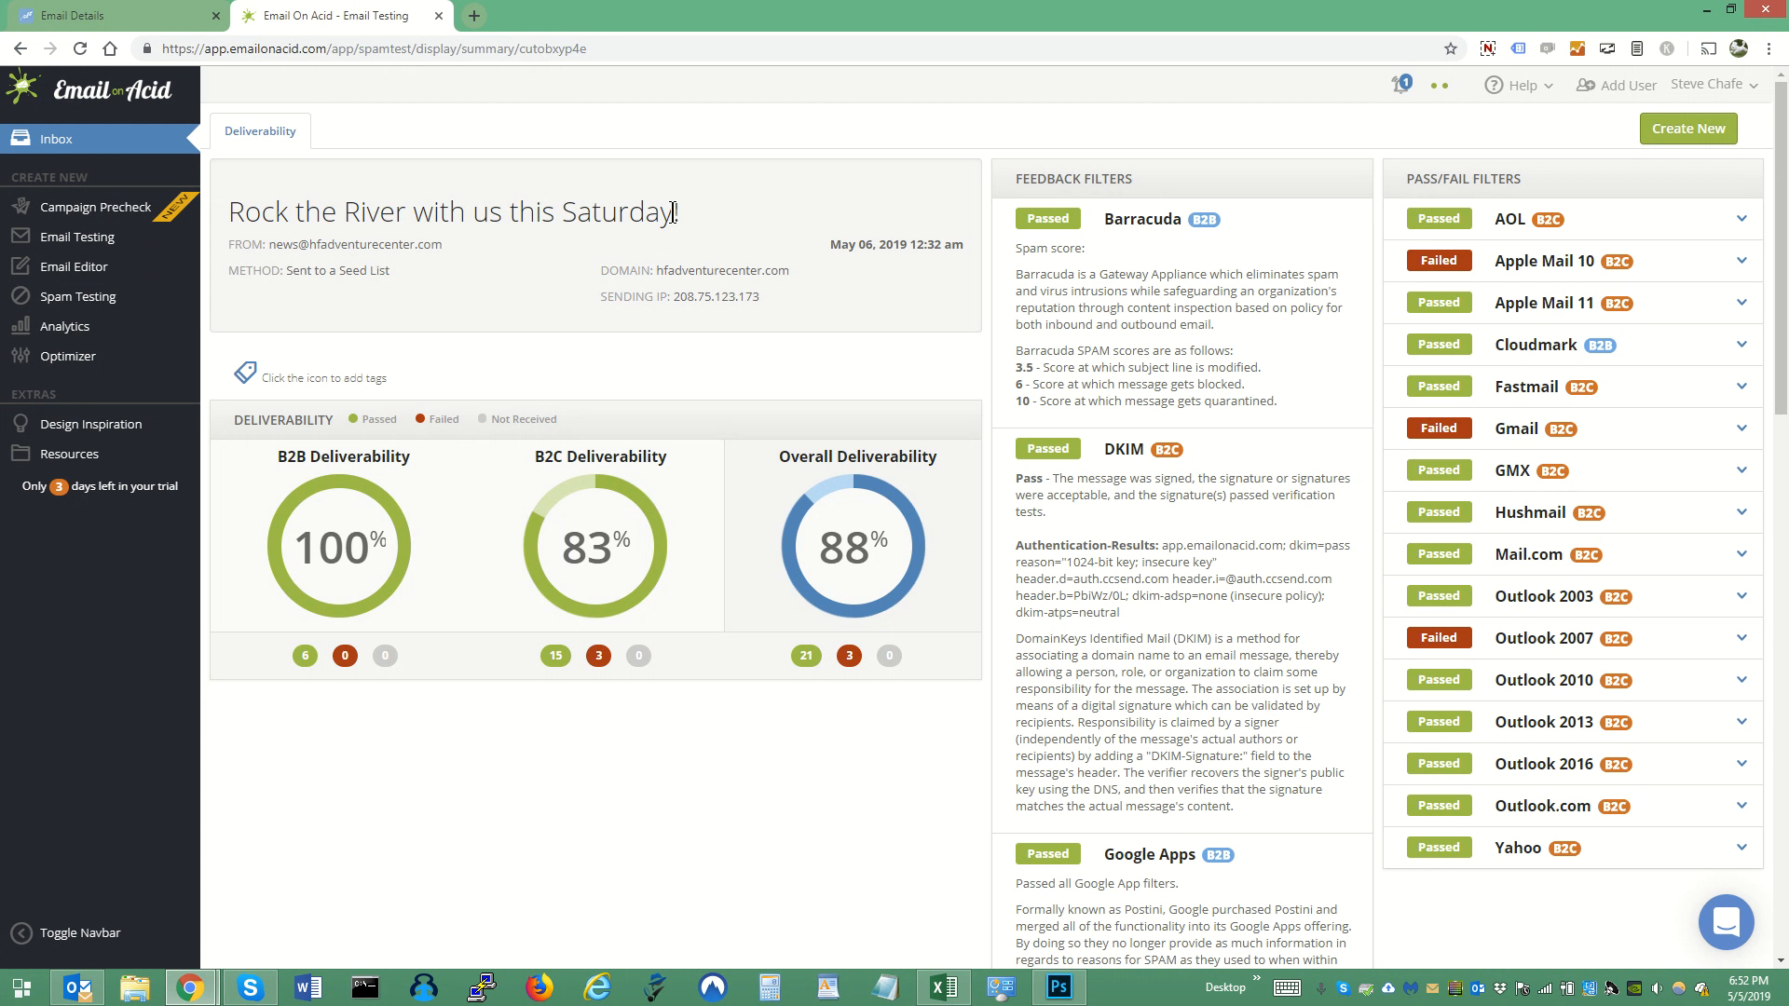
left_click_drag(673, 213, 683, 218)
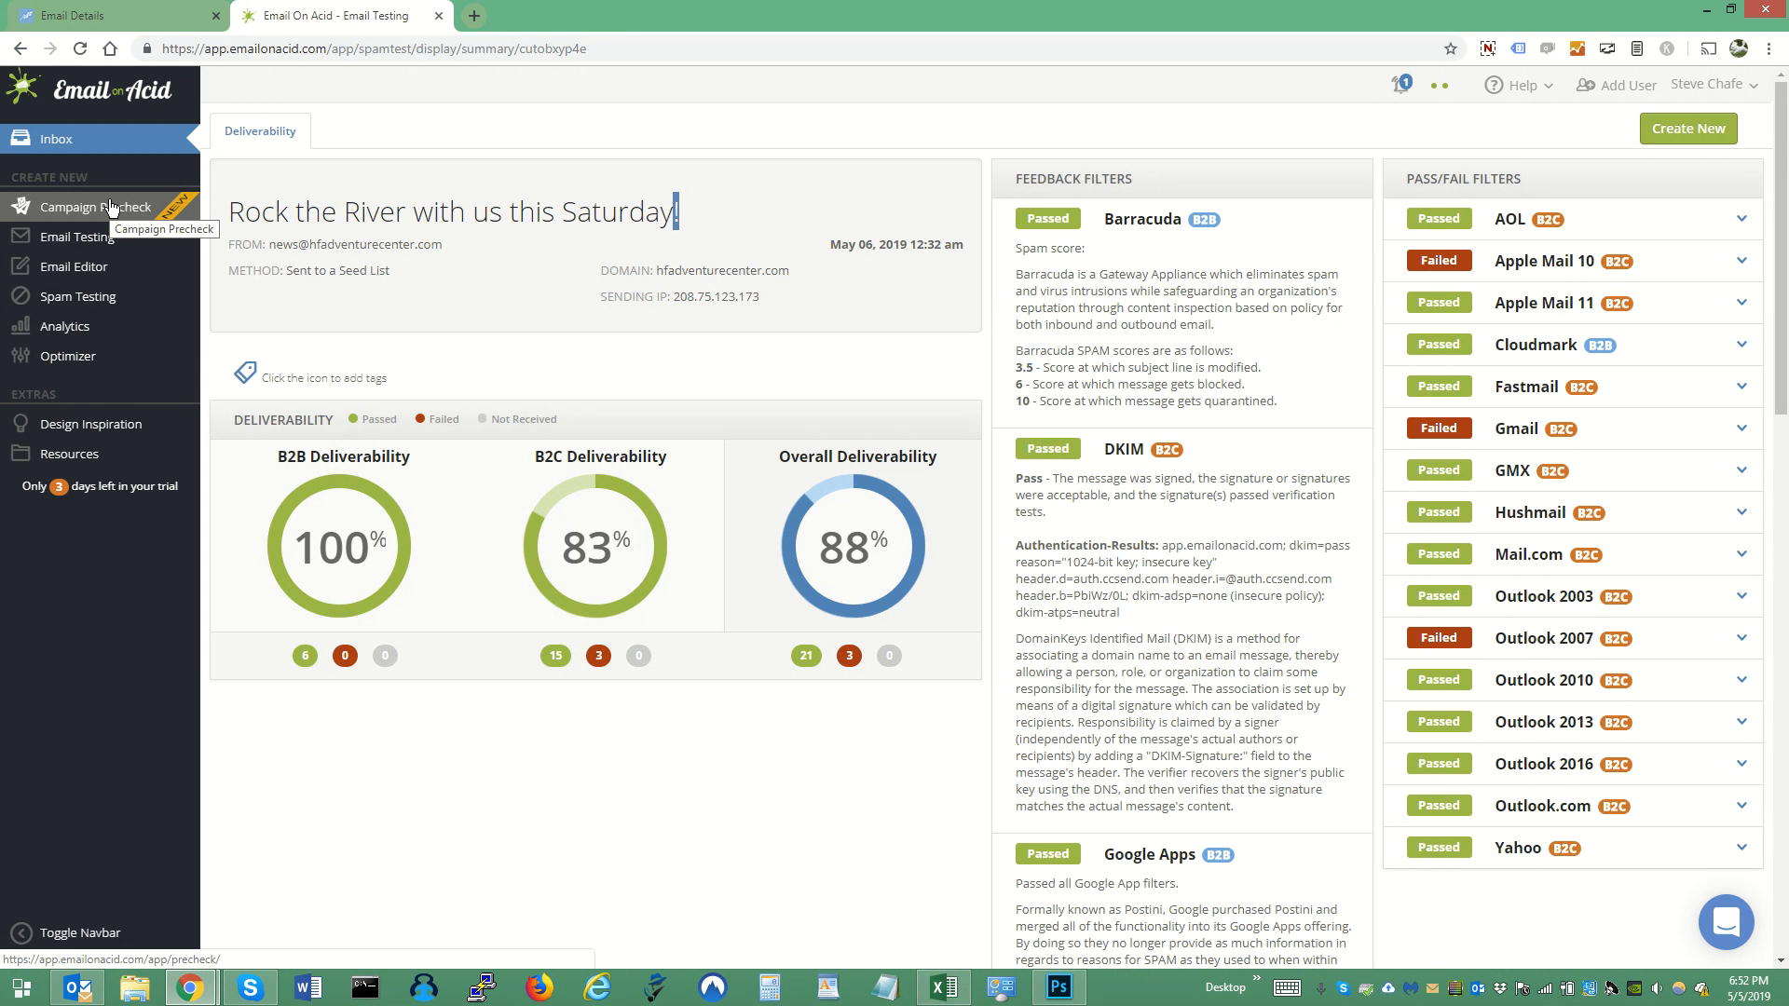
left_click(1488, 49)
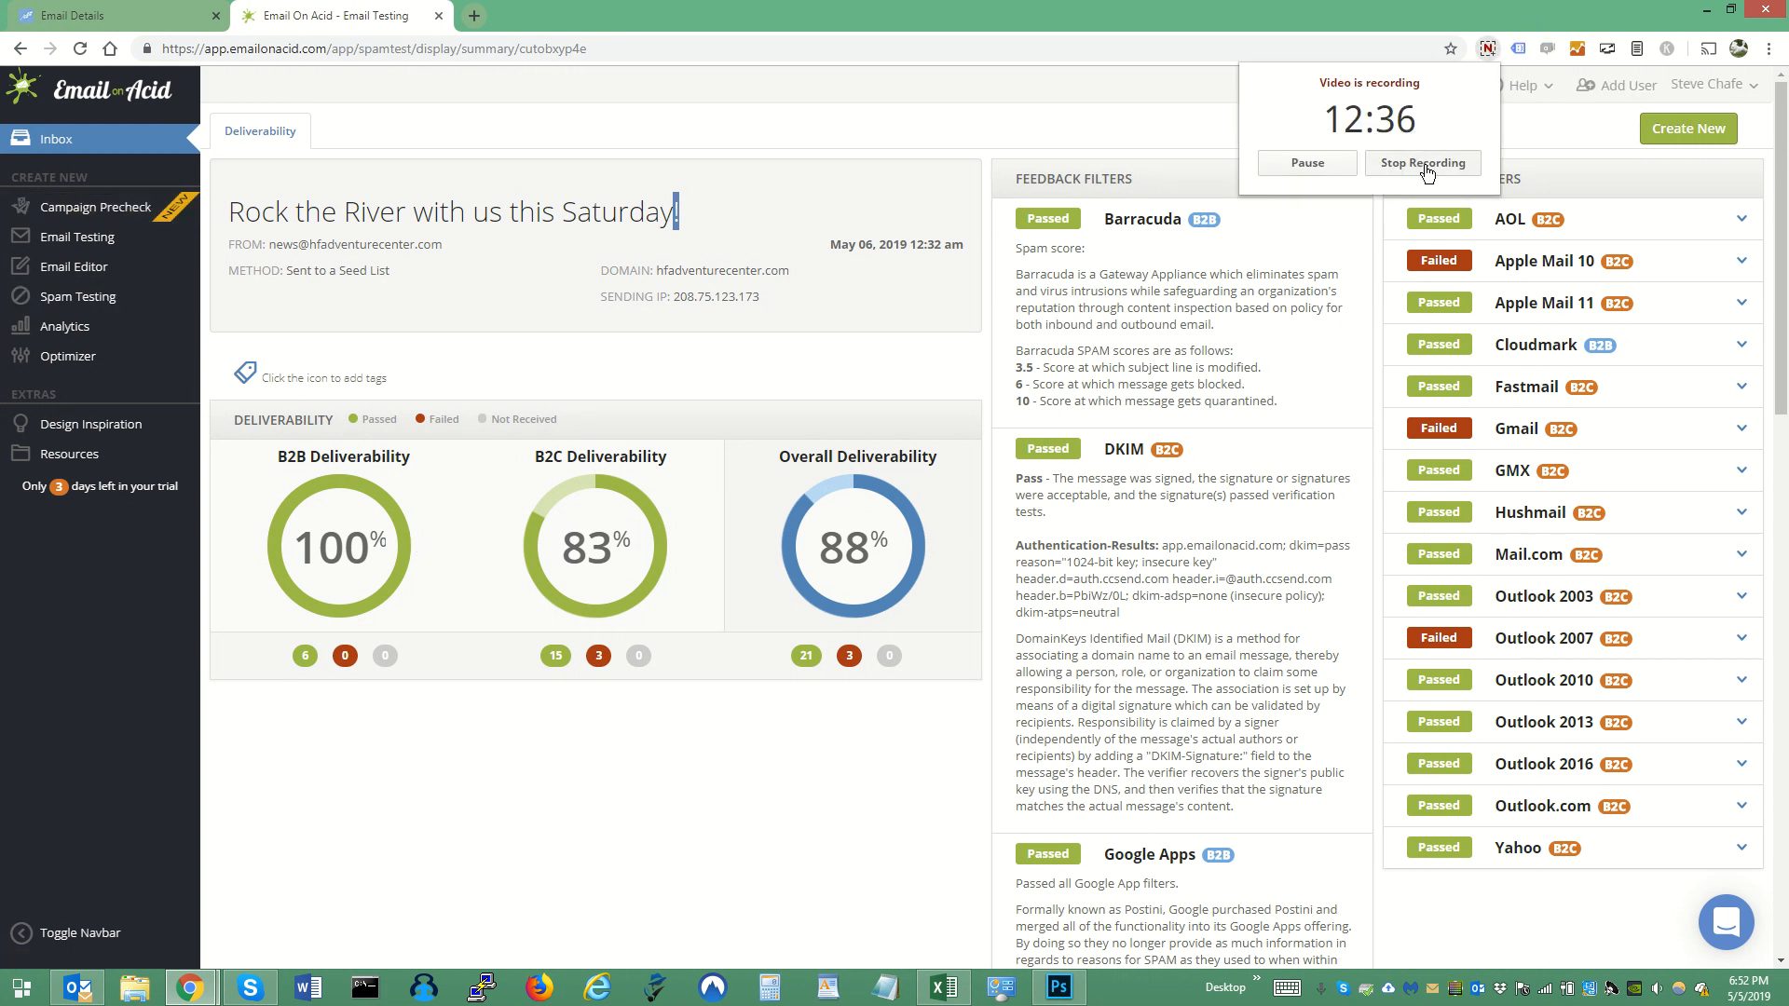